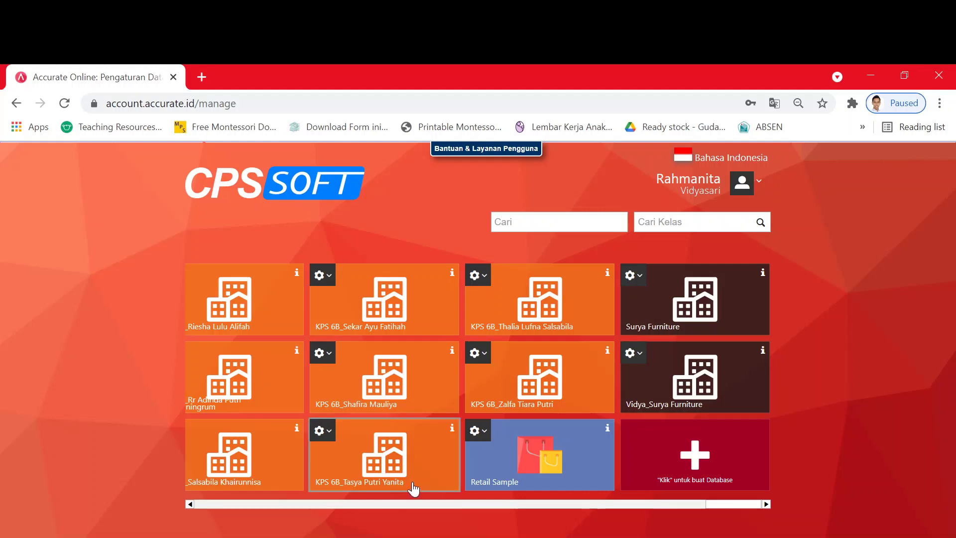
Step: Open the Surya Furniture database and close the Berita and Persiapan Data Perusahaan pages to leave only the dashboard
left_click(683, 299)
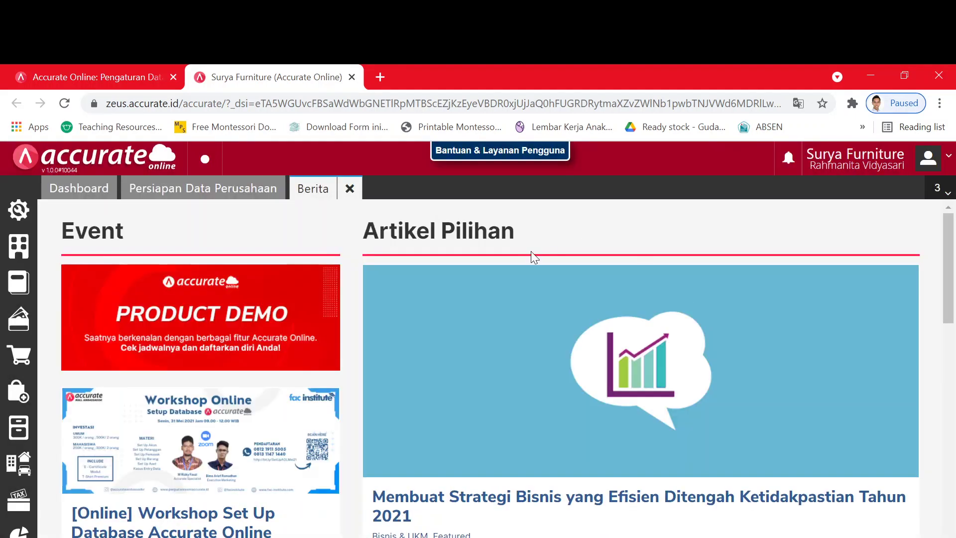
left_click(350, 189)
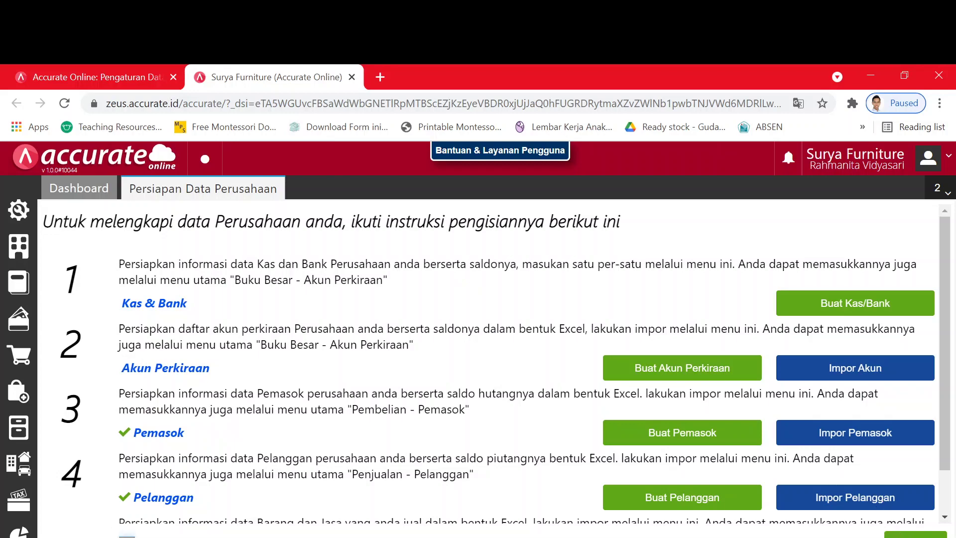
left_click(916, 535)
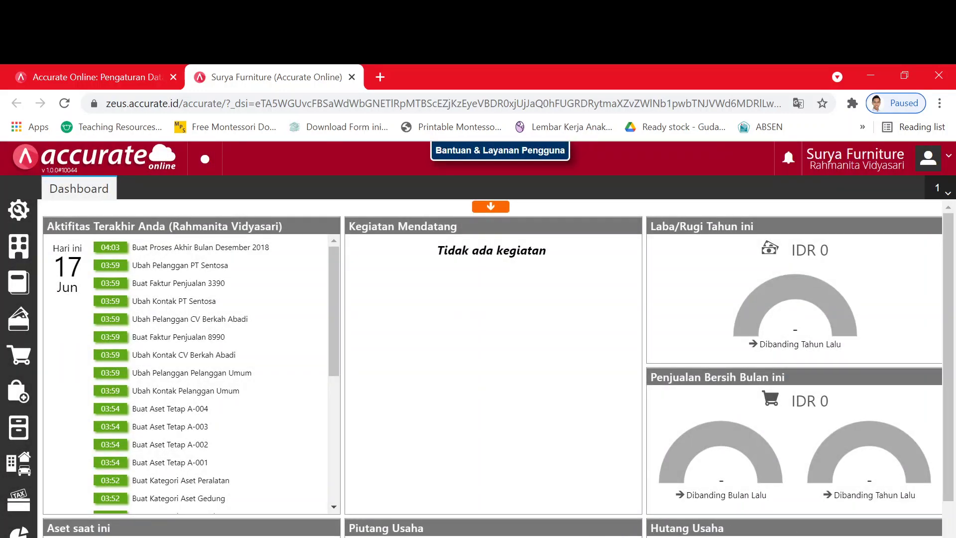
Step: Switch to the practice module PDF and bring up the Daftar Akun table on page 4
key("alt+Tab")
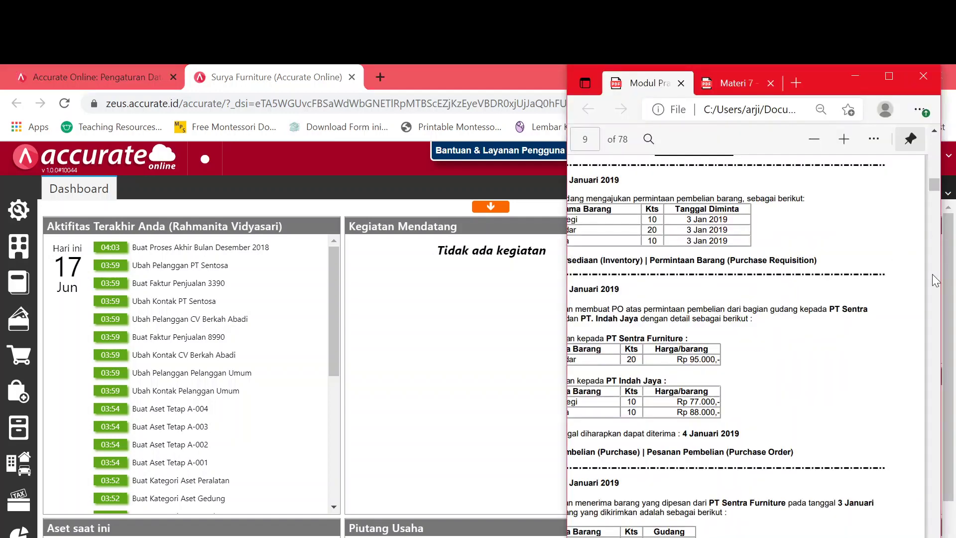
scroll(747, 343, "left", 3)
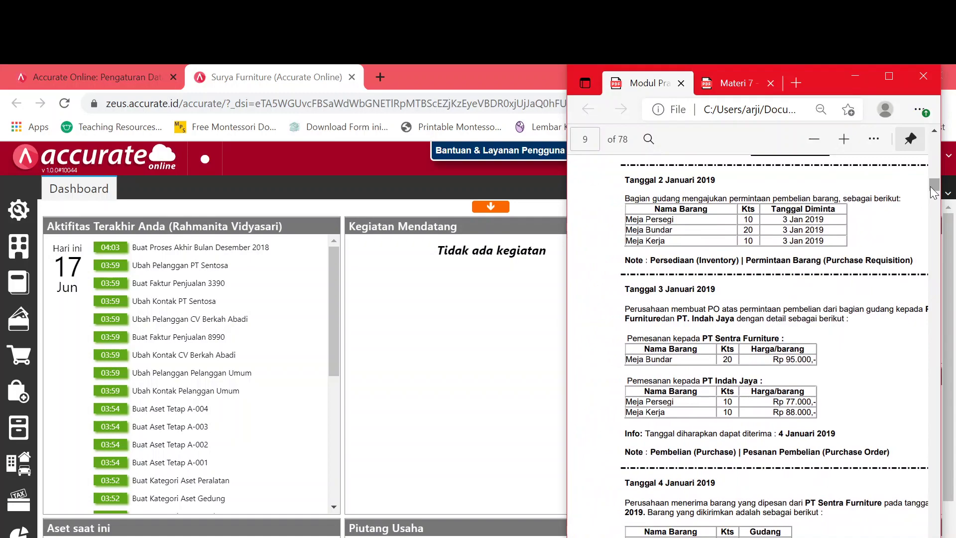
left_click_drag(935, 189, 935, 164)
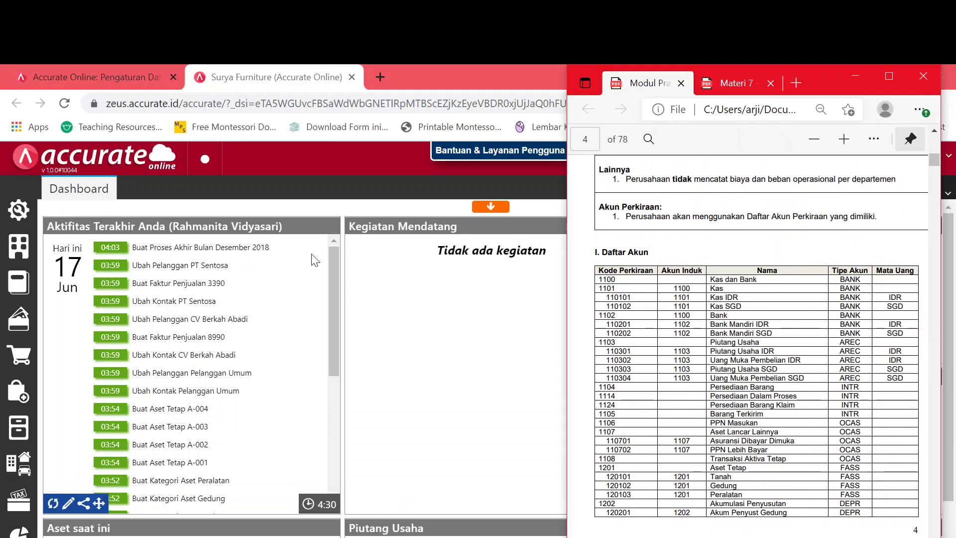
Step: Return to Accurate Online, review the list of Akun Perkiraan with its balances, and close that module
left_click(25, 272)
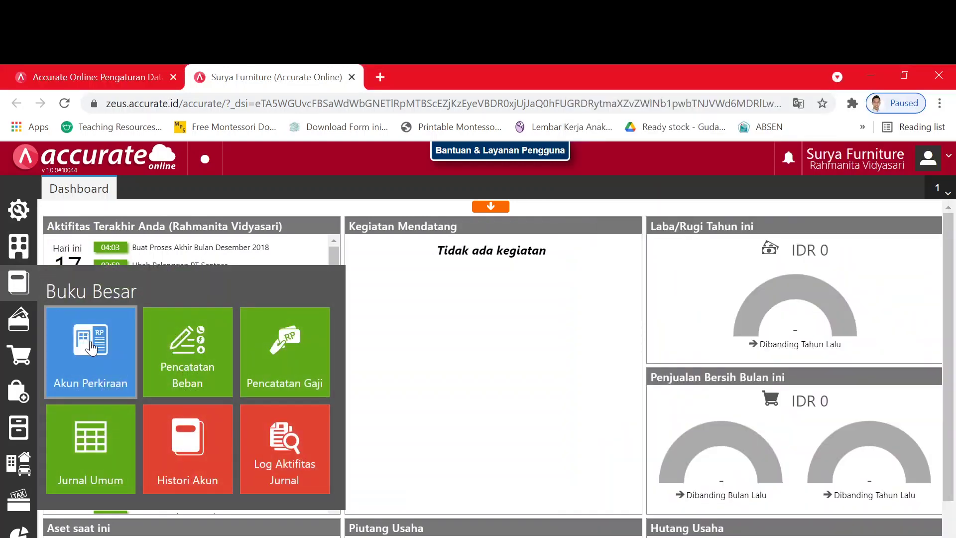
left_click(90, 347)
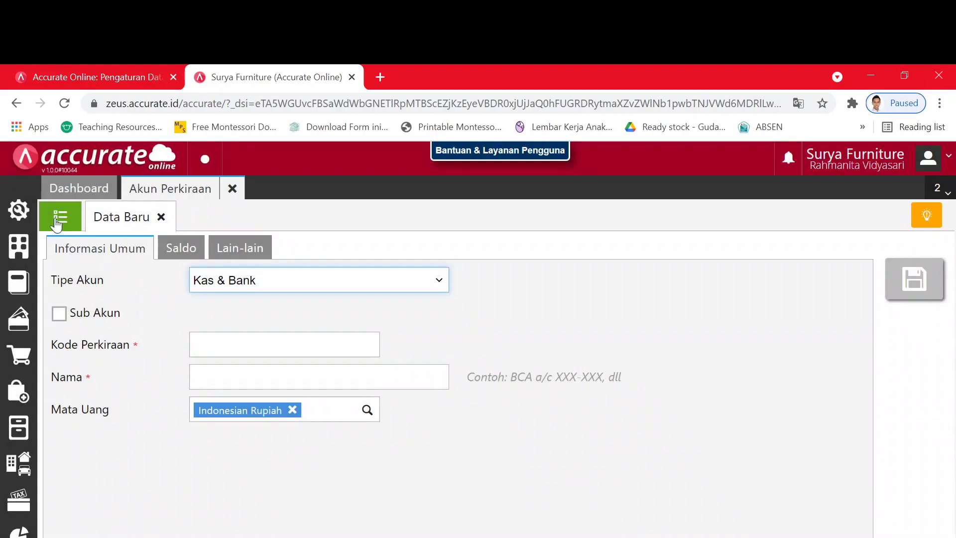
left_click(57, 222)
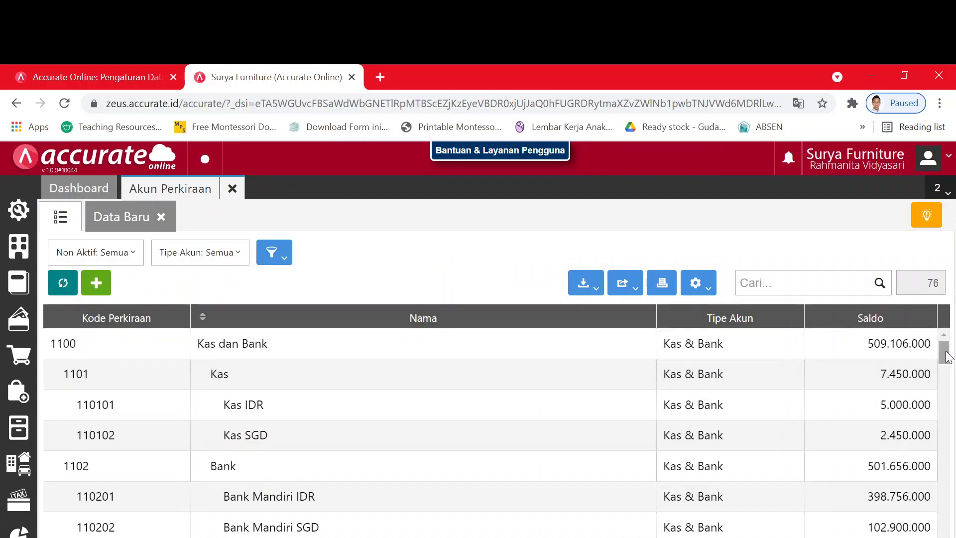
left_click_drag(946, 357, 945, 330)
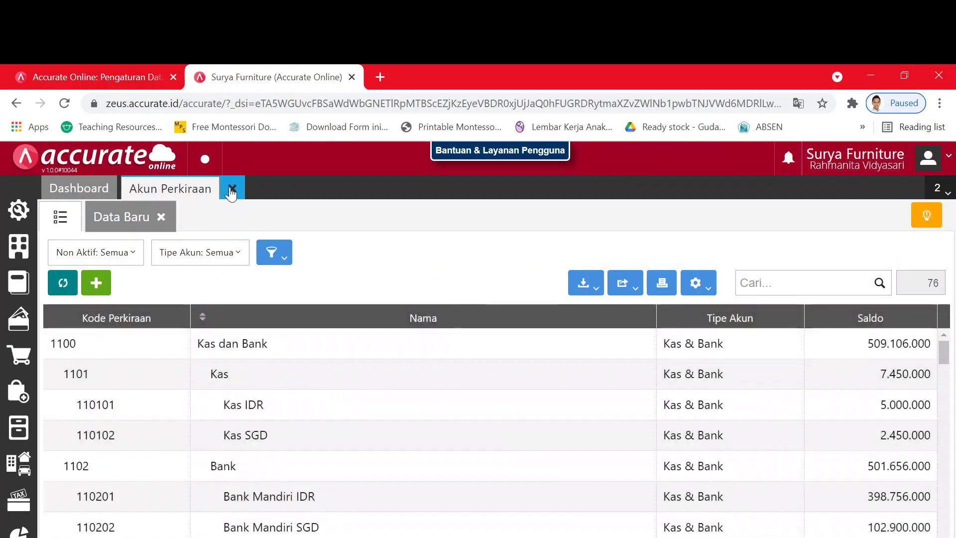
left_click(232, 189)
Step: Bring up the Daftar Pemasok and Daftar Pelanggan tables on page 6 of the module PDF
key("alt+Tab")
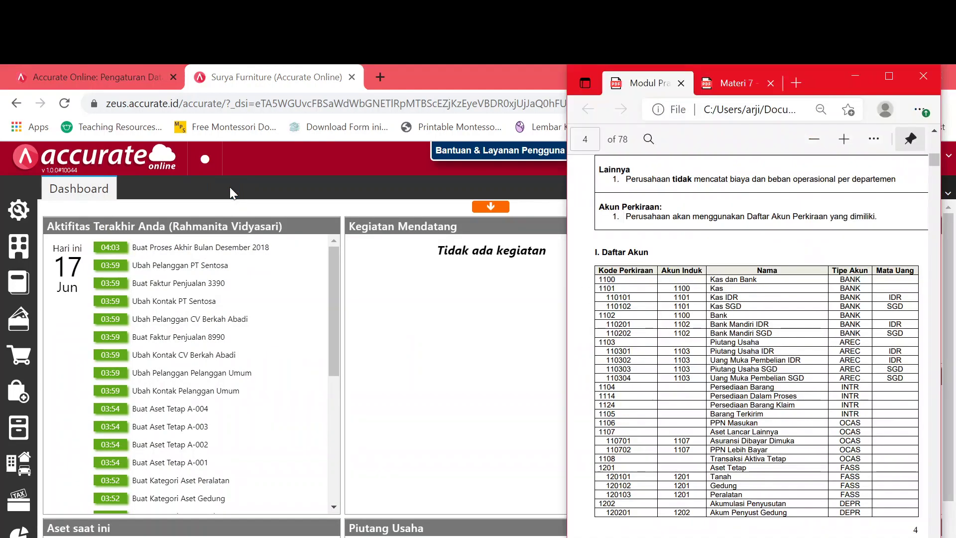
scroll(748, 344, "down", 15)
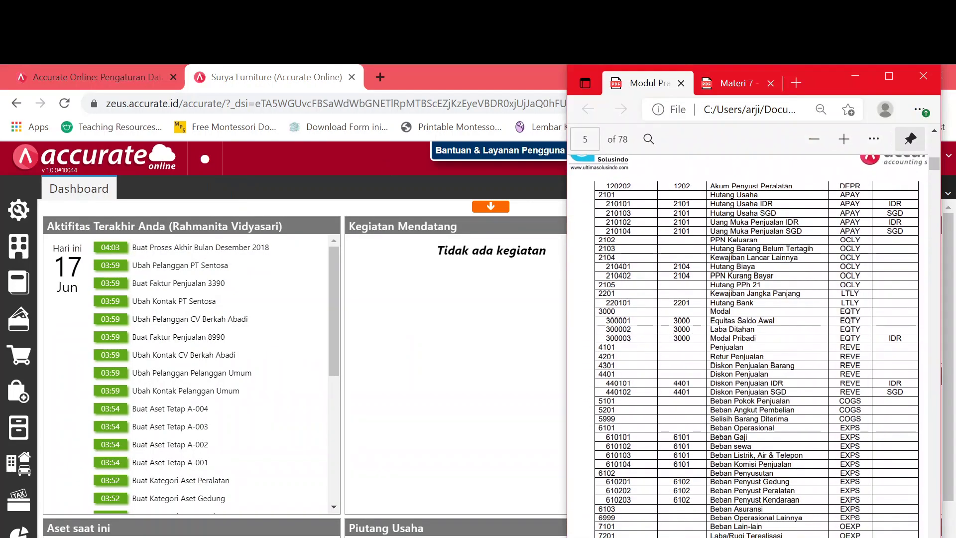
scroll(748, 344, "down", 3)
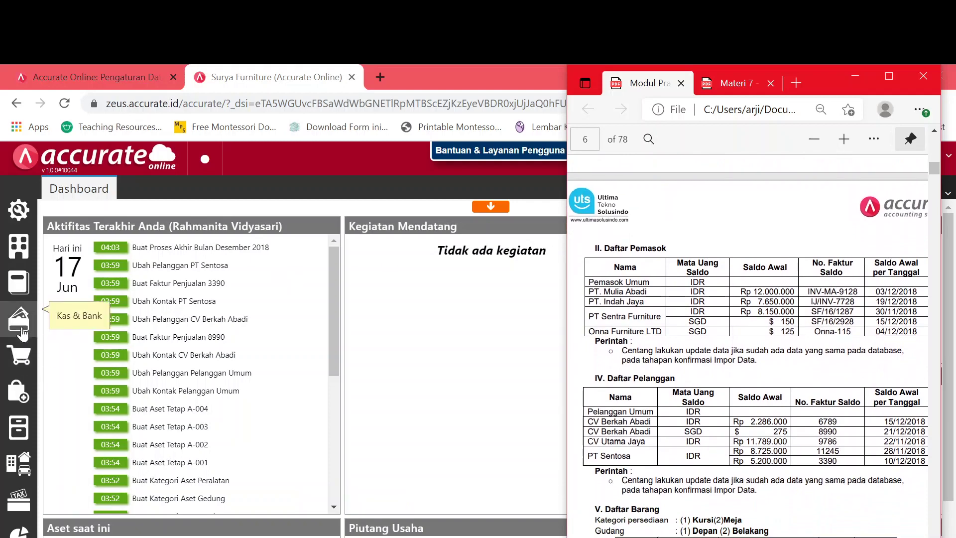
Step: Compare the supplier list and its balances in Accurate Online with the PDF's Daftar Pemasok table, and close the Pemasok module
left_click(18, 393)
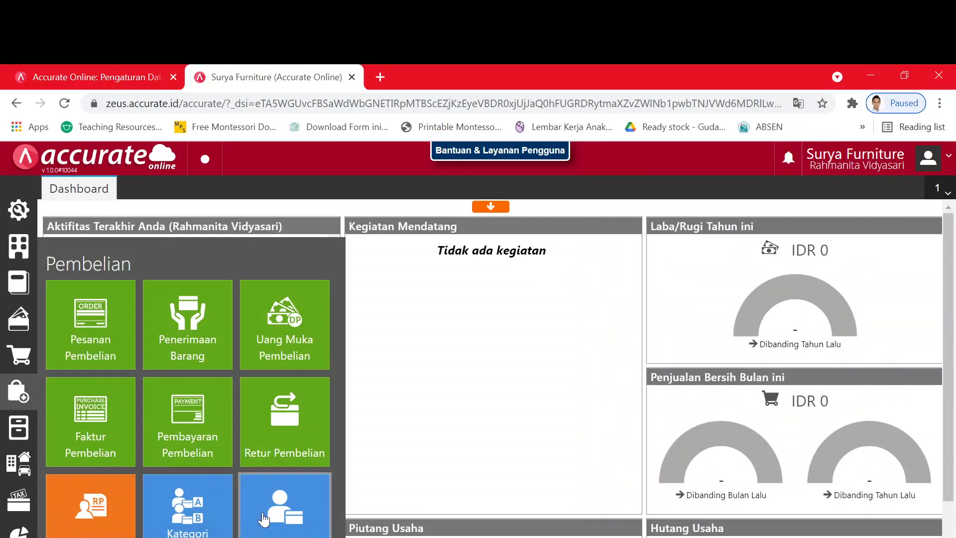
left_click(263, 518)
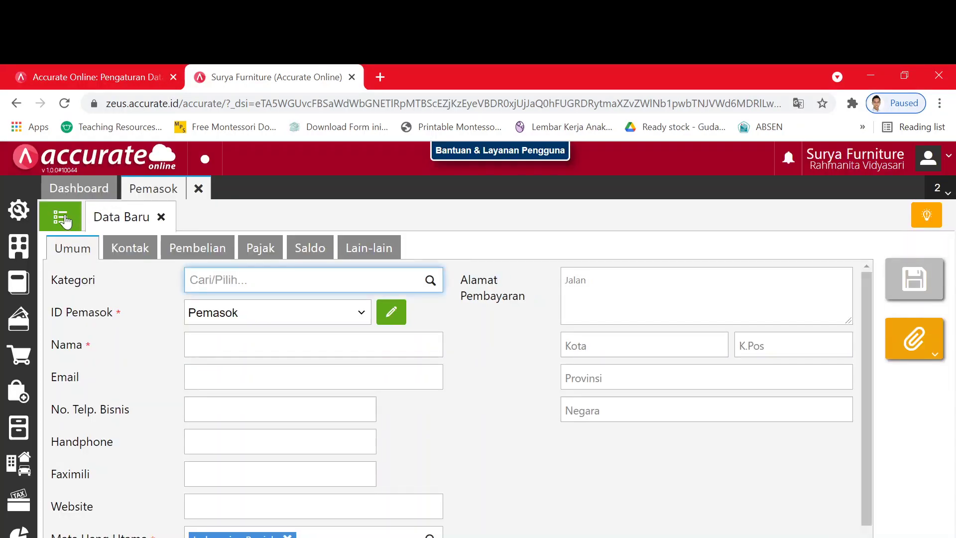
left_click(64, 219)
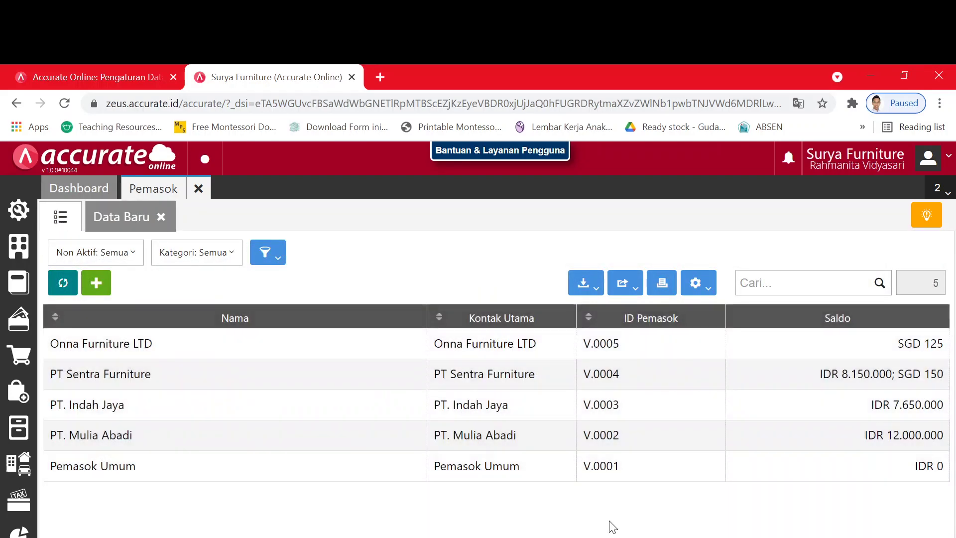
key("alt+Tab")
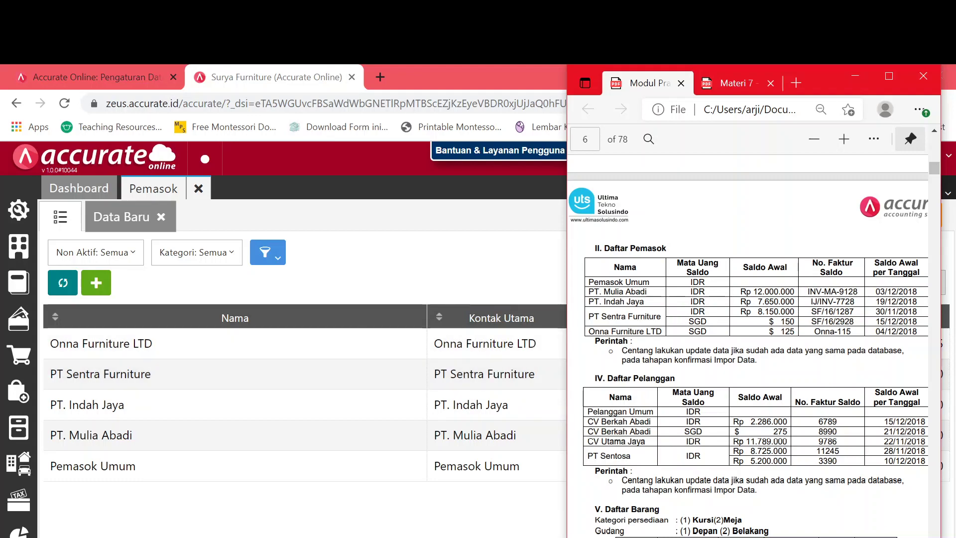
left_click(421, 504)
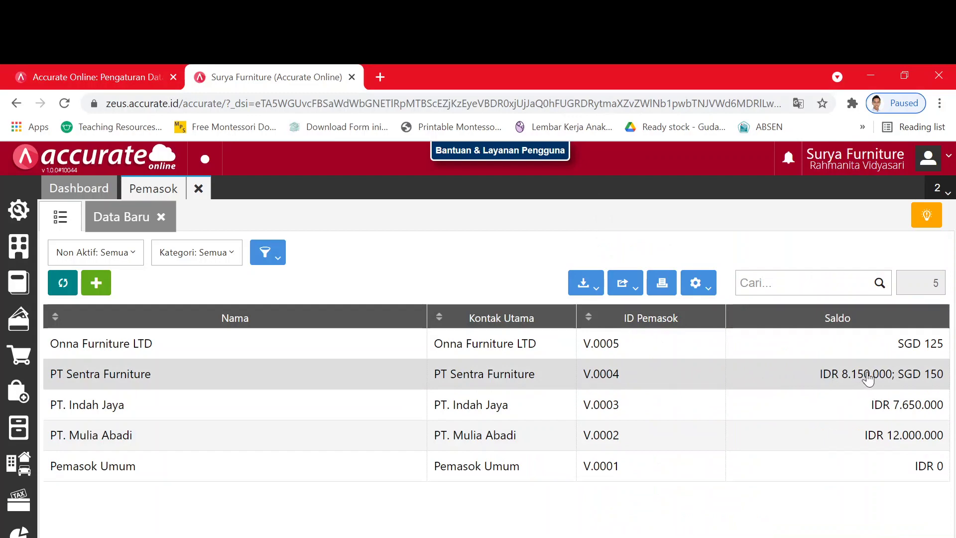
key("alt+Tab")
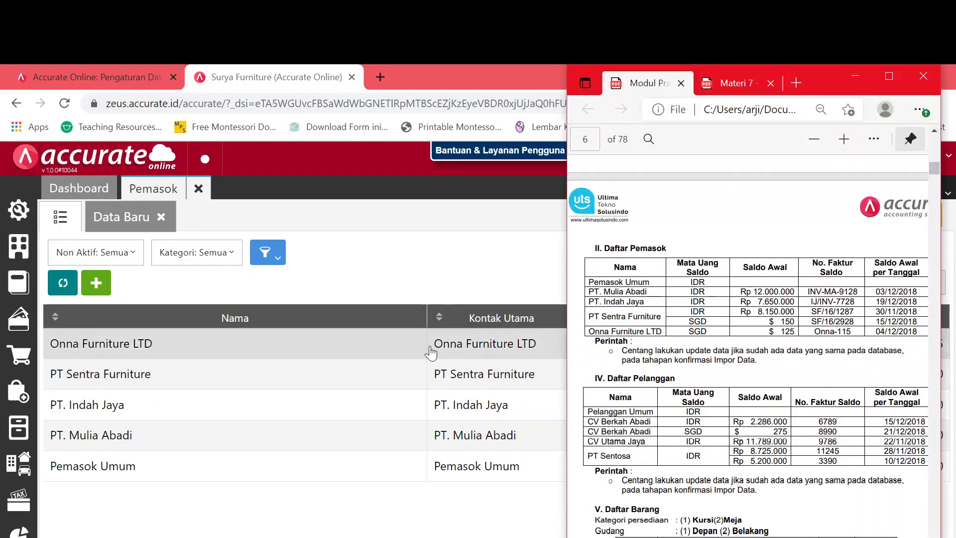
left_click(199, 192)
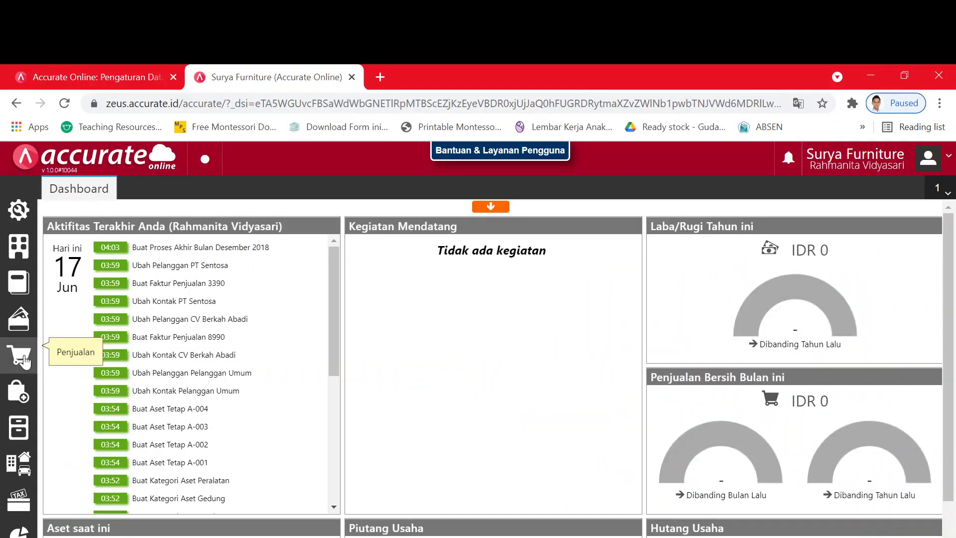
Step: Show the customer list in Accurate Online without open record forms and compare its balances with the PDF's Daftar Pelanggan table
left_click(22, 359)
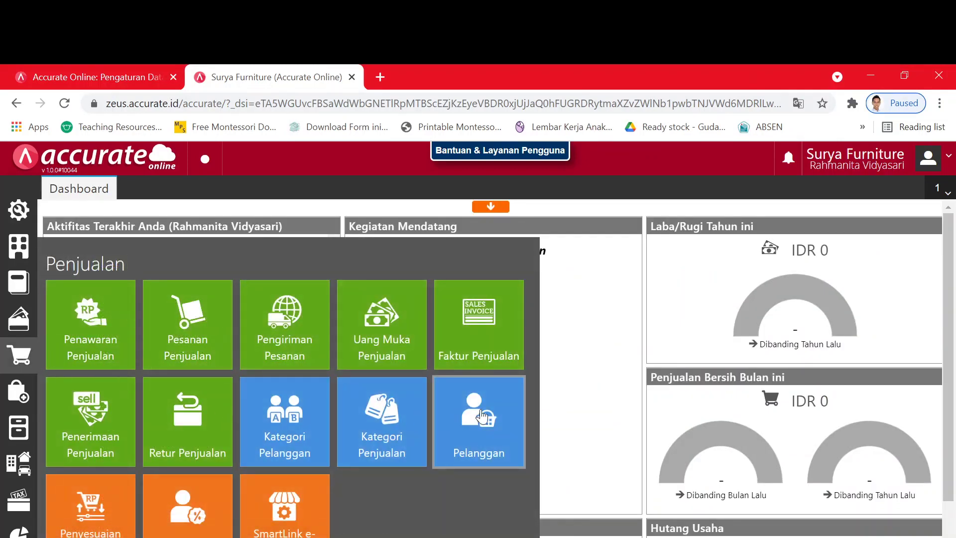
left_click(481, 416)
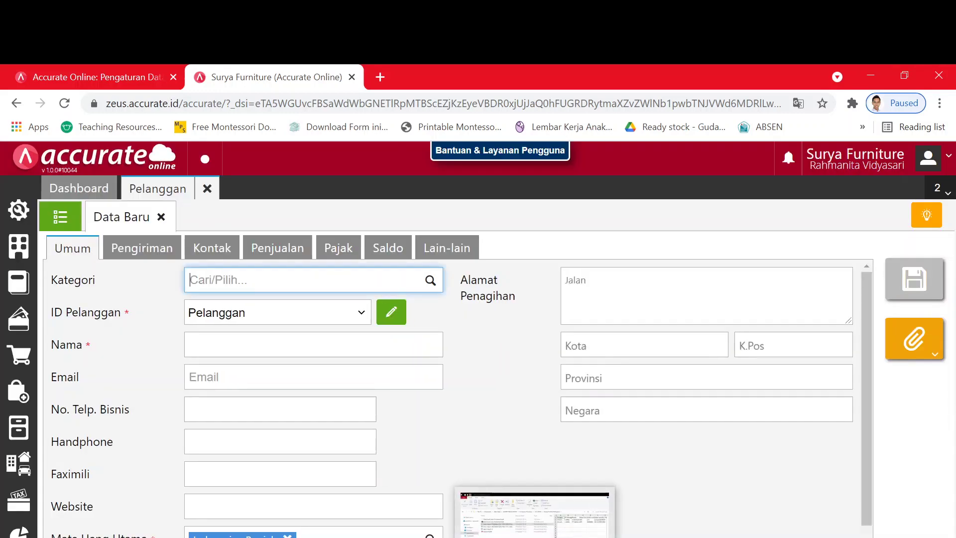
left_click(534, 536)
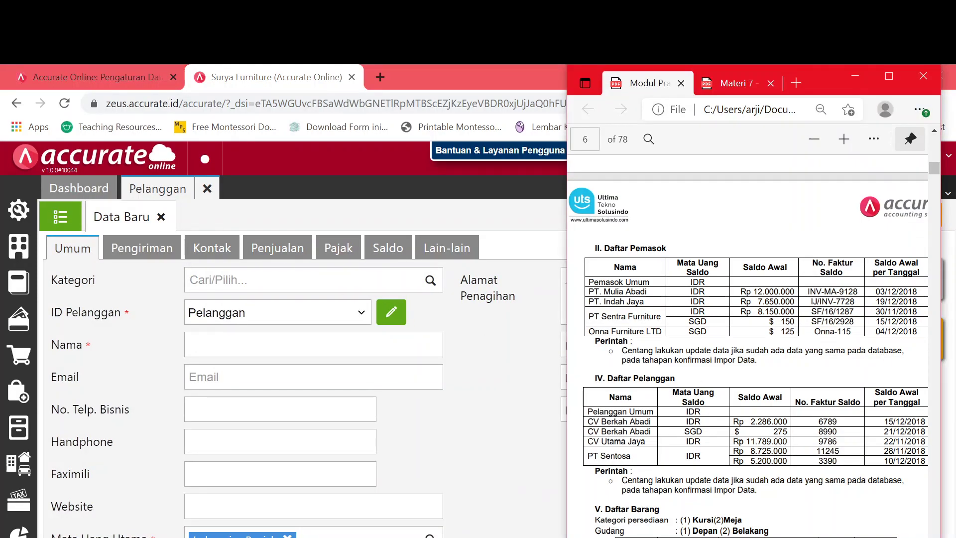
left_click(68, 224)
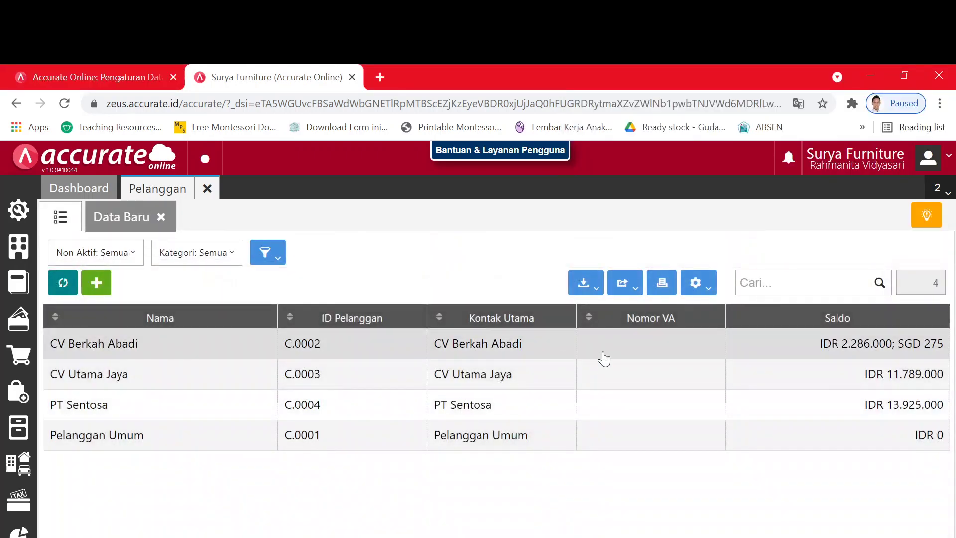
left_click(533, 536)
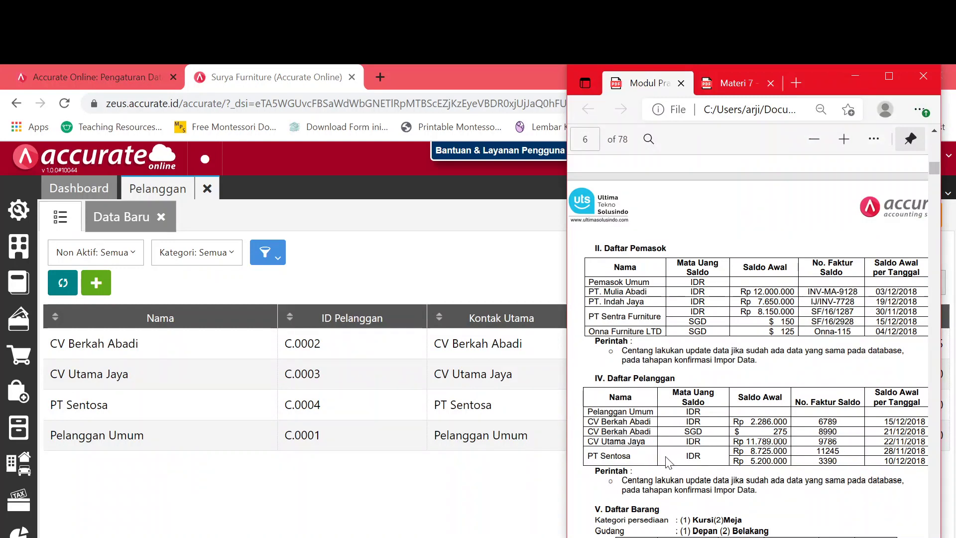
left_click(546, 444)
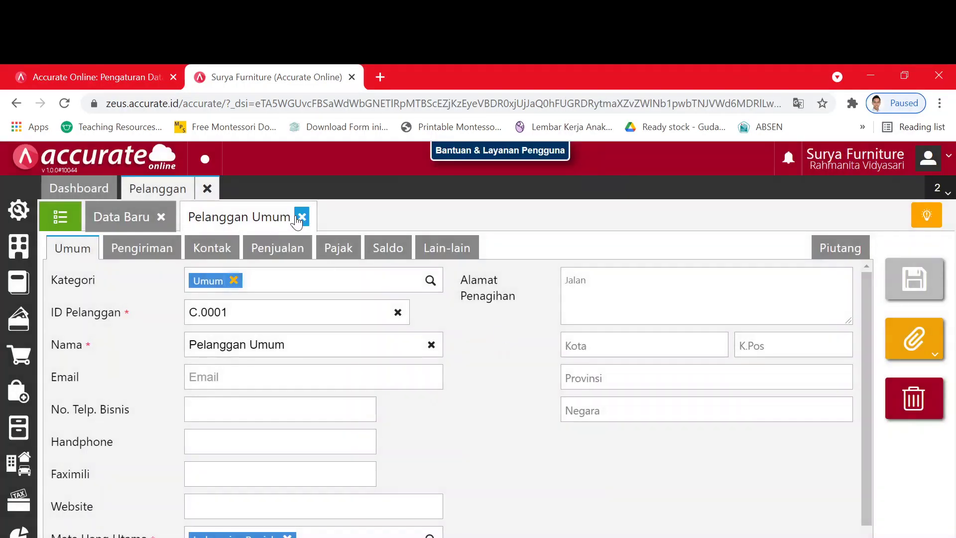
left_click(302, 217)
left_click(159, 217)
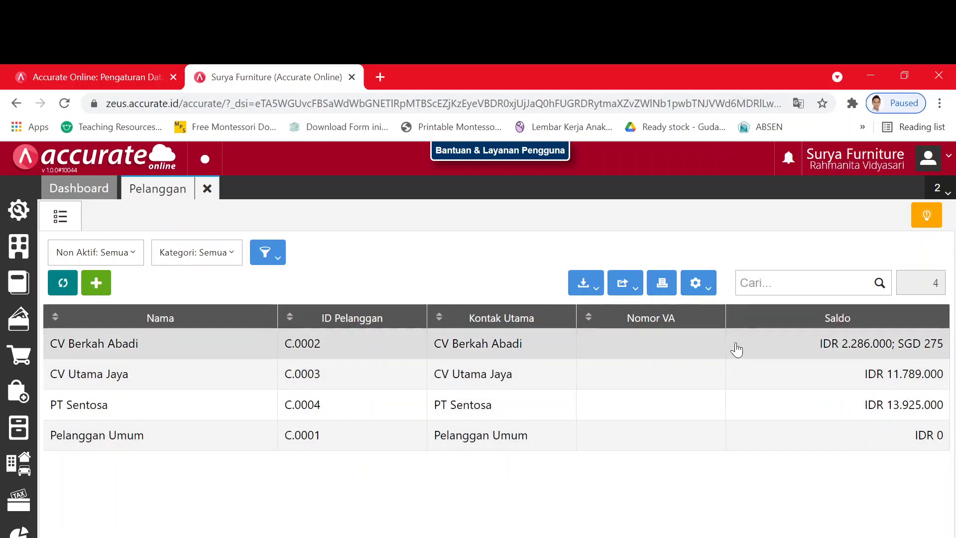
key("alt+Tab")
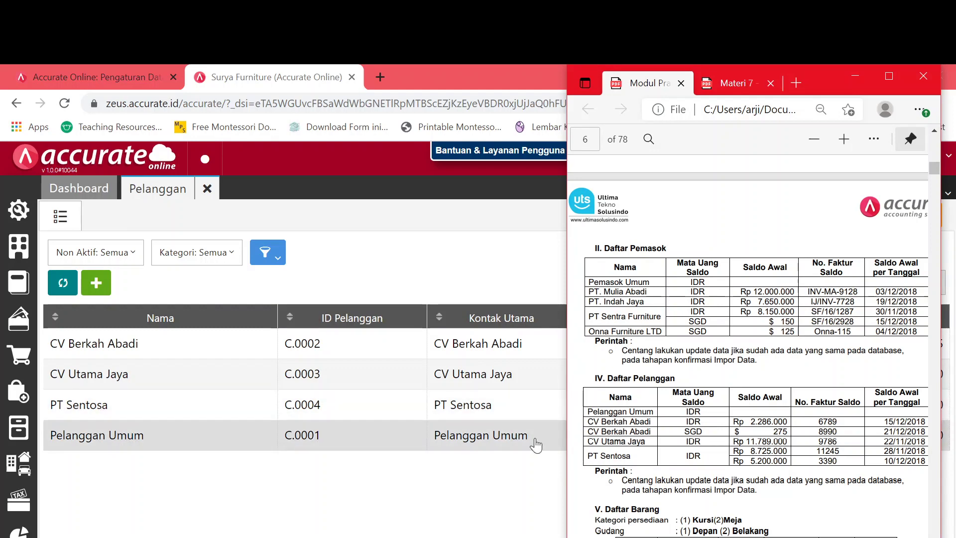
Step: Examine the opening balance entries in customer PT Sentosa's record, and close the record and the Pelanggan module
left_click(519, 406)
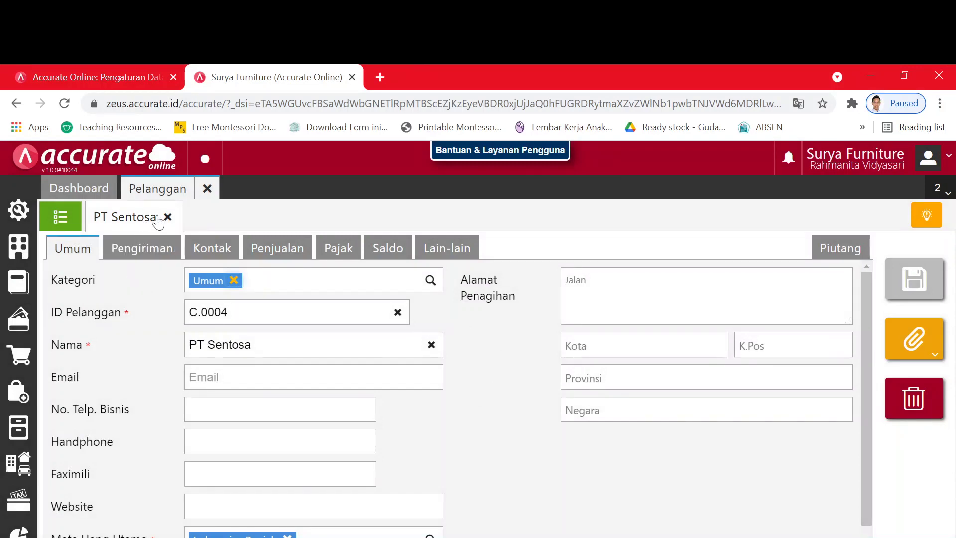
left_click(167, 217)
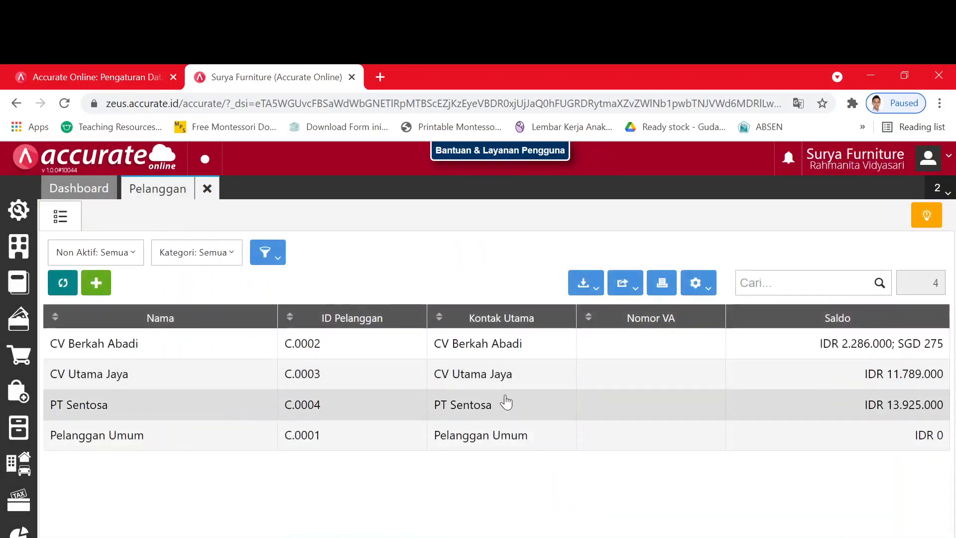
left_click(529, 410)
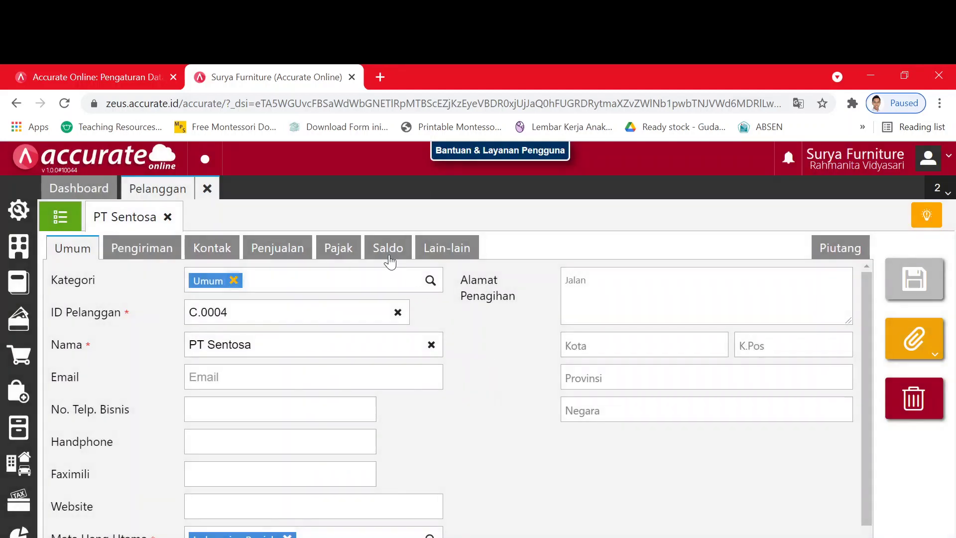
left_click(389, 249)
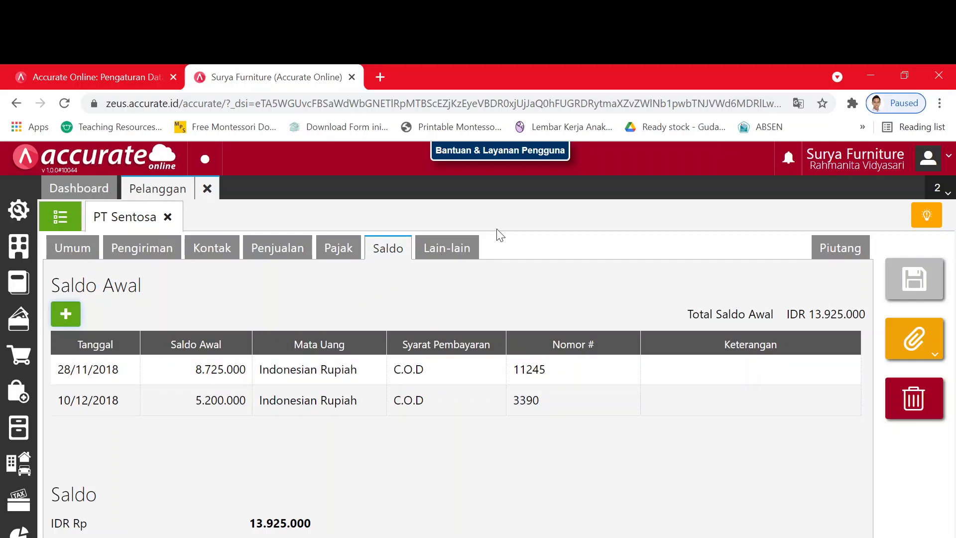
left_click(166, 218)
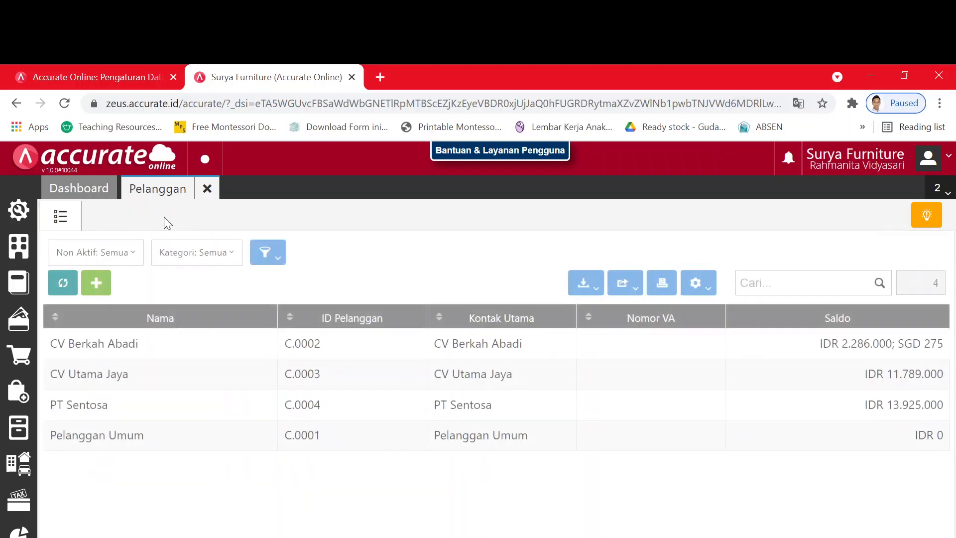
left_click(208, 190)
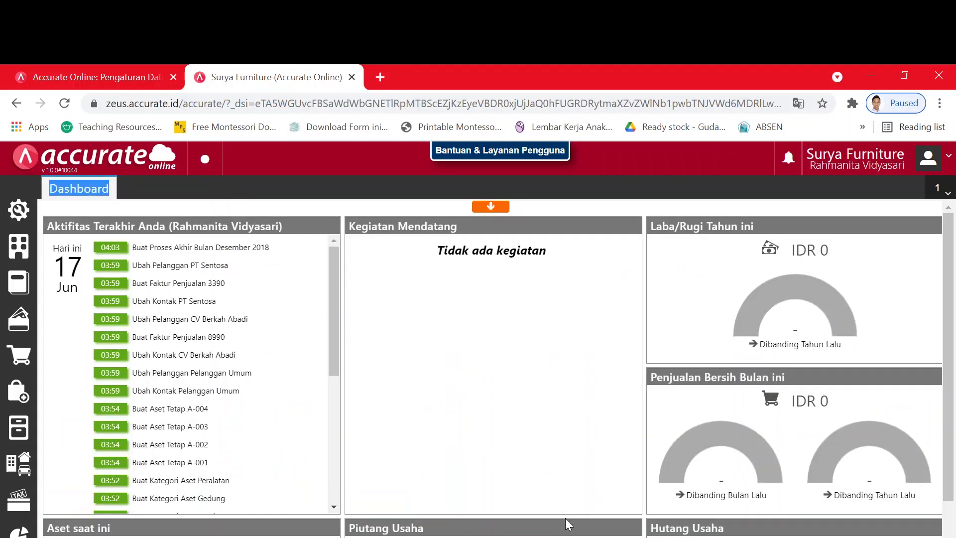
Step: Show the Daftar Barang table in the module PDF and compare it with the Barang & Jasa list in Accurate Online
key("alt+Tab")
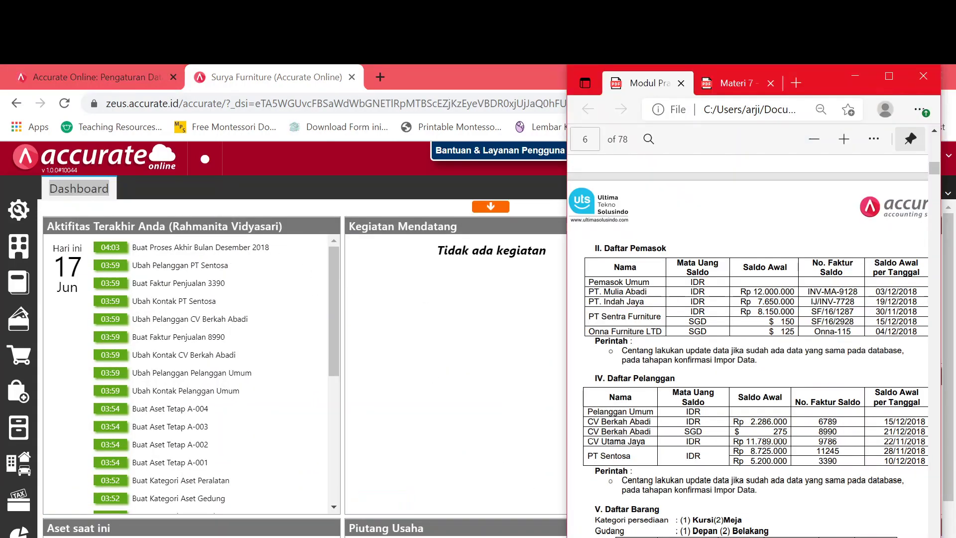
scroll(749, 348, "down", 5)
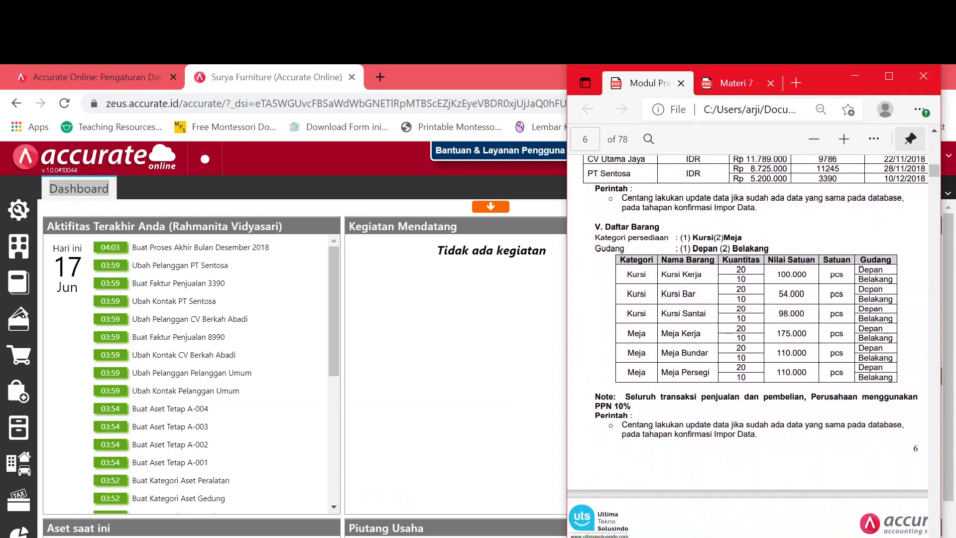
left_click(23, 434)
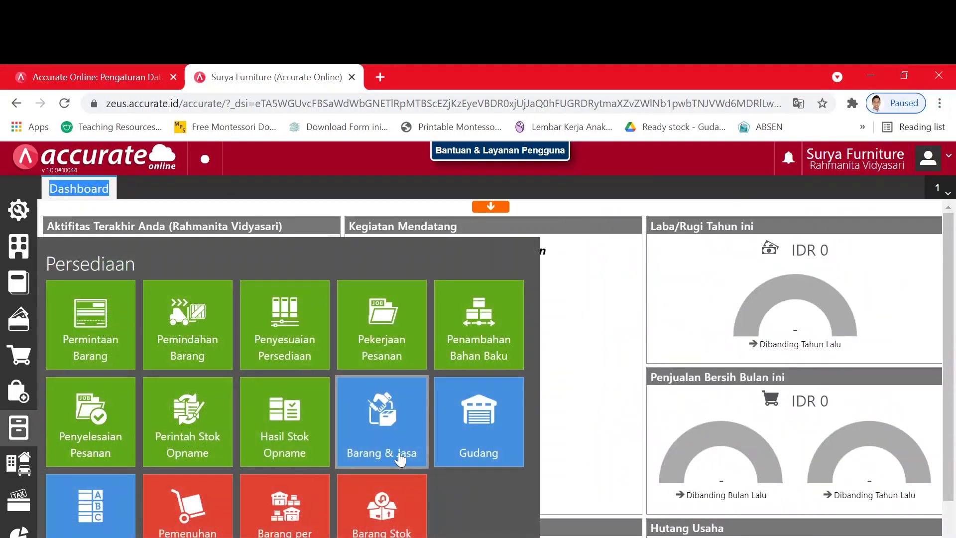
left_click(394, 431)
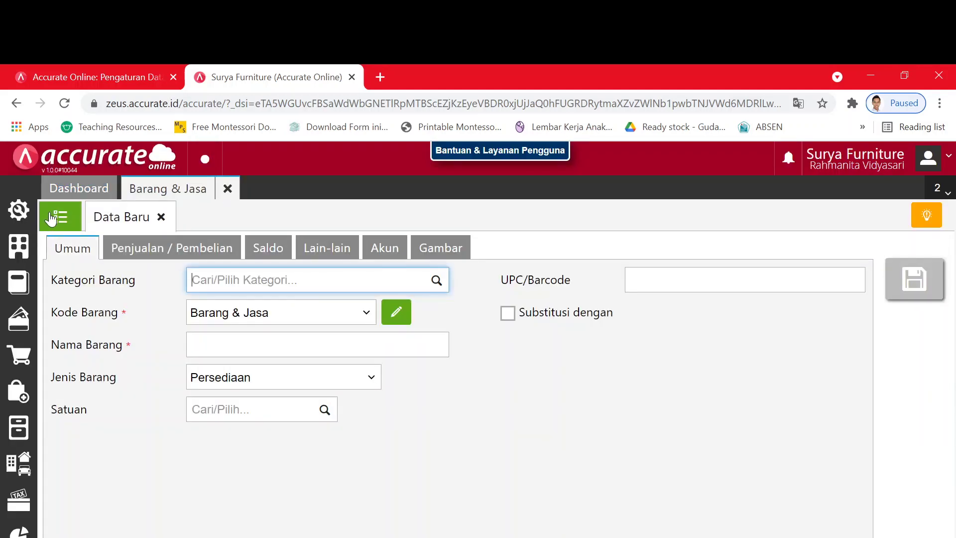
left_click(59, 217)
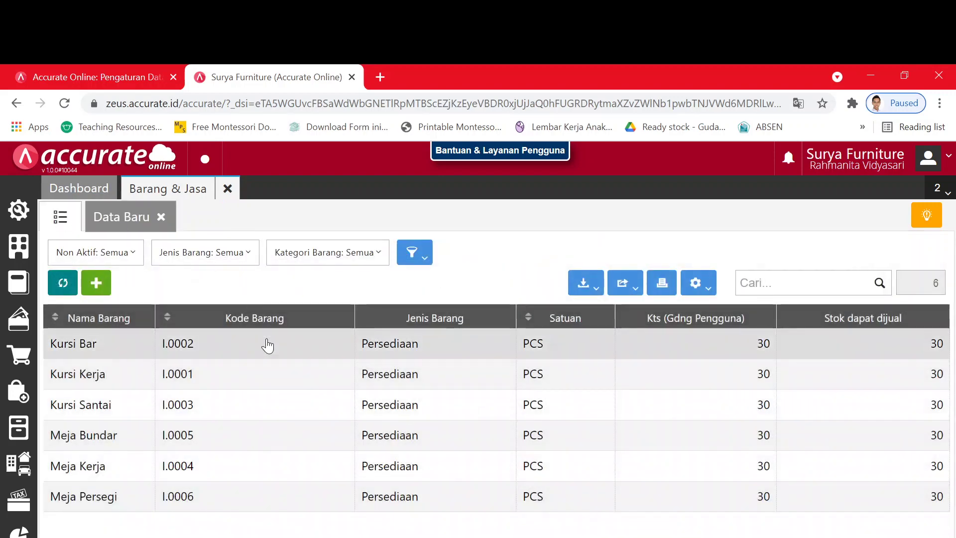
key("alt+Tab")
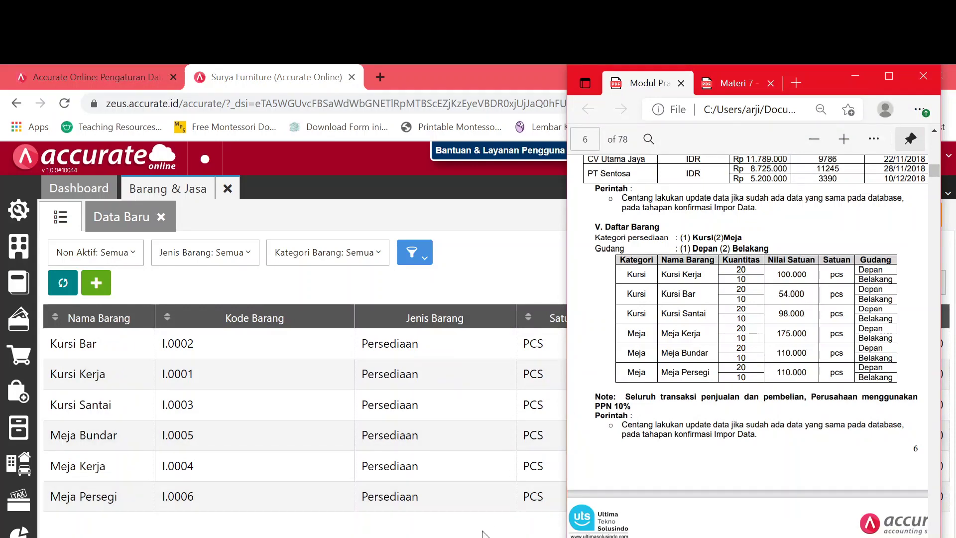
key("alt+Tab")
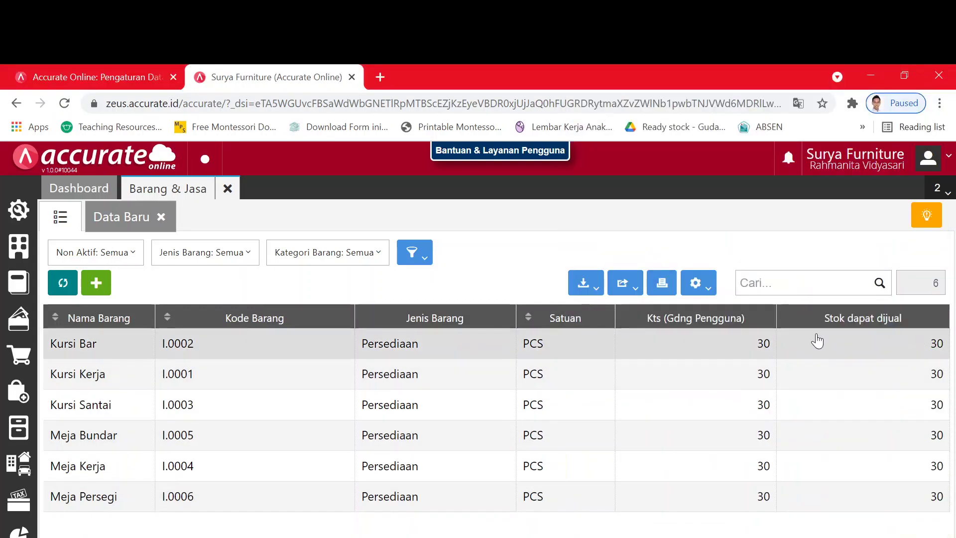
key("alt+Tab")
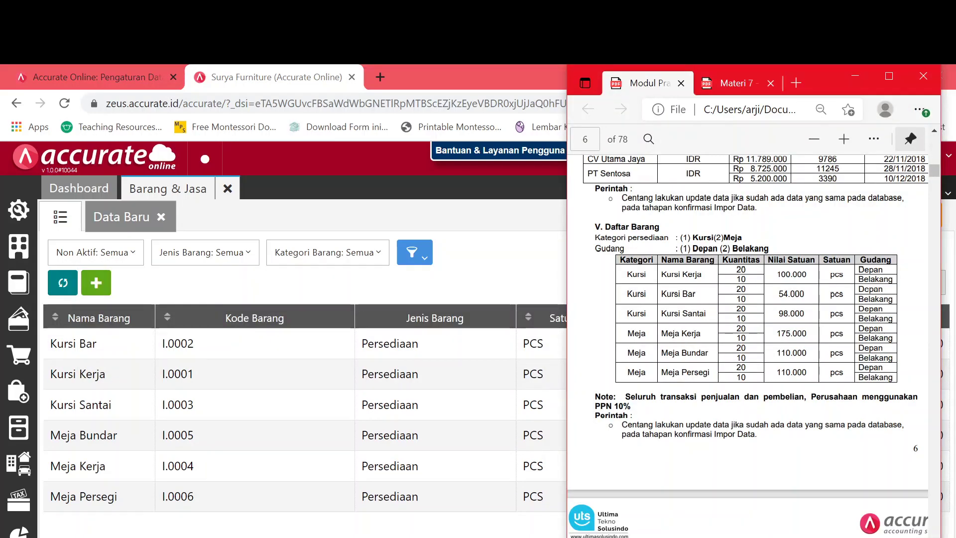
Step: Examine the opening stock balance entries of item Kursi Bar, and close its record and the Barang & Jasa module
left_click(256, 352)
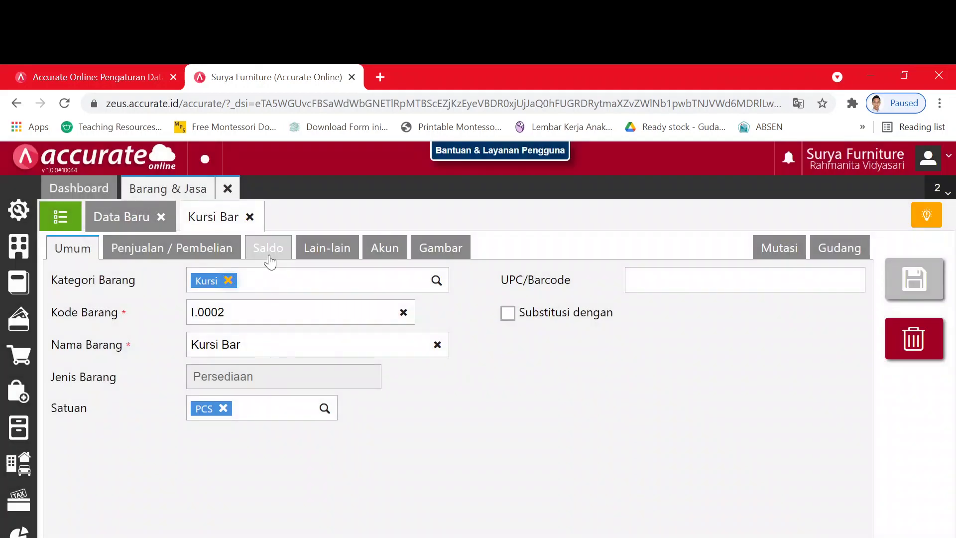
left_click(269, 255)
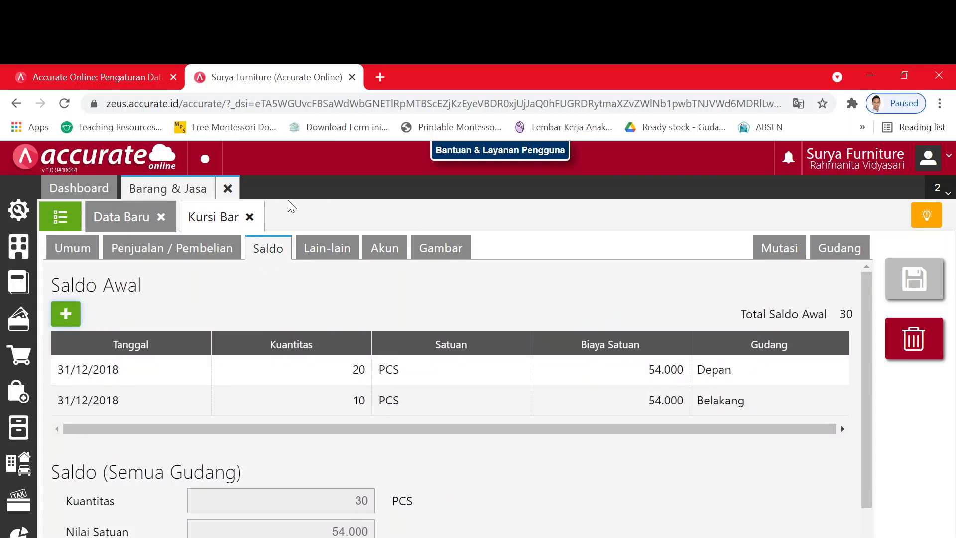
left_click(250, 218)
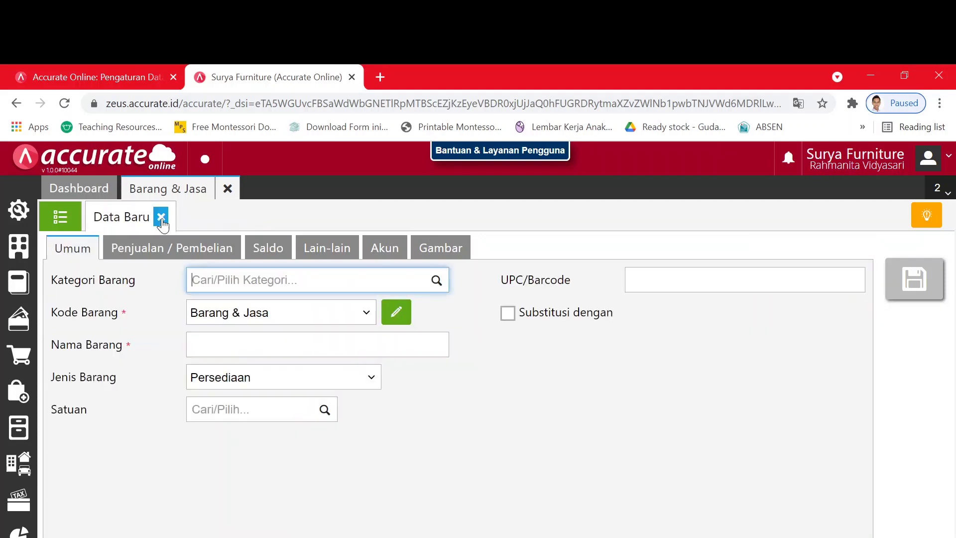
left_click(161, 217)
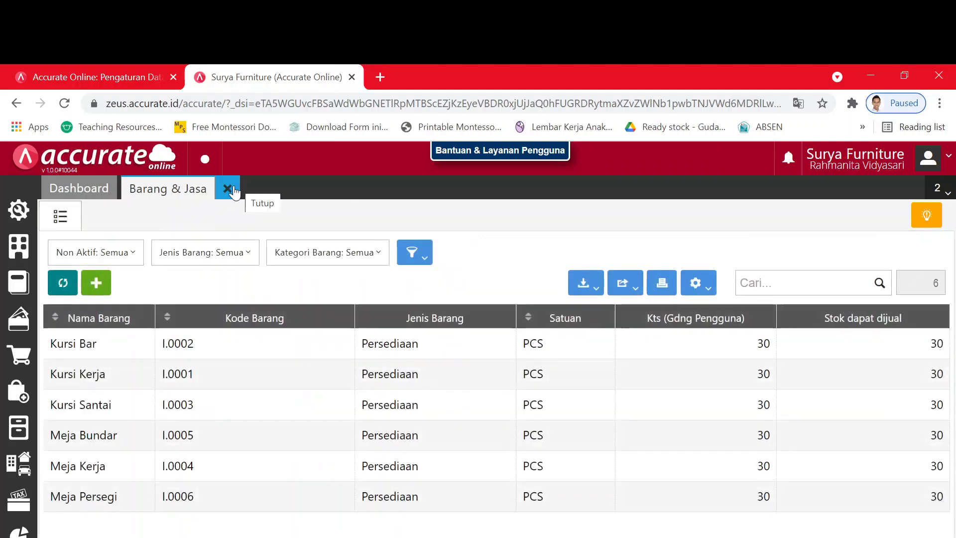
left_click(233, 188)
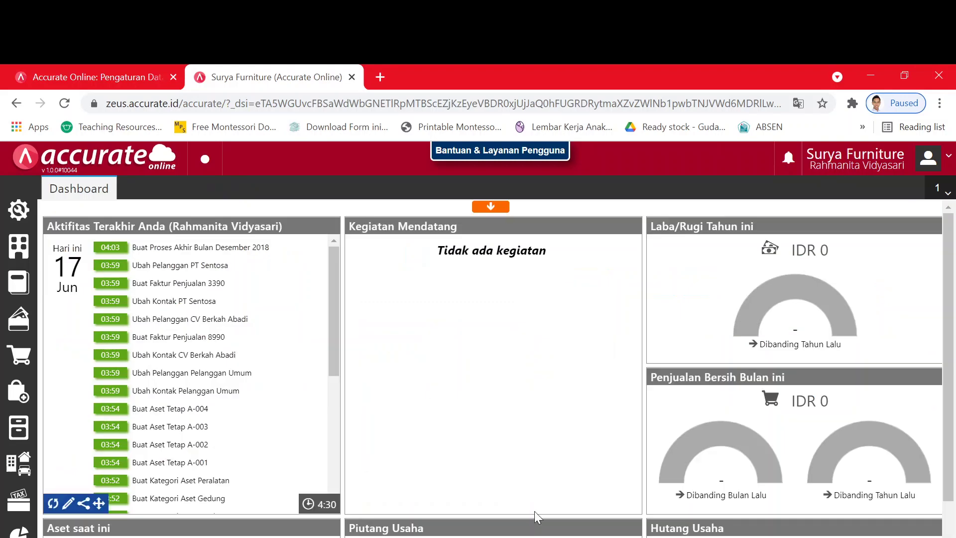
Step: Bring up the Kategori Aset Tetap and Daftar Aset Tetap tables on page 7 of the module PDF
key("alt+Tab")
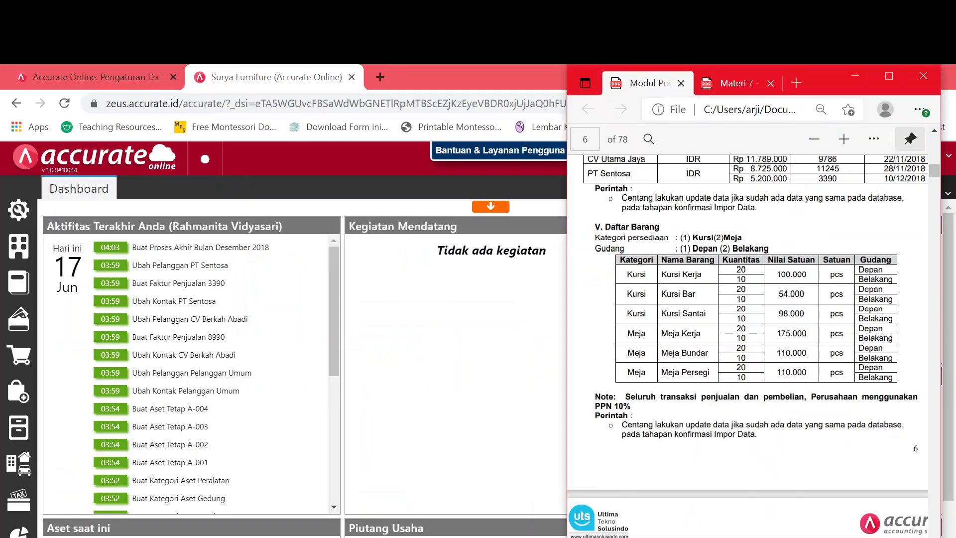
scroll(747, 344, "down", 4)
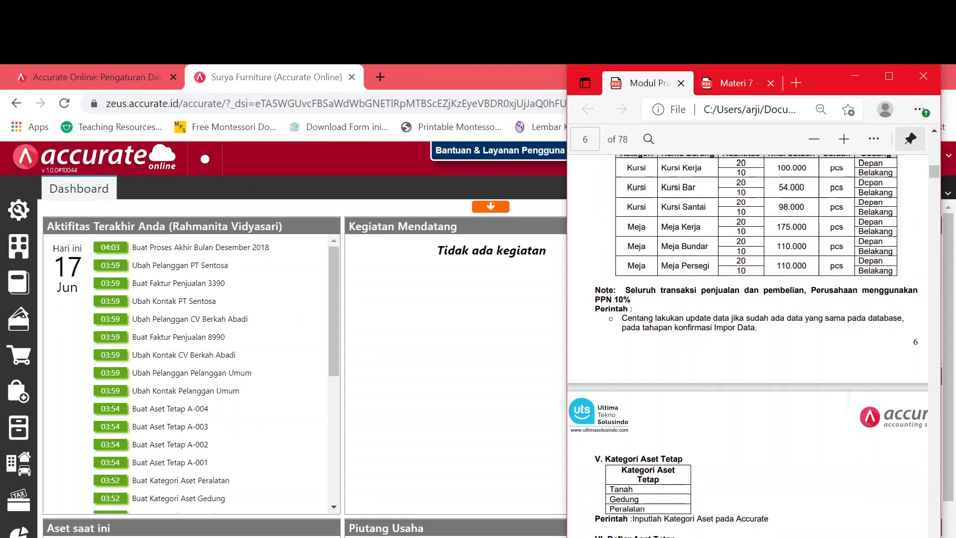
scroll(747, 343, "down", 5)
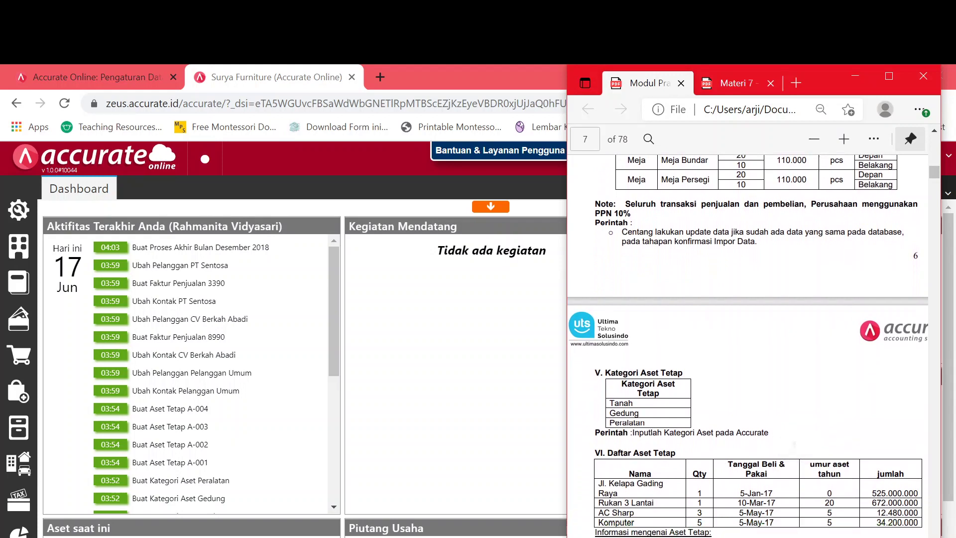
scroll(747, 344, "up", 1)
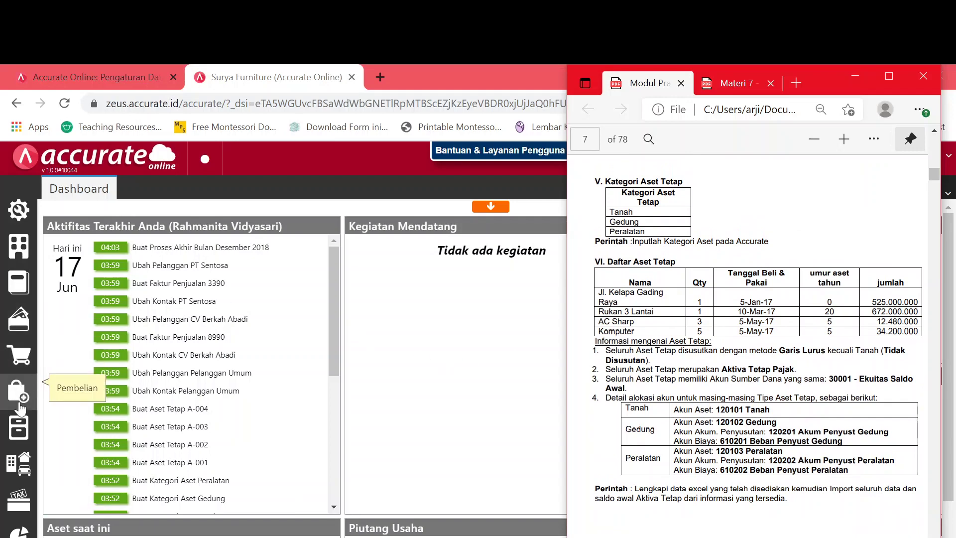
Step: Show the Aset Tetap list in Accurate Online and compare its assets with the PDF's Daftar Aset Tetap table
left_click(20, 473)
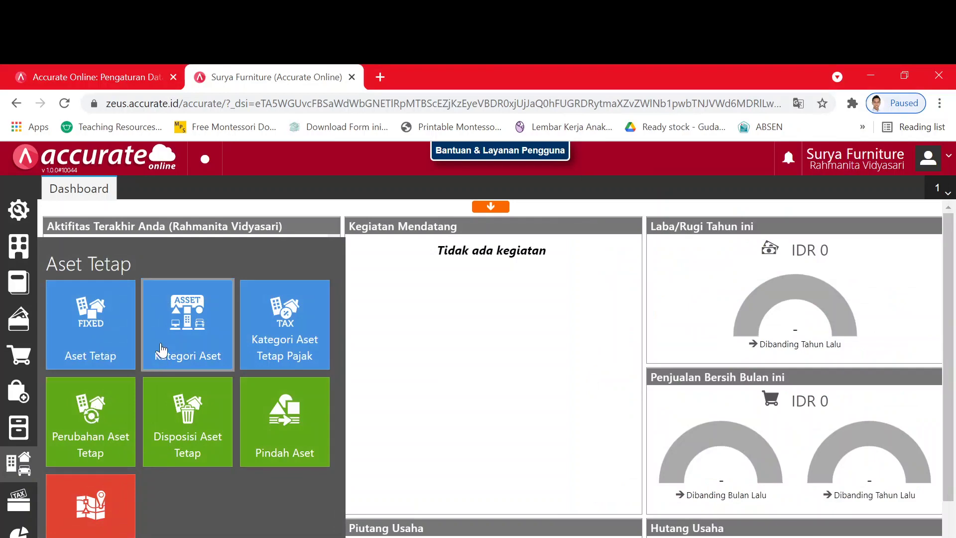
left_click(92, 345)
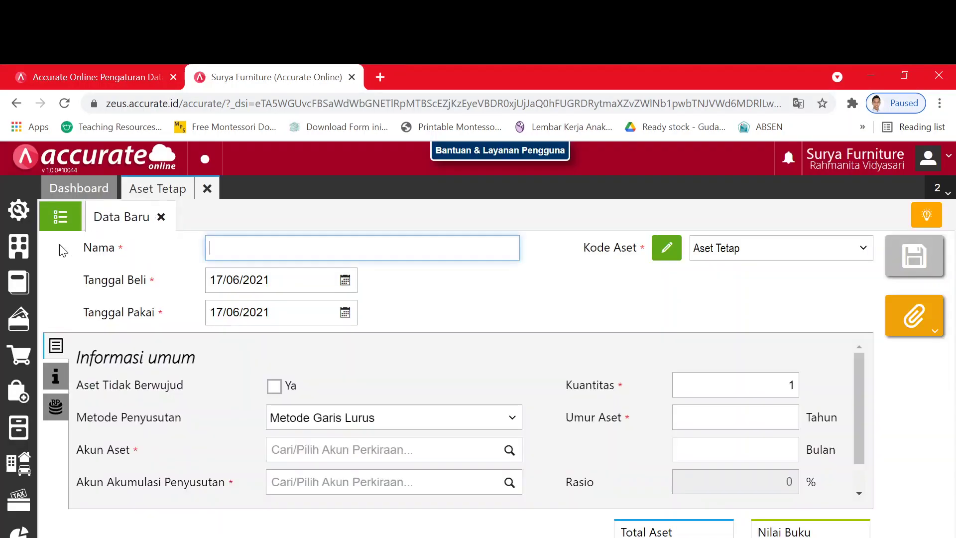
left_click(59, 217)
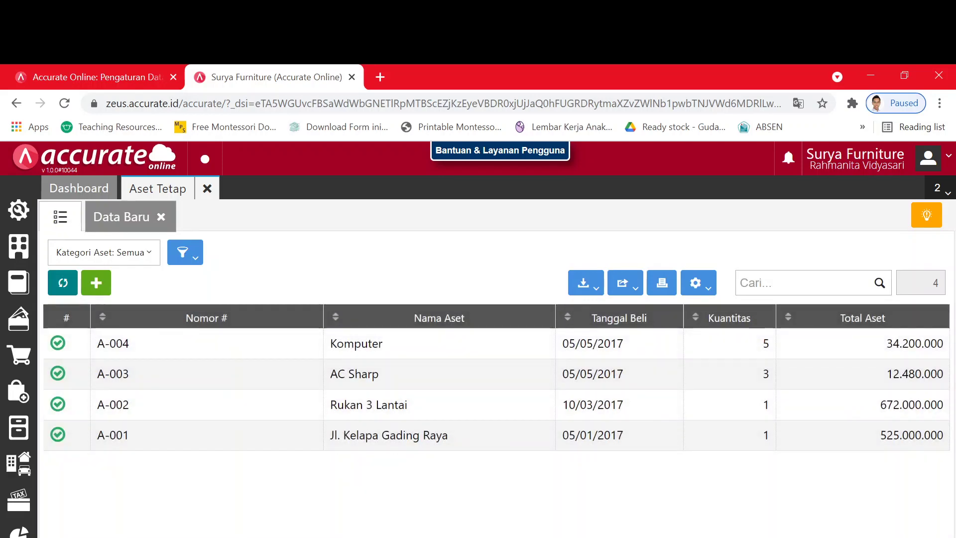
key("alt+Tab")
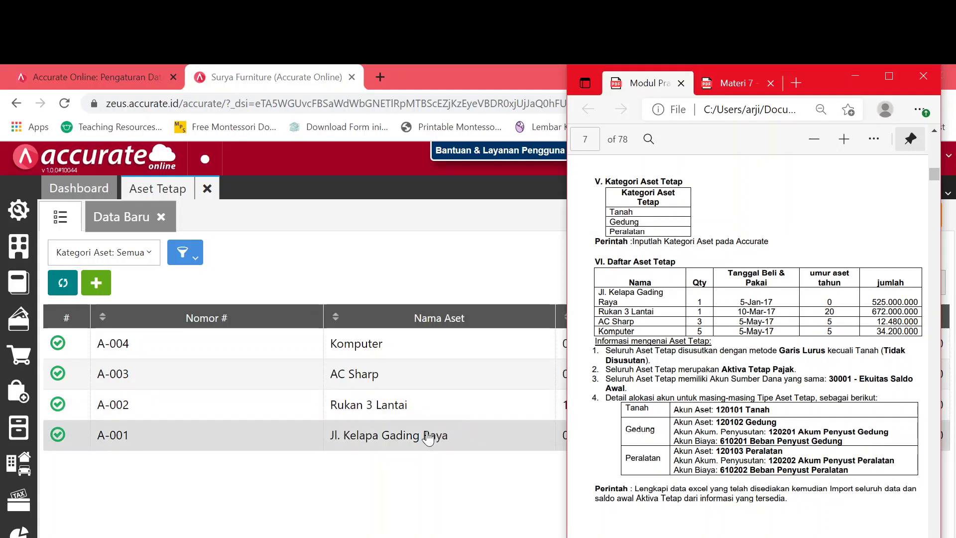
Step: Examine the general information of fixed asset Jl. Kelapa Gading Raya, close its record and consult the PDF's asset rules
double_click(393, 435)
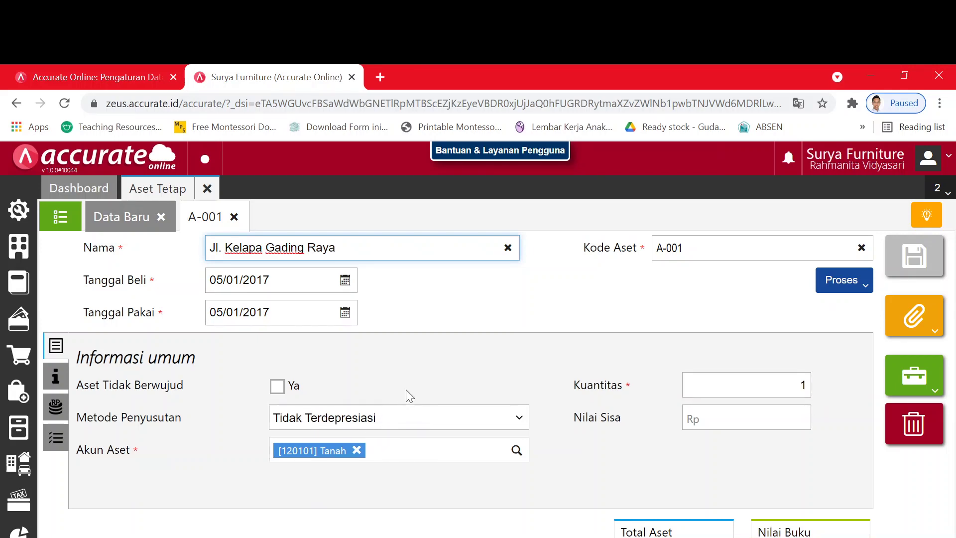
left_click(233, 219)
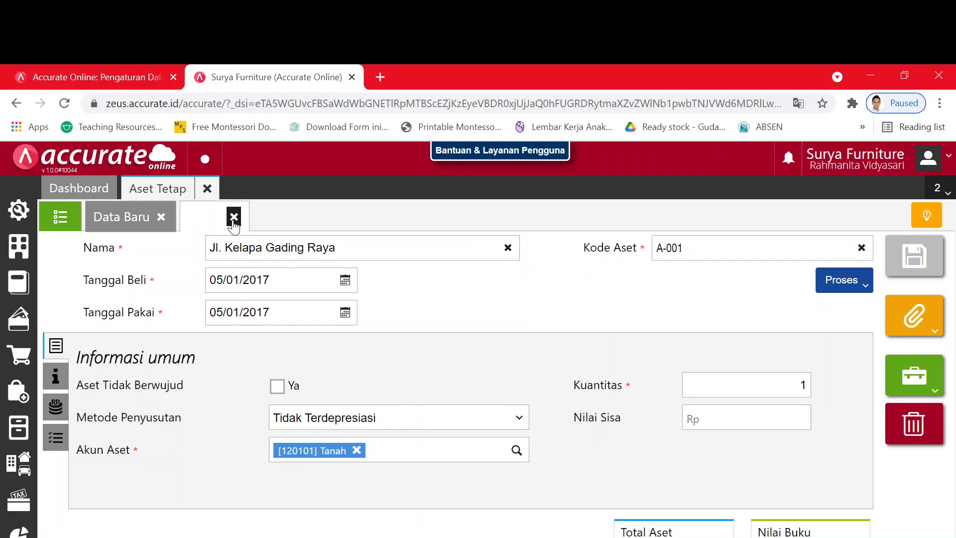
key("alt+Tab")
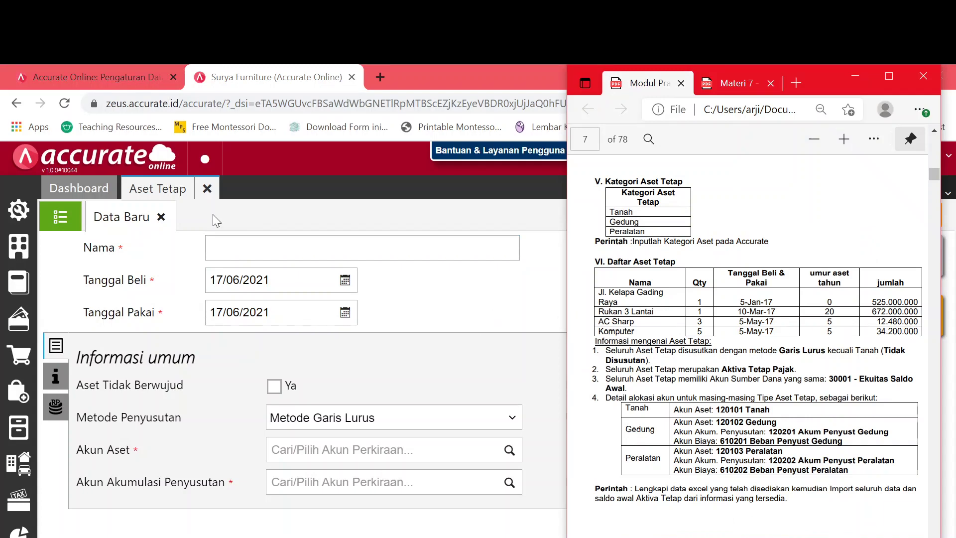
Step: Open fixed asset Rukan 3 Lantai from the asset list and compare its general information with the module PDF
left_click(62, 221)
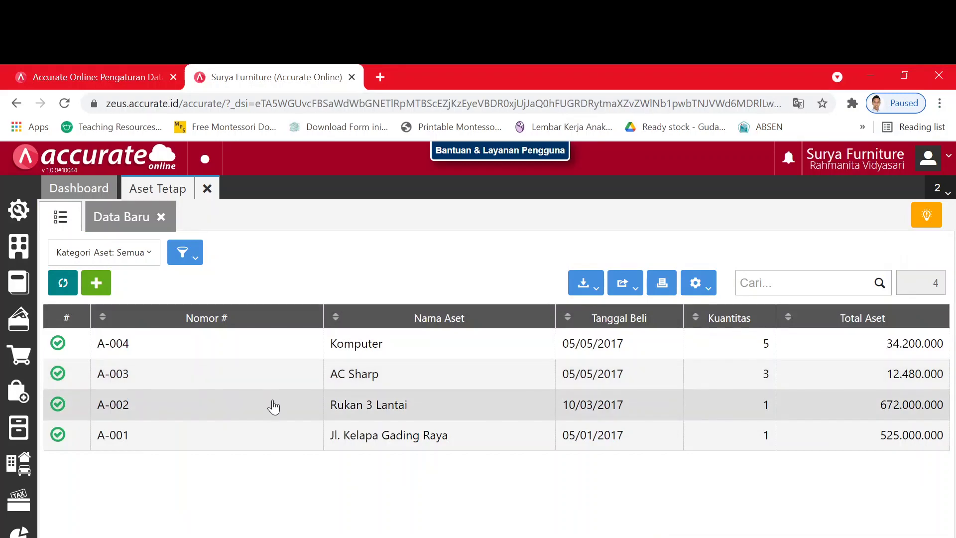
left_click(273, 403)
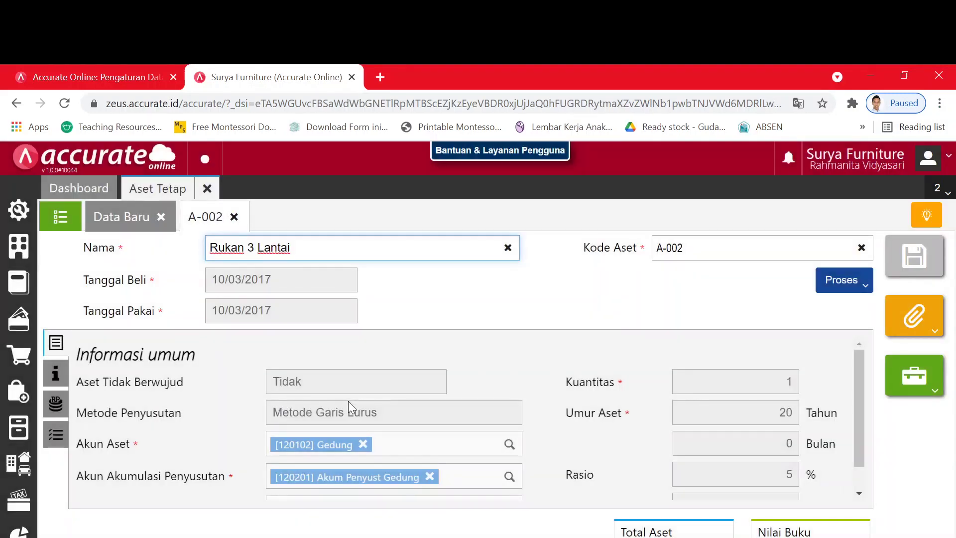
key("alt+Tab")
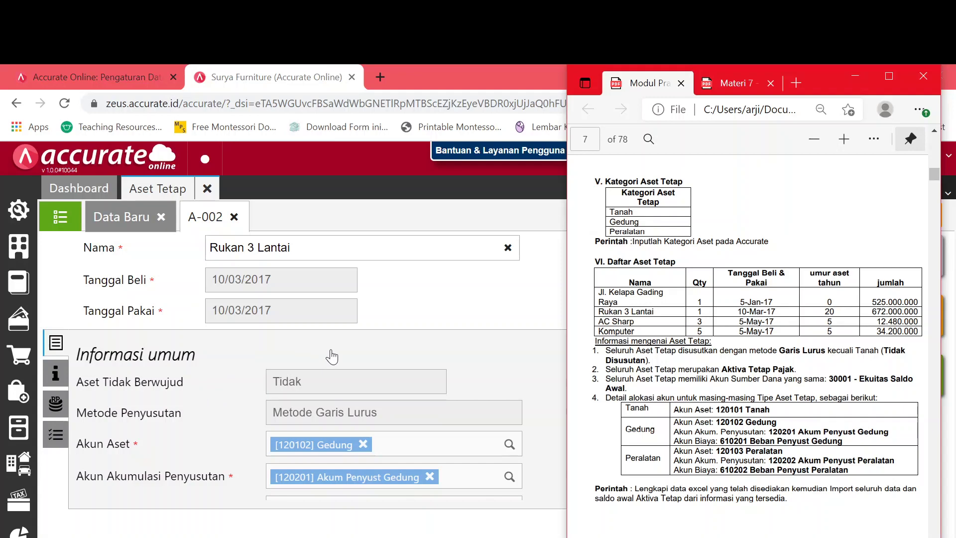
left_click(447, 302)
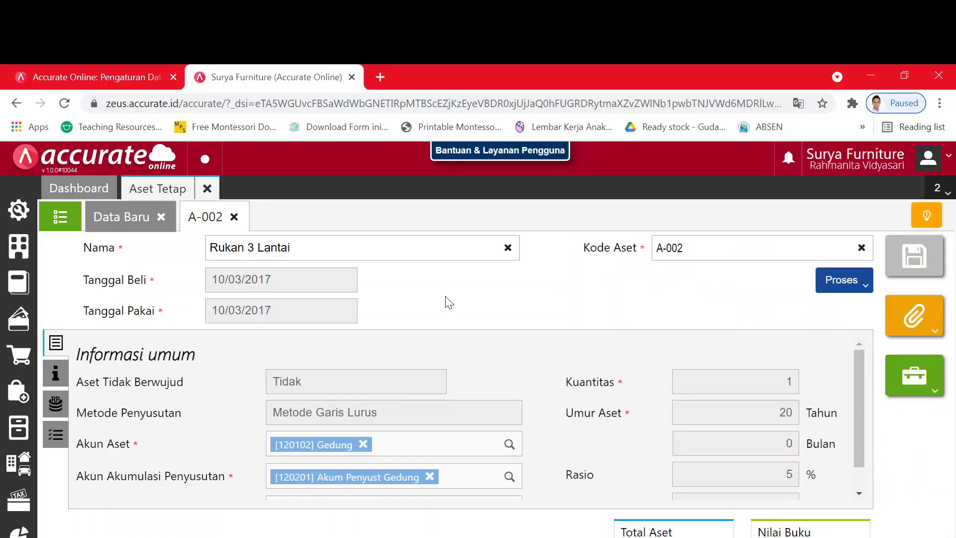
key("alt+Tab")
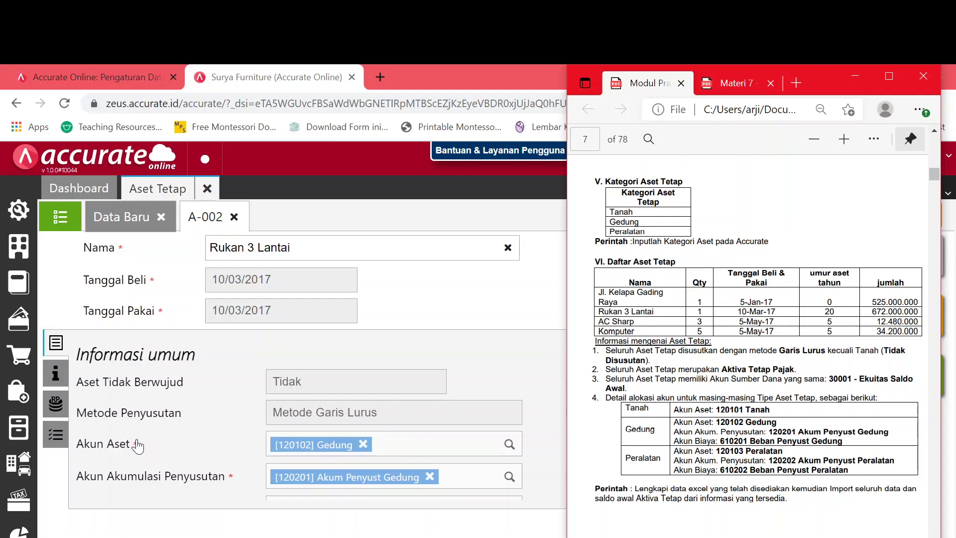
Step: Check the Akun Pengeluaran entry of Rukan 3 Lantai against the funding account given in the module PDF
left_click(56, 432)
left_click(56, 402)
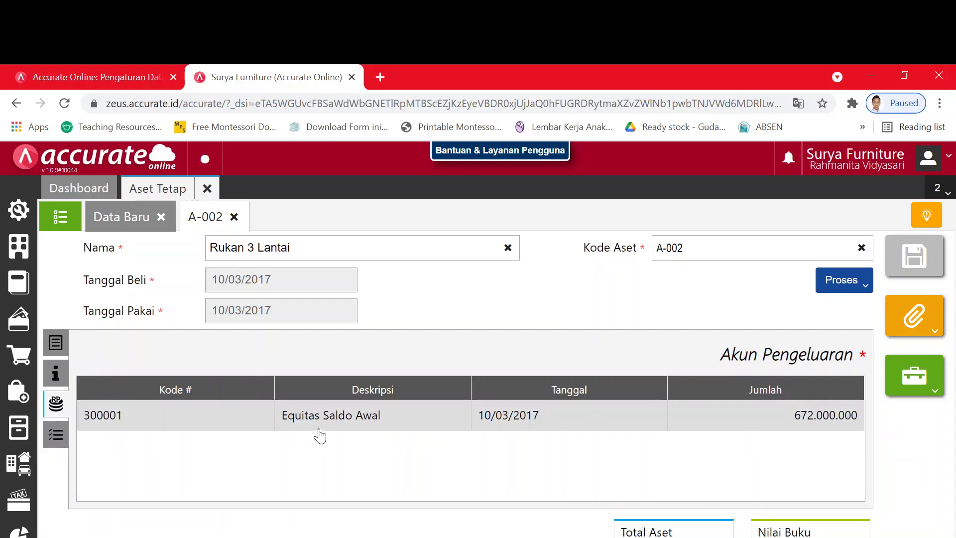
key("alt+Tab")
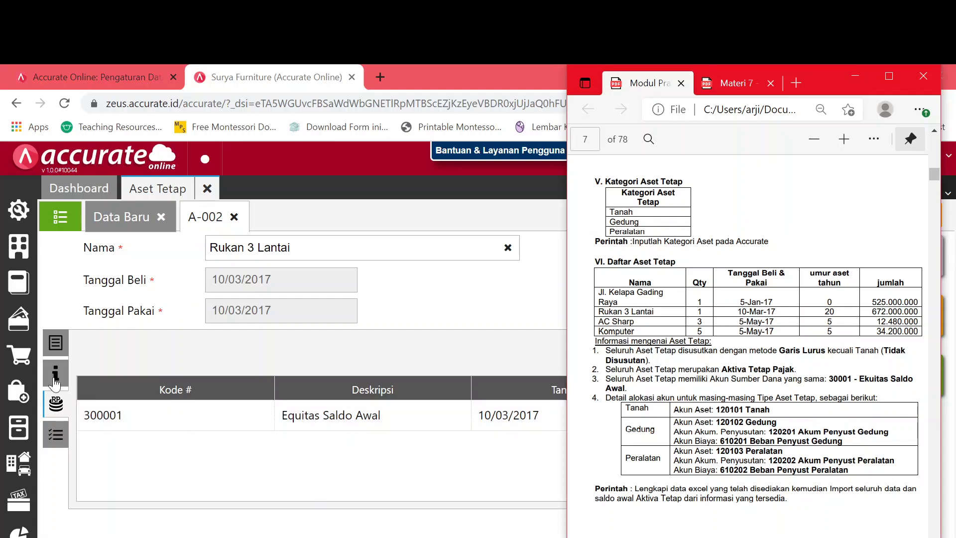
Step: Compare the category and tax details in Rukan 3 Lantai's Info lainnya section with the module PDF, and close the record
left_click(52, 384)
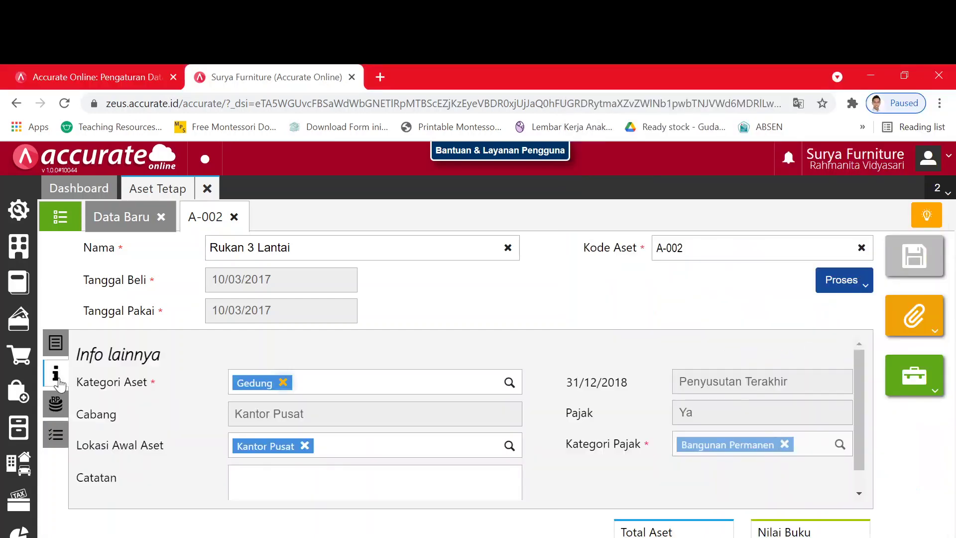
left_click_drag(862, 387, 865, 447)
scroll(863, 398, "up", 1)
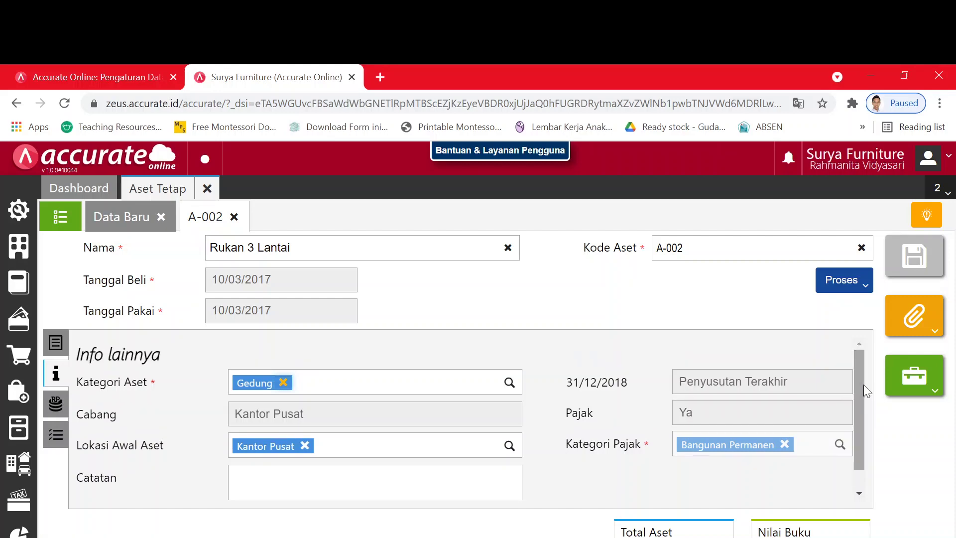
key("alt+Tab")
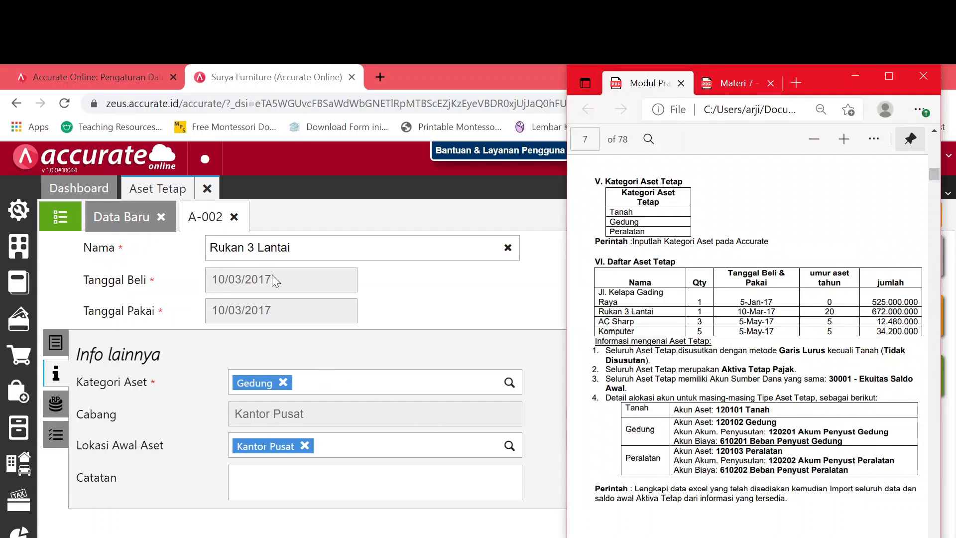
key("alt+Tab")
left_click(235, 217)
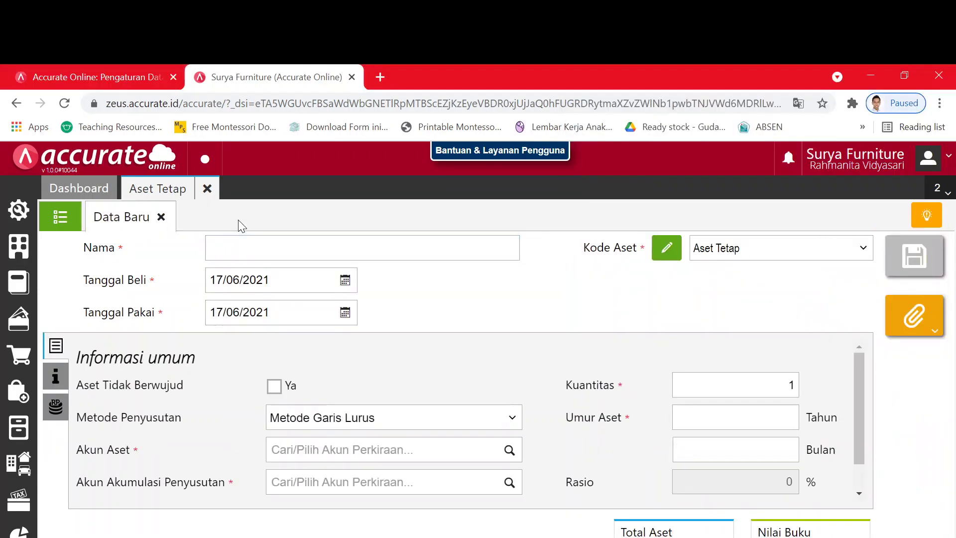
Step: Close the Aset Tetap module and read the module PDF from the fixed asset list through the Neraca to the Fitur Pembelian section
left_click(161, 217)
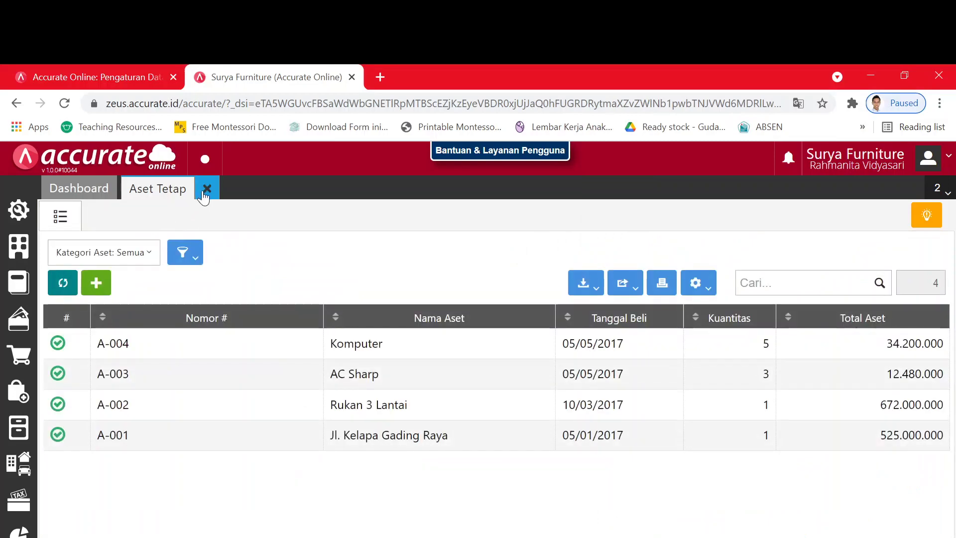
left_click(207, 188)
key("alt+Tab")
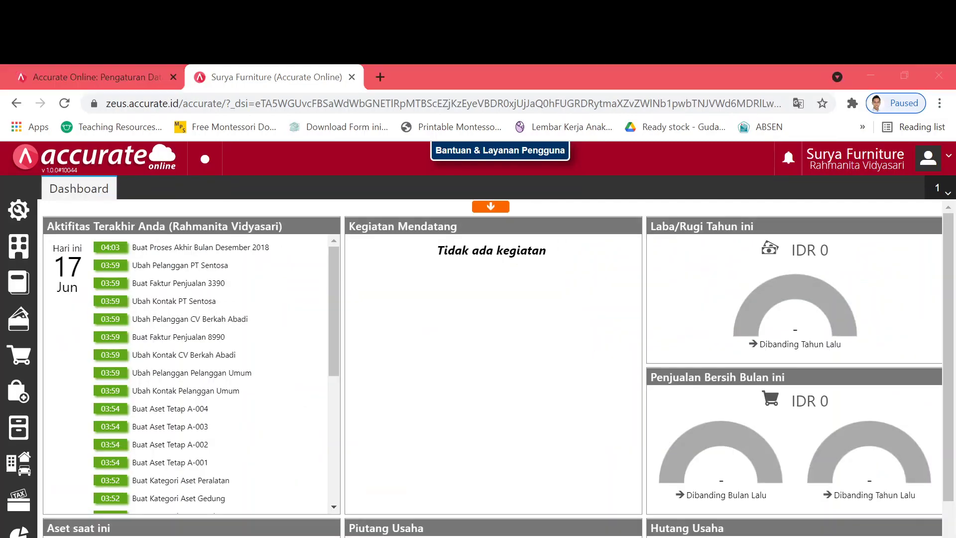
scroll(748, 344, "down", 8)
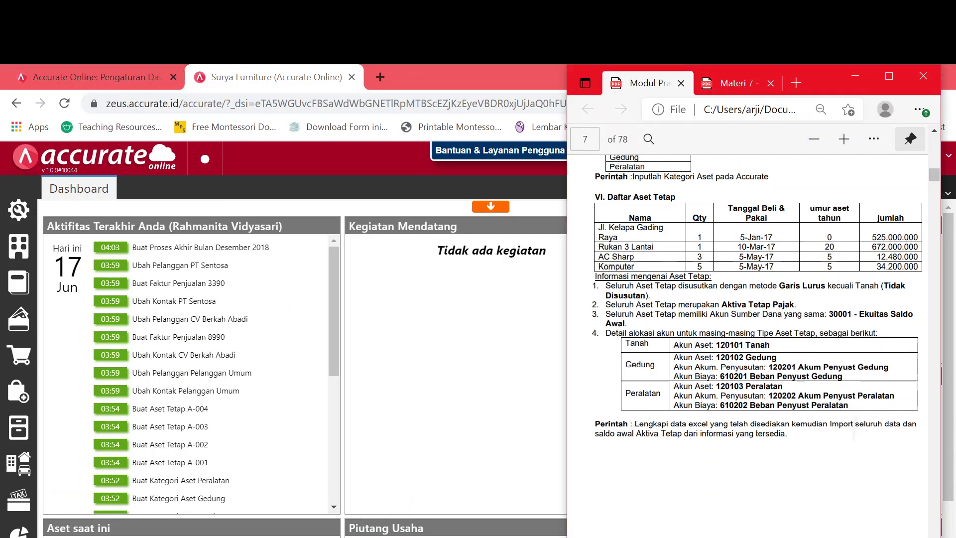
scroll(747, 344, "down", 5)
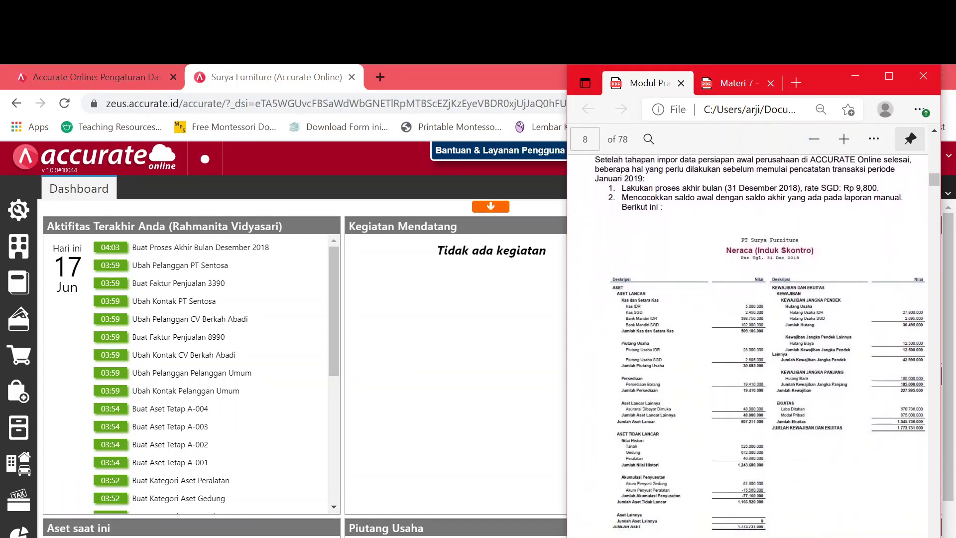
scroll(747, 344, "down", 8)
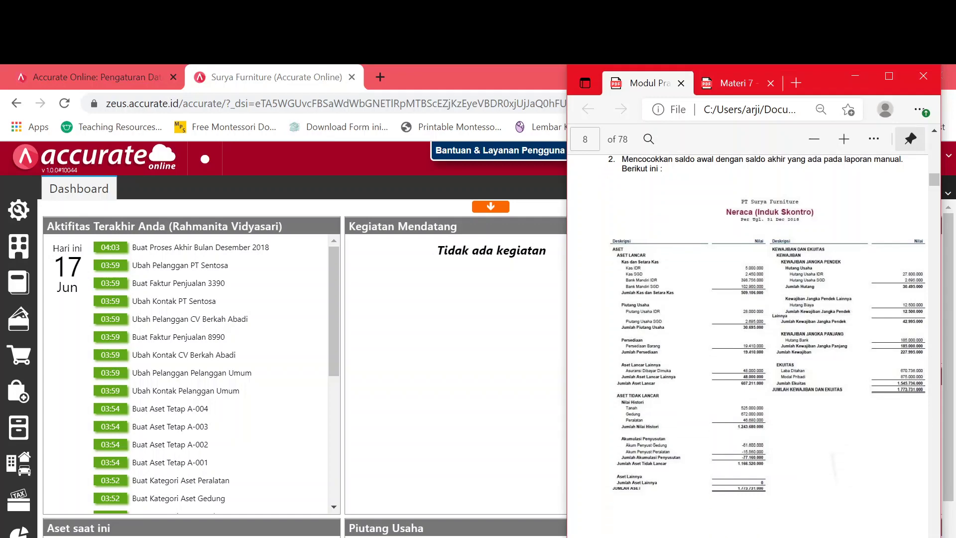
scroll(747, 343, "down", 5)
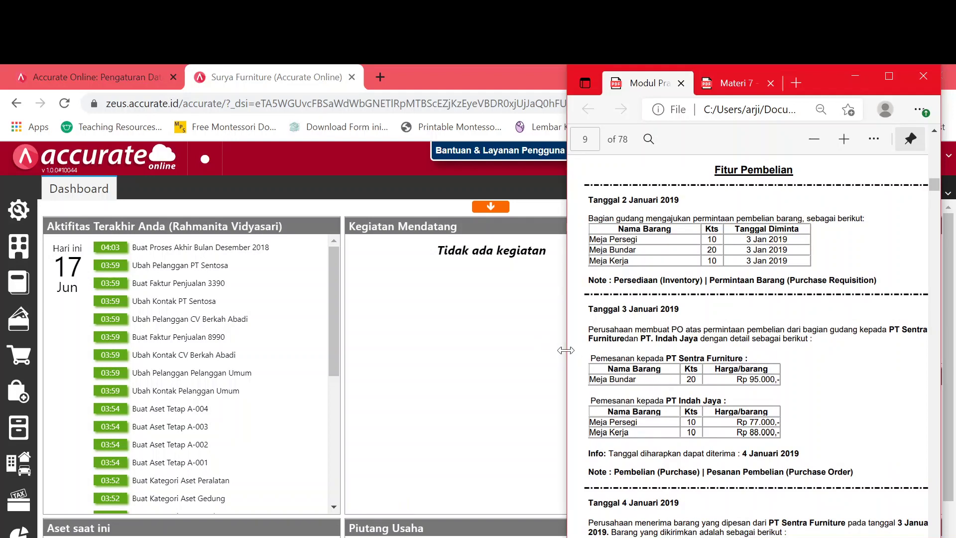
Step: Widen the module PDF window and resize the Accurate Online browser window so both can be used side by side
left_click_drag(568, 351, 500, 357)
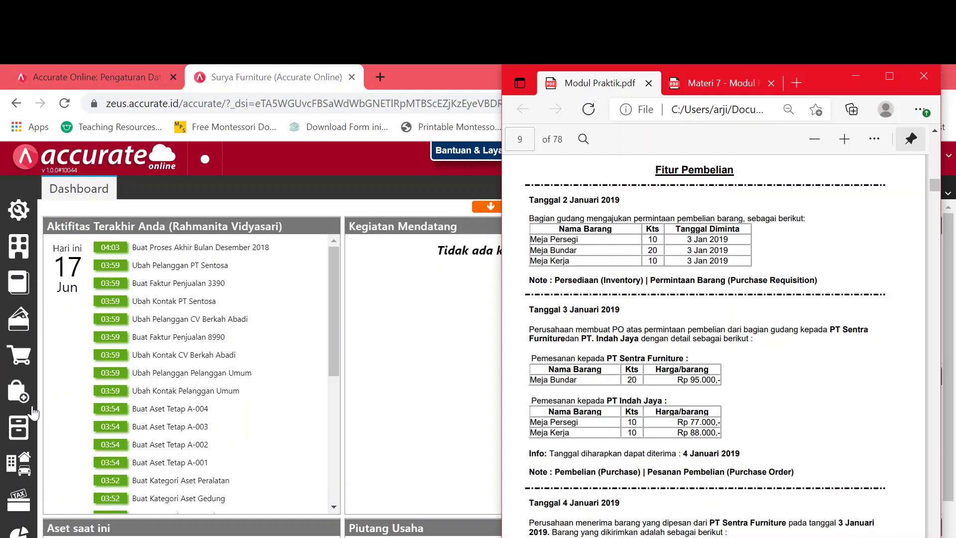
left_click(24, 399)
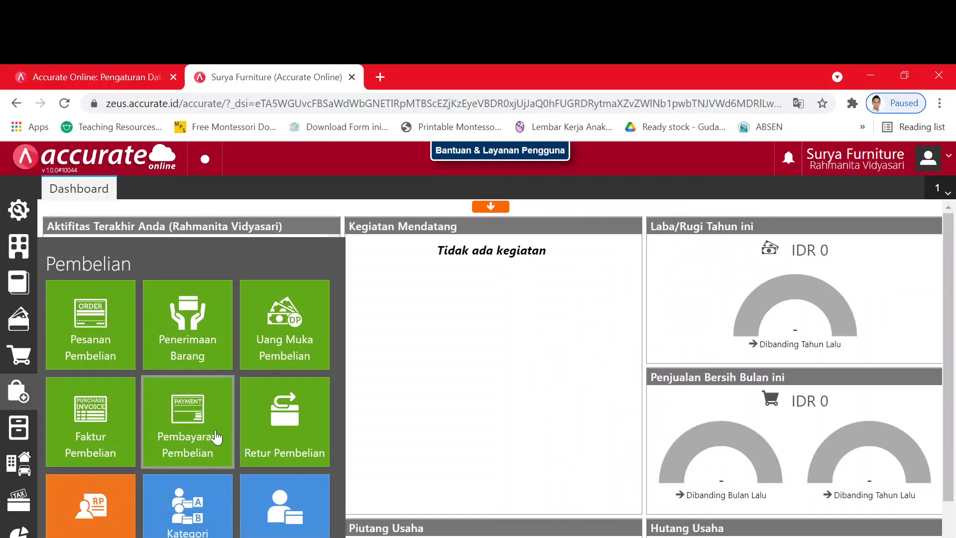
key("alt+Tab")
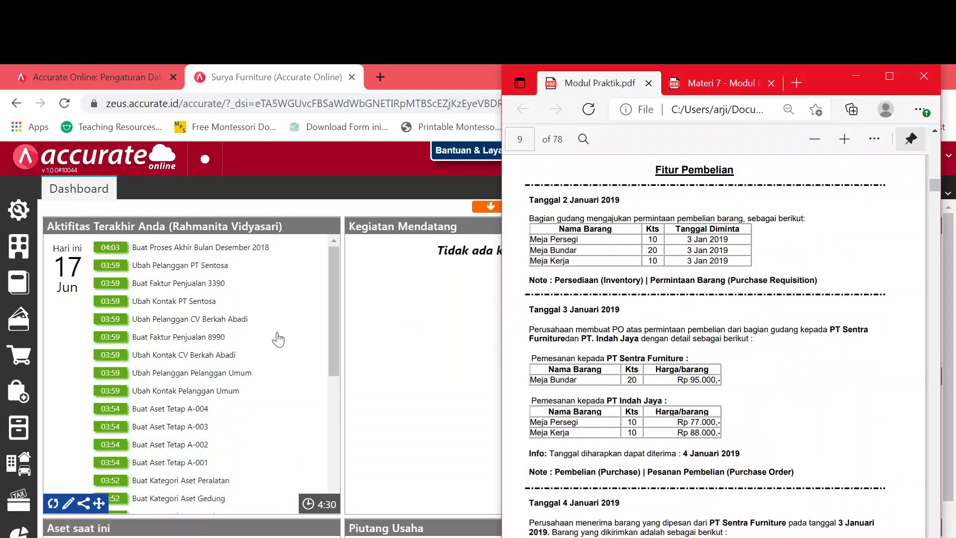
left_click(438, 70)
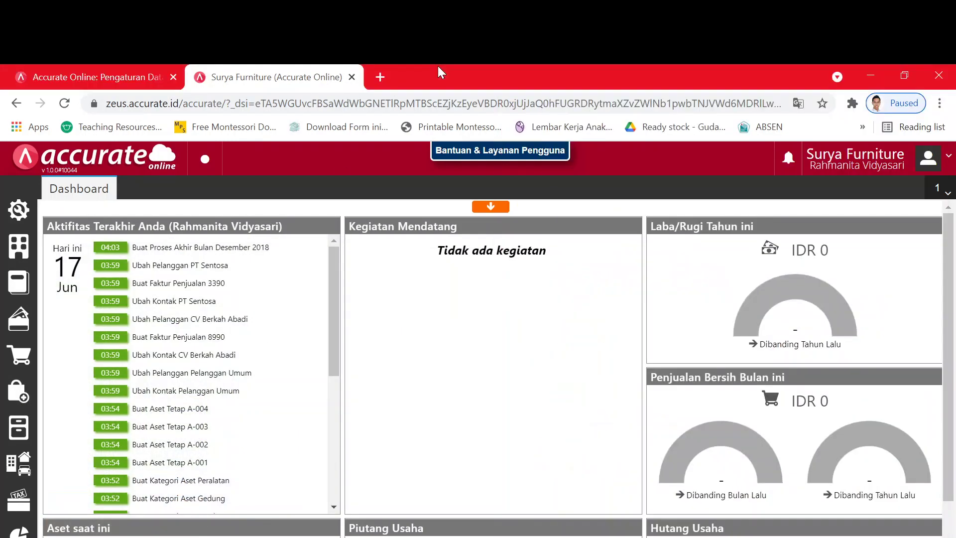
left_click(905, 76)
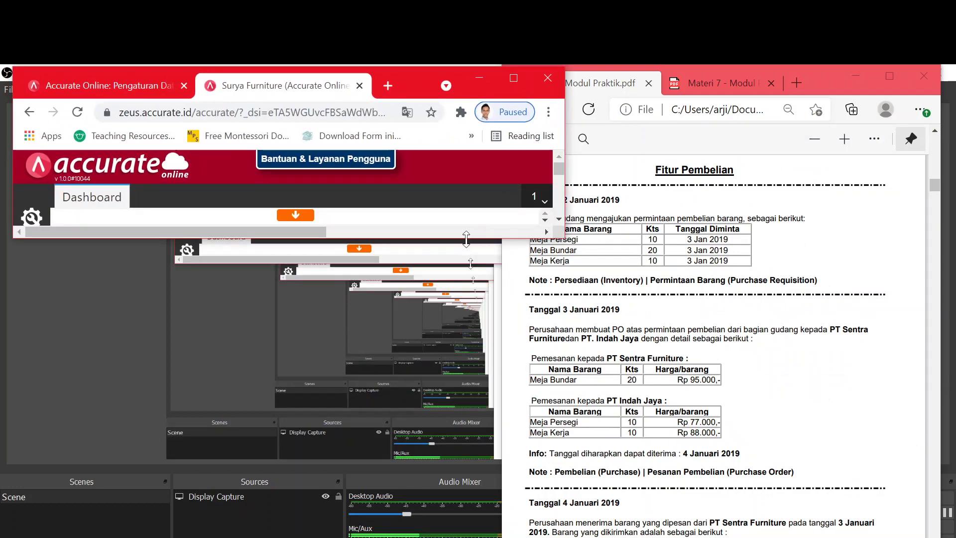
left_click_drag(467, 240, 466, 536)
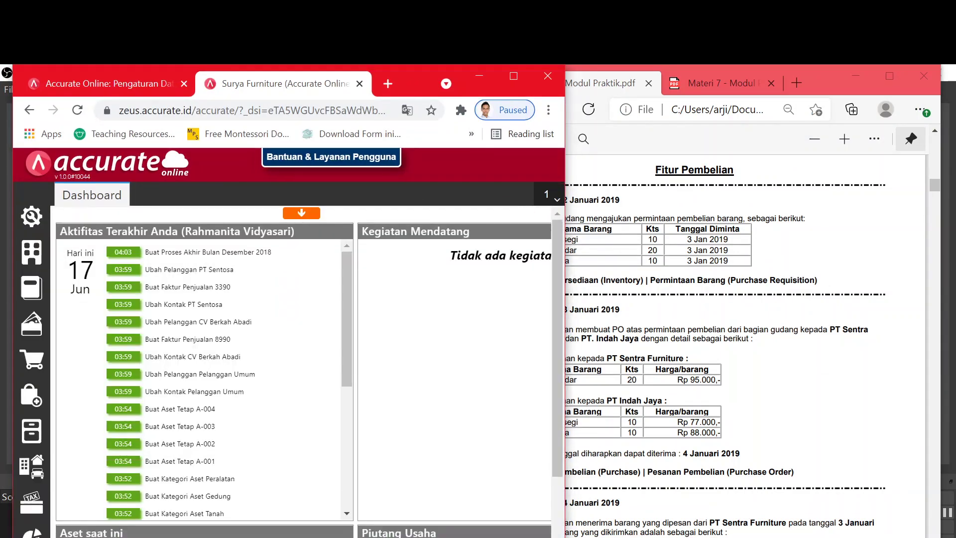
left_click(871, 79)
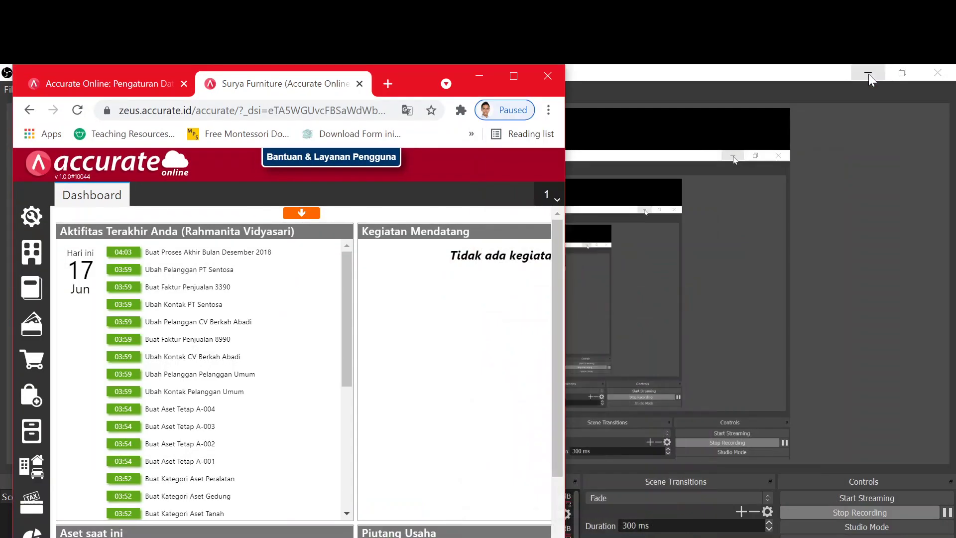
key("alt+Tab")
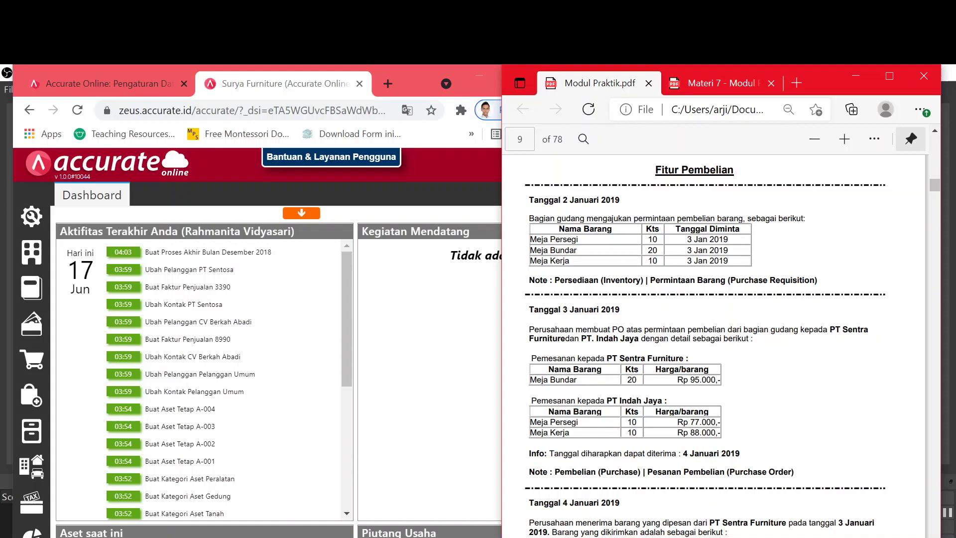
Step: Check the PDF's note for the 2 January 2019 transaction and open a new Permintaan Barang form under Persediaan
left_click(29, 403)
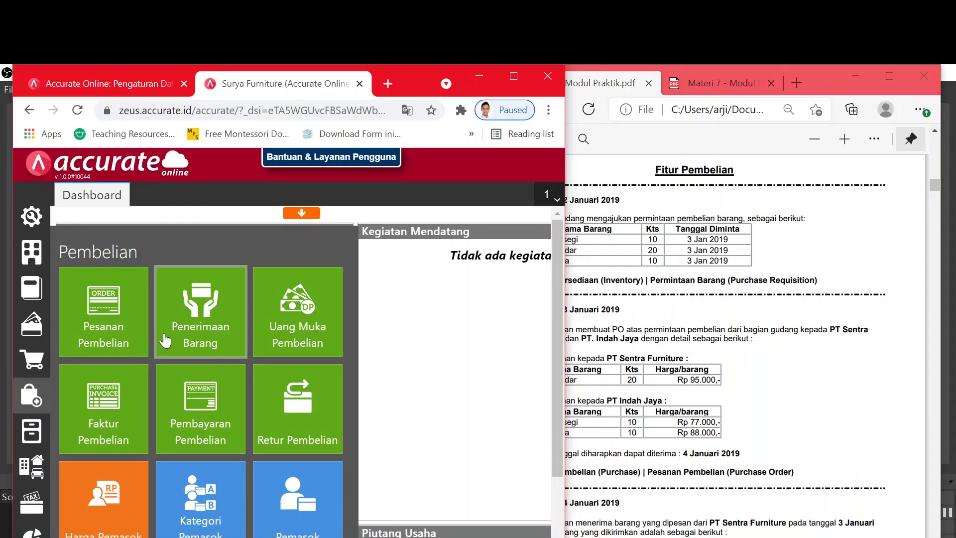
left_click(590, 301)
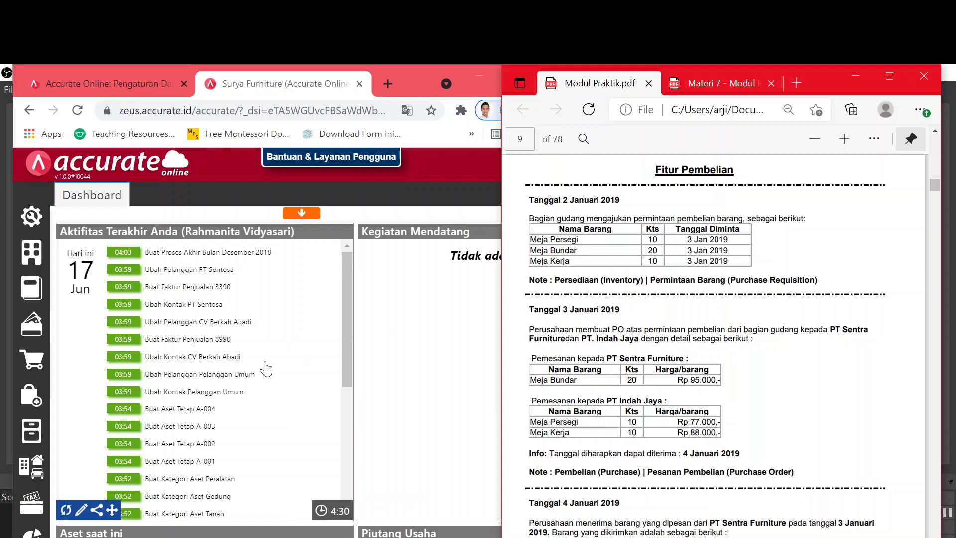
left_click(31, 431)
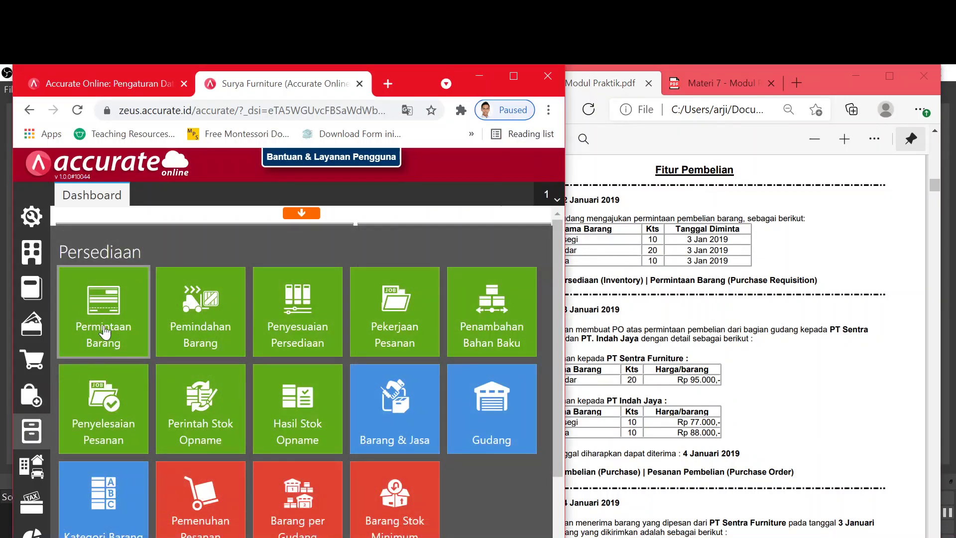
left_click(104, 331)
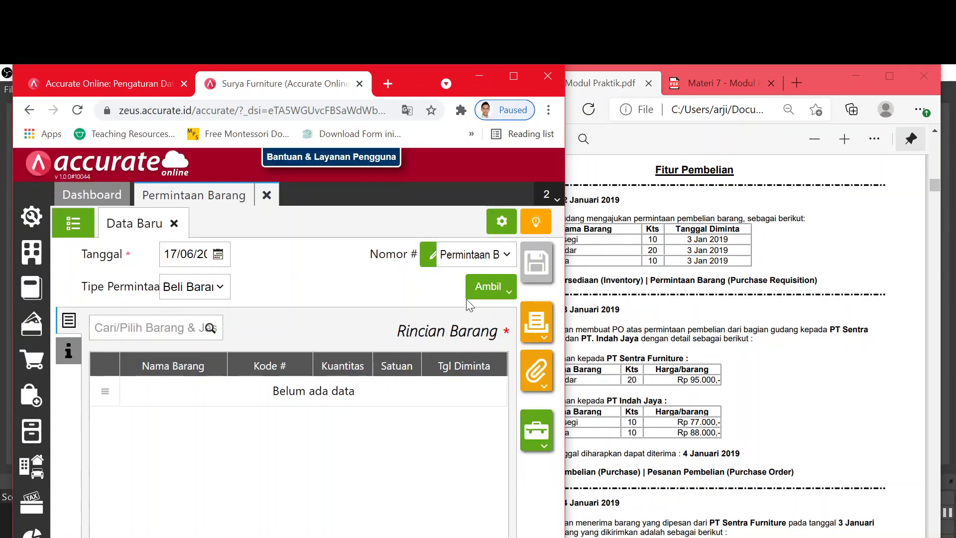
Step: Set the date of the new Permintaan Barang to 02/01/2019, as given in the module PDF
key("alt+Tab")
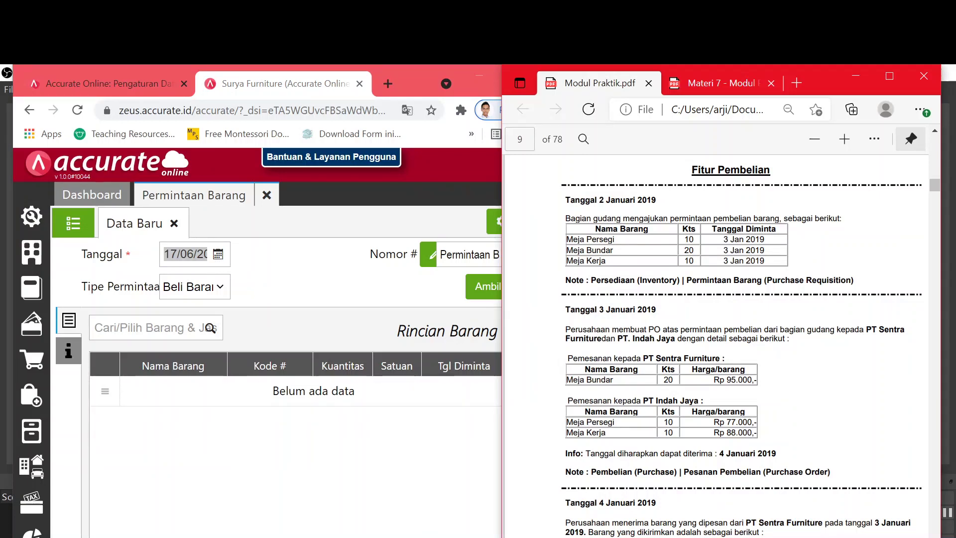
left_click(190, 254)
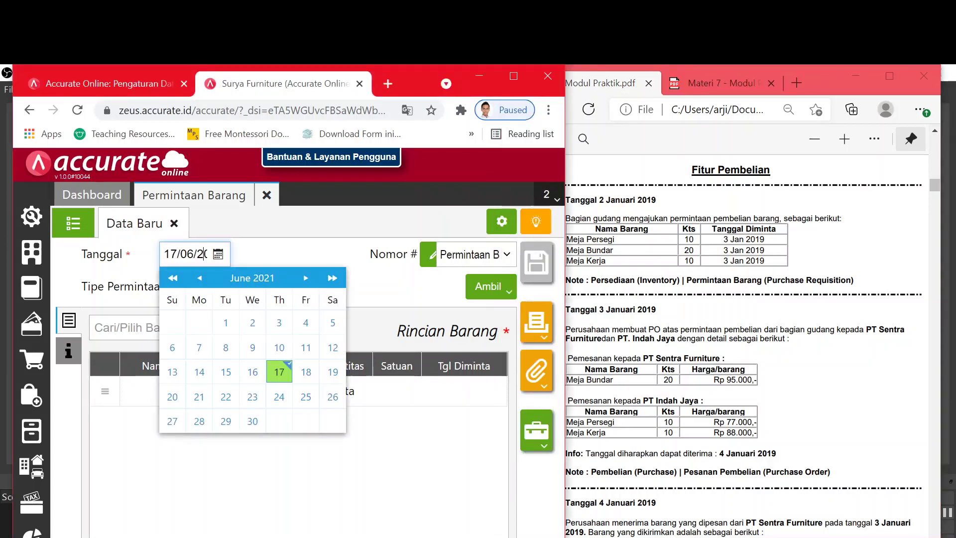
key("BackSpace")
left_click(201, 254)
key("BackSpace")
key("BackSpace")
key("BackSpace")
key("BackSpace")
key("BackSpace")
key("BackSpace")
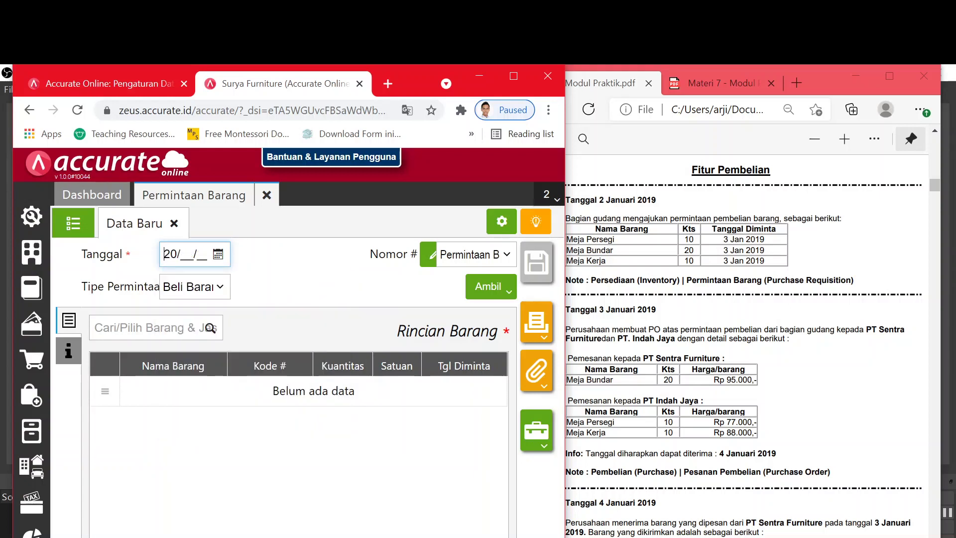
key("Delete")
key("Delete")
type("02012019")
key("Tab")
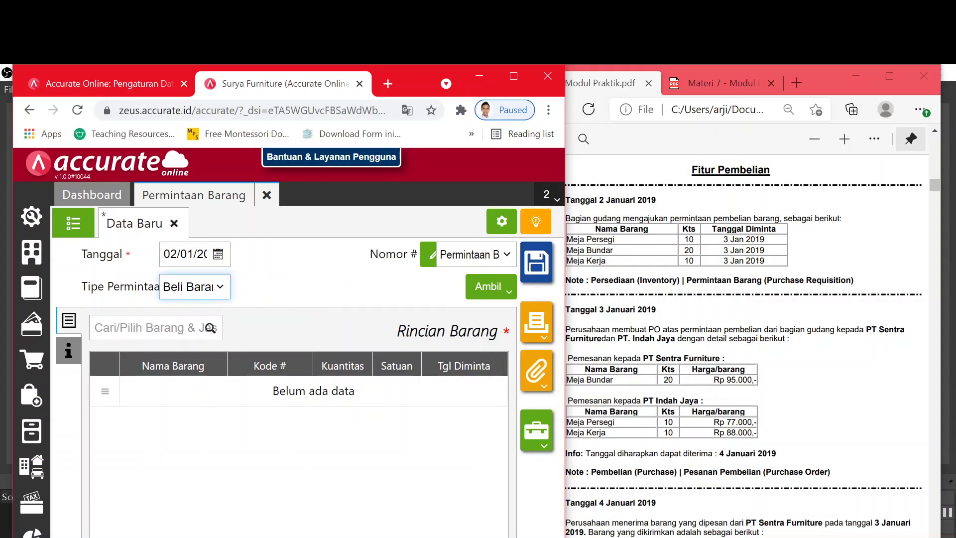
Step: Add Meja Persegi to the item request with a quantity of 10 PCS and requested date 03/01/2019
left_click(149, 328)
type("perse")
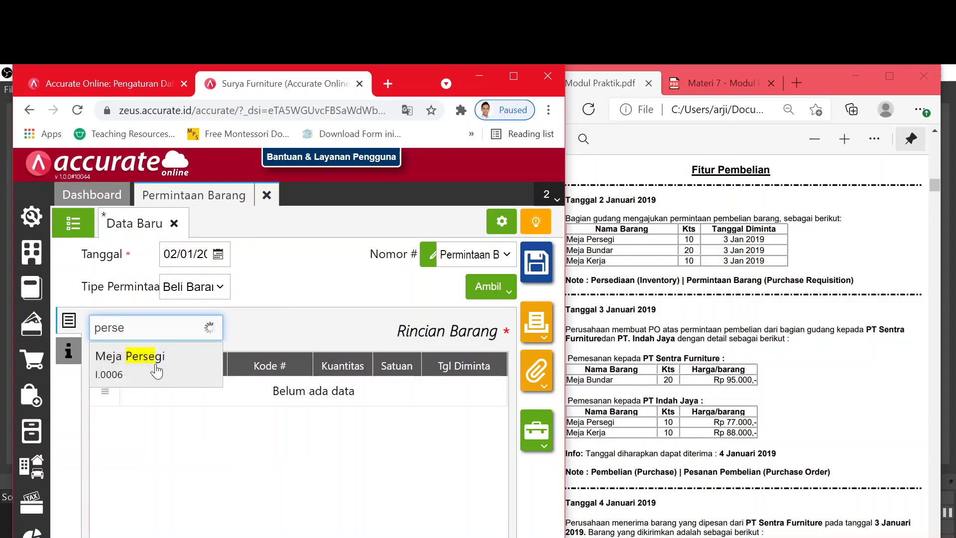
left_click(180, 361)
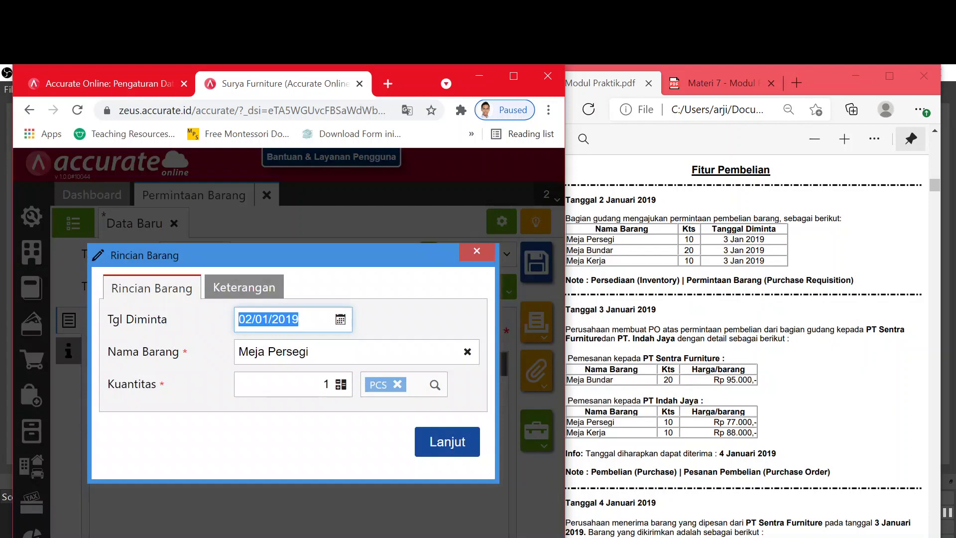
left_click(319, 384)
type("0")
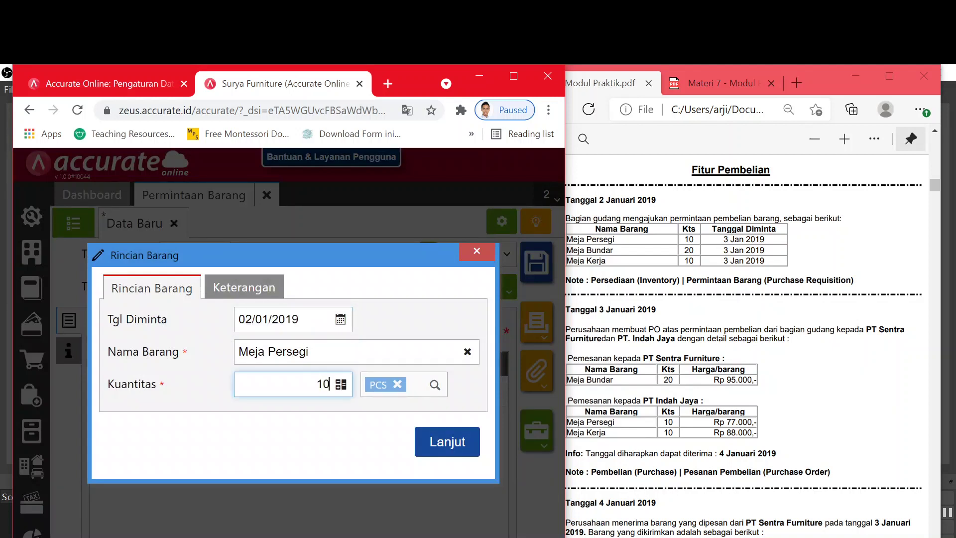
left_click(245, 319)
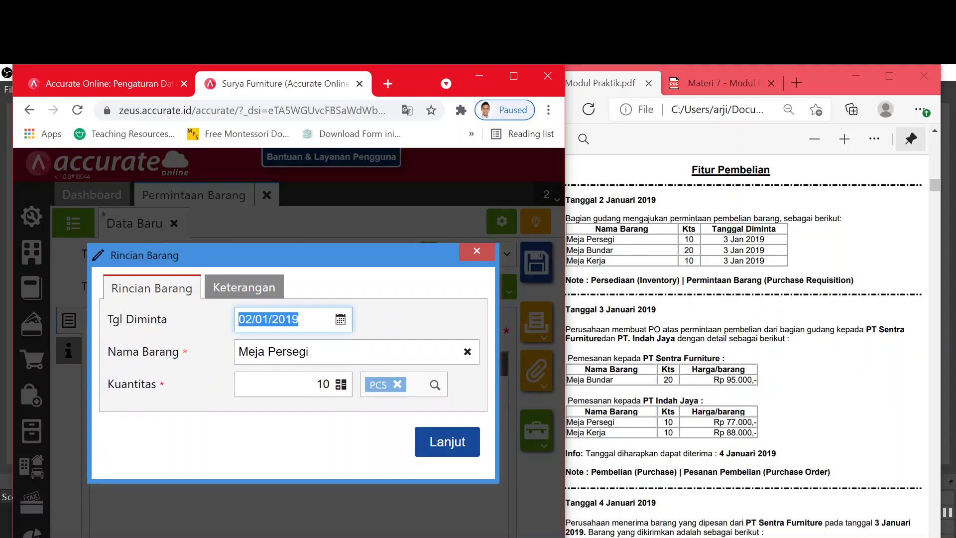
left_click(246, 319)
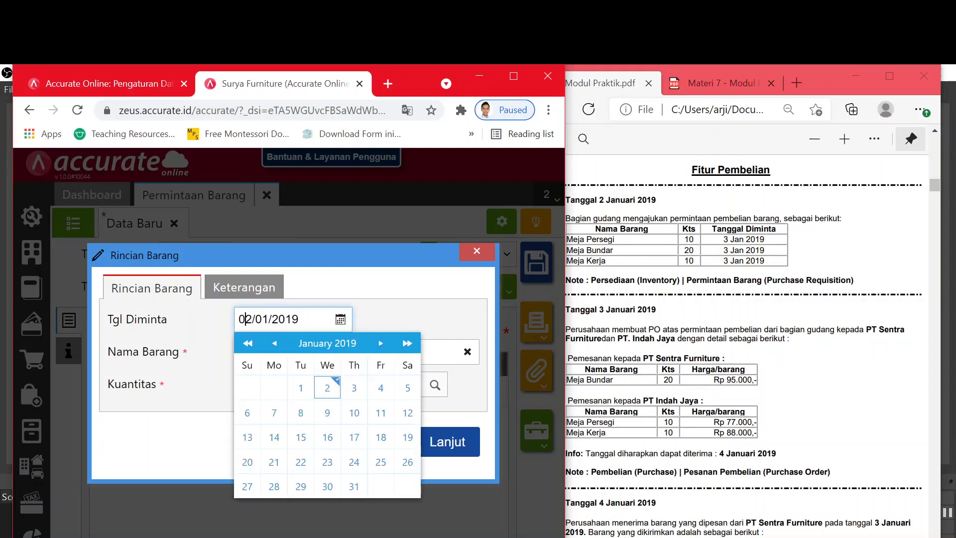
left_click(354, 388)
left_click(425, 441)
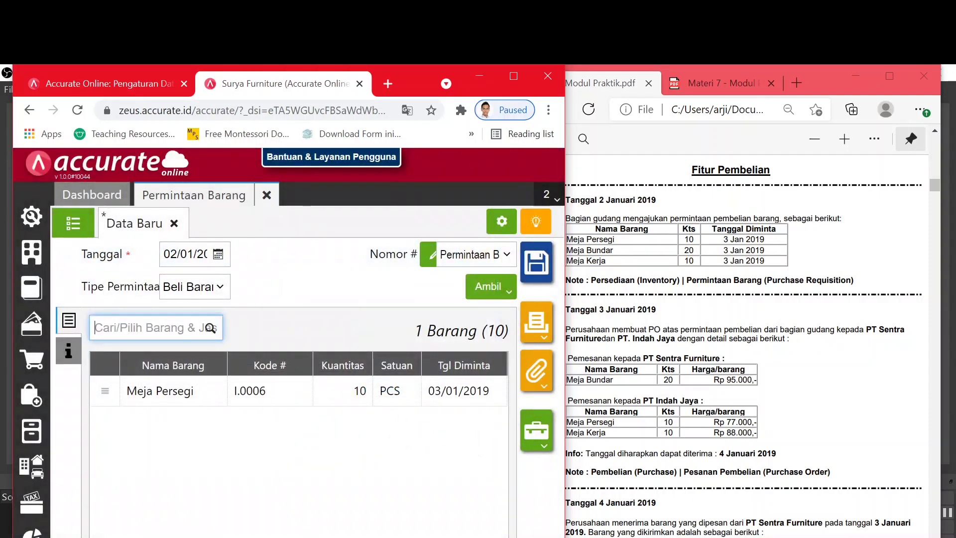
Step: Add Meja Bundar to the item request with a quantity of 20 PCS and requested date 03/01/2019
type("Bundar")
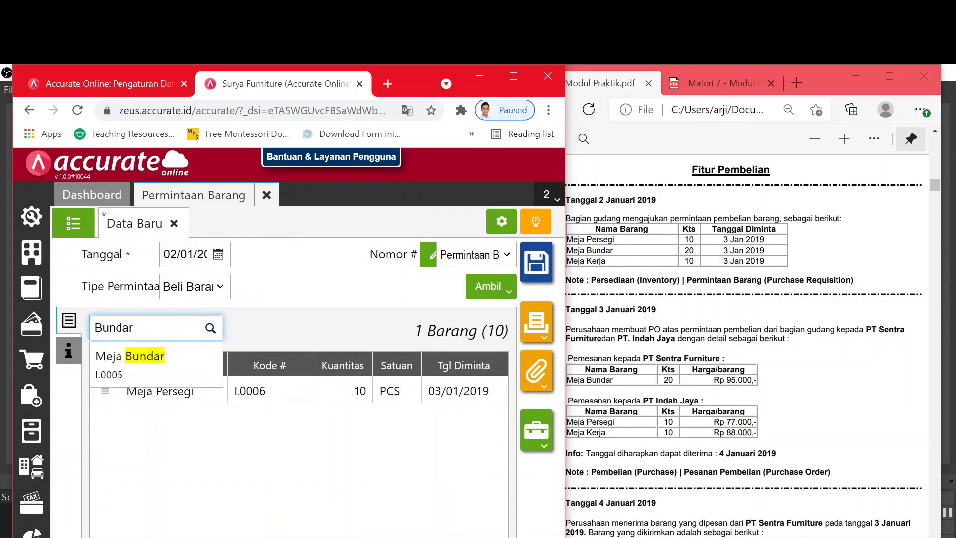
left_click(179, 361)
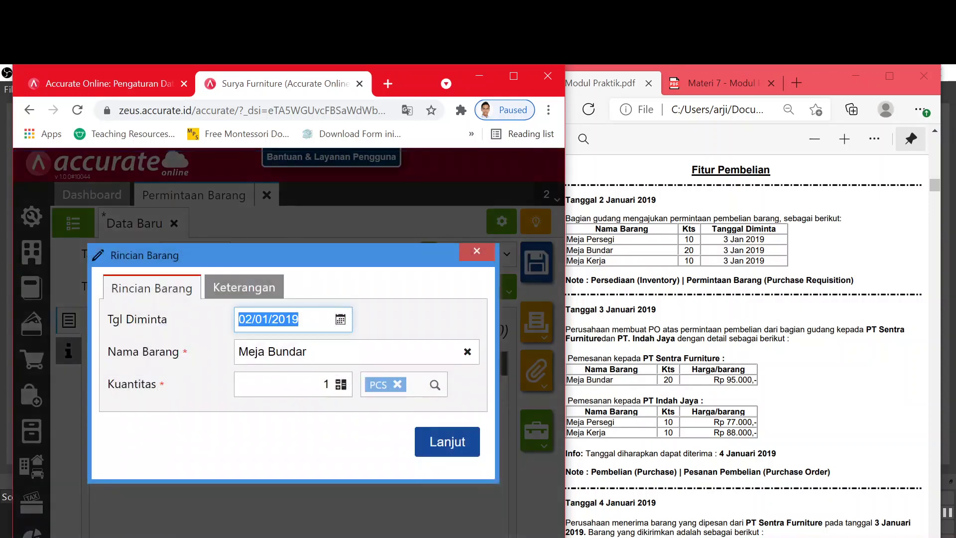
left_click(341, 384)
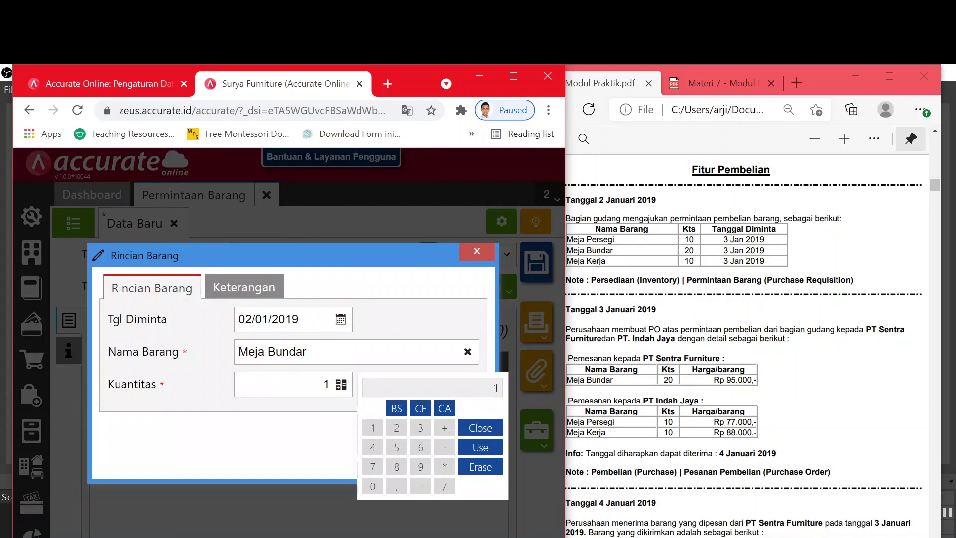
left_click(341, 321)
left_click(353, 388)
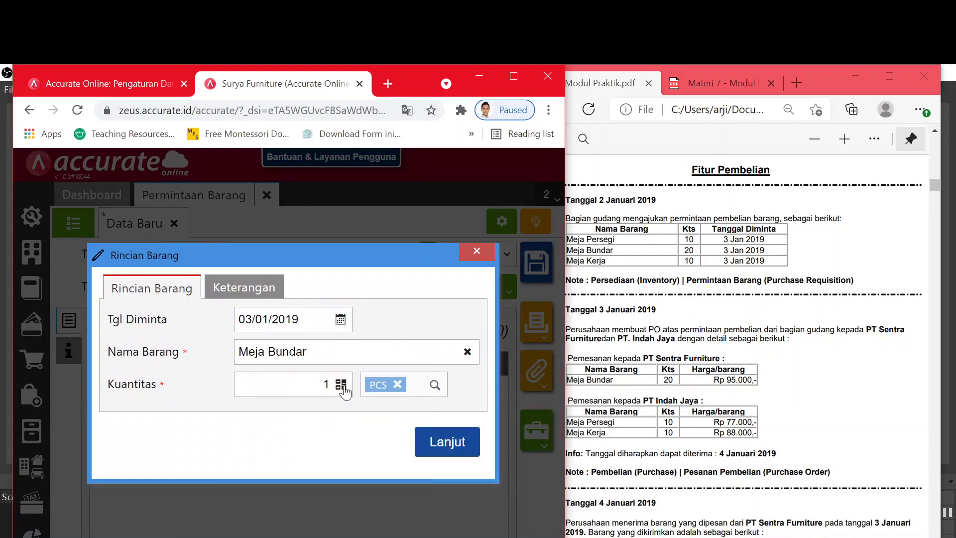
left_click(299, 384)
type("20")
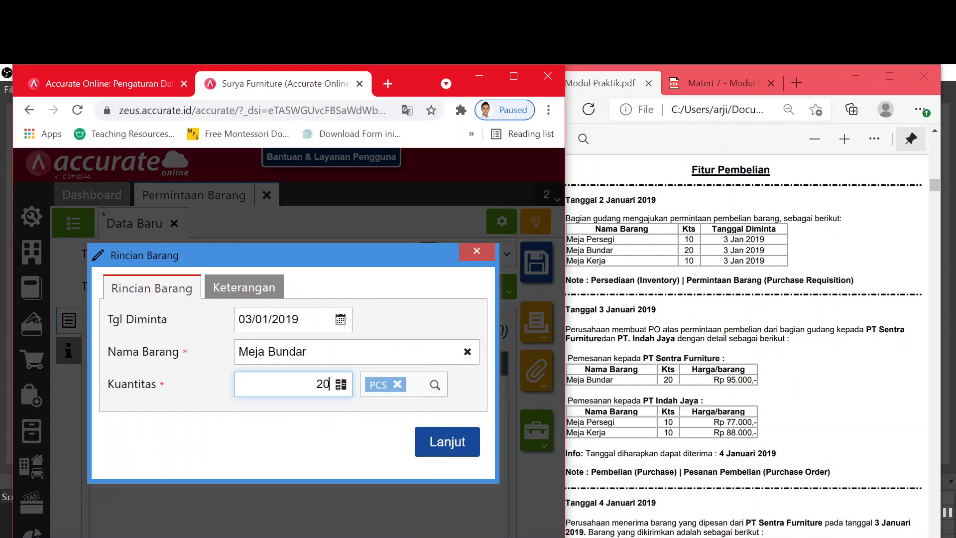
left_click(438, 450)
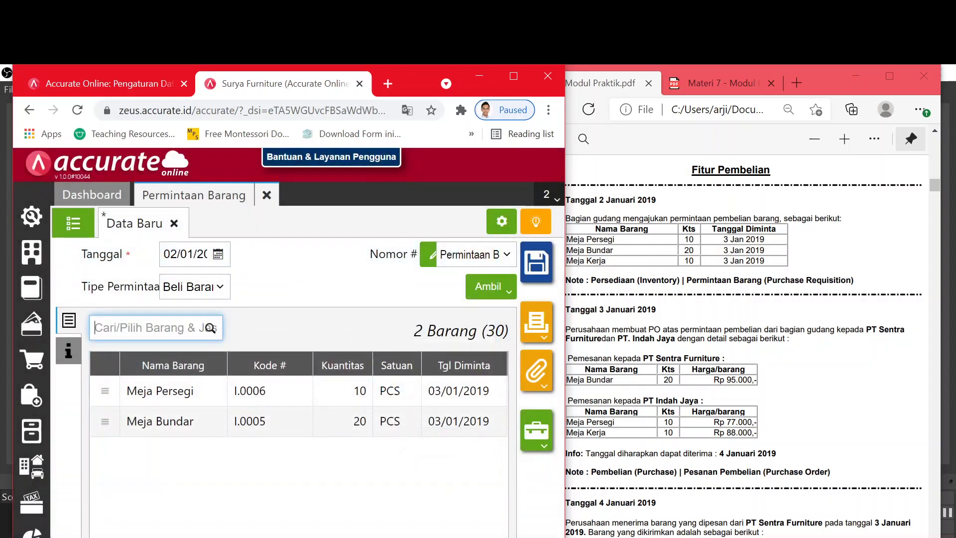
type("Kerja")
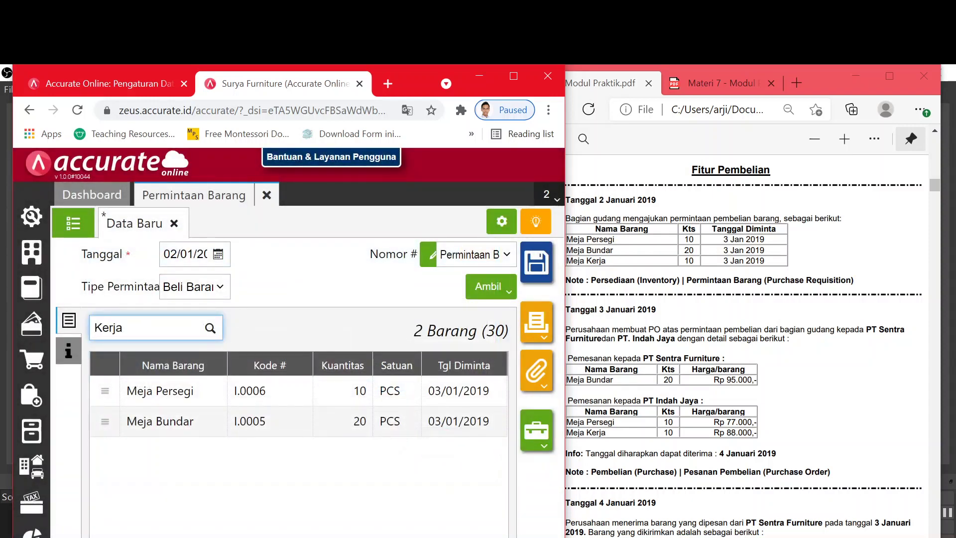
left_click(167, 369)
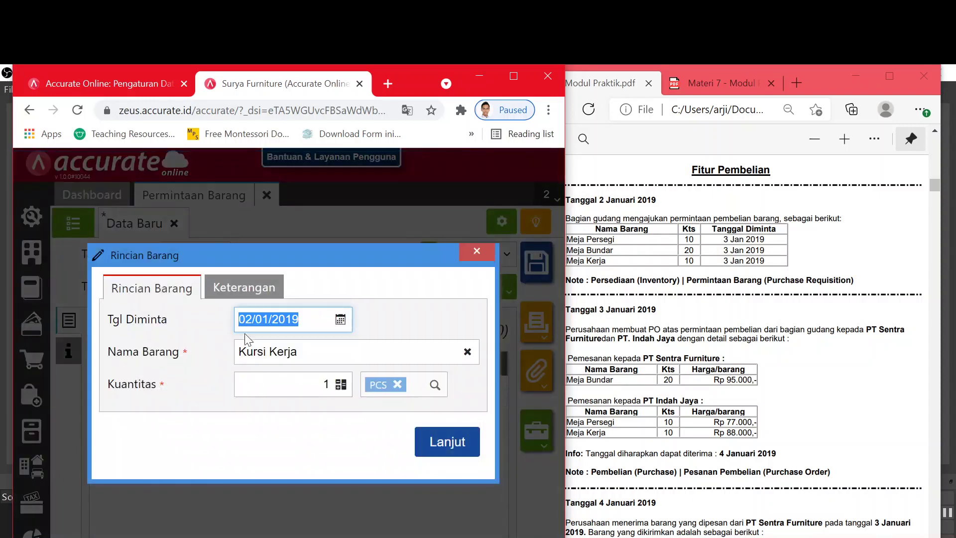
left_click(472, 255)
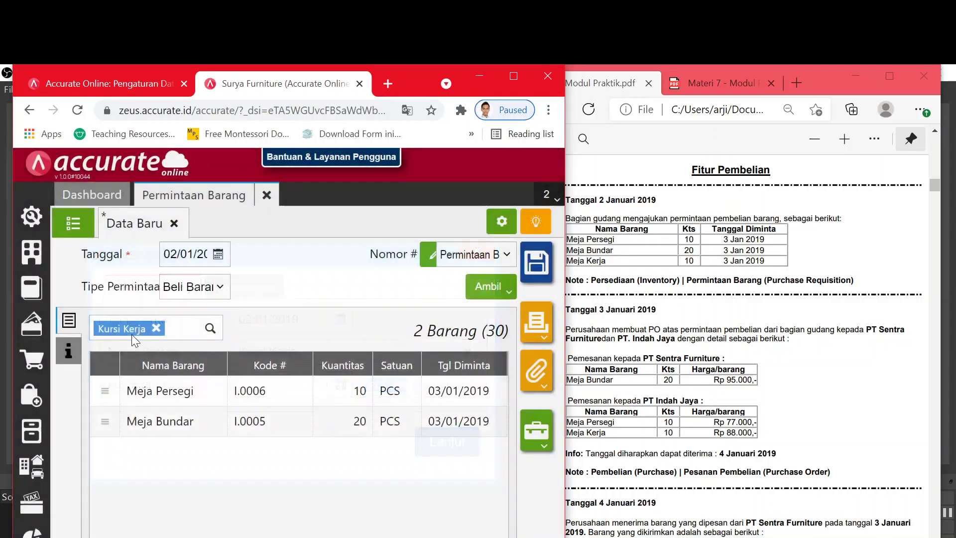
Step: Add Meja Kerja to the item request with a quantity of 10 PCS and requested date 03/01/2019
type("kerja")
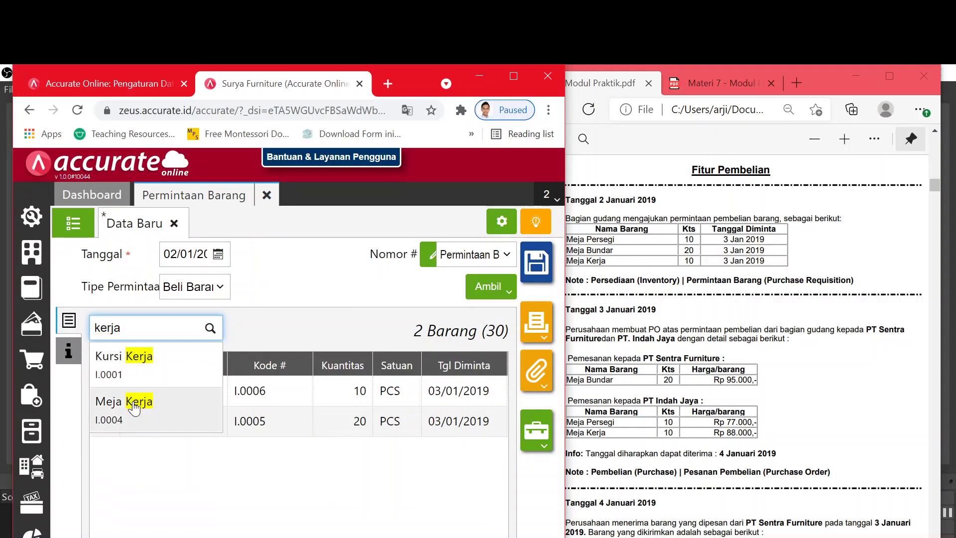
left_click(133, 402)
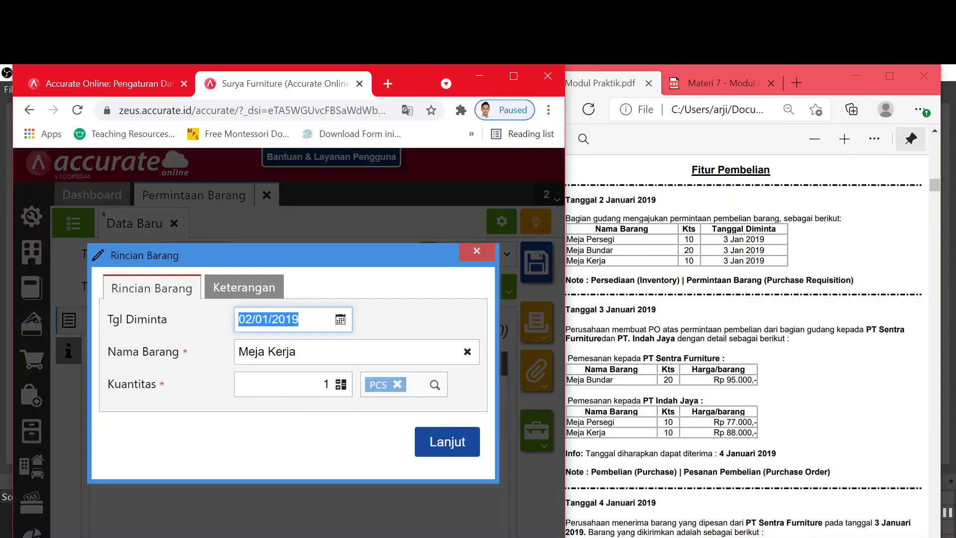
left_click(325, 384)
type("0")
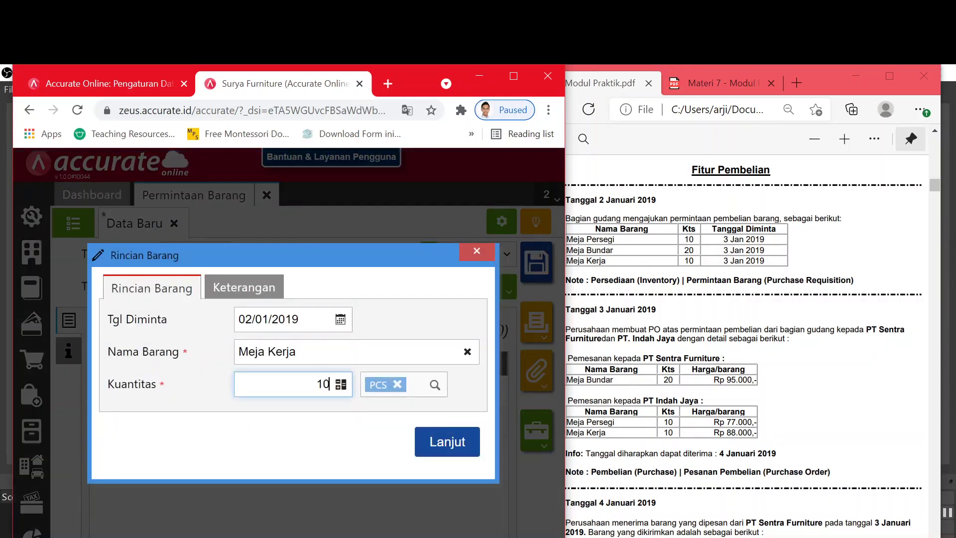
left_click(340, 319)
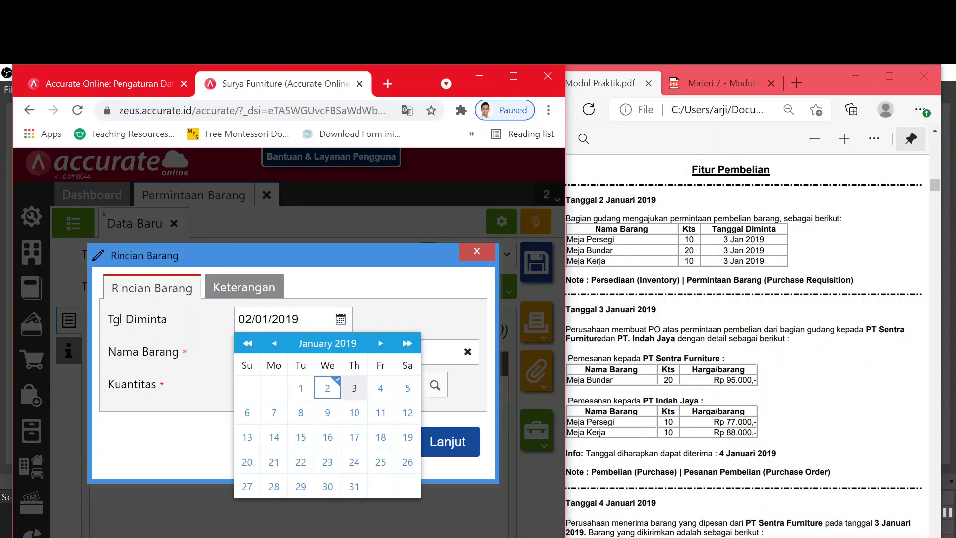
left_click(354, 388)
left_click(448, 443)
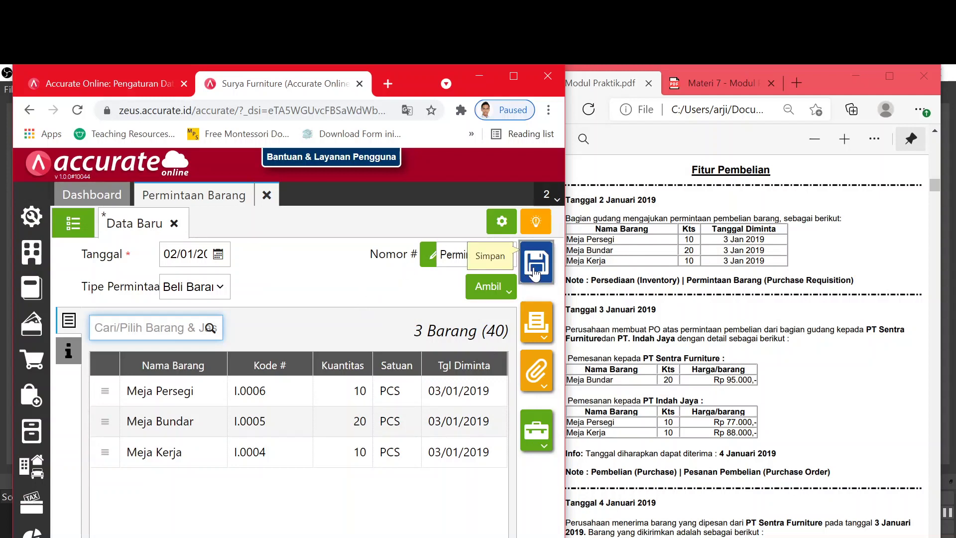
Step: Save the item request, then close the blank new form and the Permintaan Barang list
left_click(535, 273)
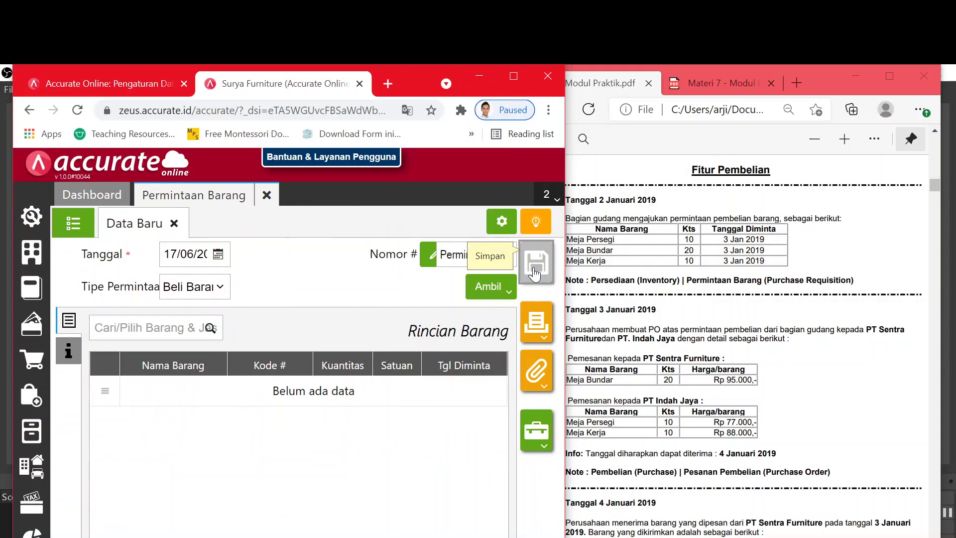
left_click(174, 224)
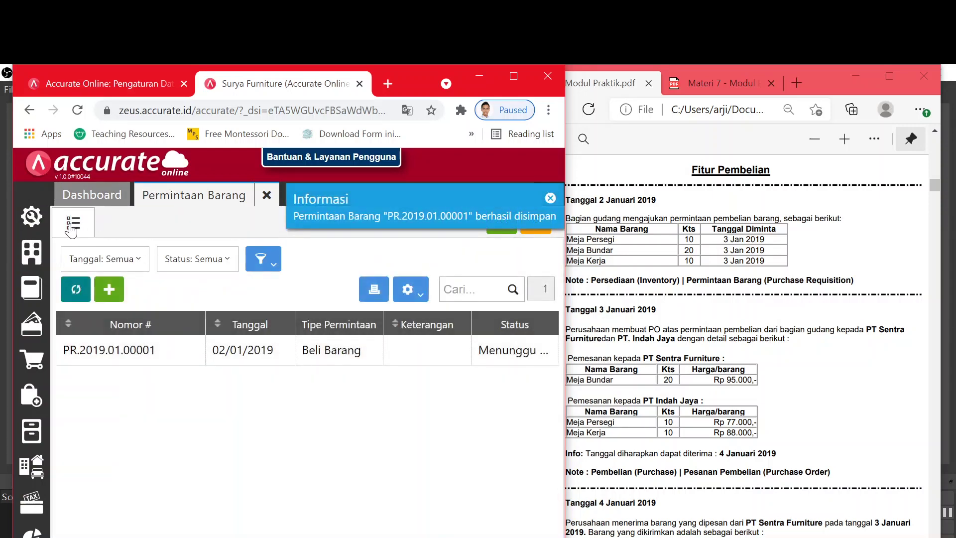
left_click(550, 198)
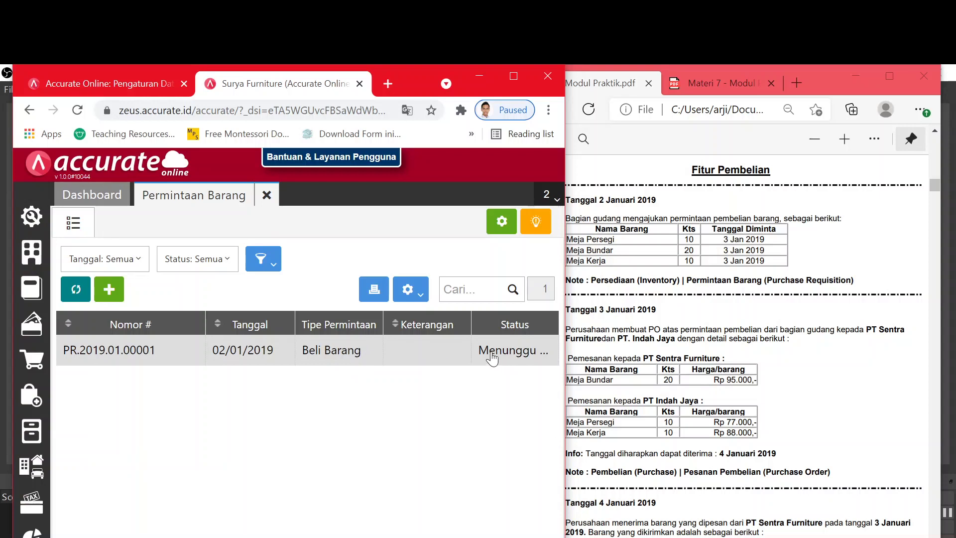
left_click(267, 195)
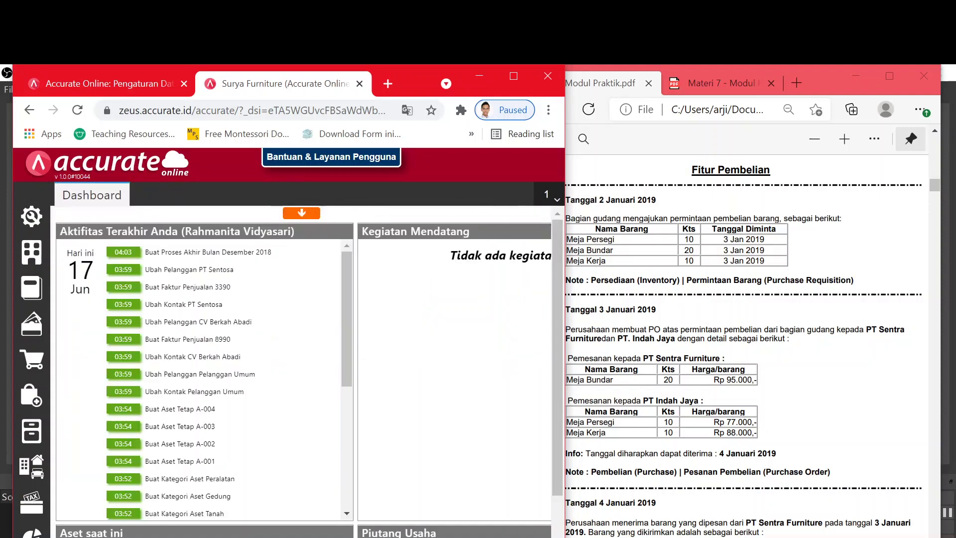
Step: Review the PDF's 3 January 2019 transaction and open a new Pesanan Pembelian form under Pembelian
key("alt+Tab")
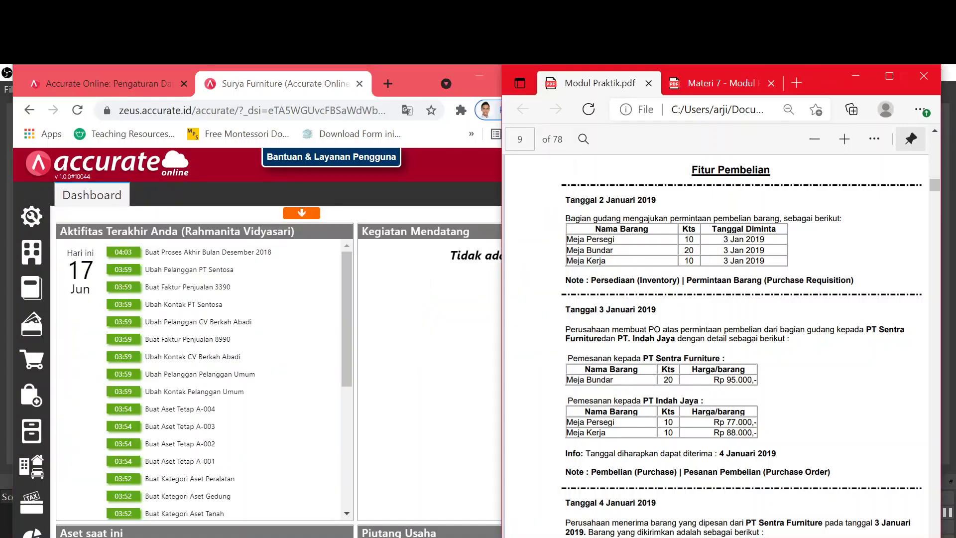
scroll(741, 346, "down", 3)
scroll(741, 346, "up", 1)
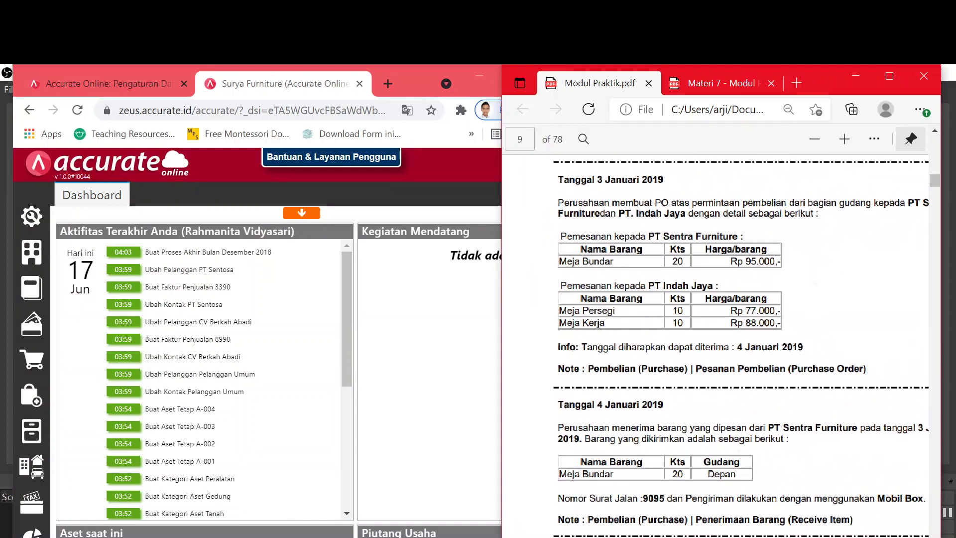
scroll(732, 344, "up", 3)
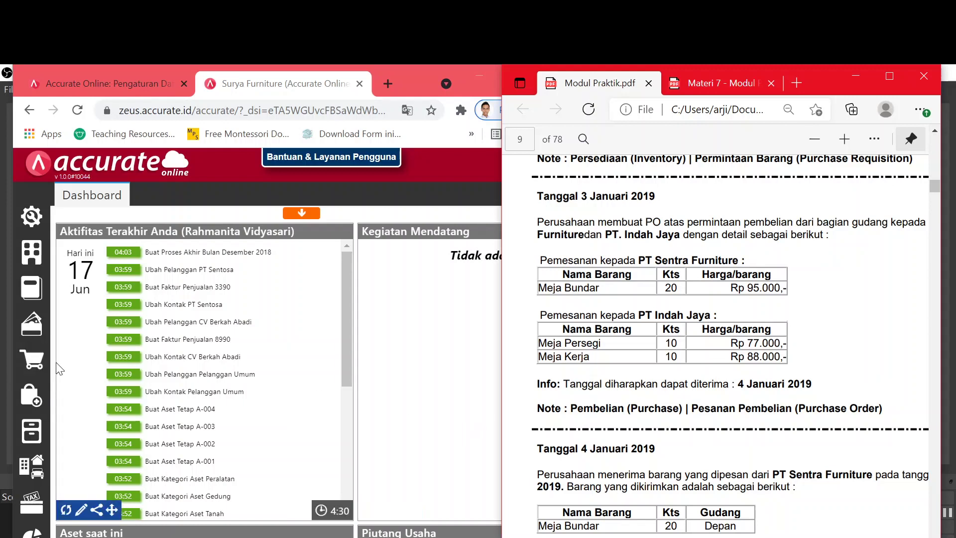
left_click(34, 396)
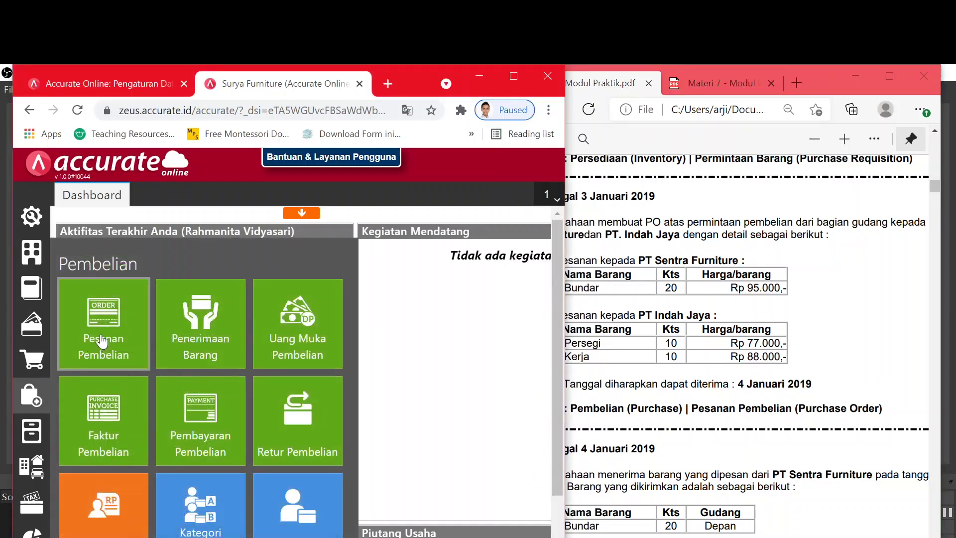
left_click(101, 342)
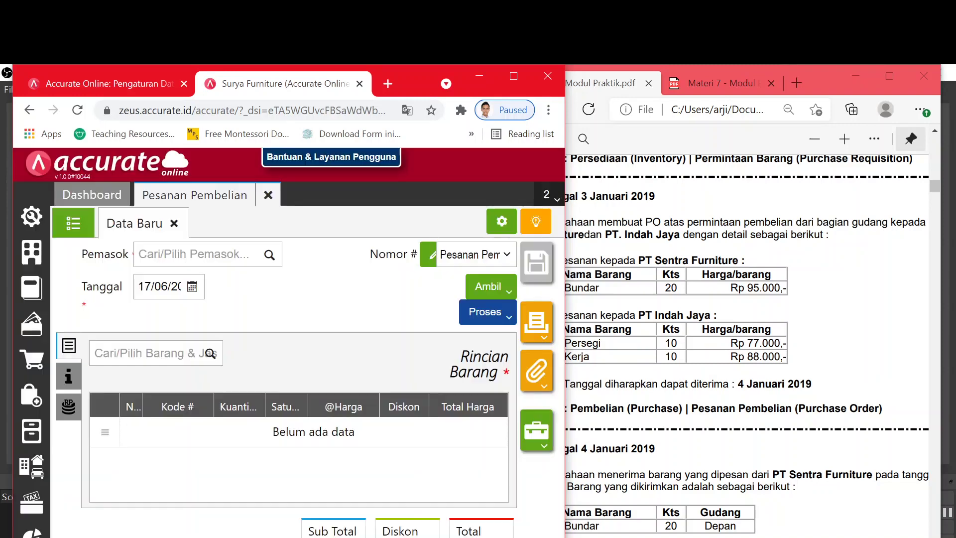
left_click(696, 298)
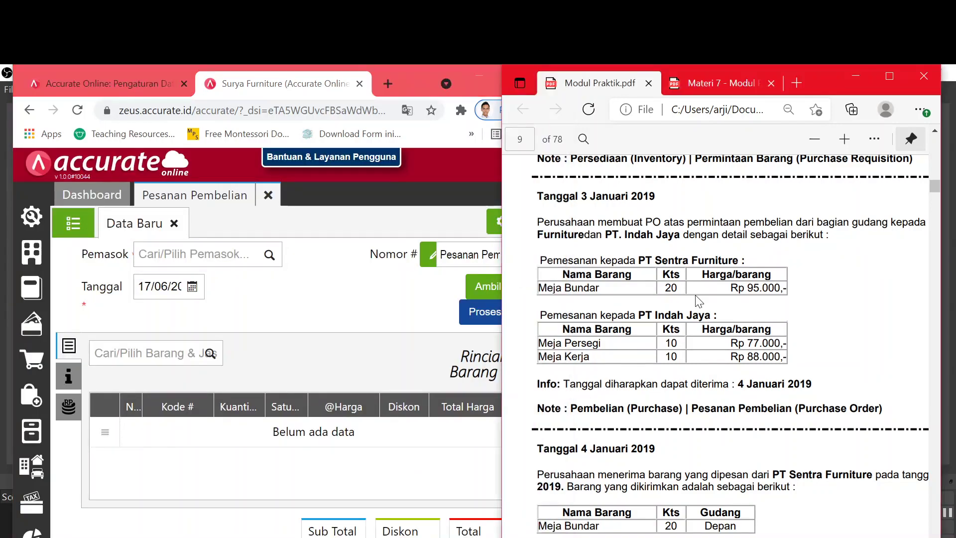
scroll(696, 299, "left", 2)
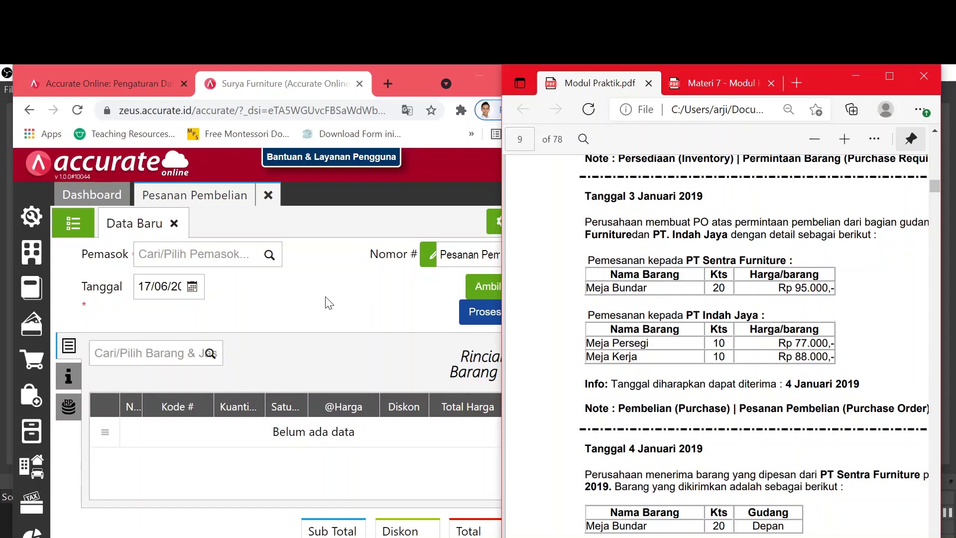
Step: Set the purchase order's supplier to PT Sentra Furniture and its date to 03/01/2019
left_click(195, 254)
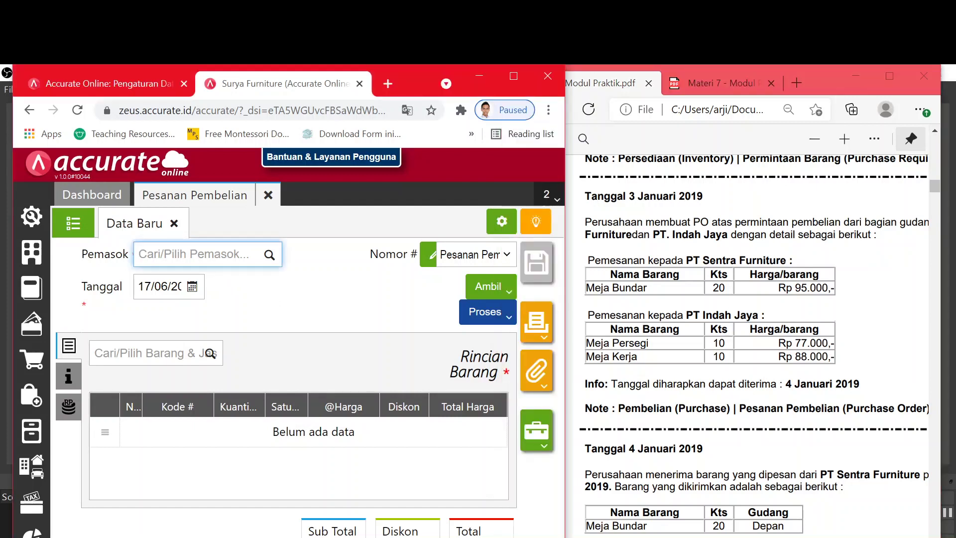
type("Sentr")
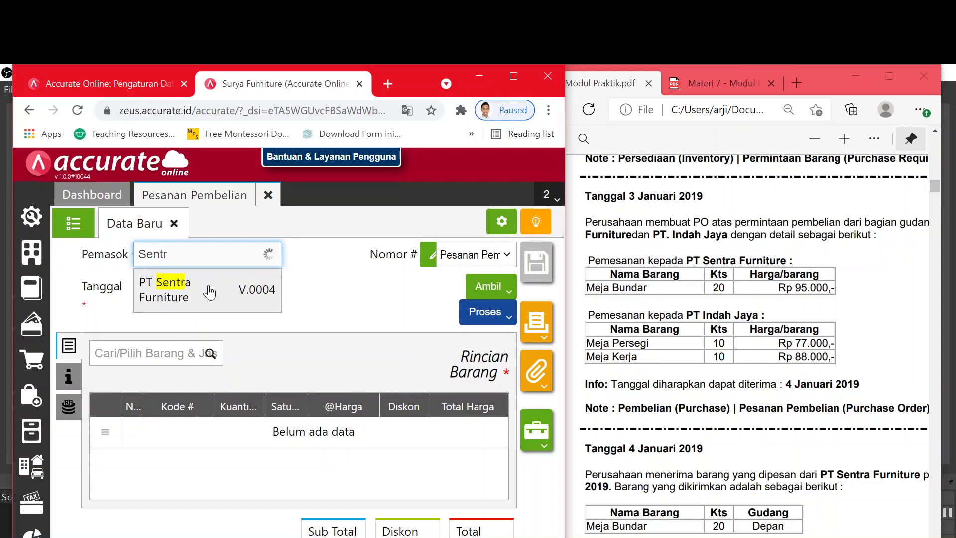
left_click(204, 291)
left_click(184, 299)
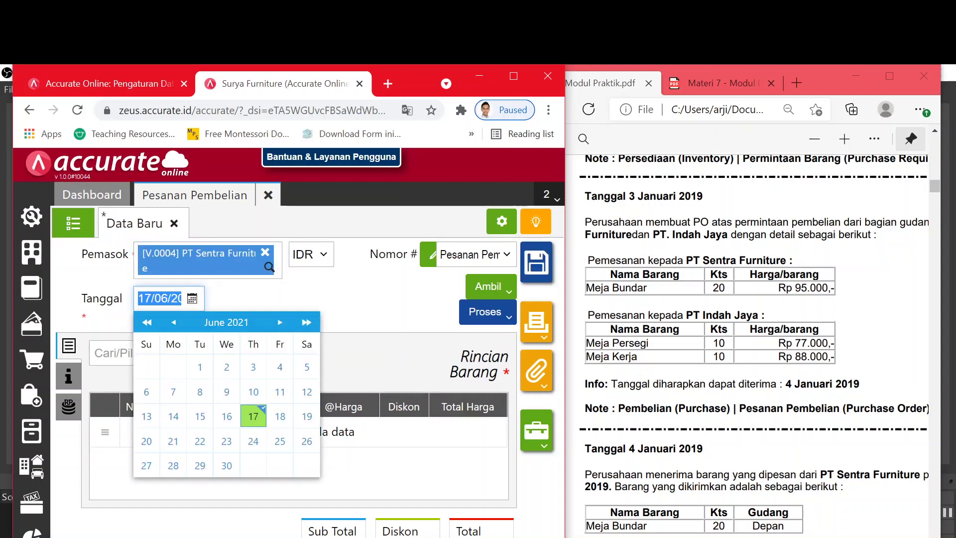
type("0301")
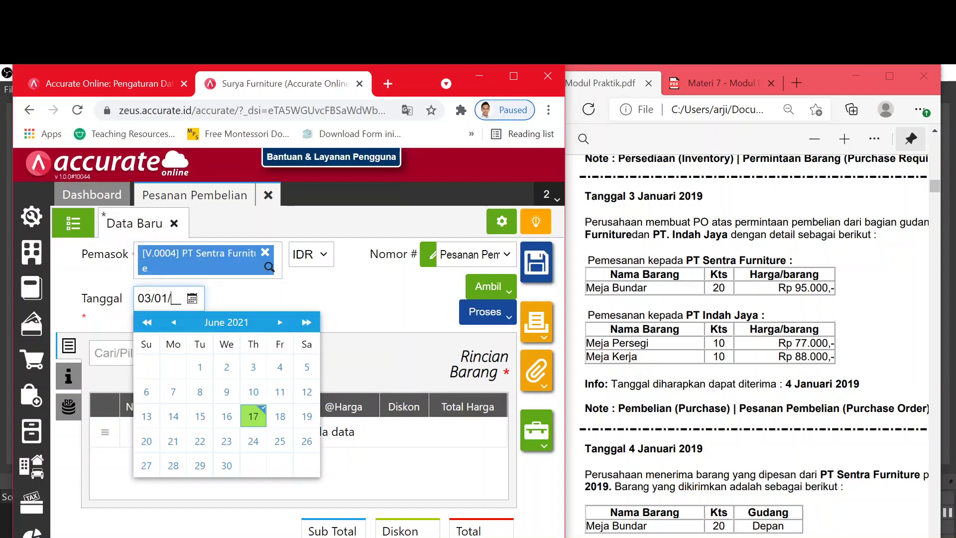
type("2019")
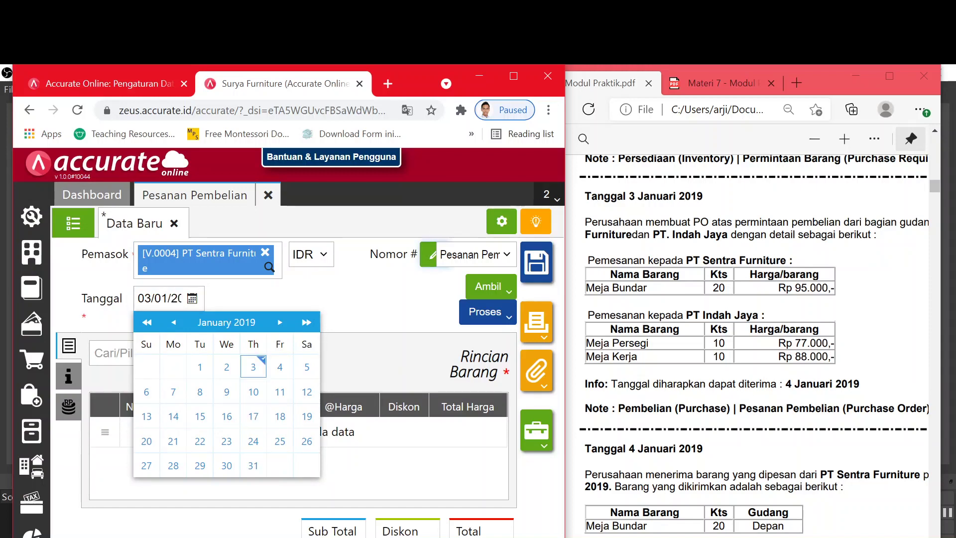
left_click(285, 309)
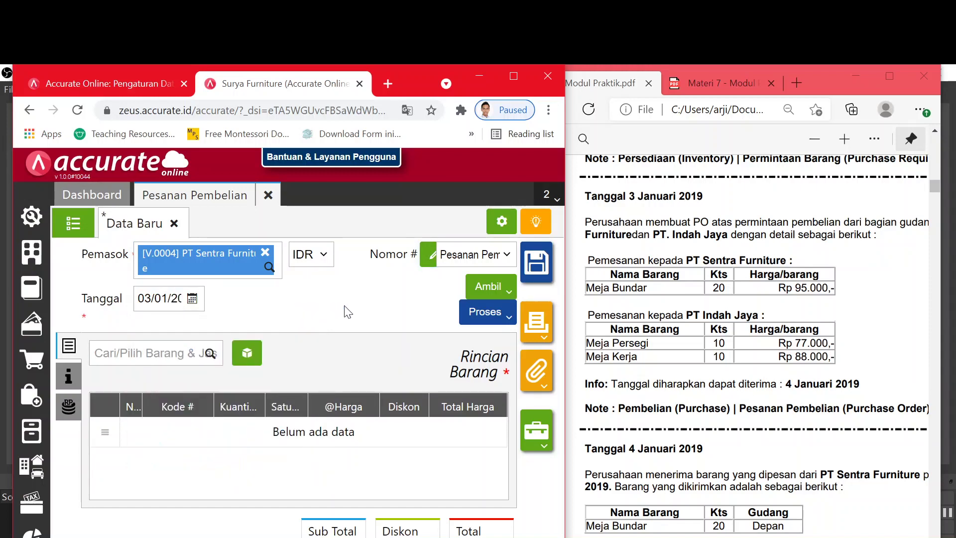
left_click(501, 295)
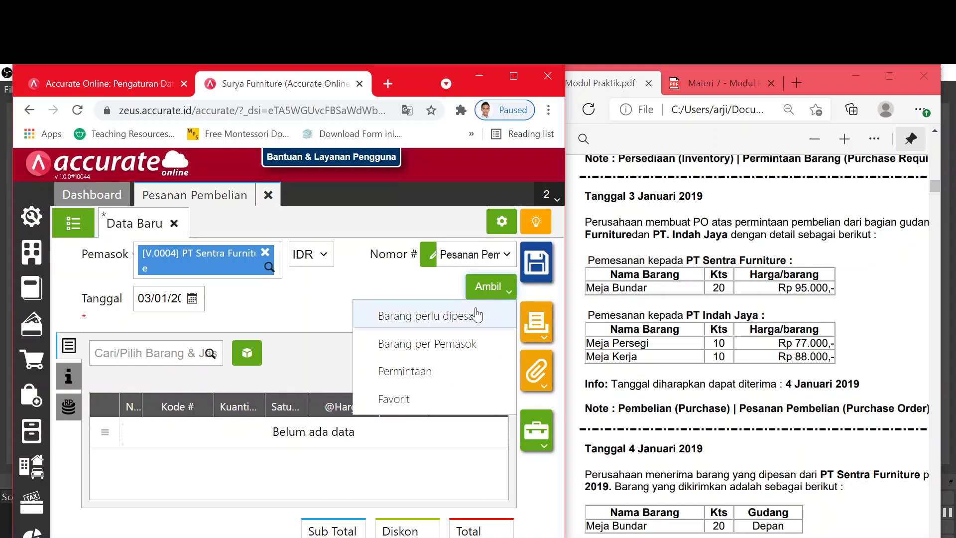
left_click(447, 371)
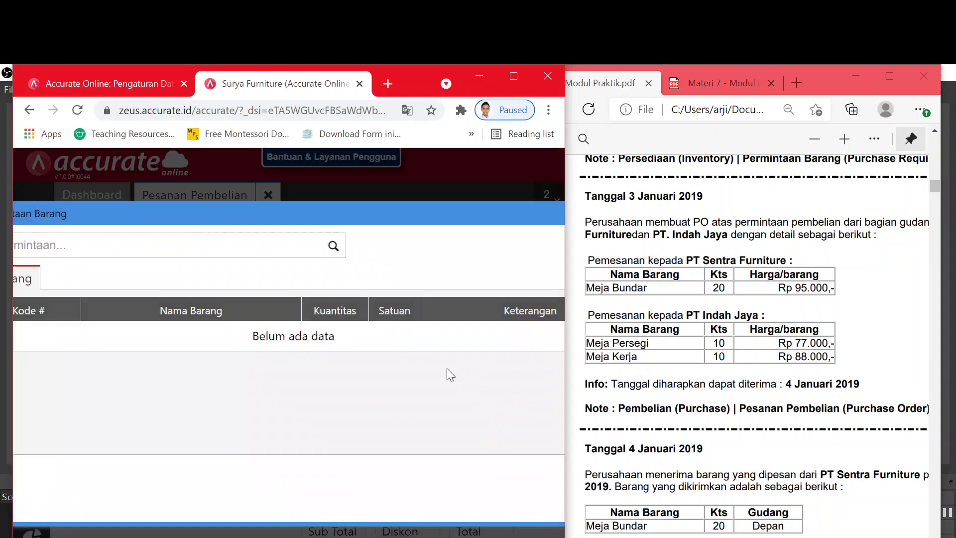
left_click(337, 246)
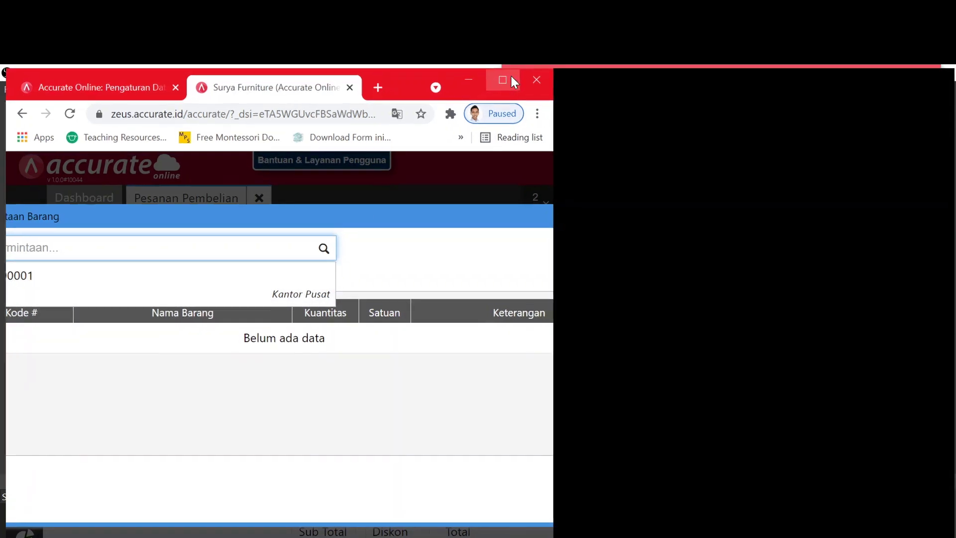
Step: Maximize the browser window and choose the item request dated 02/01/2019 as the Permintaan to copy into the purchase order
left_click(511, 76)
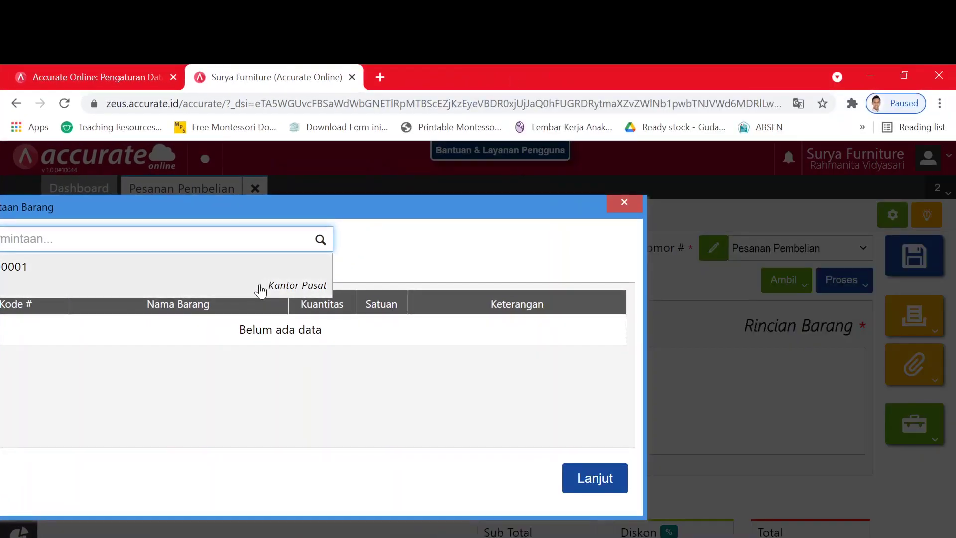
left_click(725, 379)
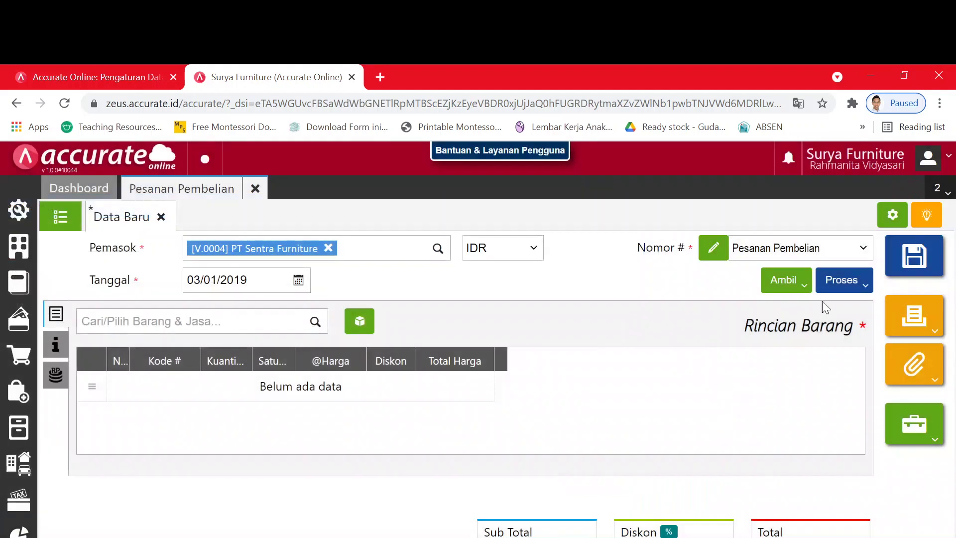
left_click(800, 290)
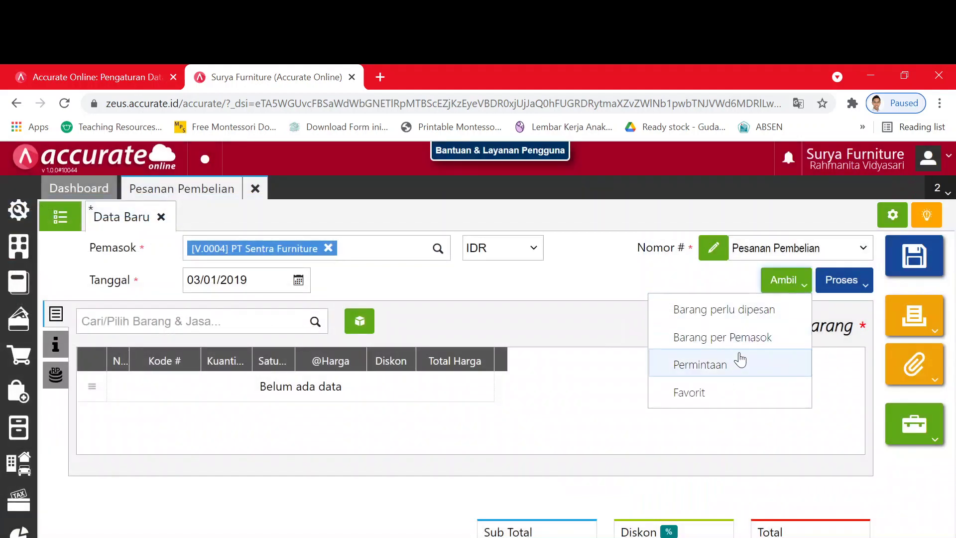
left_click(736, 367)
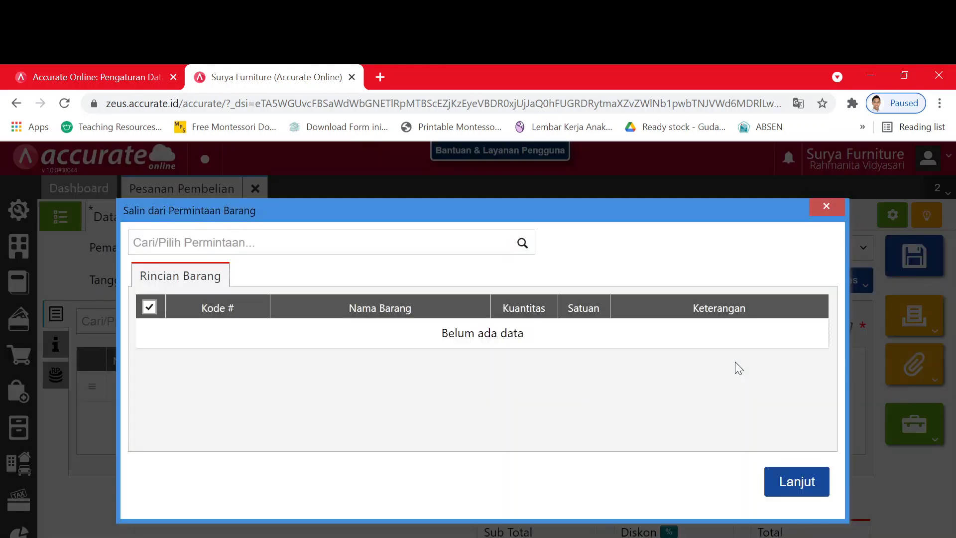
left_click(523, 245)
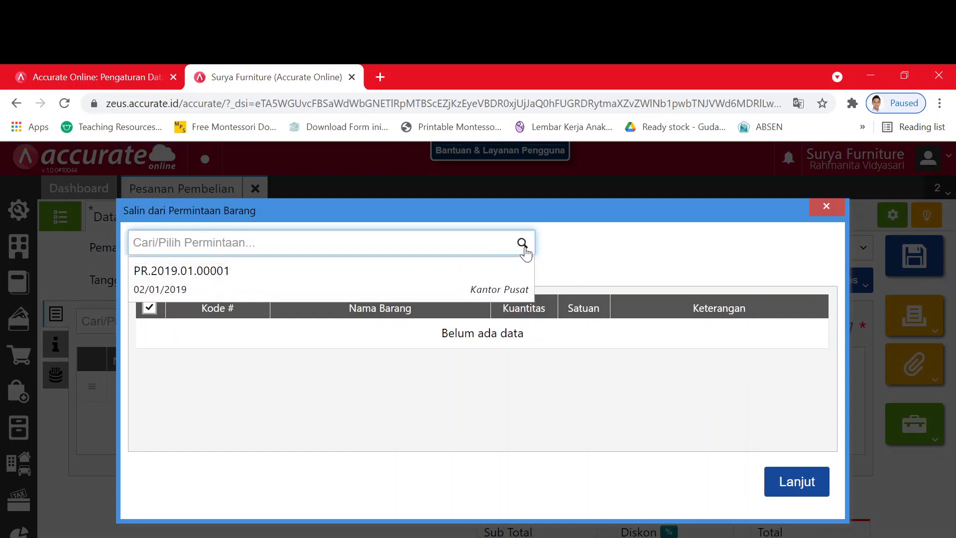
left_click(486, 293)
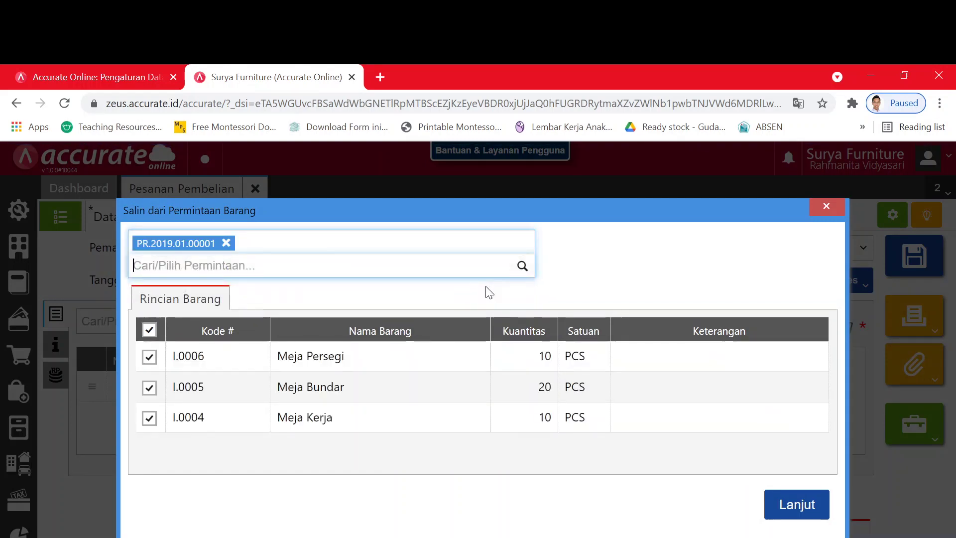
Step: Check the PDF's PT Sentra Furniture order and copy only Meja Bundar from the item request, excluding Meja Persegi and Meja Kerja
key("alt+Tab")
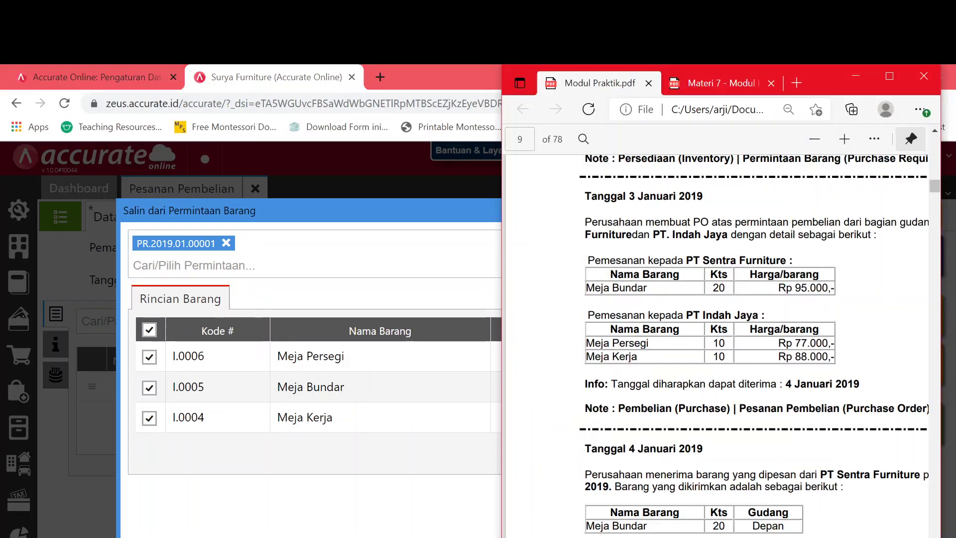
key("alt+Tab")
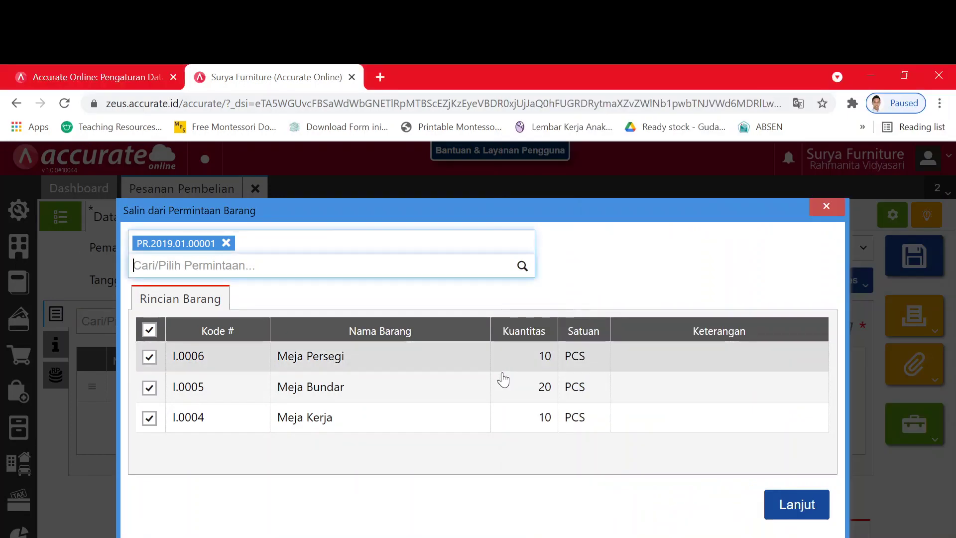
left_click(148, 357)
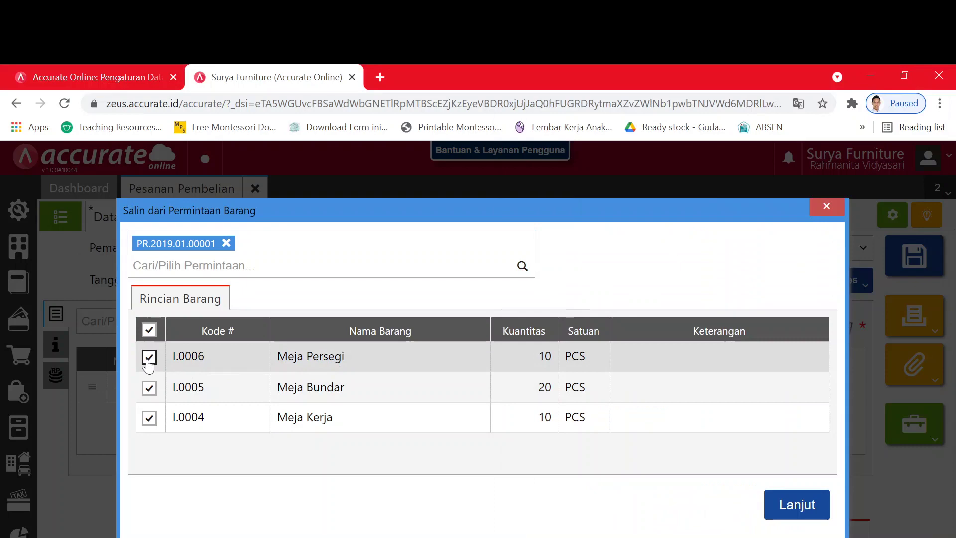
left_click(150, 417)
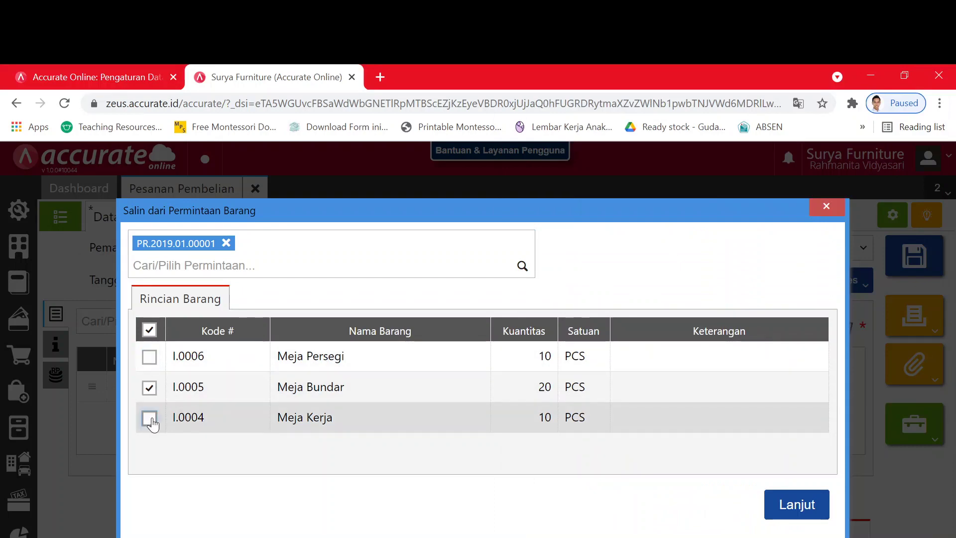
left_click(778, 506)
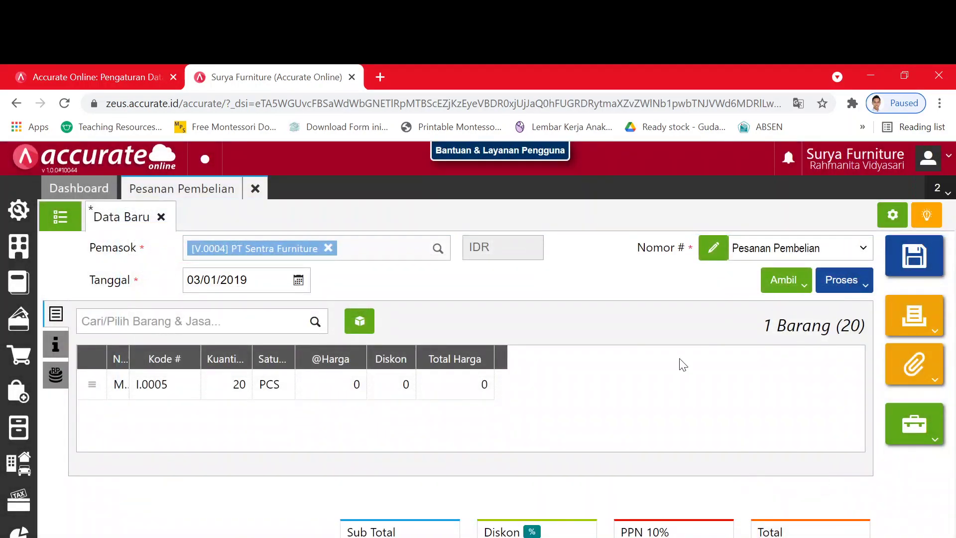
Step: Set the purchase order's Tgl Pengiriman to 04/01/2019, the expected receipt date given in the PDF
key("alt+Tab")
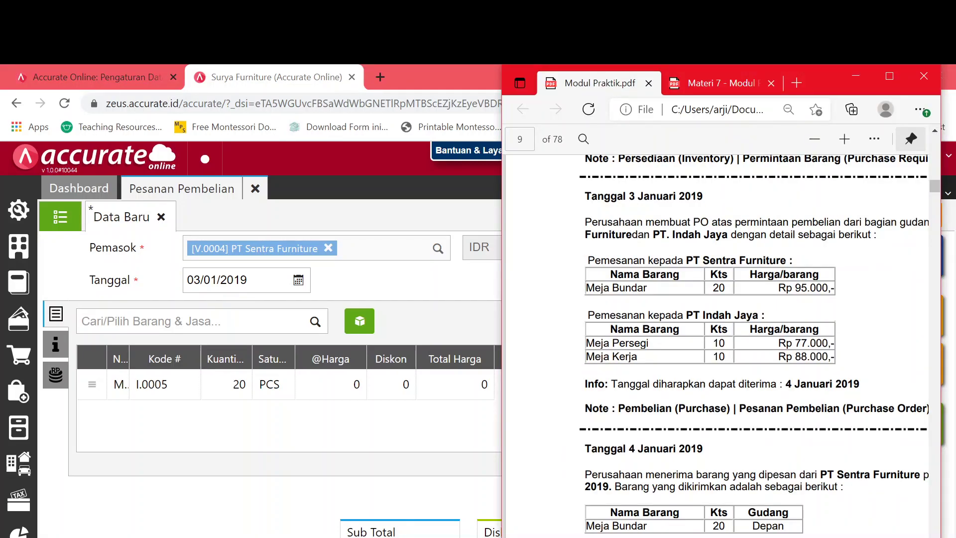
left_click(423, 442)
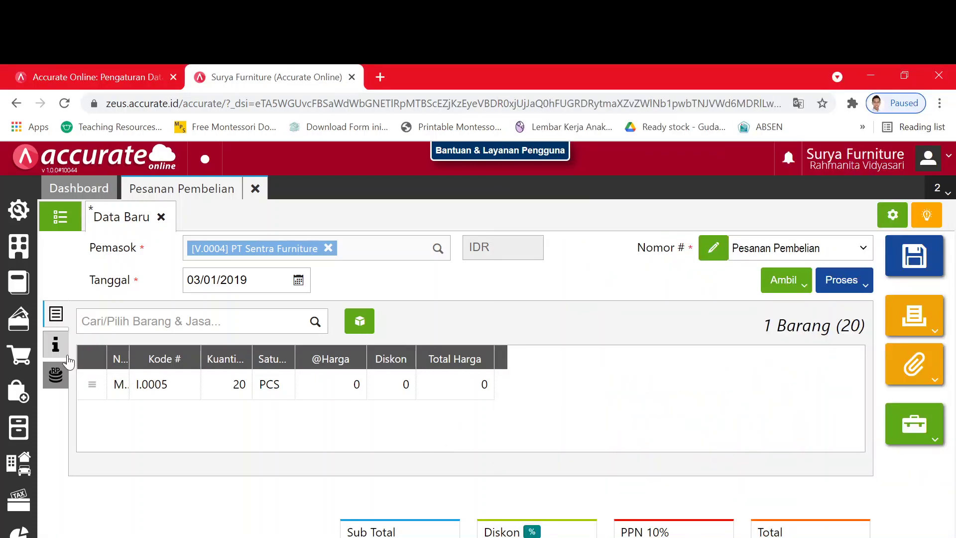
left_click(57, 344)
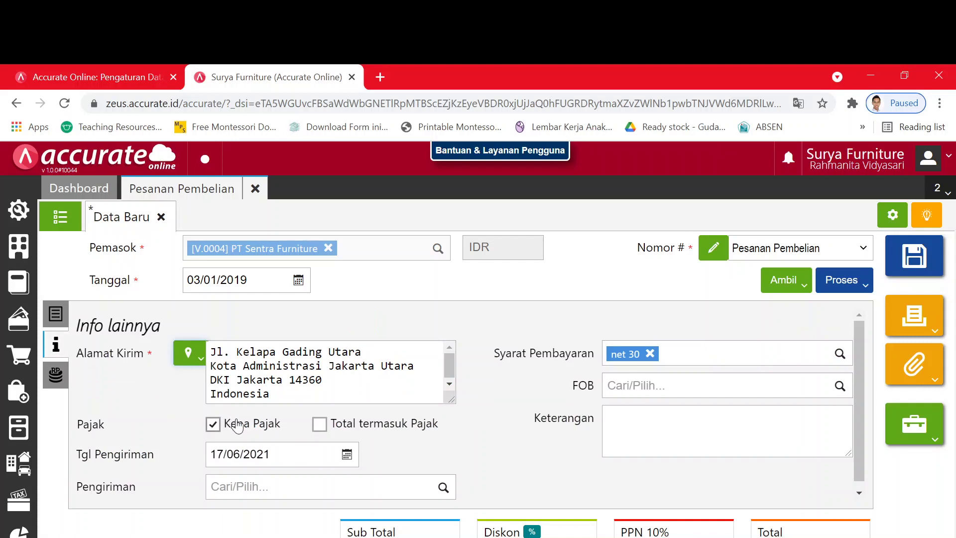
left_click(250, 454)
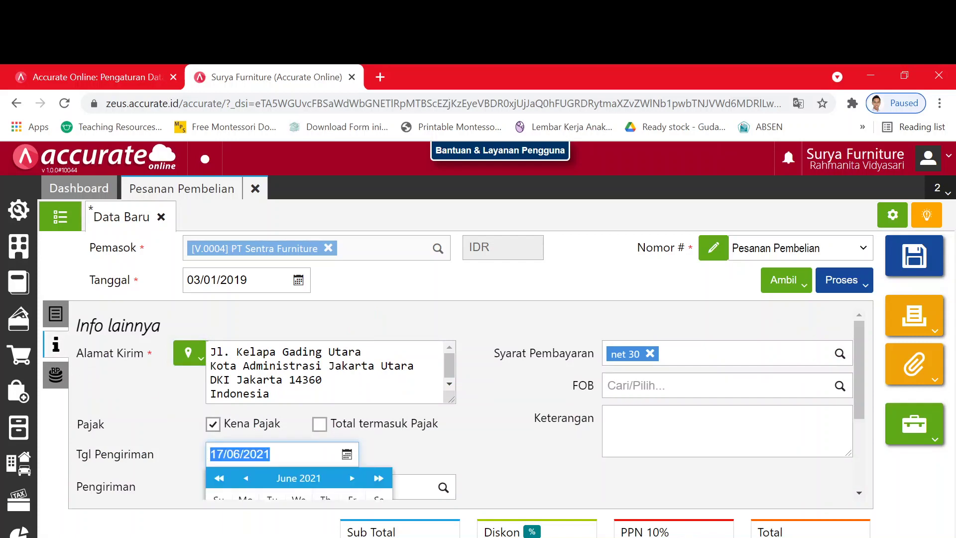
left_click(57, 319)
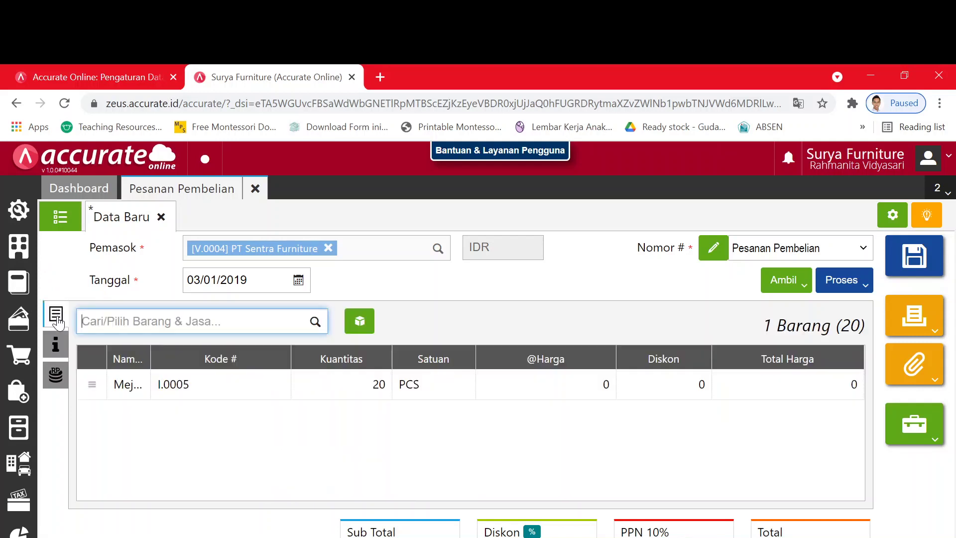
left_click(57, 348)
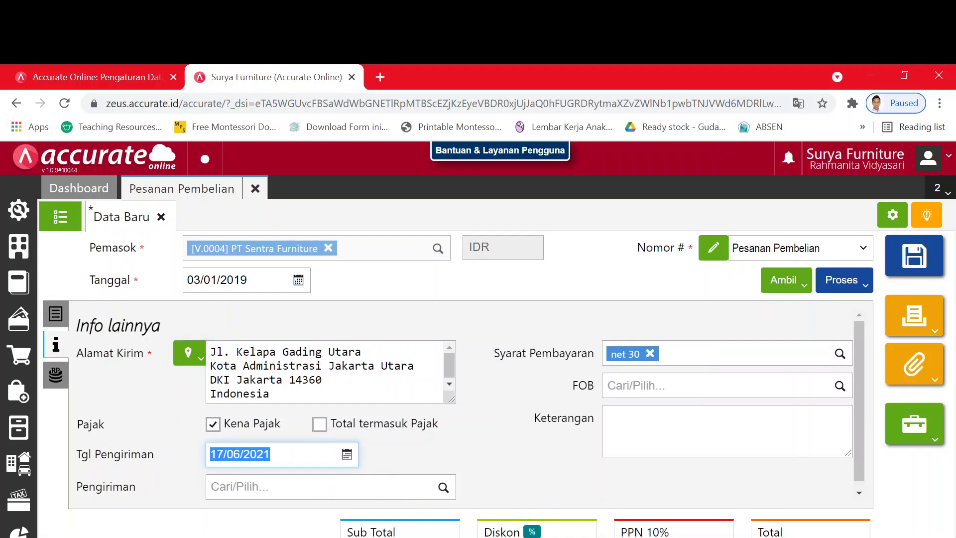
type("04/01/2019")
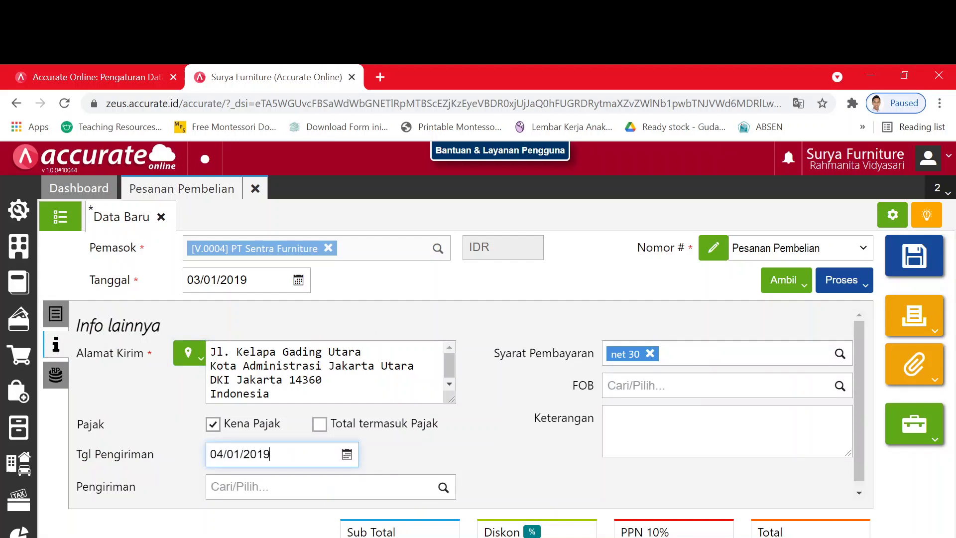
left_click(432, 448)
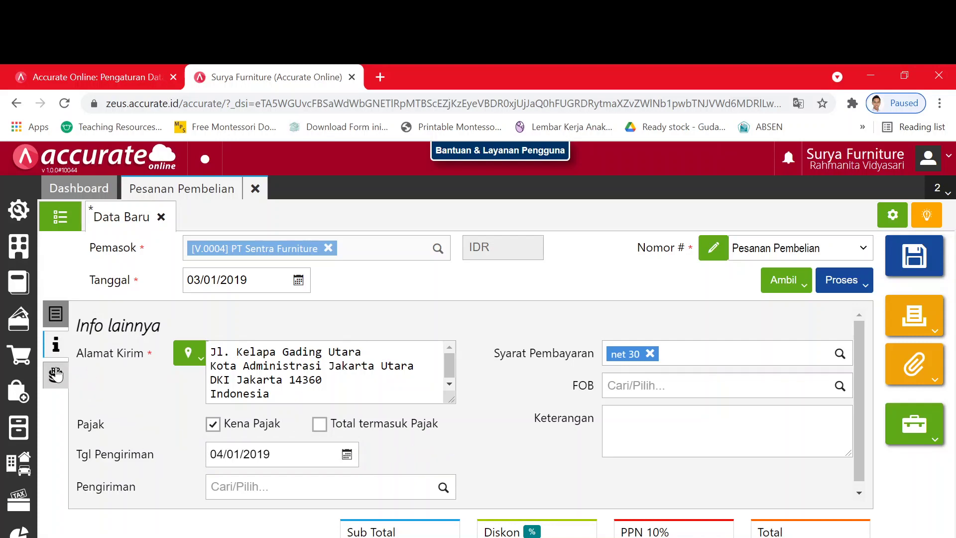
Step: Review the PDF's tax note below the Daftar Barang table and the order details for 3 January 2019
key("alt+Tab")
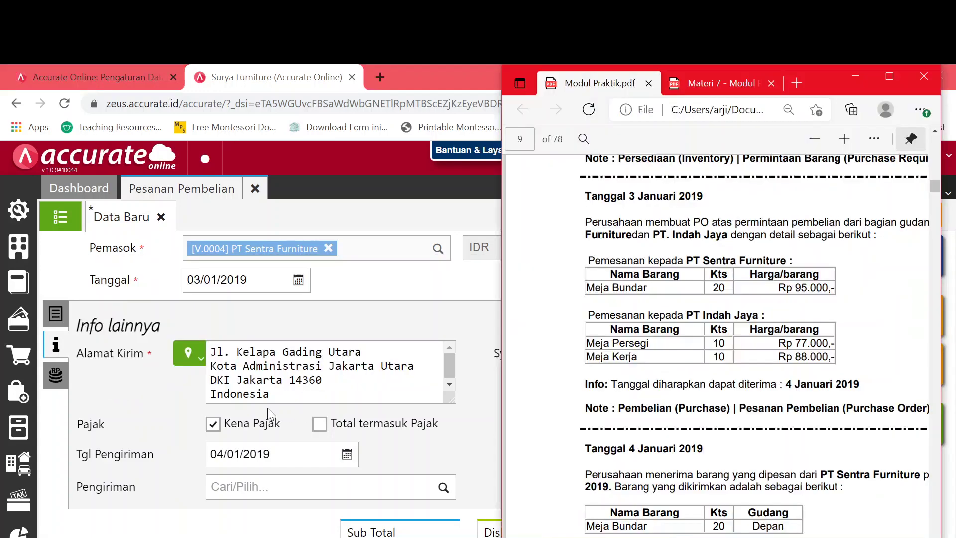
scroll(696, 332, "up", 15)
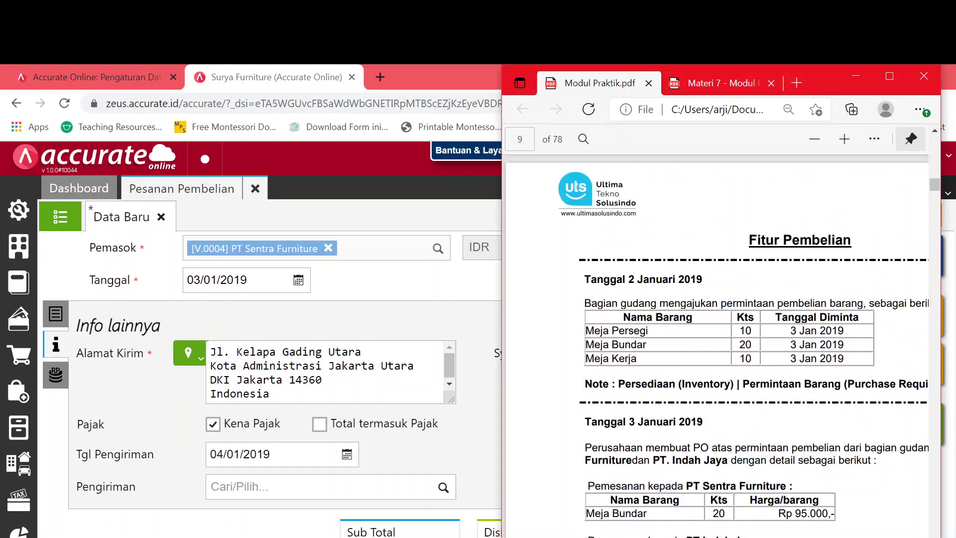
scroll(696, 332, "up", 15)
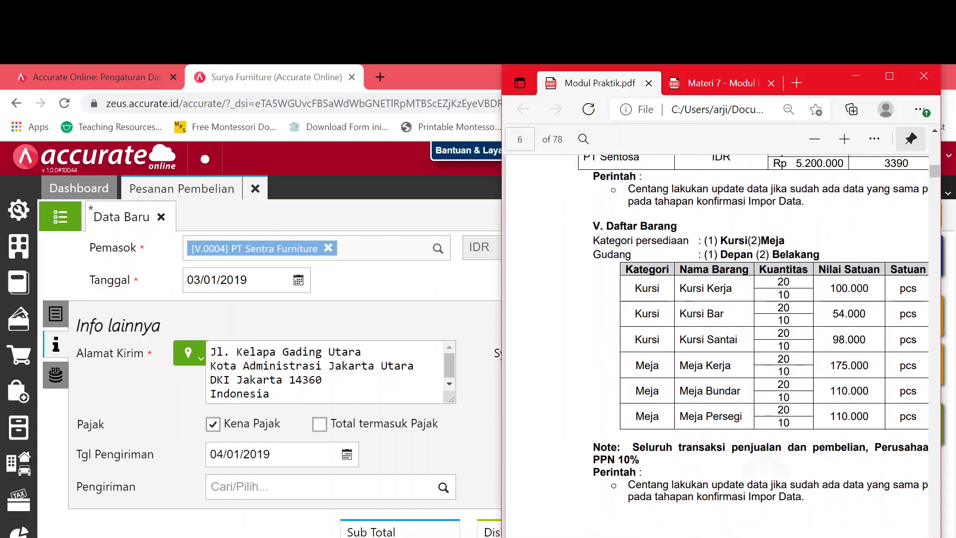
scroll(721, 329, "right", 3)
scroll(721, 329, "right", 1)
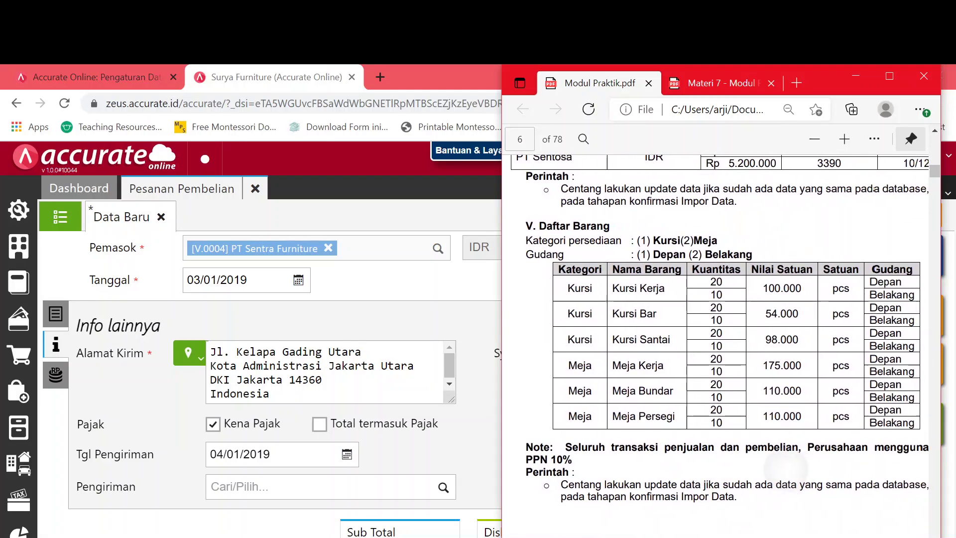
scroll(720, 329, "right", 1)
scroll(721, 328, "left", 3)
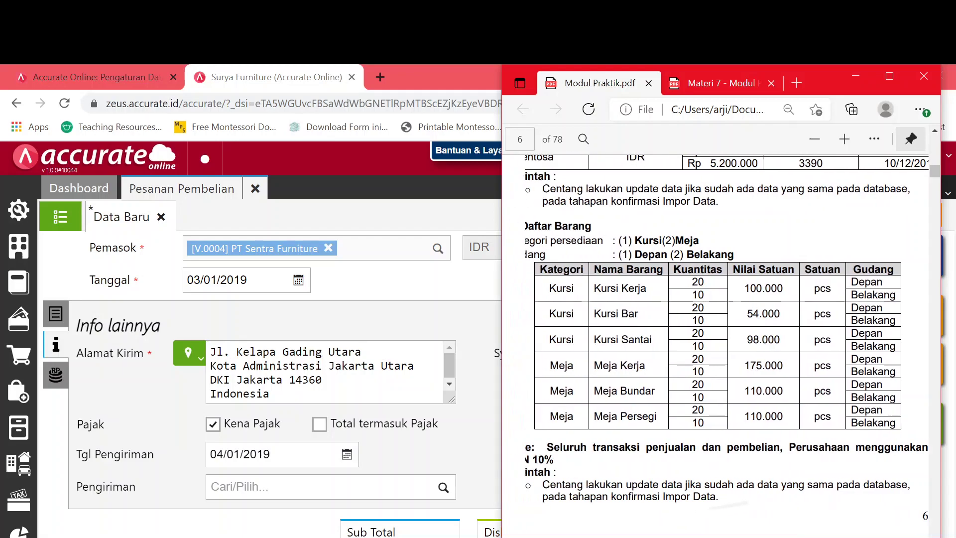
scroll(721, 328, "left", 1)
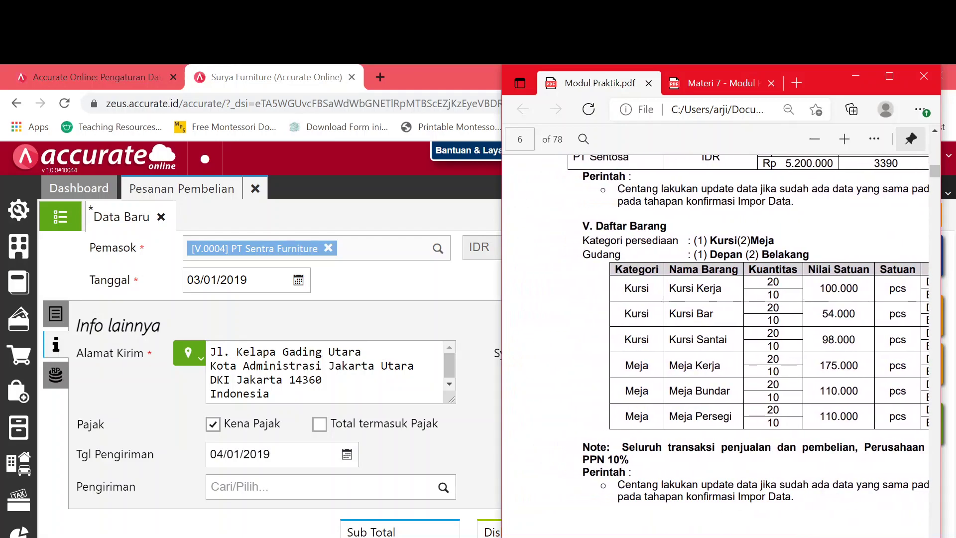
scroll(720, 329, "down", 9)
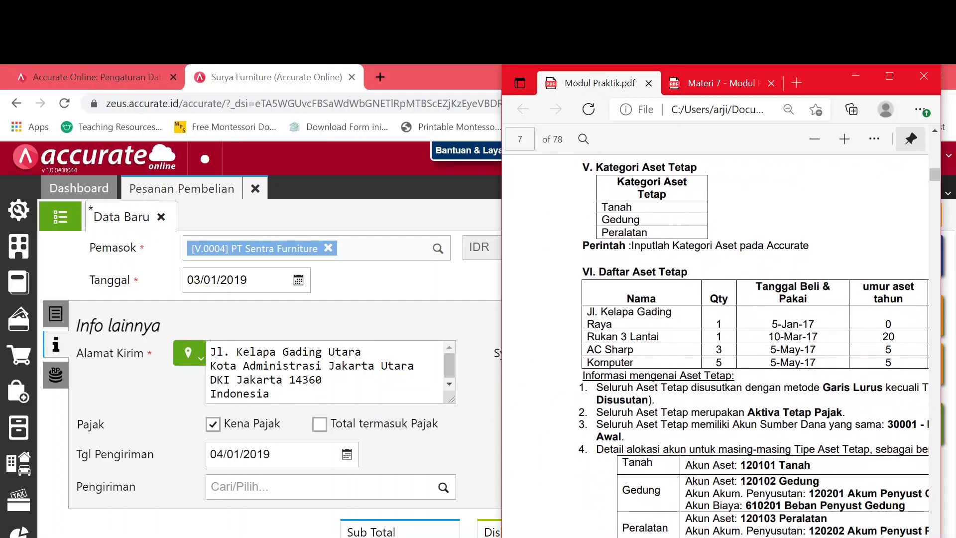
scroll(721, 328, "down", 10)
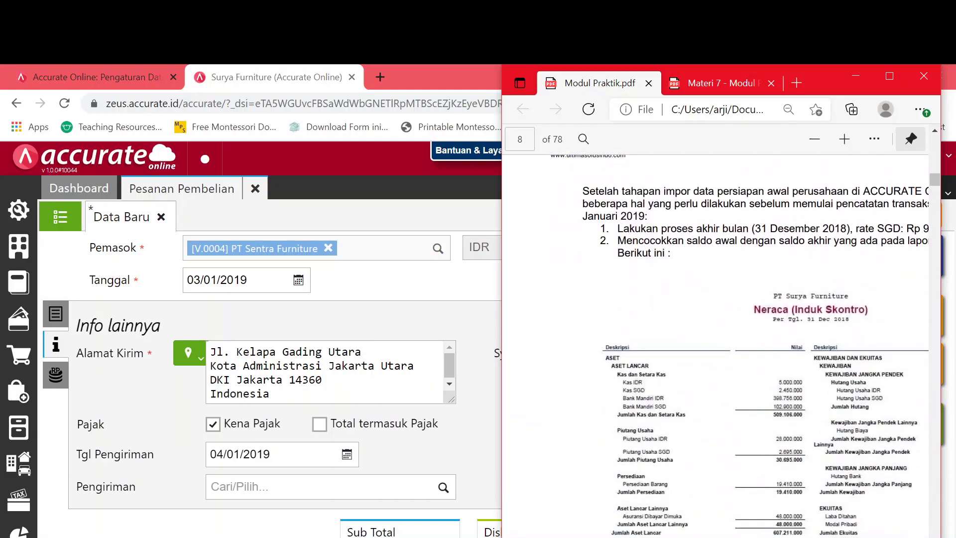
scroll(721, 329, "down", 10)
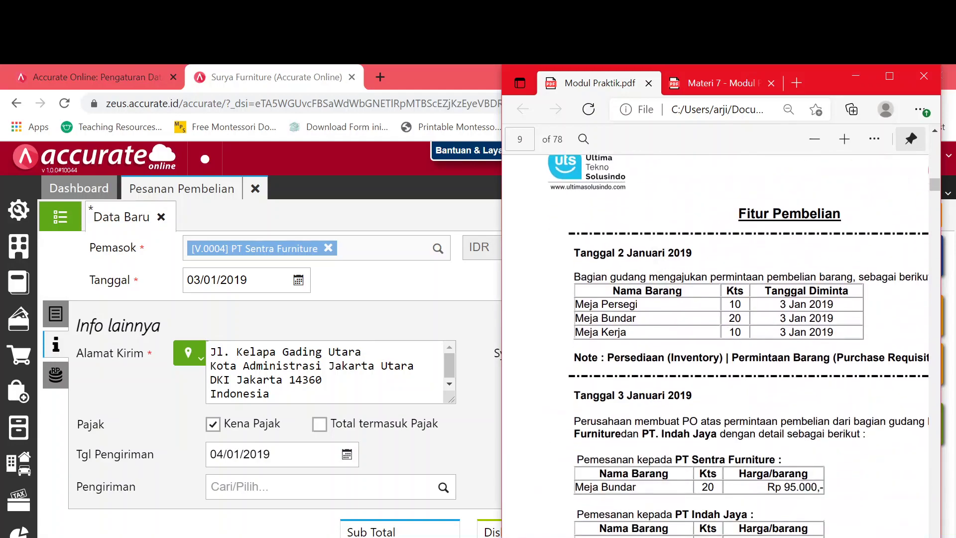
scroll(721, 329, "down", 3)
scroll(721, 349, "up", 1)
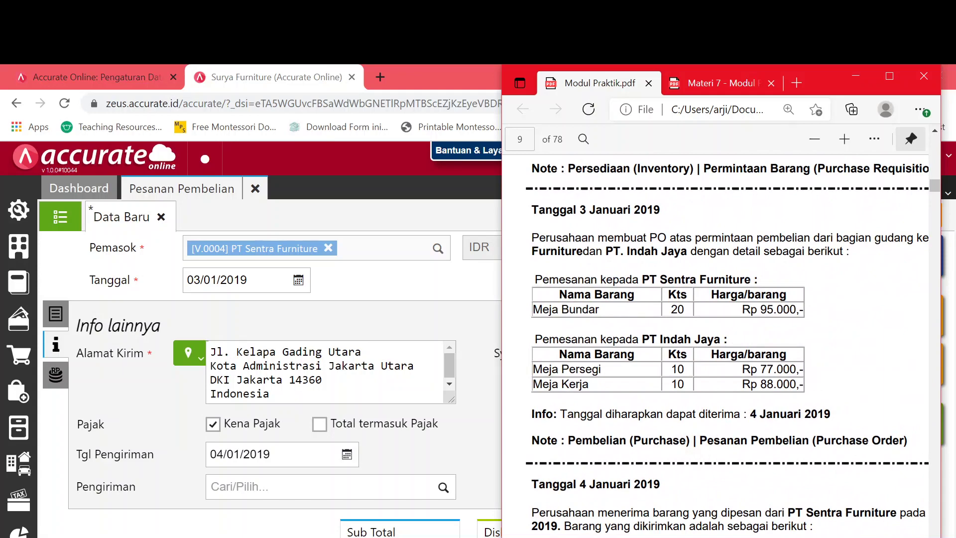
left_click(413, 313)
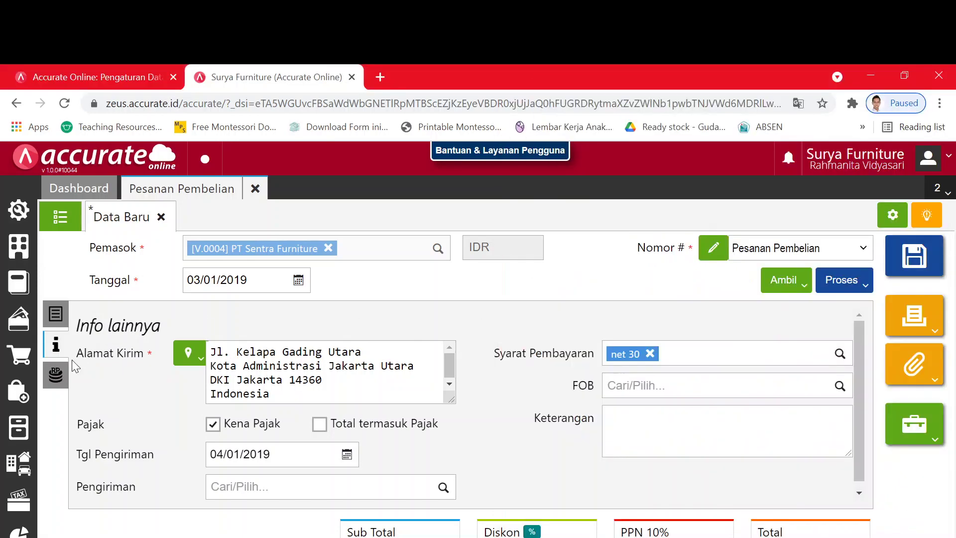
left_click(55, 373)
left_click(55, 313)
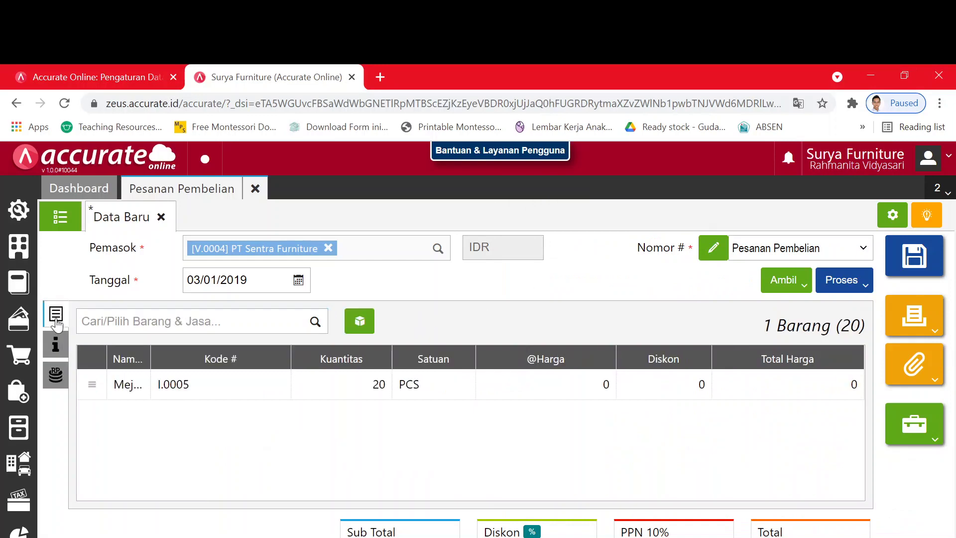
left_click(375, 385)
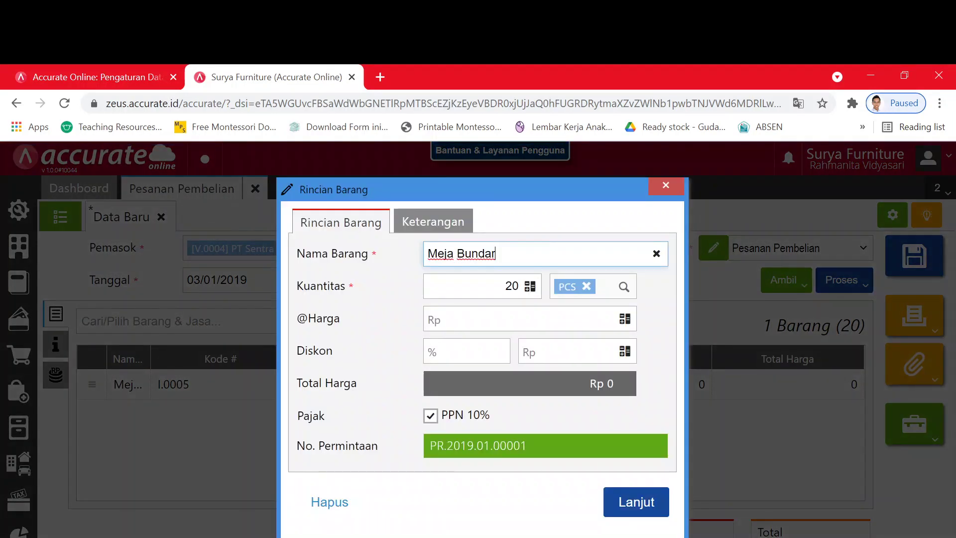
left_click(666, 185)
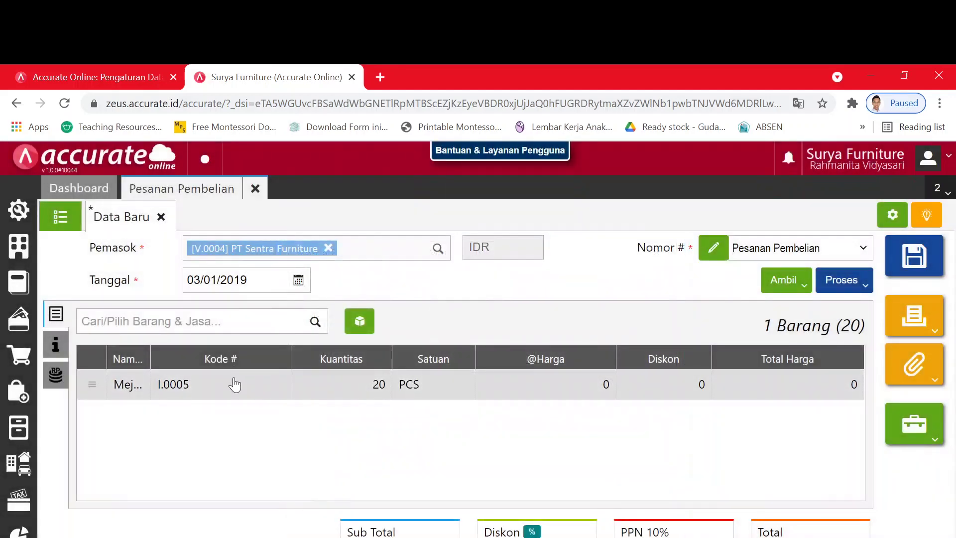
left_click(235, 389)
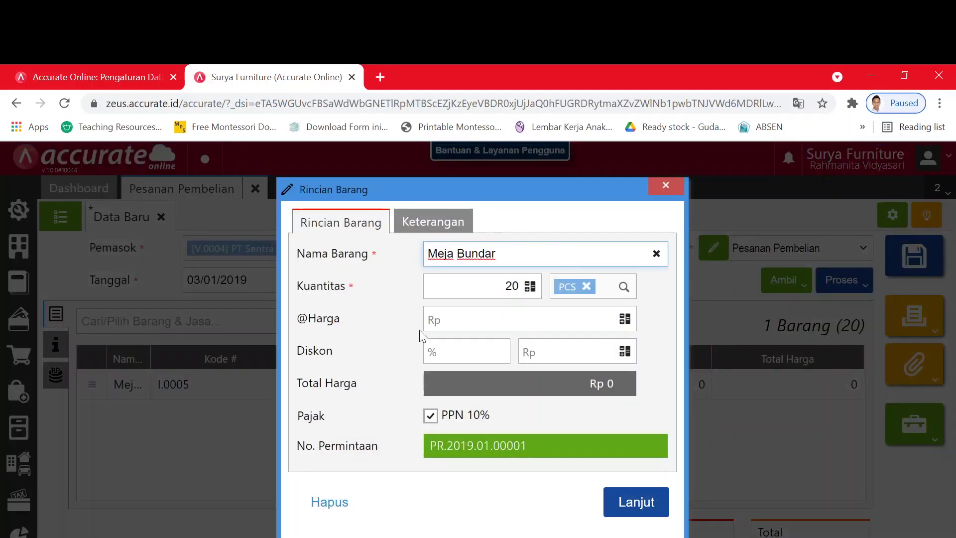
left_click(429, 321)
type("95")
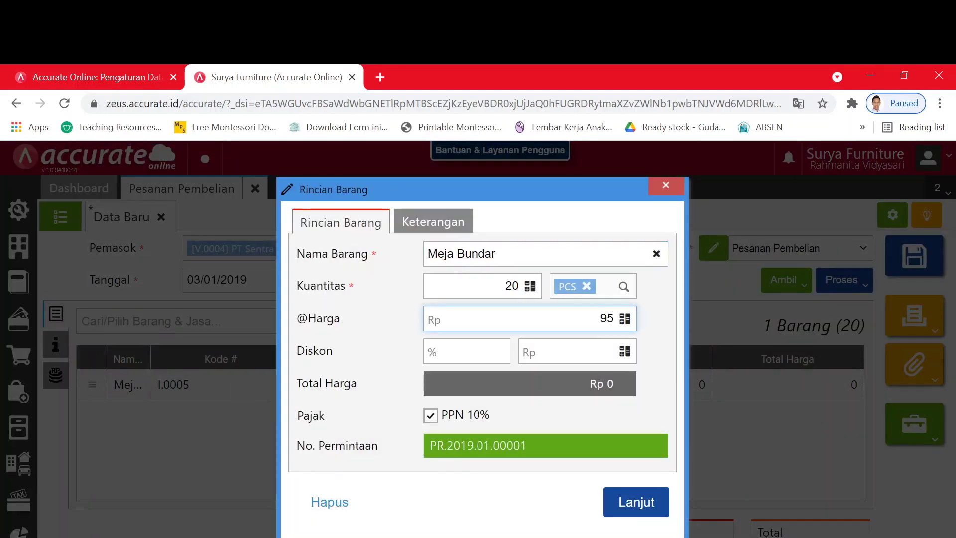
type(".000")
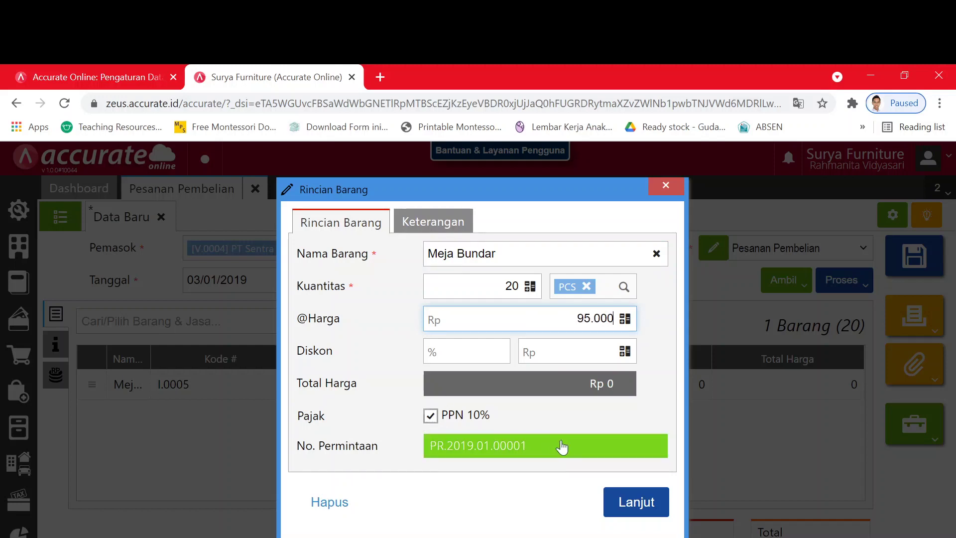
left_click(640, 499)
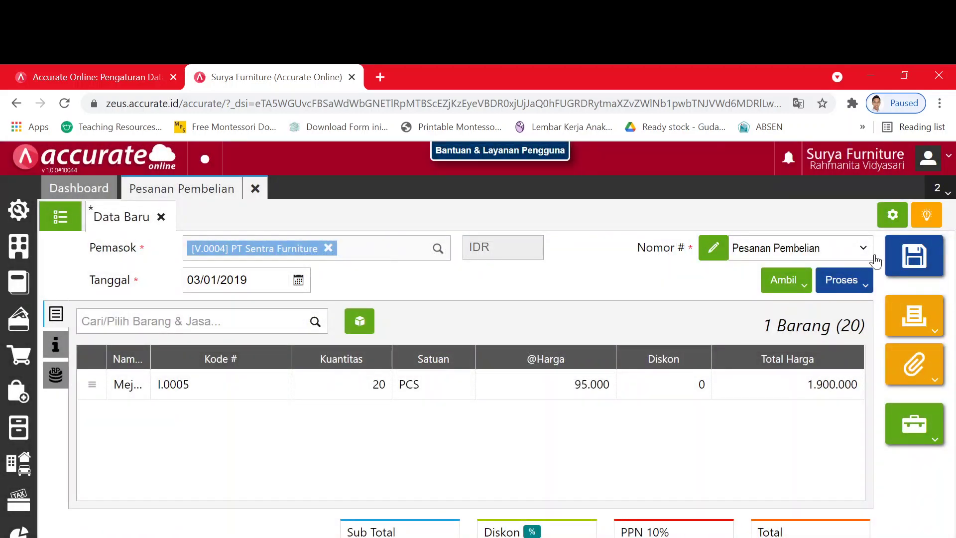
Step: Save the purchase order and check it in the Pesanan Pembelian list, returning to the blank form and the PDF
left_click(906, 258)
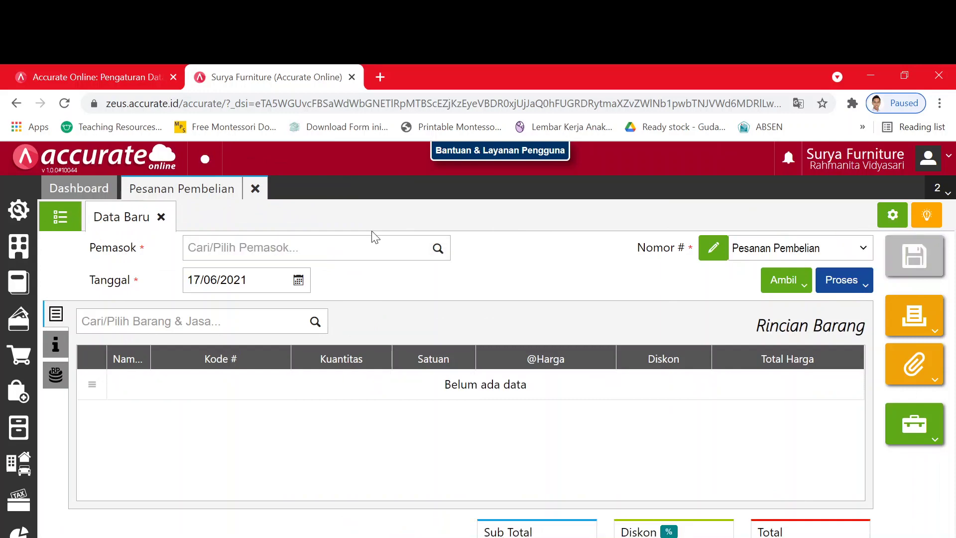
left_click(59, 219)
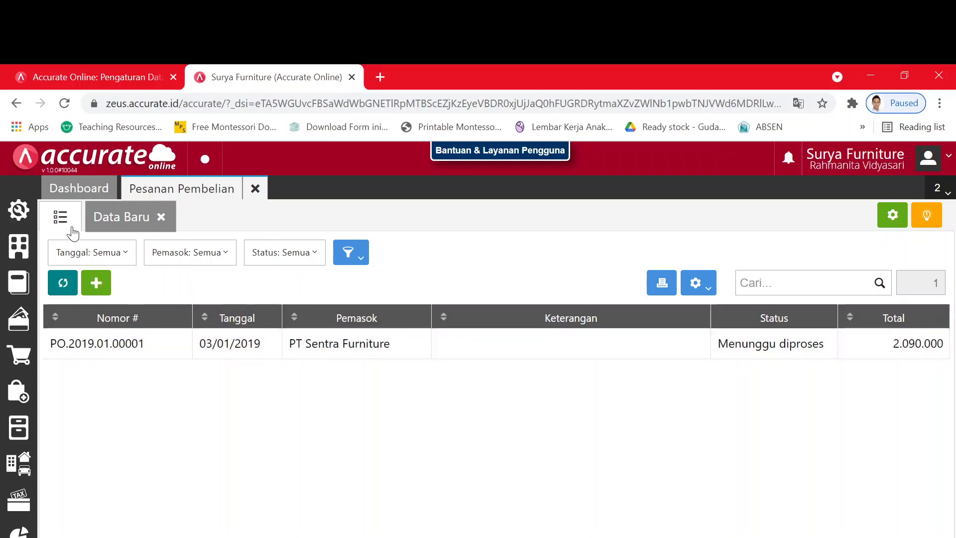
left_click(111, 220)
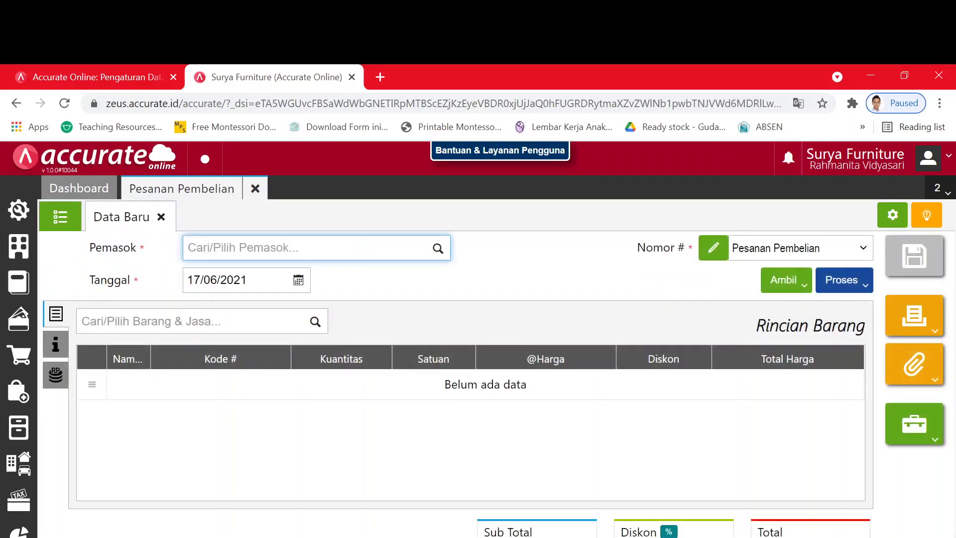
key("alt+Tab")
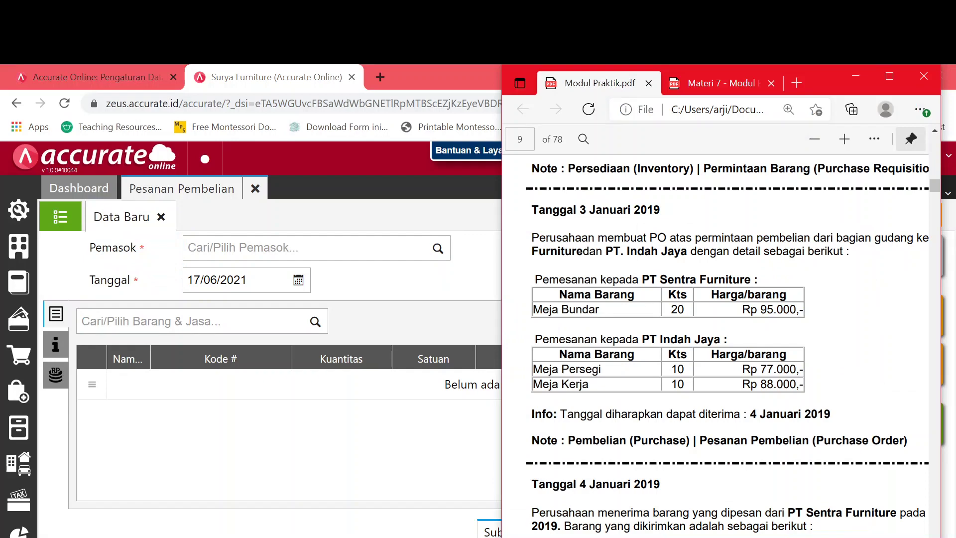
Step: Select PT. Indah Jaya as the purchase order's Pemasok and set the Tanggal to 03/01/2019
key("alt+Tab")
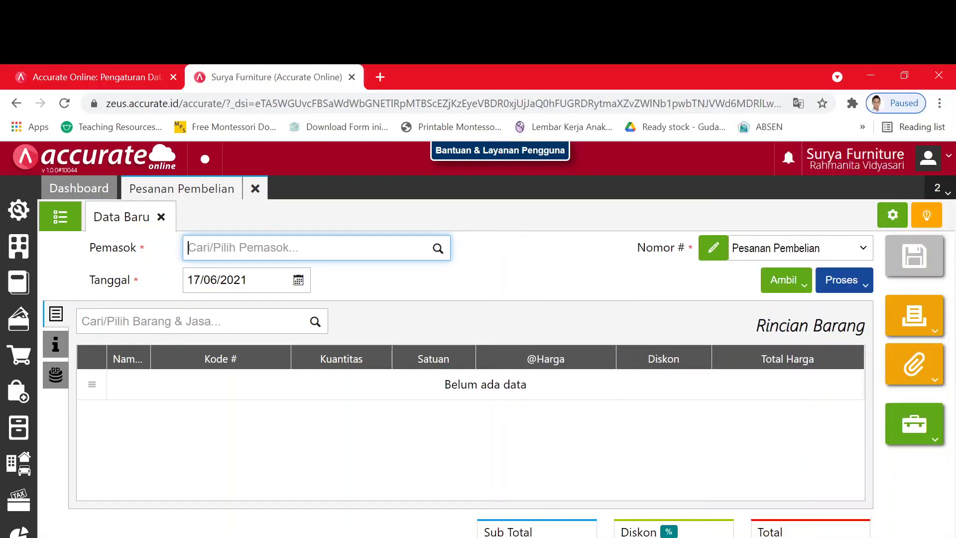
type("Ins")
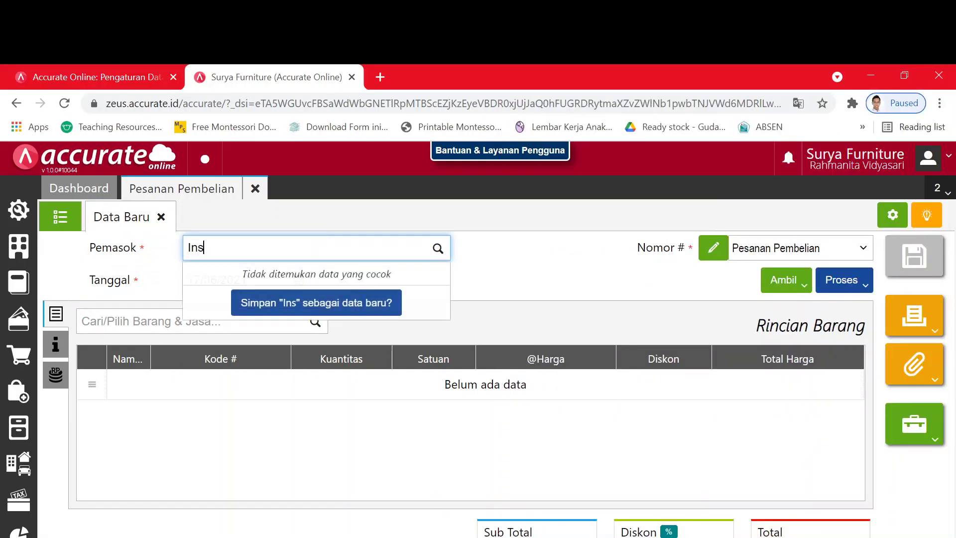
type("a")
key("BackSpace")
type("ha")
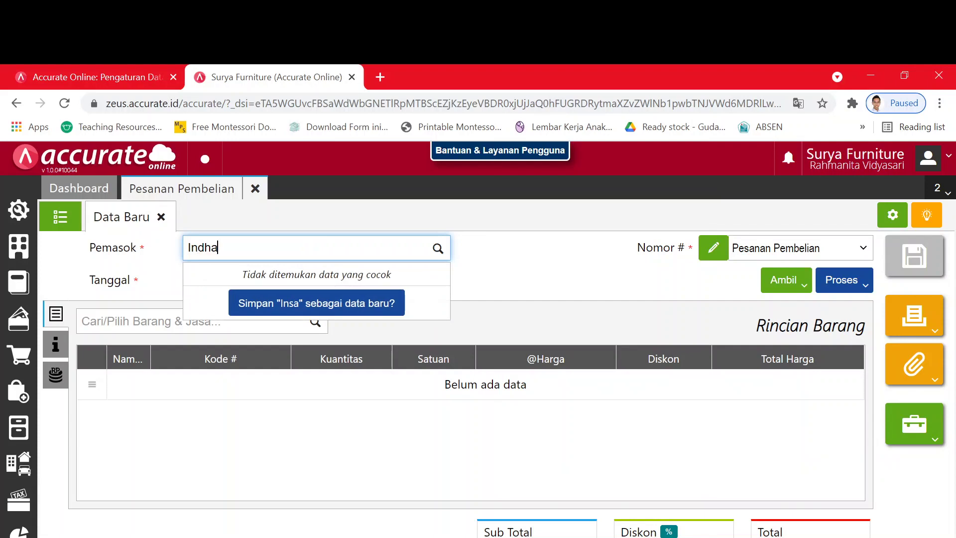
key("BackSpace")
key("BackSpace")
type("a")
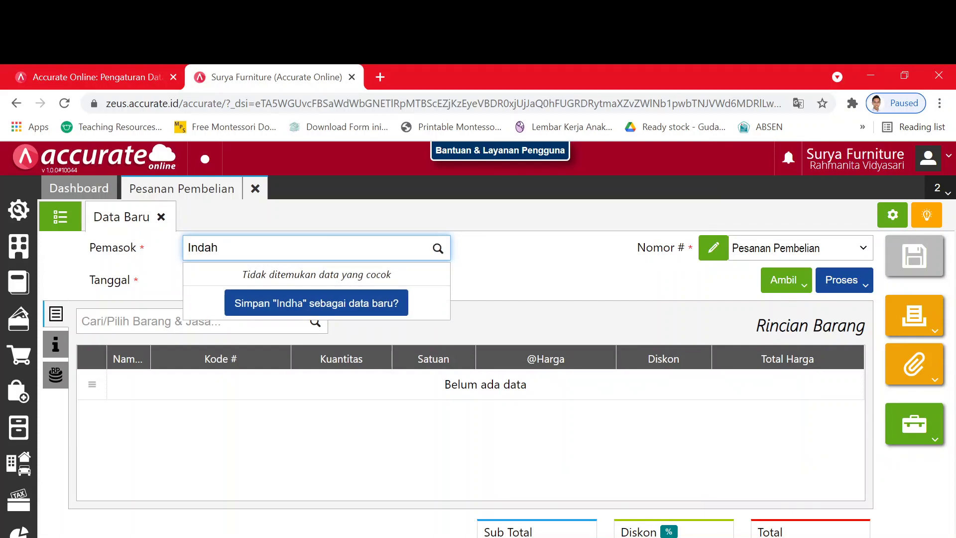
left_click(286, 273)
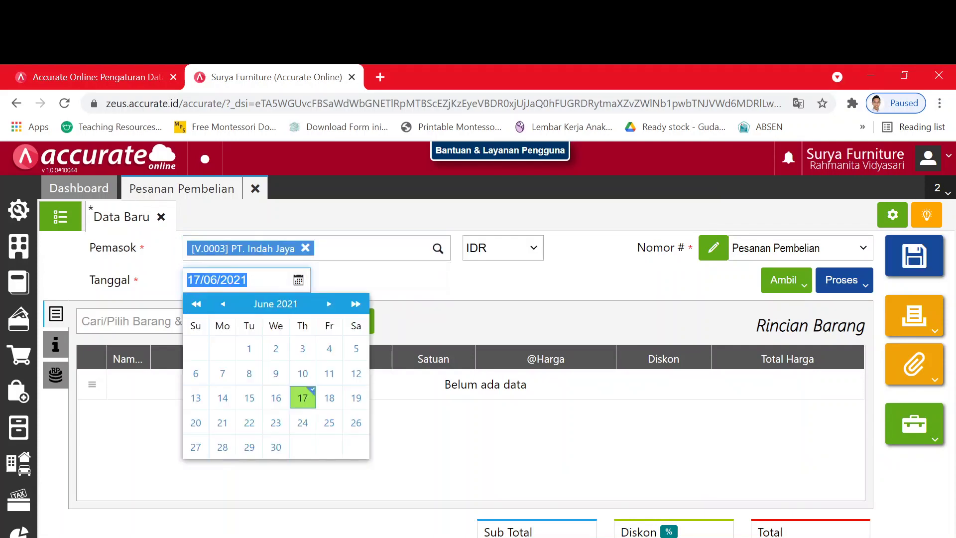
type("03/01/201")
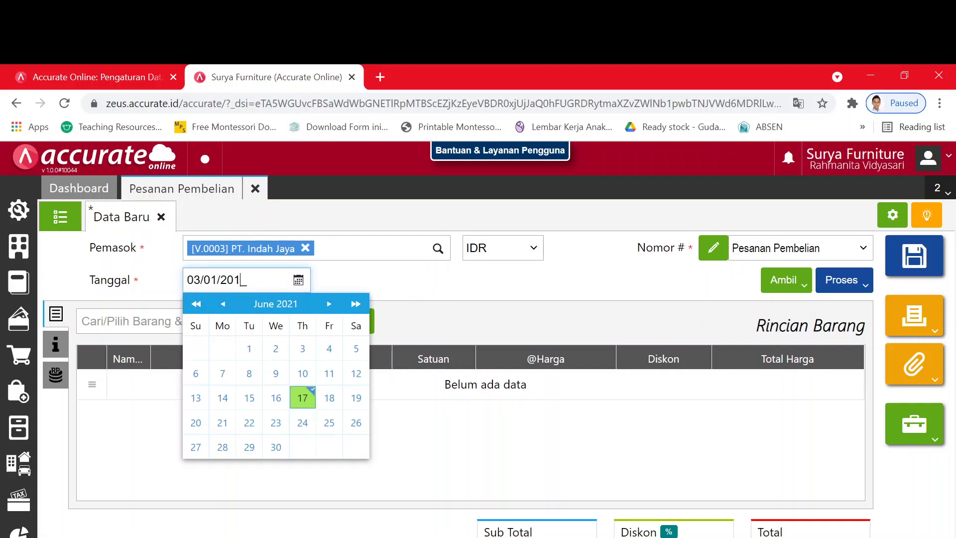
left_click(303, 356)
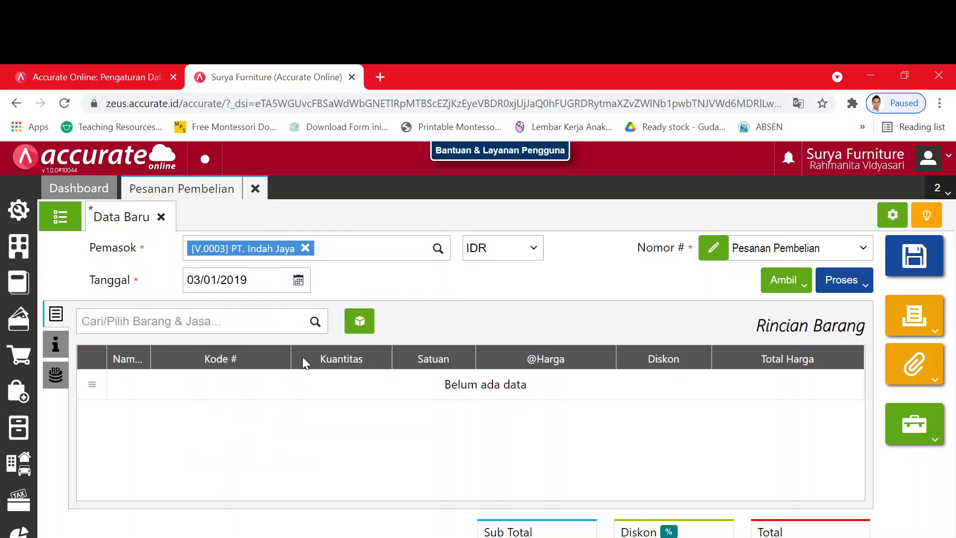
Step: Copy the Meja Persegi and Meja Kerja lines into the order from the Permintaan dated 02/01/2019
left_click(797, 292)
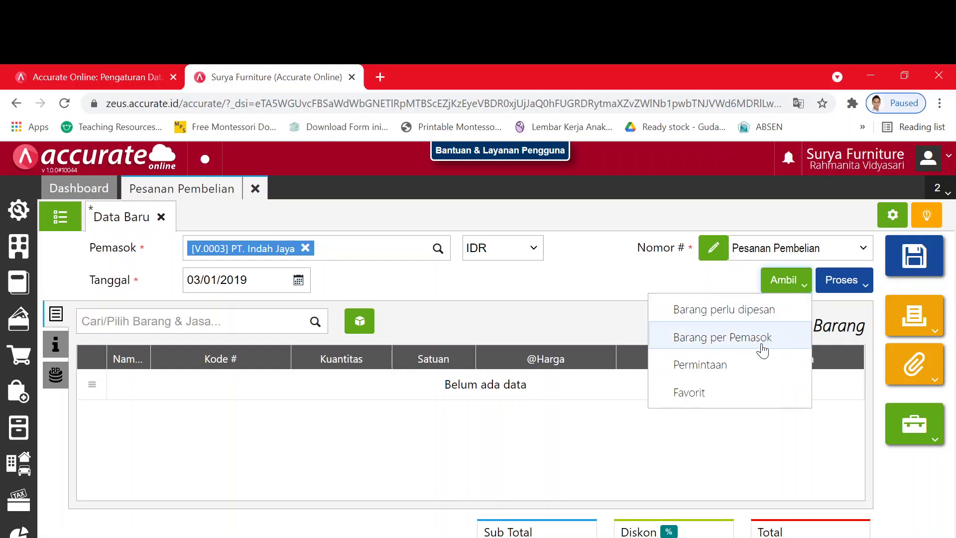
left_click(757, 365)
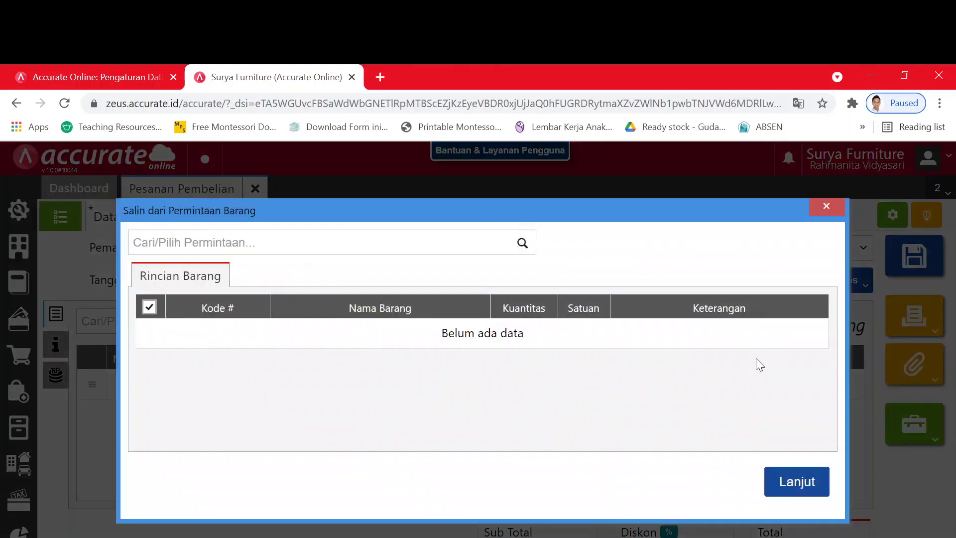
left_click(522, 245)
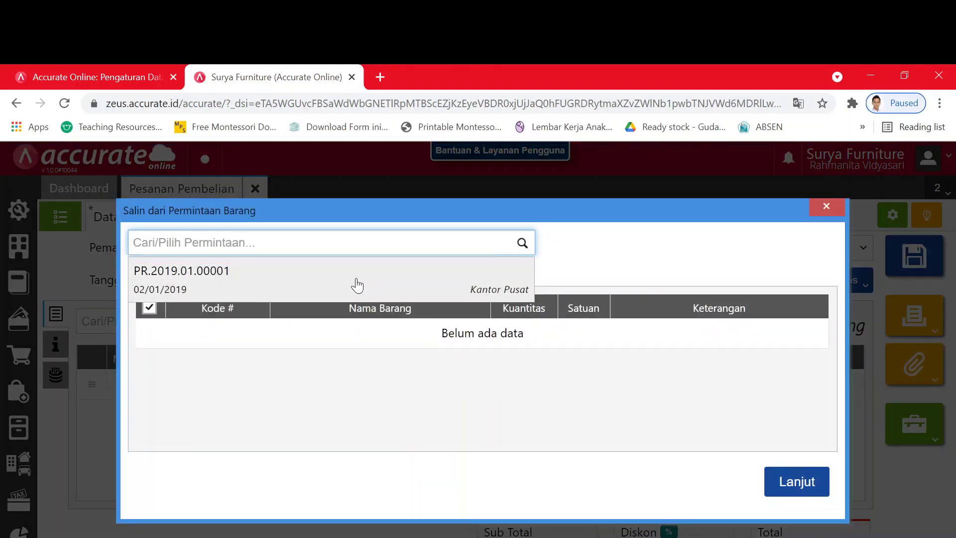
left_click(356, 283)
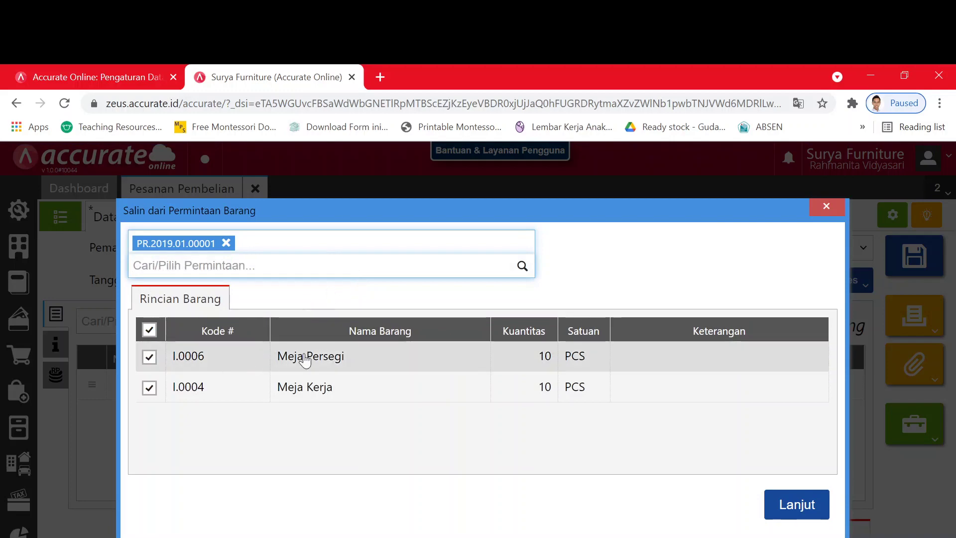
left_click(773, 504)
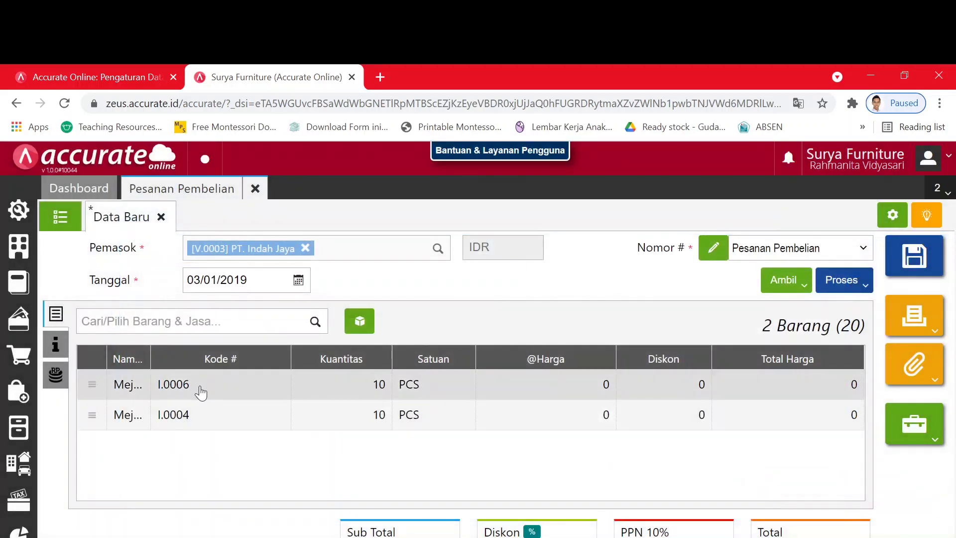
left_click(517, 388)
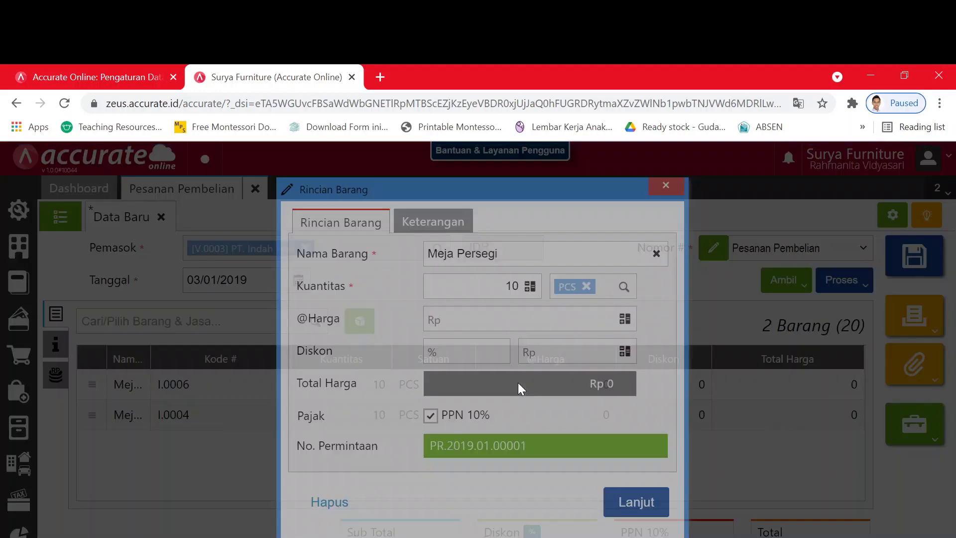
key("alt+Tab")
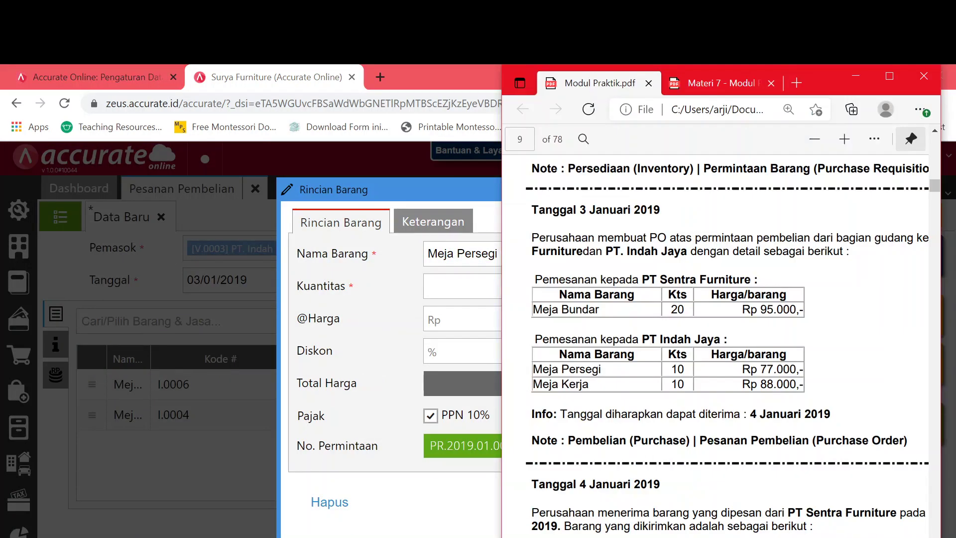
key("alt+Tab")
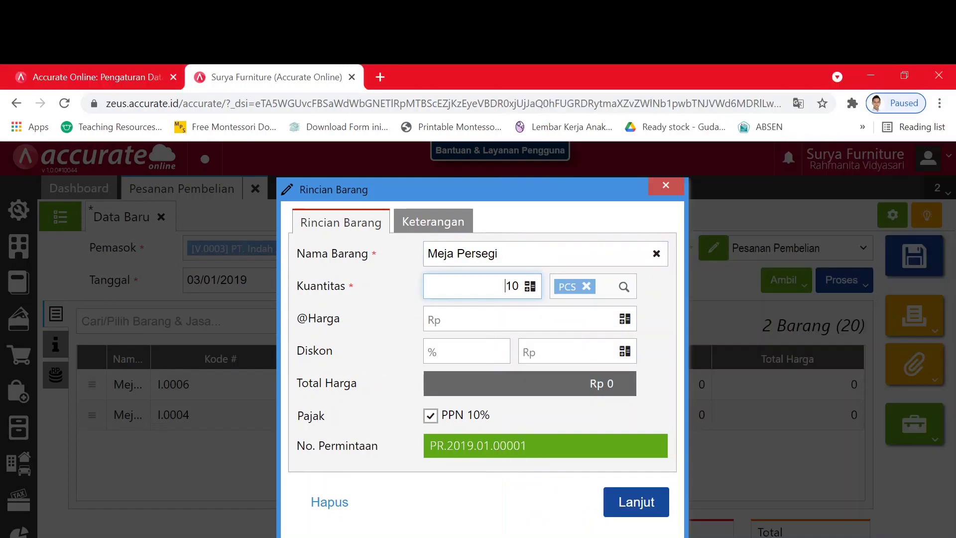
left_click(530, 319)
type("7.700")
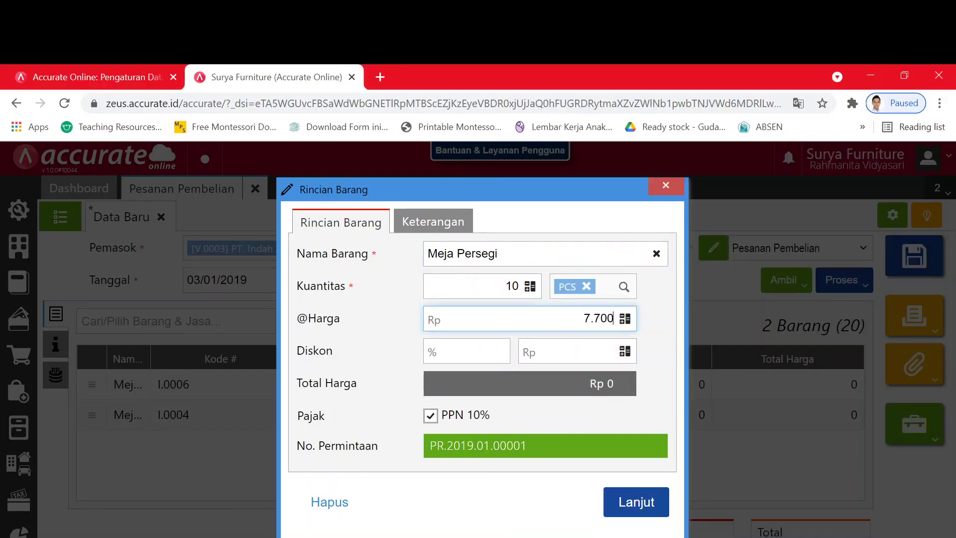
left_click(641, 503)
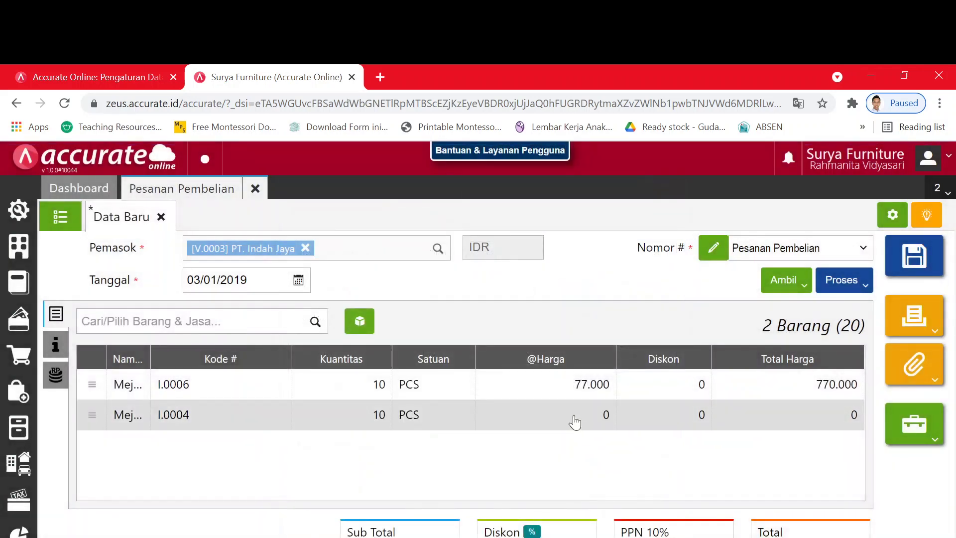
left_click(573, 416)
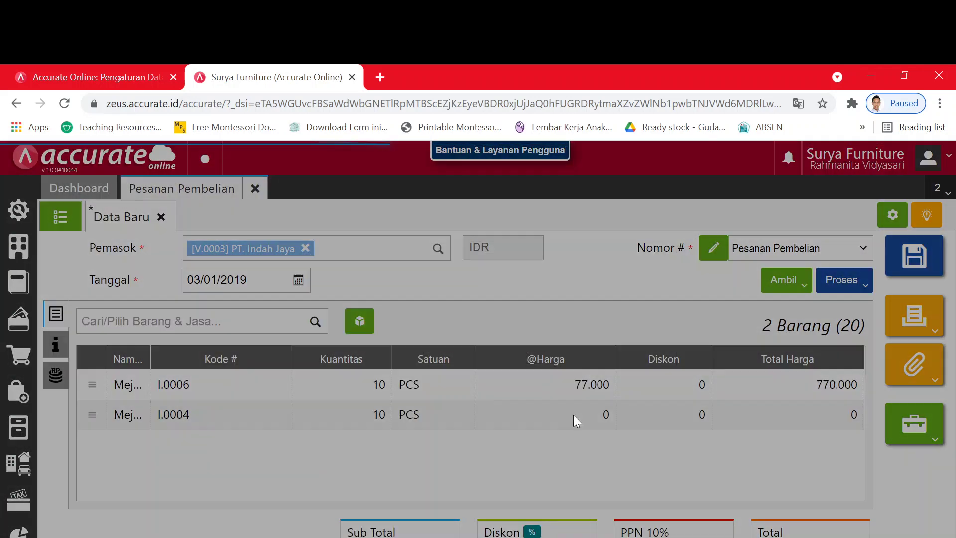
key("alt+Tab")
key("alt+Tab")
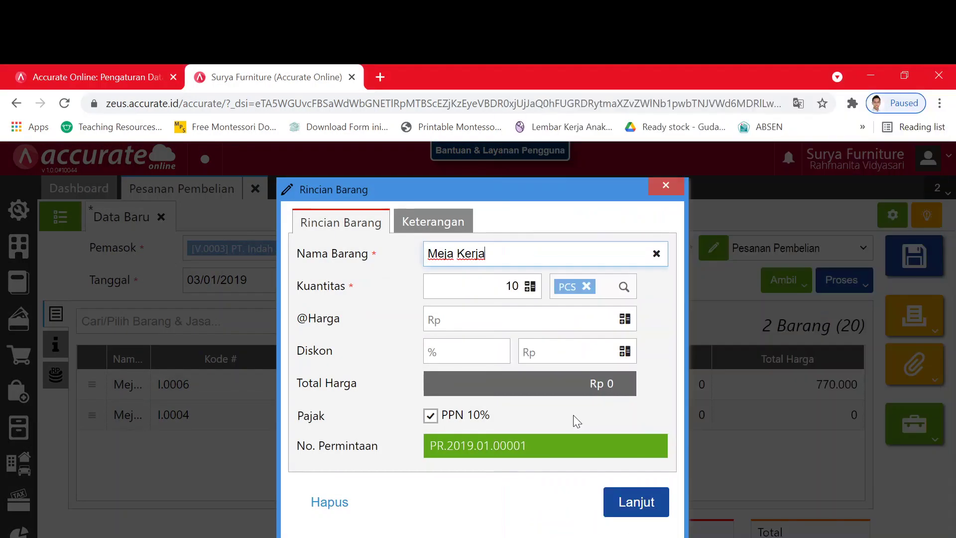
left_click(613, 319)
type("8")
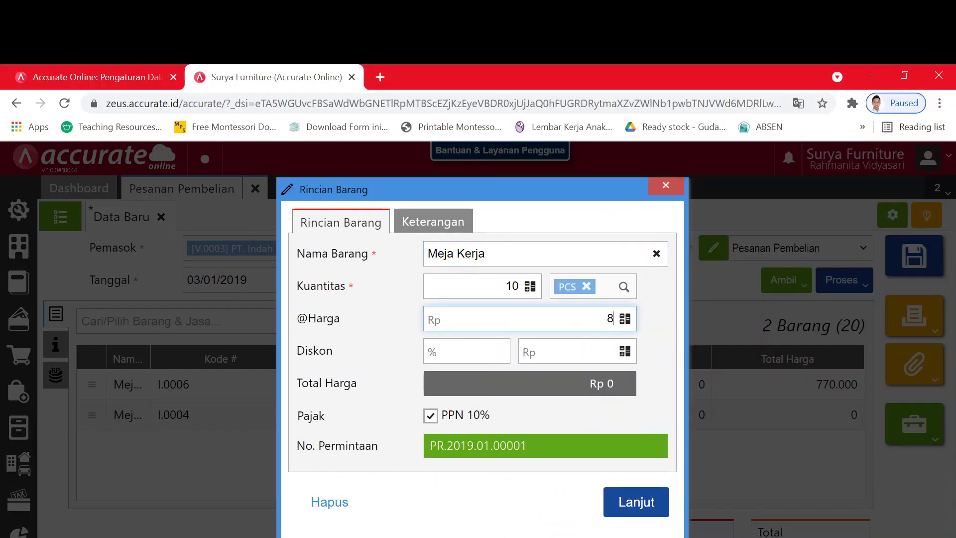
type("8.000")
key("Return")
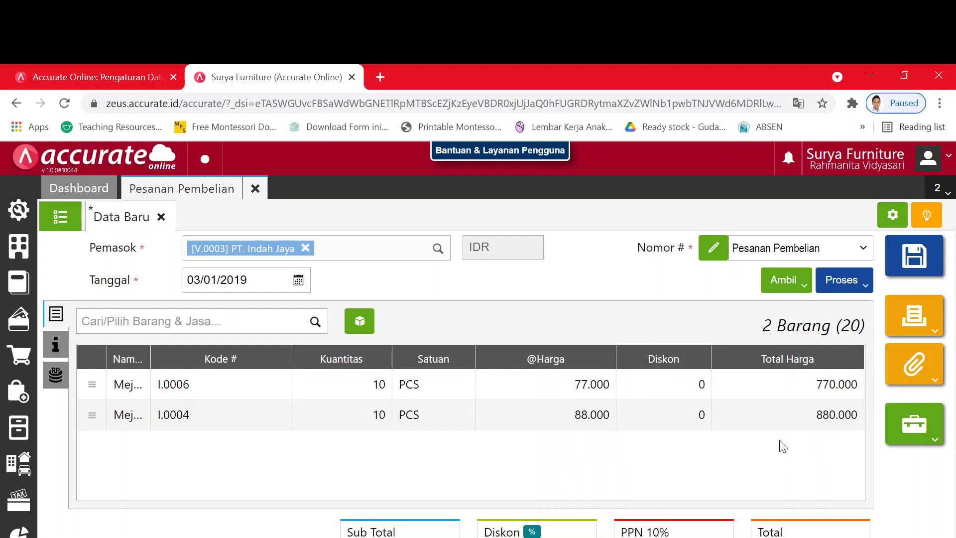
Step: Save the PT. Indah Jaya purchase order, check it in the Pesanan Pembelian list, and close the module
left_click(902, 271)
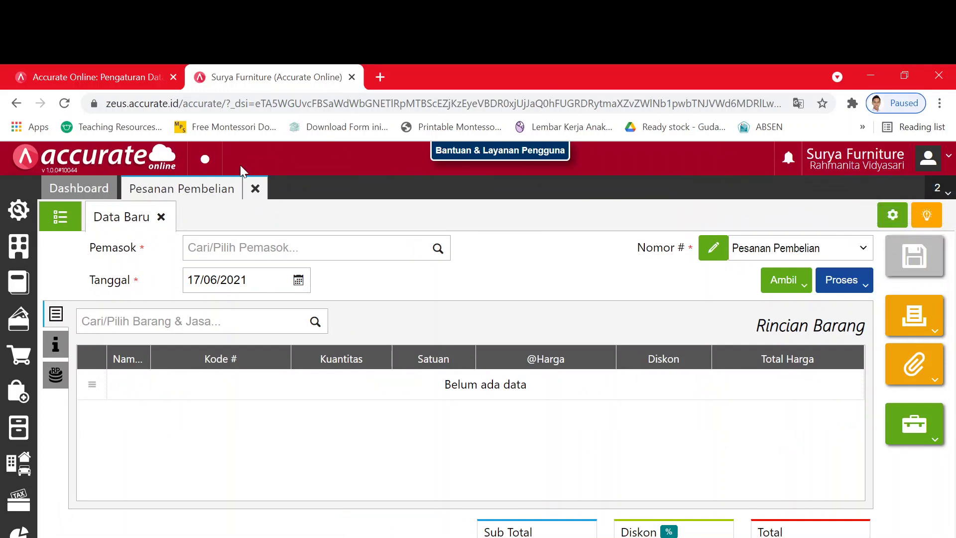
left_click(255, 188)
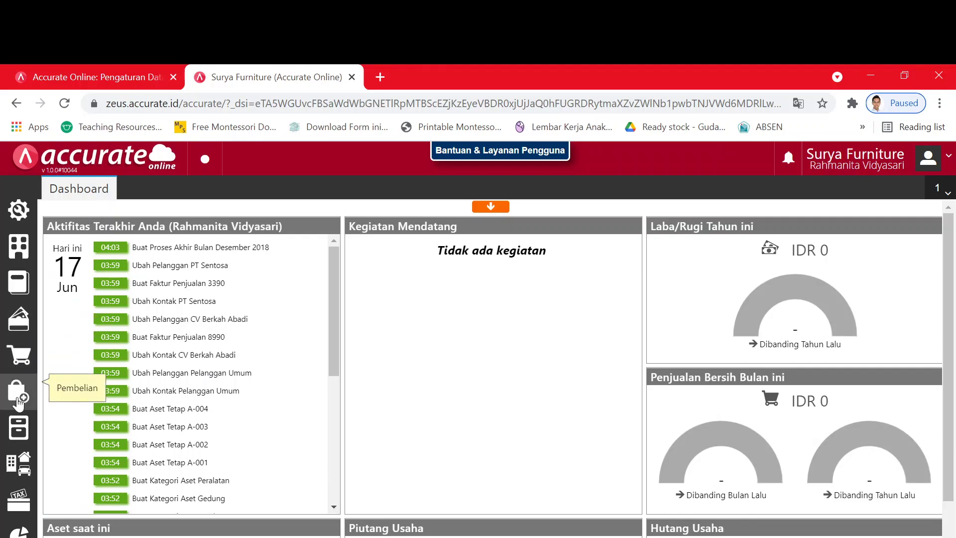
left_click(18, 403)
left_click(86, 345)
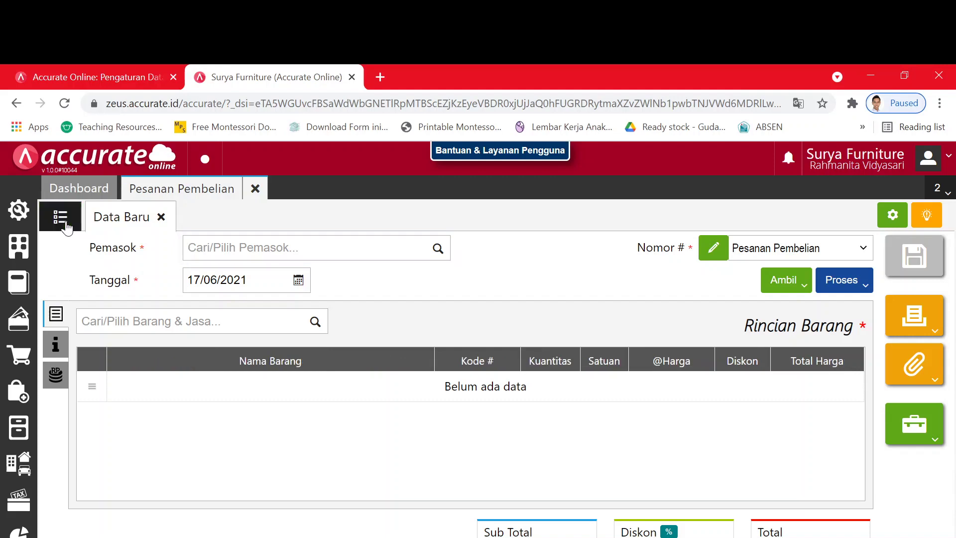
left_click(66, 227)
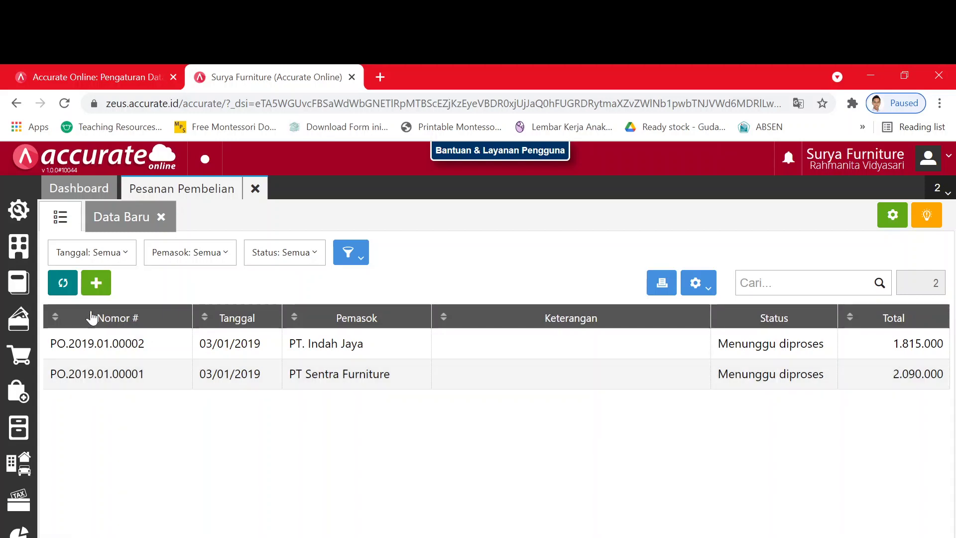
left_click(255, 189)
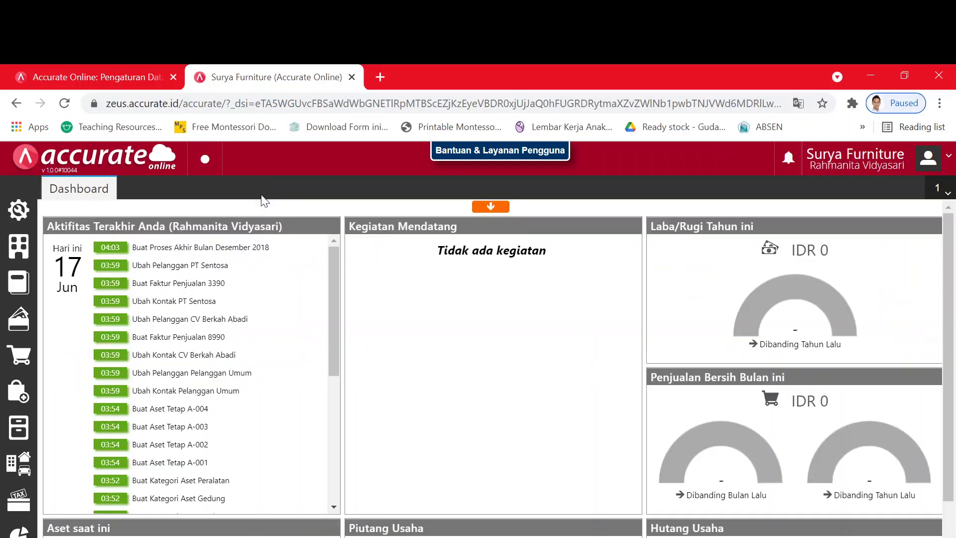
Step: Arrange the Accurate Online window beside the PDF and review the goods receipt for 4 January 2019 against the 3 January orders
left_click(904, 73)
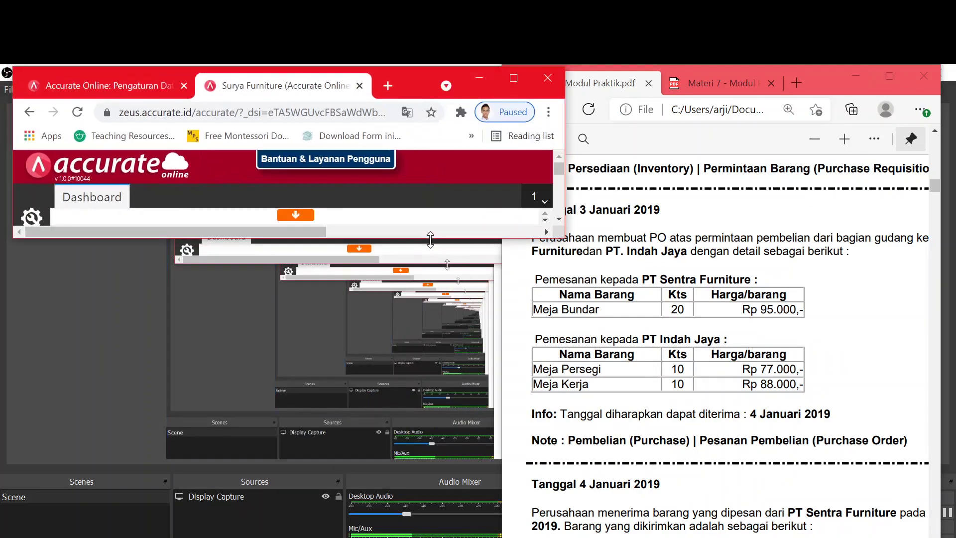
left_click_drag(430, 240, 430, 537)
left_click(680, 495)
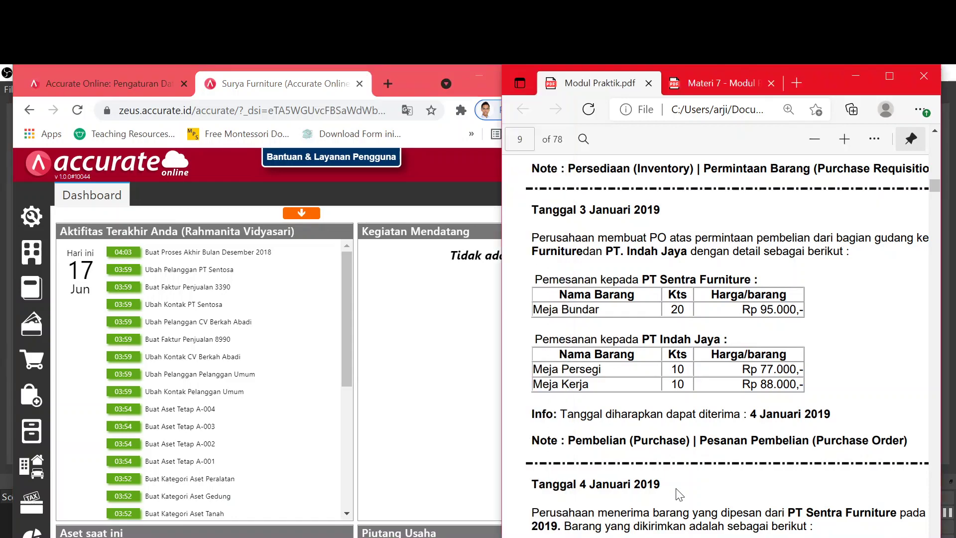
scroll(680, 495, "down", 6)
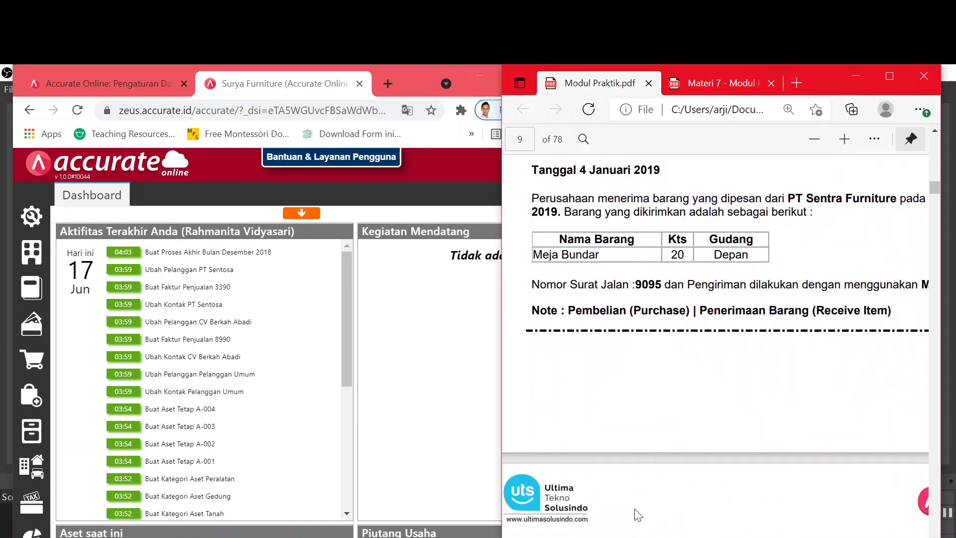
scroll(683, 369, "right", 1)
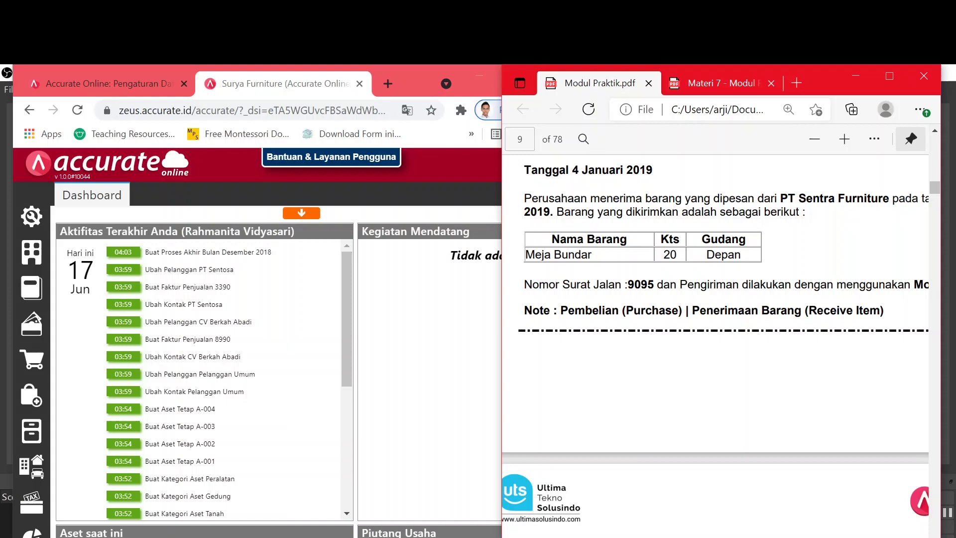
scroll(716, 348, "up", 6)
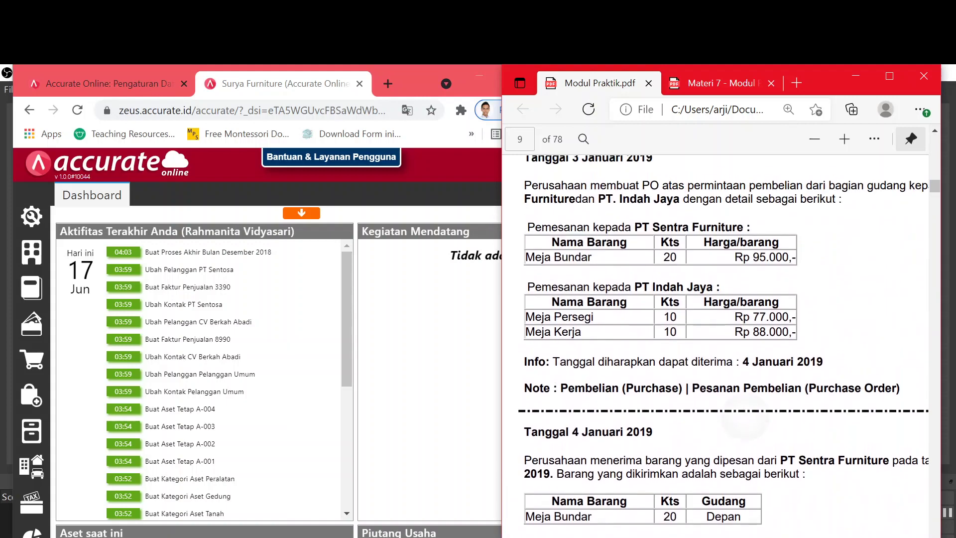
scroll(715, 348, "up", 1)
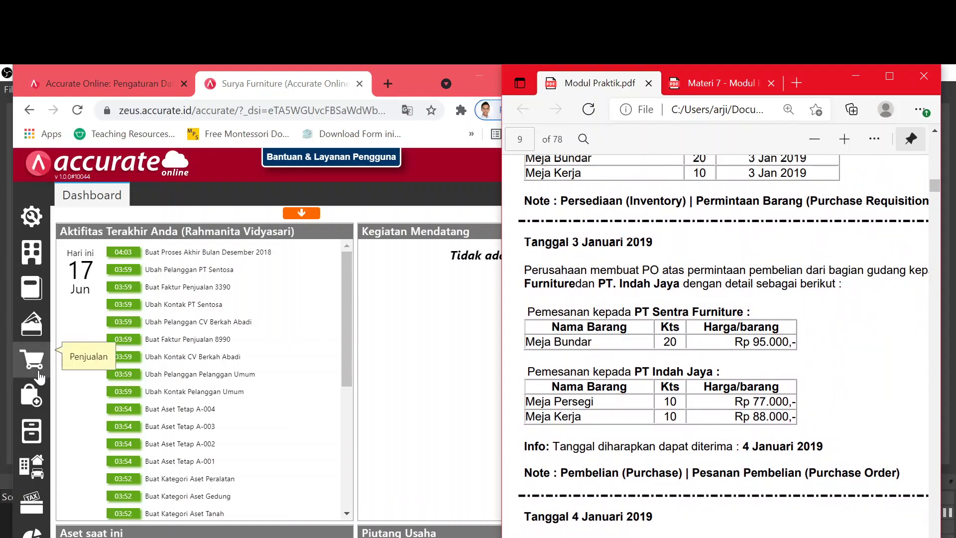
Step: Reopen the saved PT. Indah Jaya purchase order from the Pesanan Pembelian list and display its Info lainnya section
left_click(32, 395)
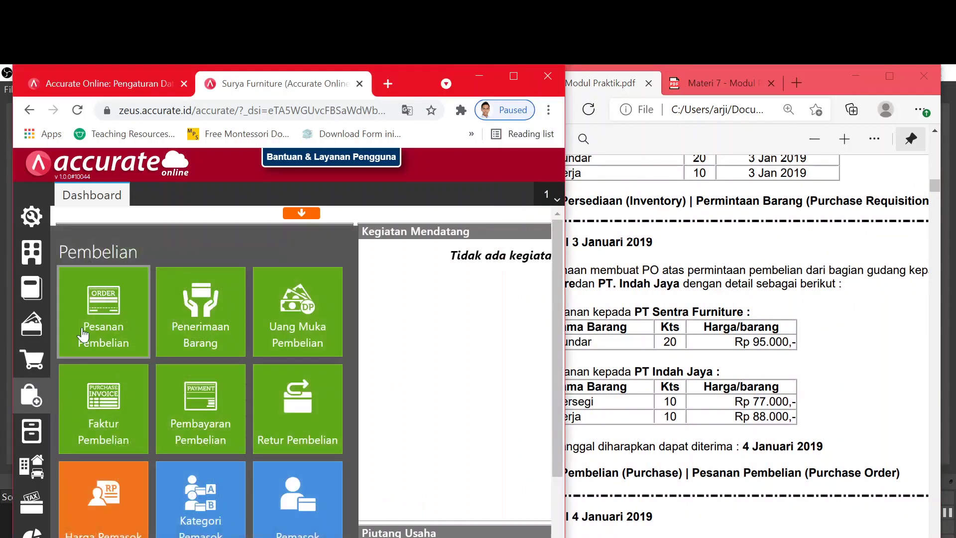
left_click(88, 325)
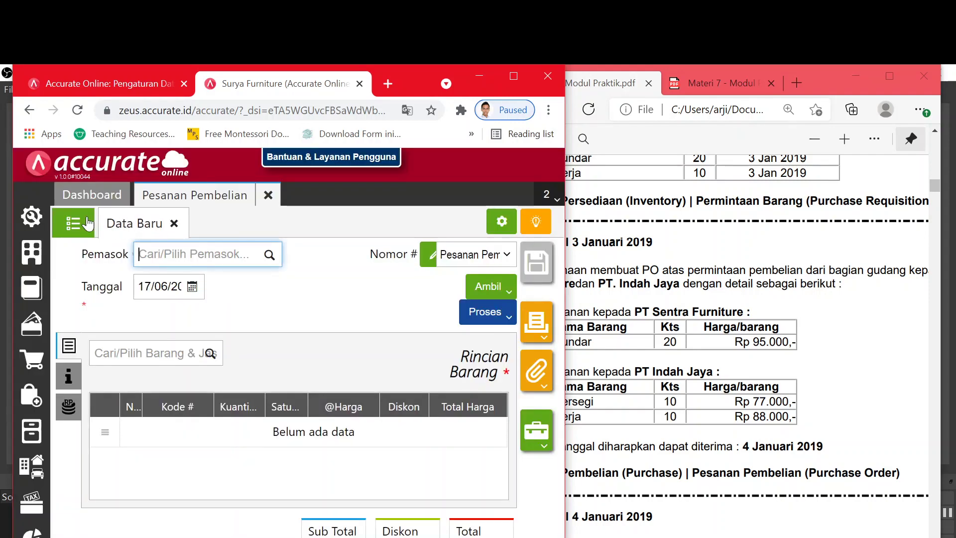
left_click(78, 223)
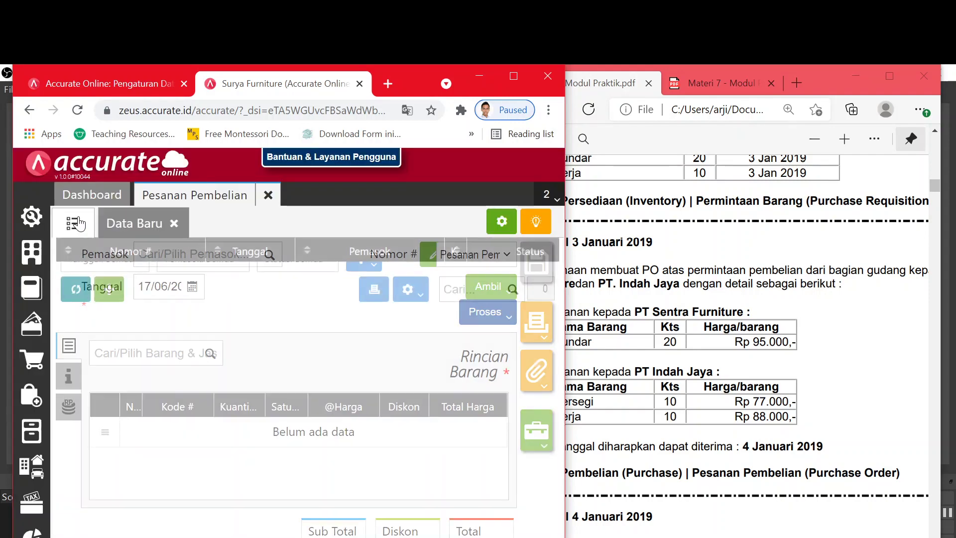
left_click(211, 351)
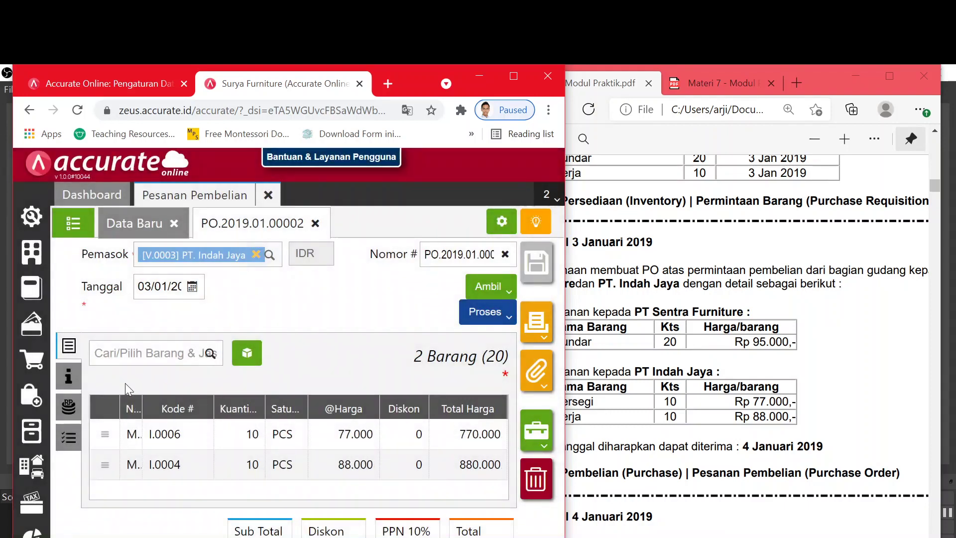
left_click(70, 384)
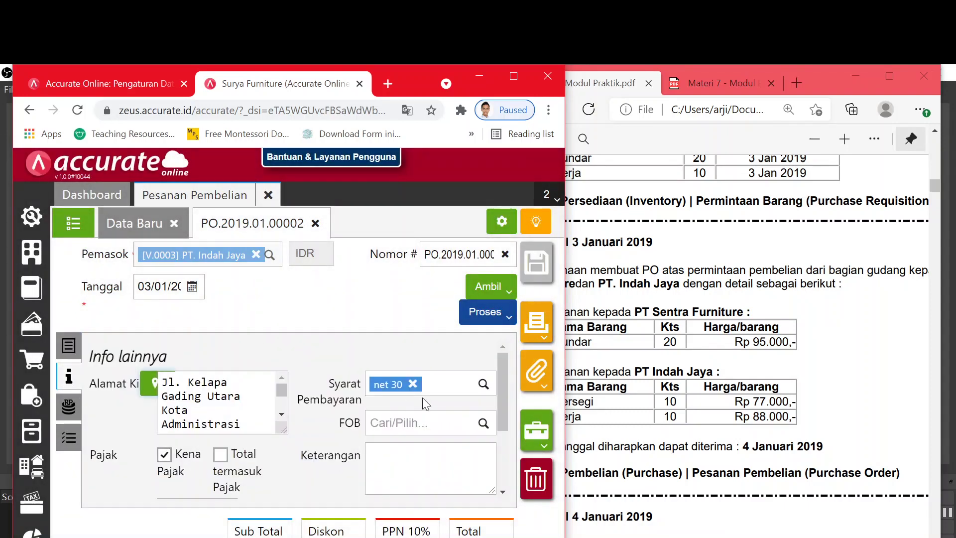
Step: Set the PT. Indah Jaya order's Tgl Pengiriman to 04/01/2019, save the order, and close the Pesanan Pembelian module
scroll(498, 407, "down", 3)
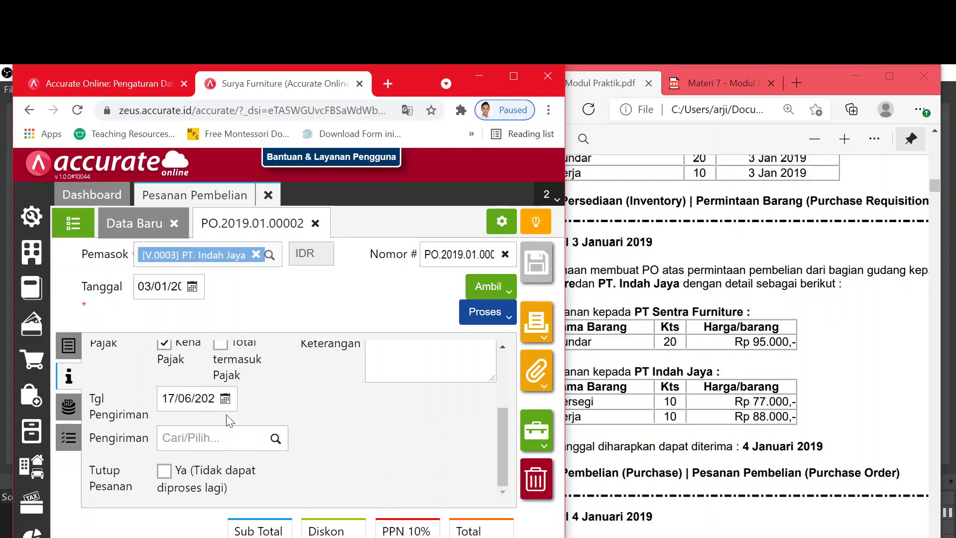
left_click(189, 398)
type("0")
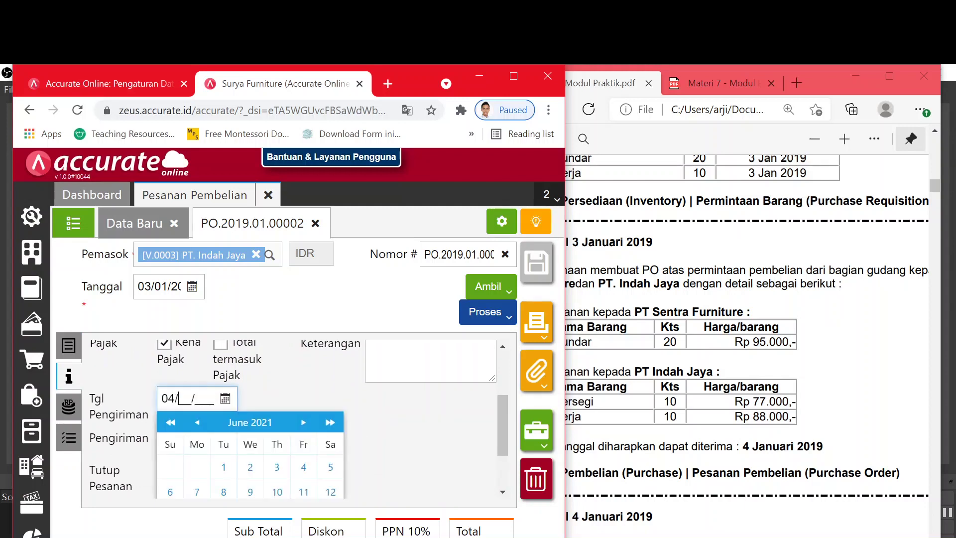
type("4/01/201")
left_click(191, 399)
left_click(192, 399)
left_click(427, 431)
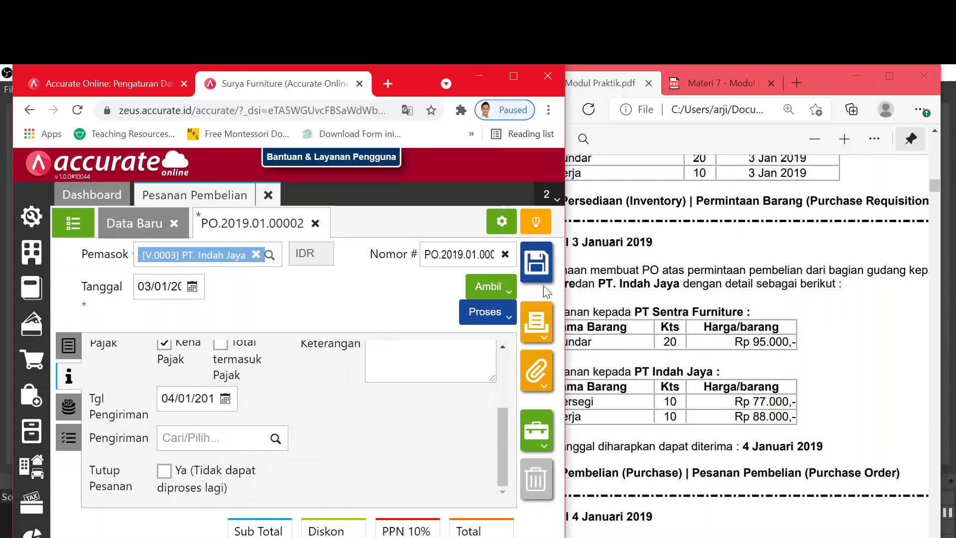
left_click(537, 267)
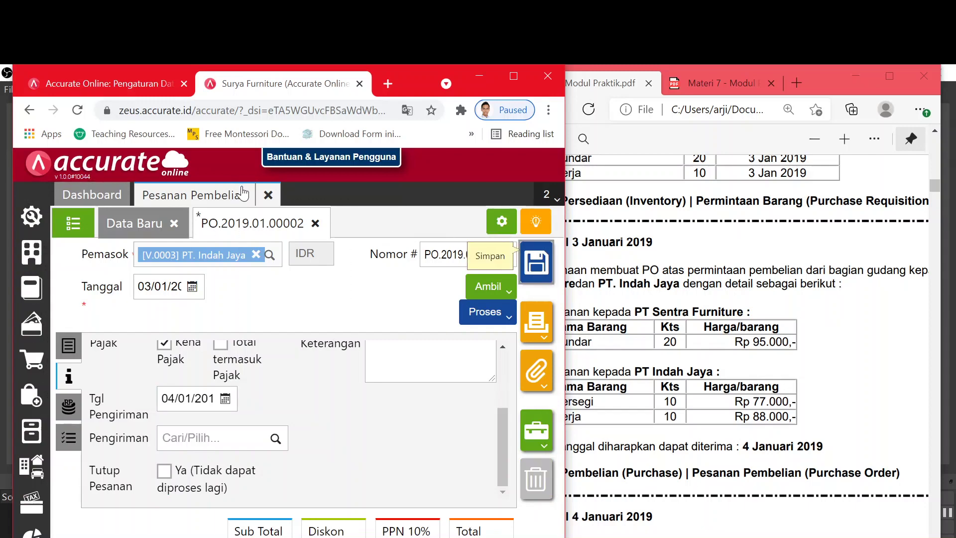
left_click(274, 200)
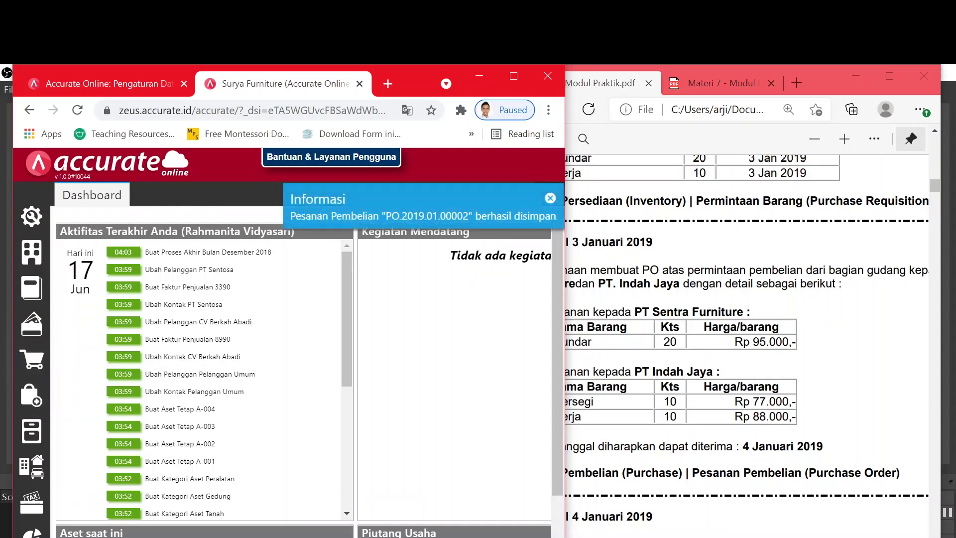
Step: Read the 4 January 2019 transaction in the PDF and start a new Penerimaan Barang with PT Sentra Furniture as supplier
left_click(700, 428)
scroll(700, 428, "down", 5)
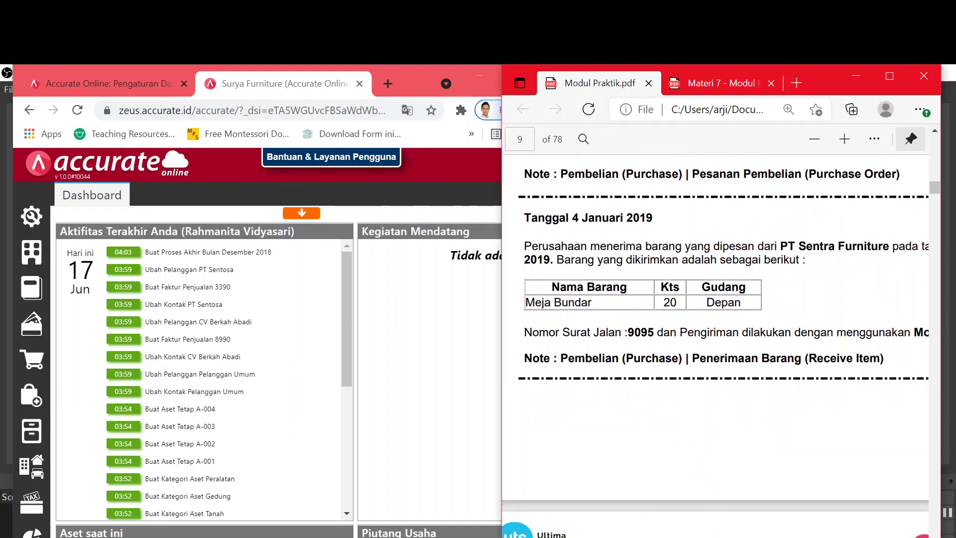
left_click(33, 399)
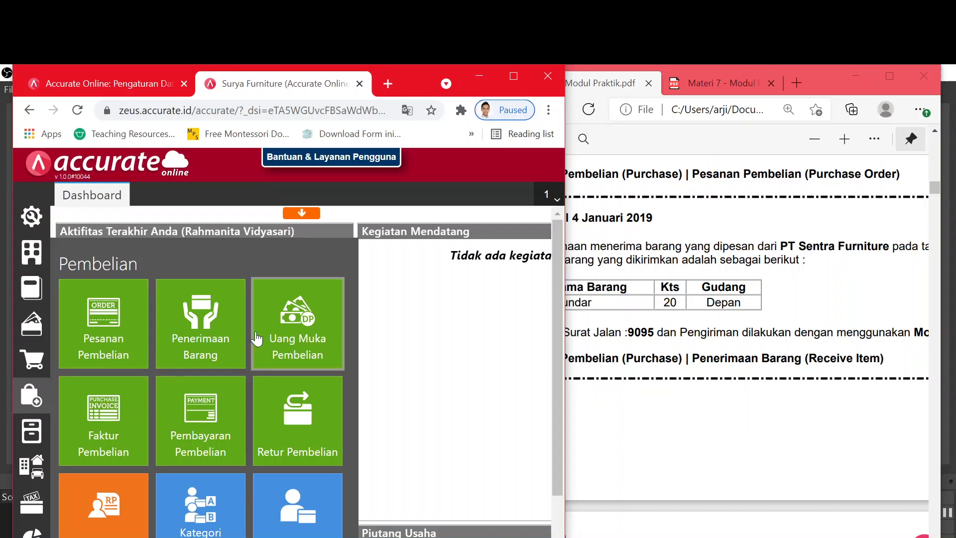
left_click(216, 342)
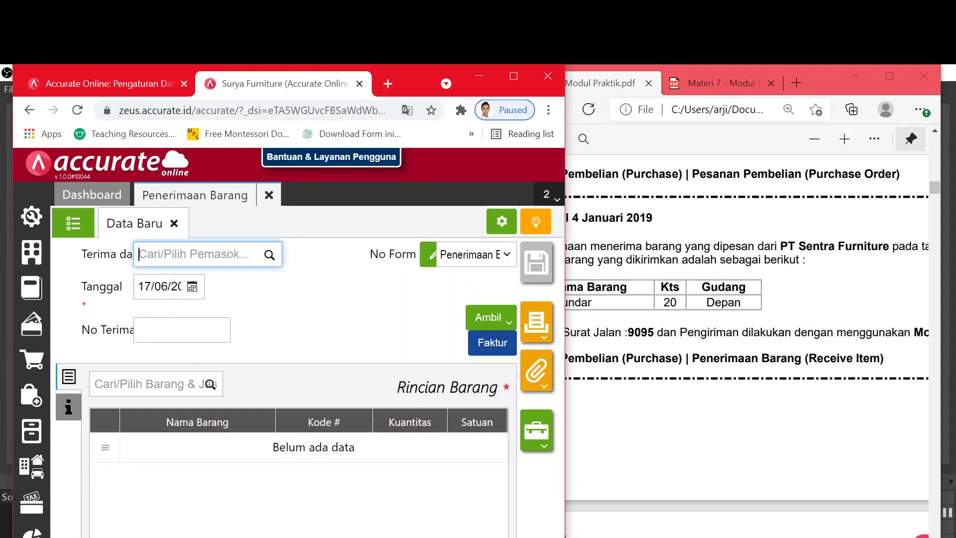
type("sent")
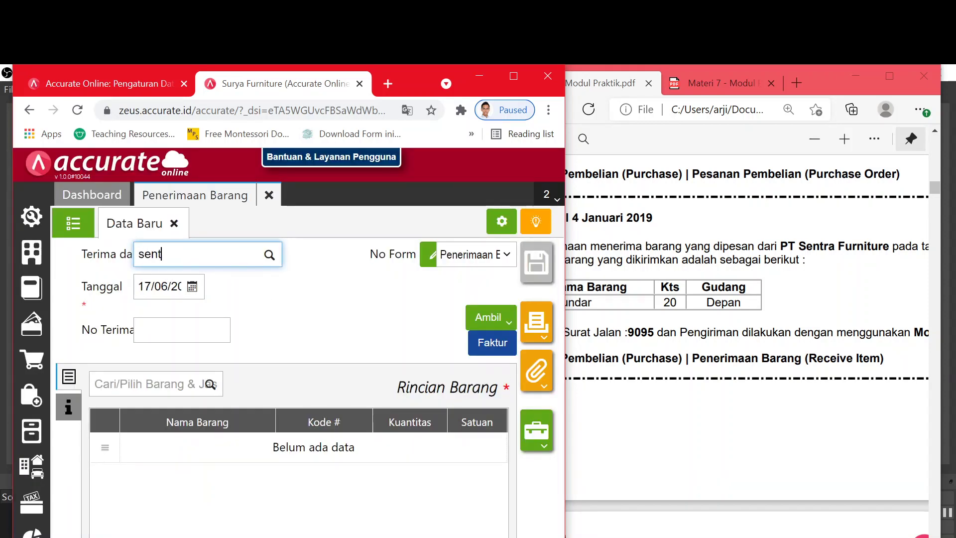
left_click(216, 285)
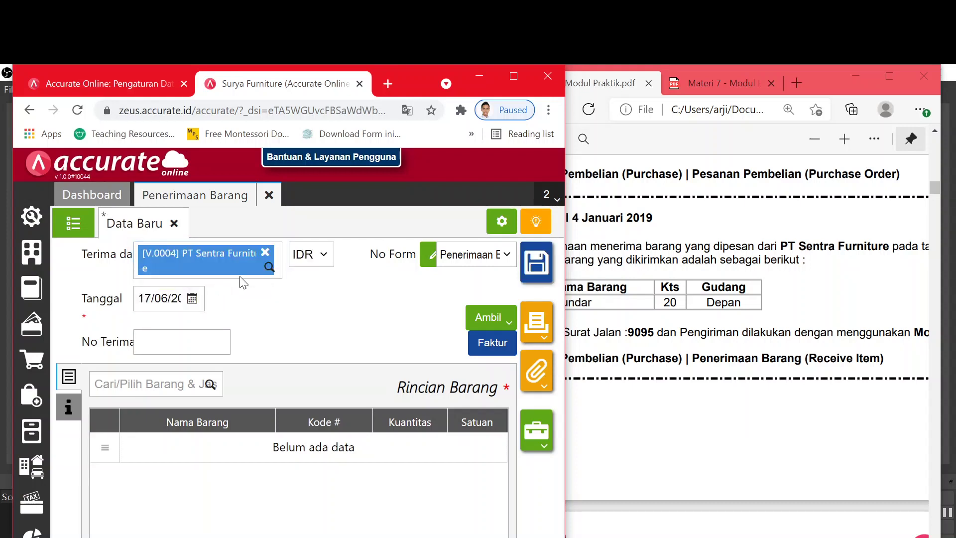
Step: Check the delivery note and shipping details for 4 January in the PDF, and maximize the Accurate Online window
key("alt+Tab")
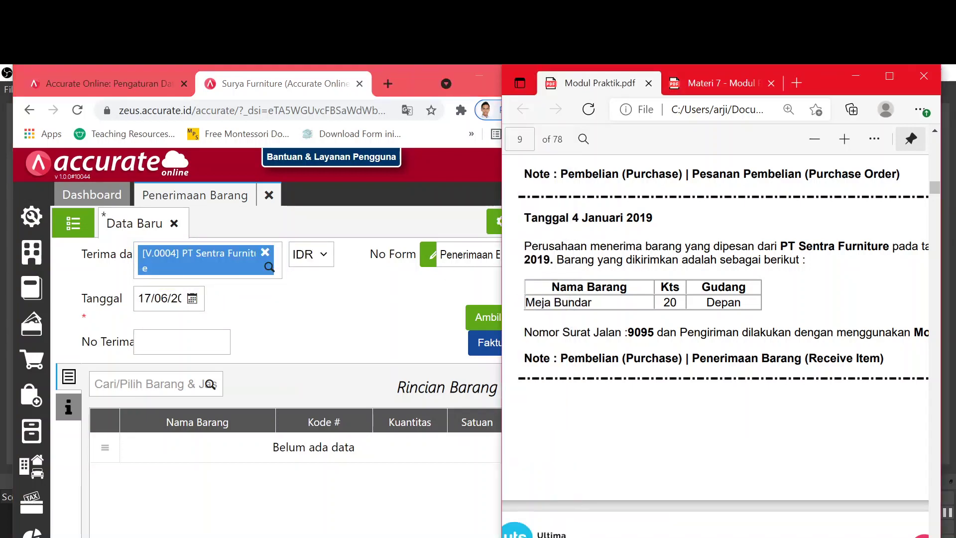
scroll(716, 299, "right", 3)
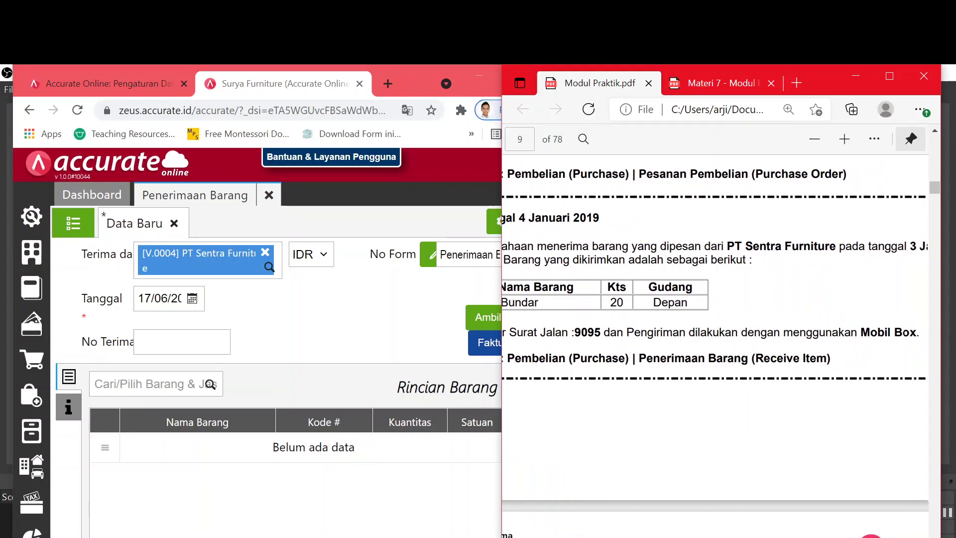
scroll(716, 299, "left", 1)
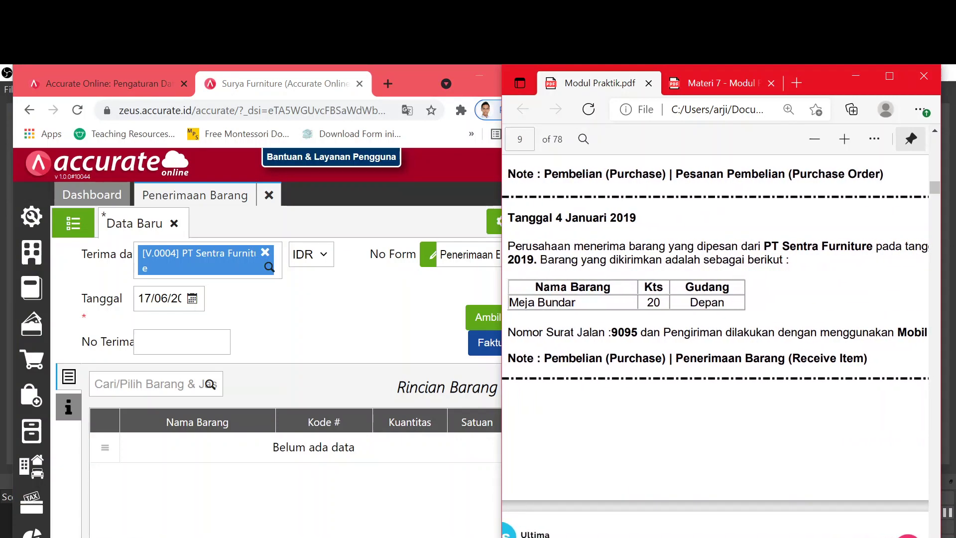
left_click(369, 330)
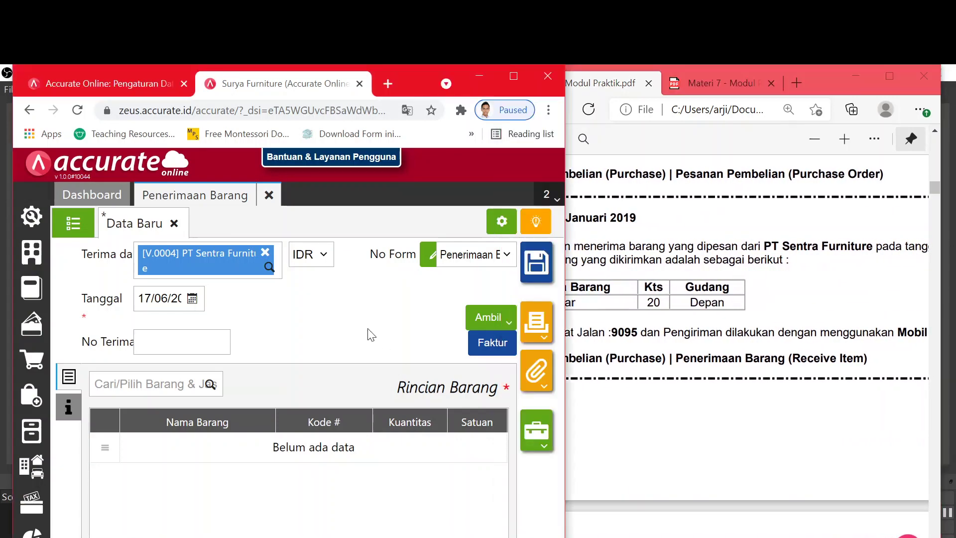
left_click(514, 77)
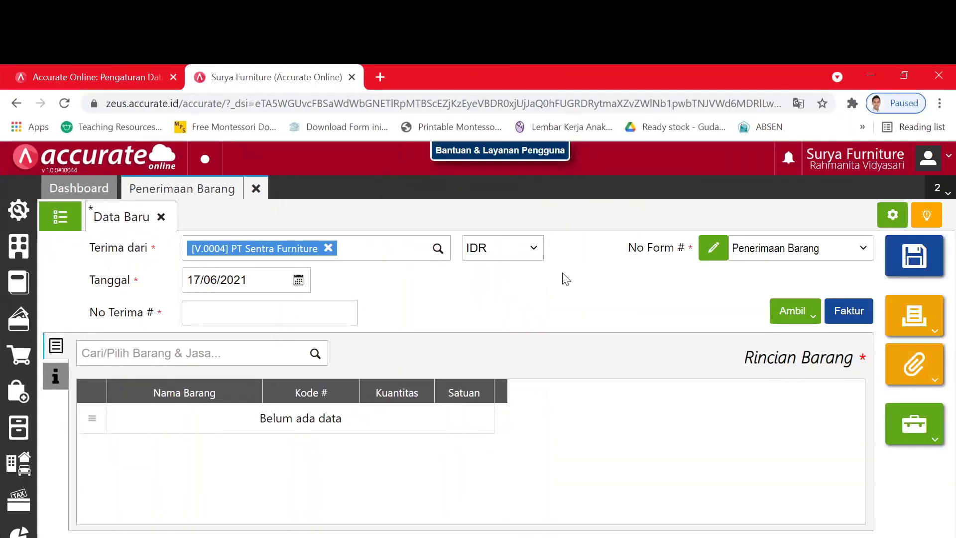
Step: Try to pull the supplier's purchase order into the goods receipt before No Terima # is filled in
left_click(809, 317)
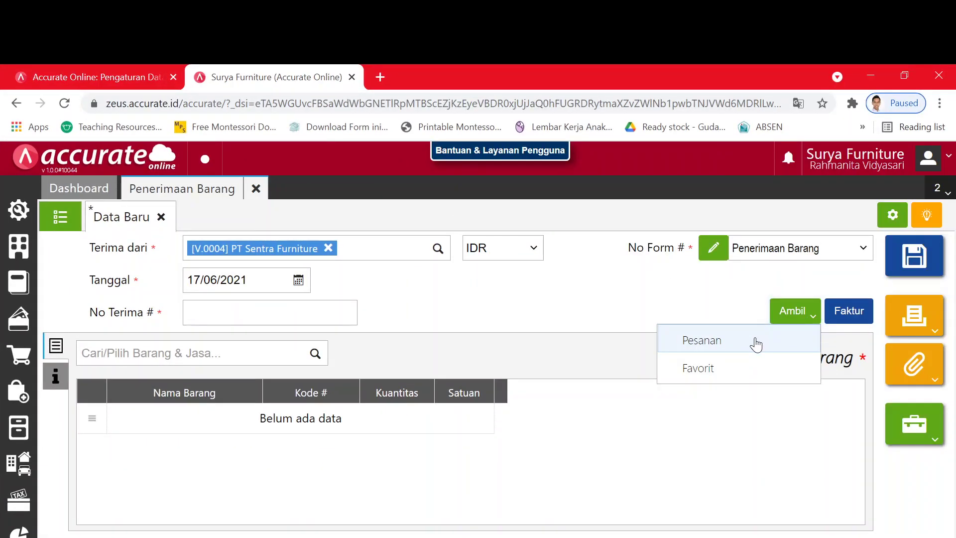
left_click(756, 343)
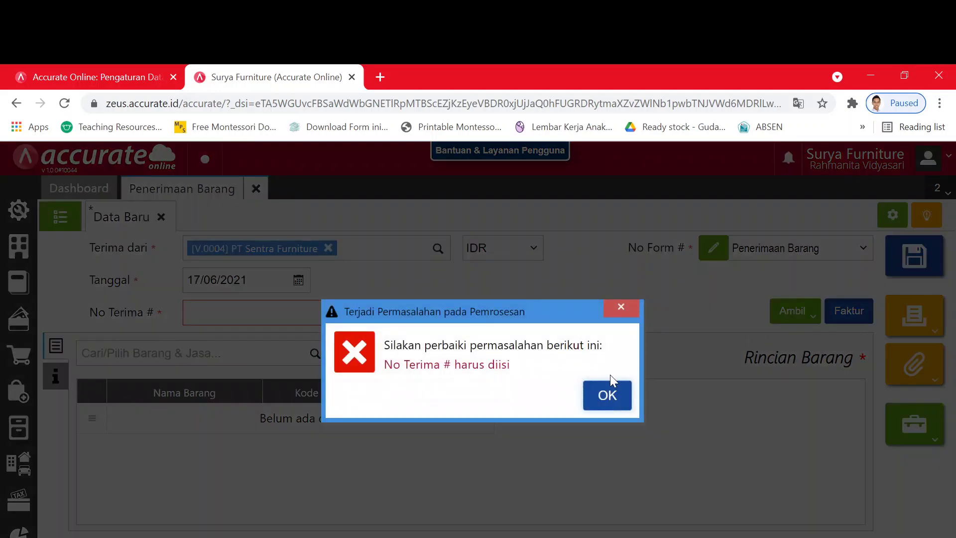
left_click(603, 402)
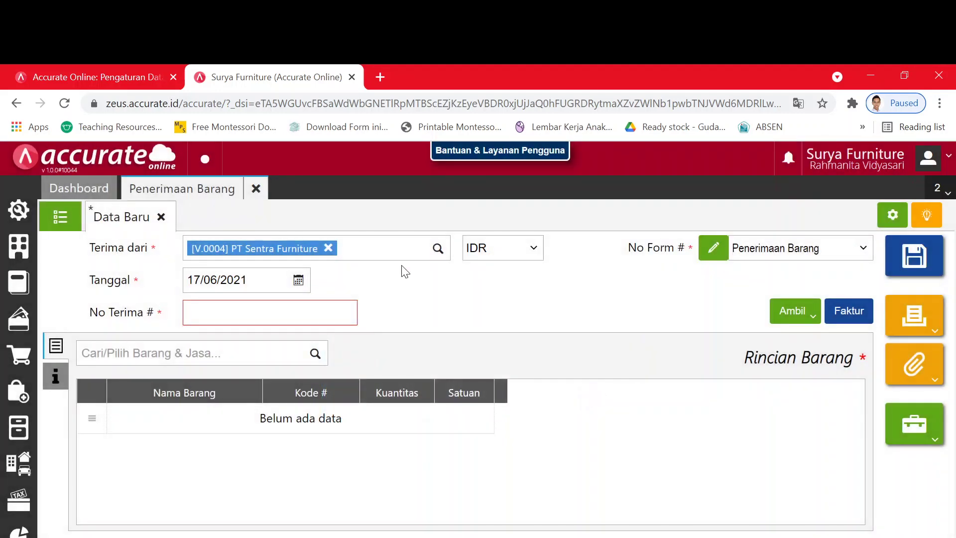
Step: Set the goods receipt's Tanggal to 04/01/2019
left_click(247, 280)
type("04012019")
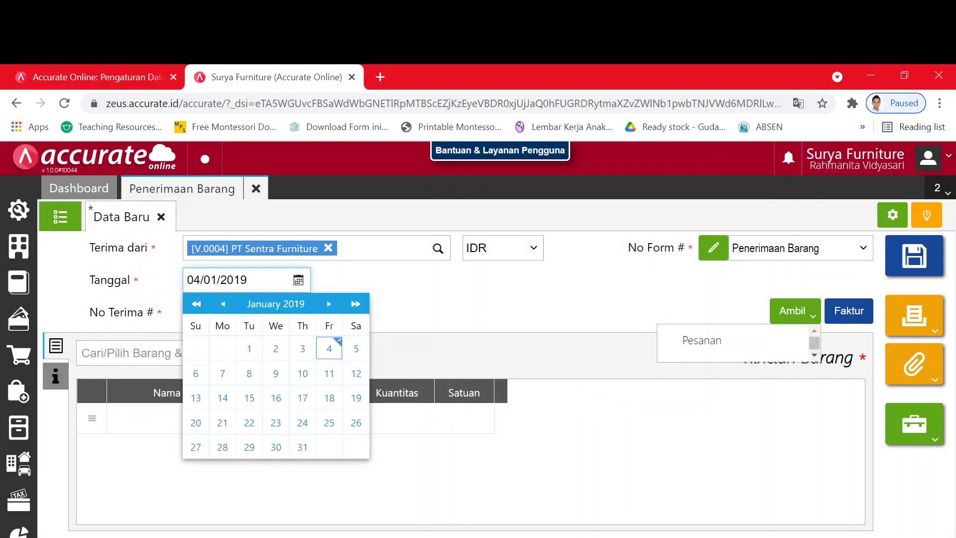
left_click(477, 325)
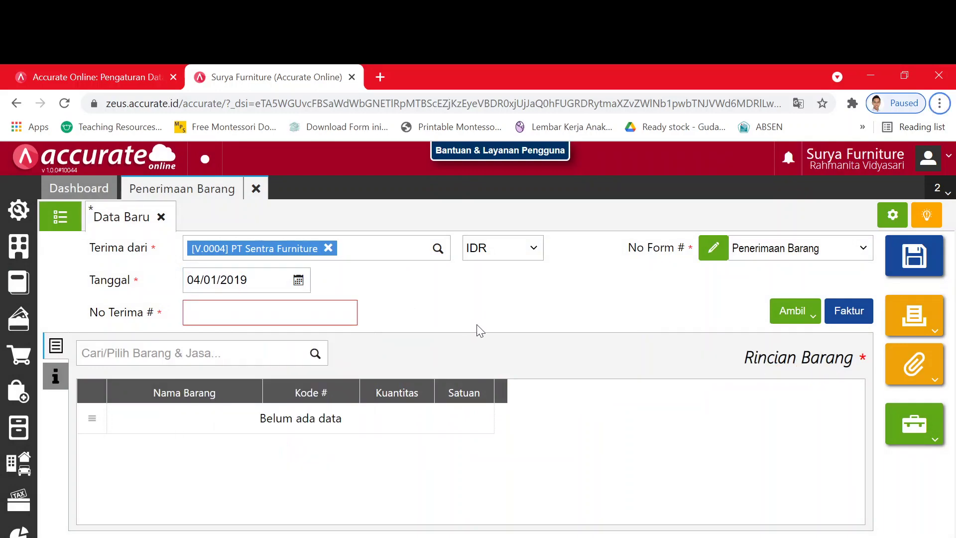
Step: Look up the Nomor Surat Jalan in the PDF and enter 9095 as the receipt's No Terima #
key("alt+Tab")
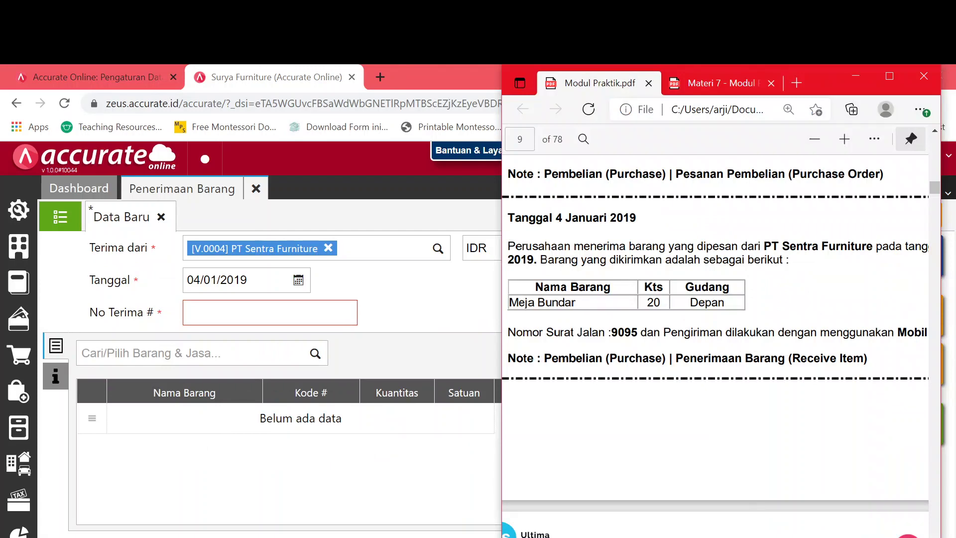
key("alt+Tab")
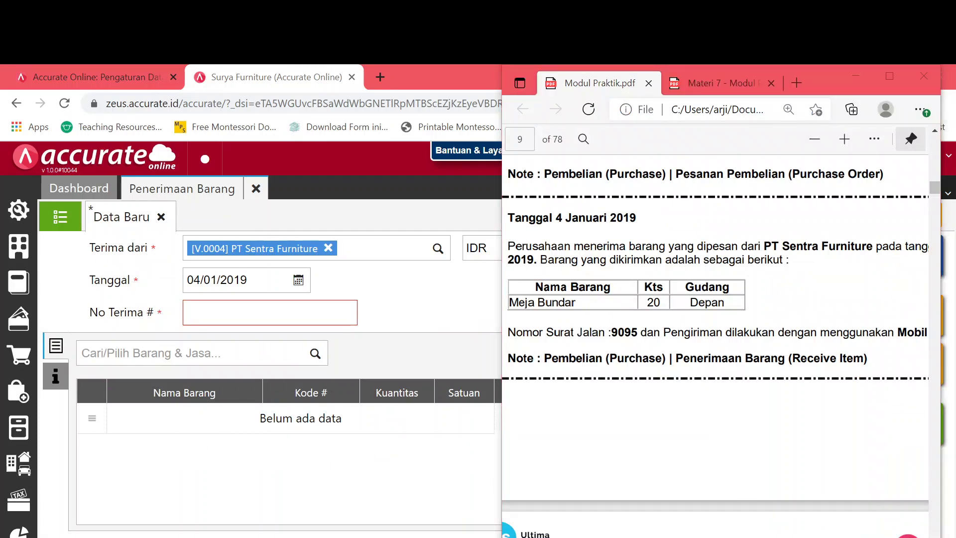
key("alt+Tab")
scroll(716, 324, "right", 2)
scroll(716, 324, "left", 2)
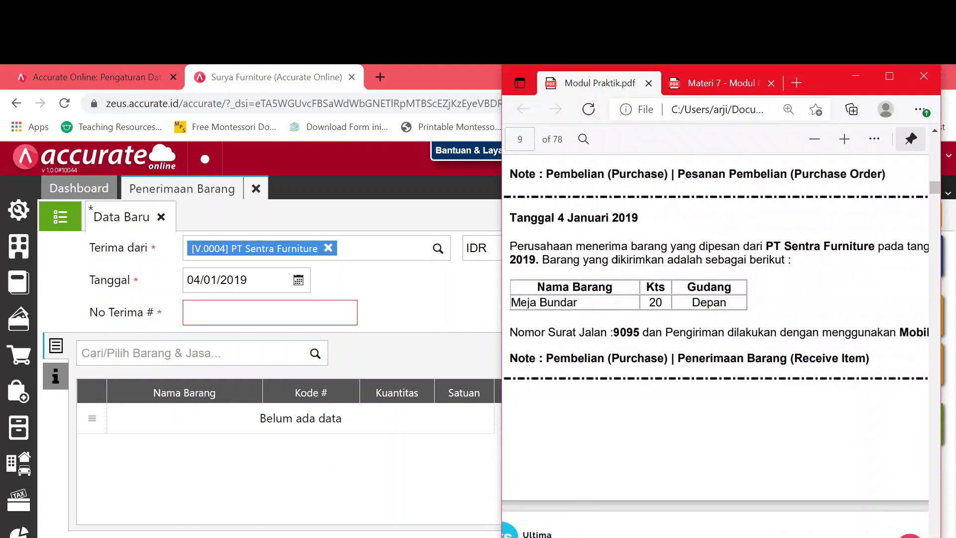
key("alt+Tab")
type("909")
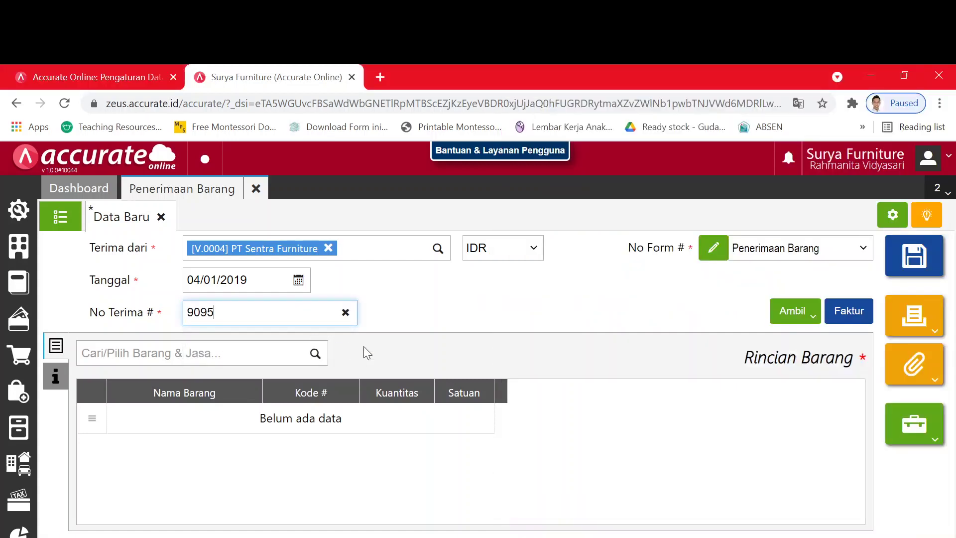
Step: Copy the PT Sentra Furniture purchase order's line of 20 PCS Meja Bundar into the goods receipt
left_click(793, 313)
left_click(743, 344)
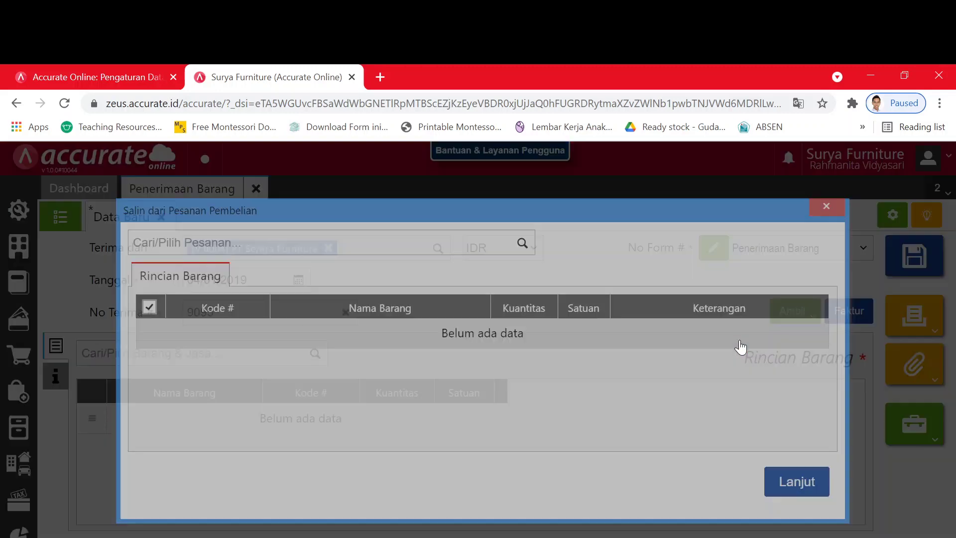
left_click(524, 249)
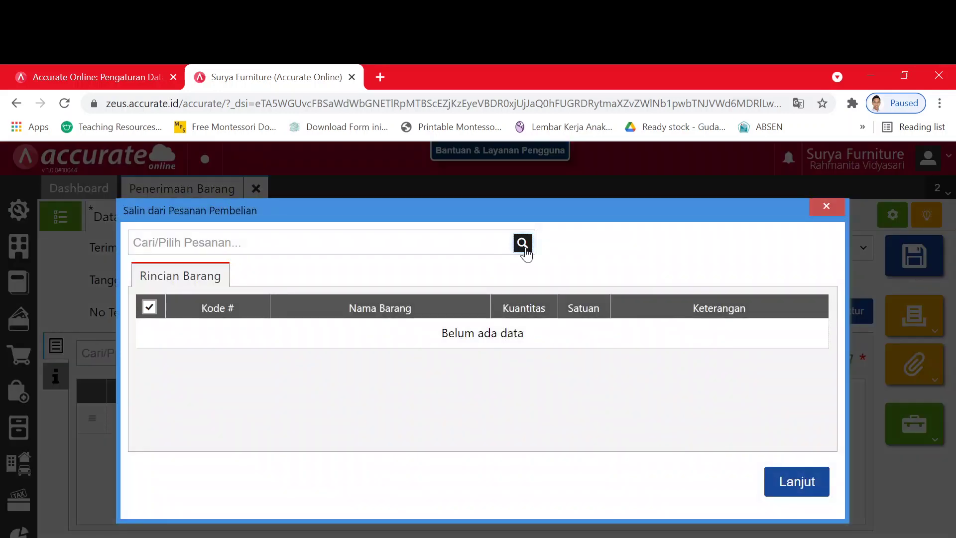
left_click(503, 279)
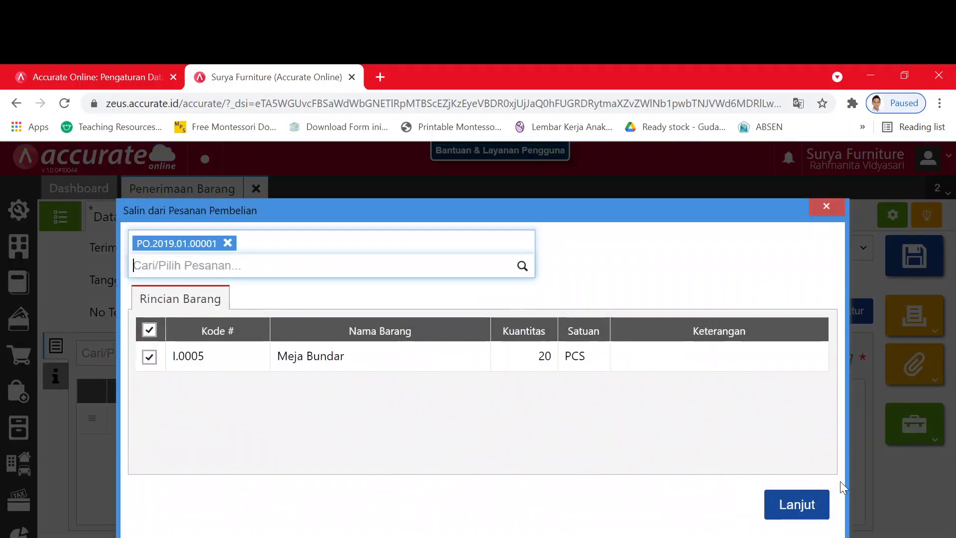
left_click(793, 506)
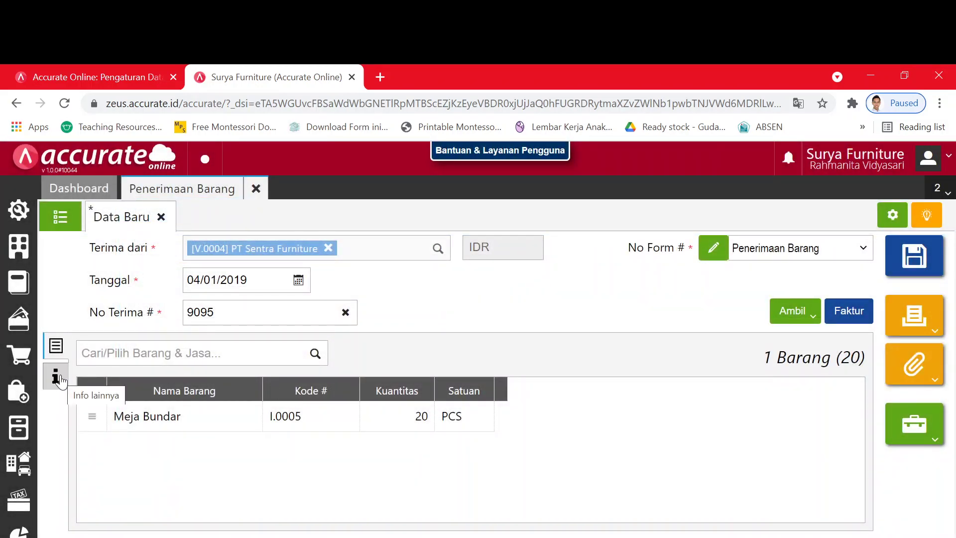
Step: Open the goods receipt's Info lainnya section and look up the 4 January delivery method in the module PDF
left_click(58, 379)
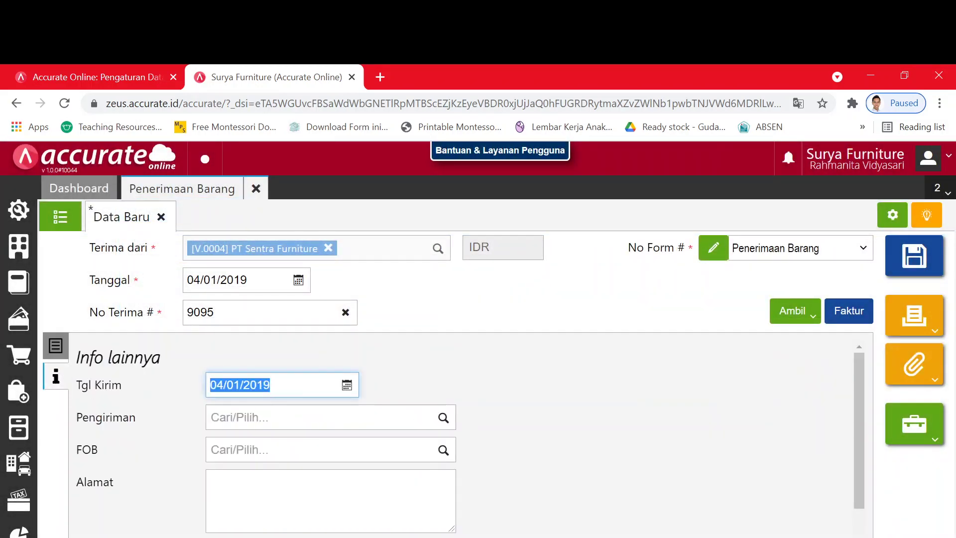
left_click(209, 417)
key("alt+Tab")
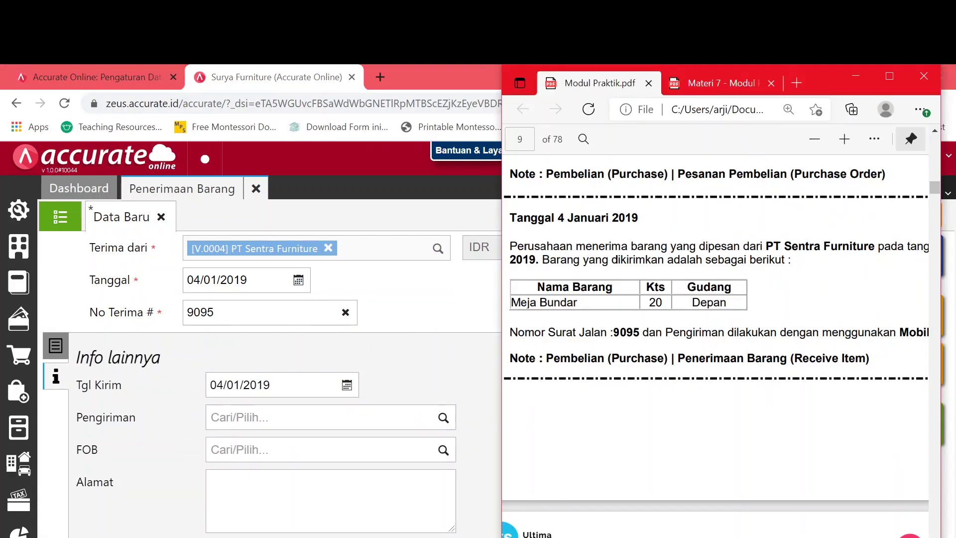
scroll(715, 329, "right", 3)
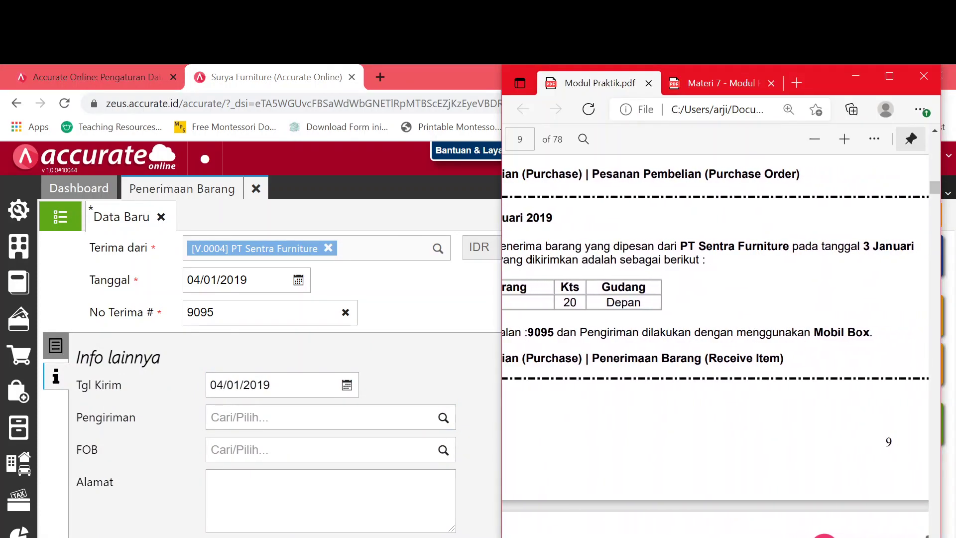
key("alt+Tab")
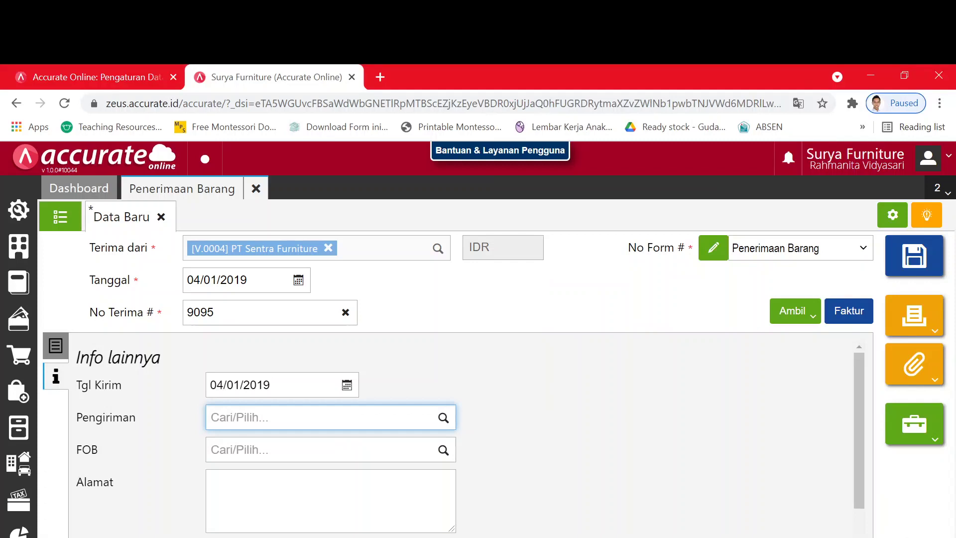
Step: Save Mobil Box as a new shipping method and assign it in the goods receipt's Pengiriman field
type("Mobil Box")
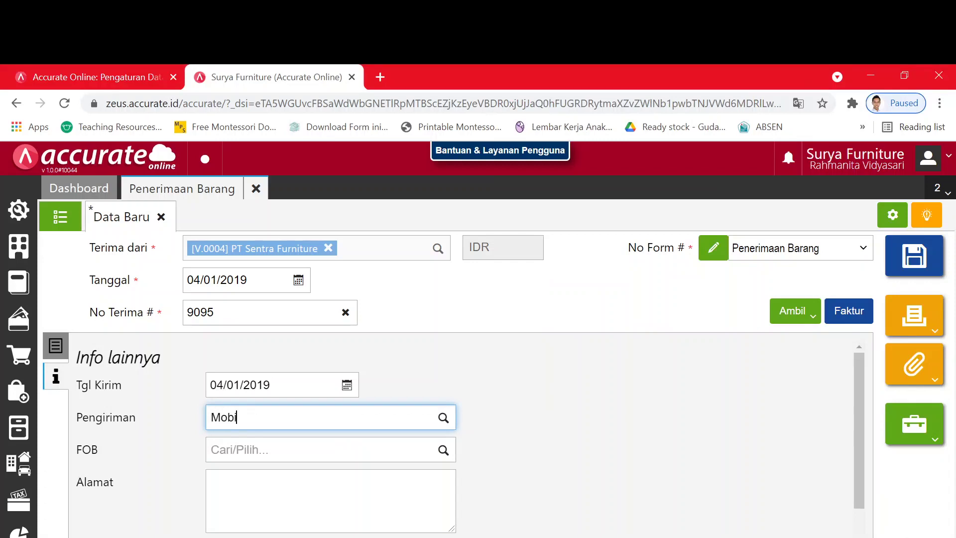
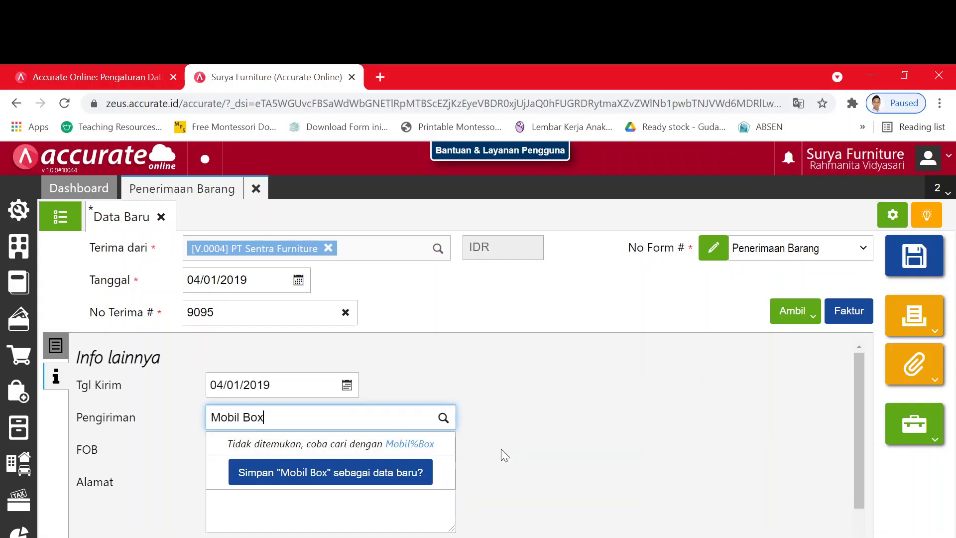
left_click(525, 456)
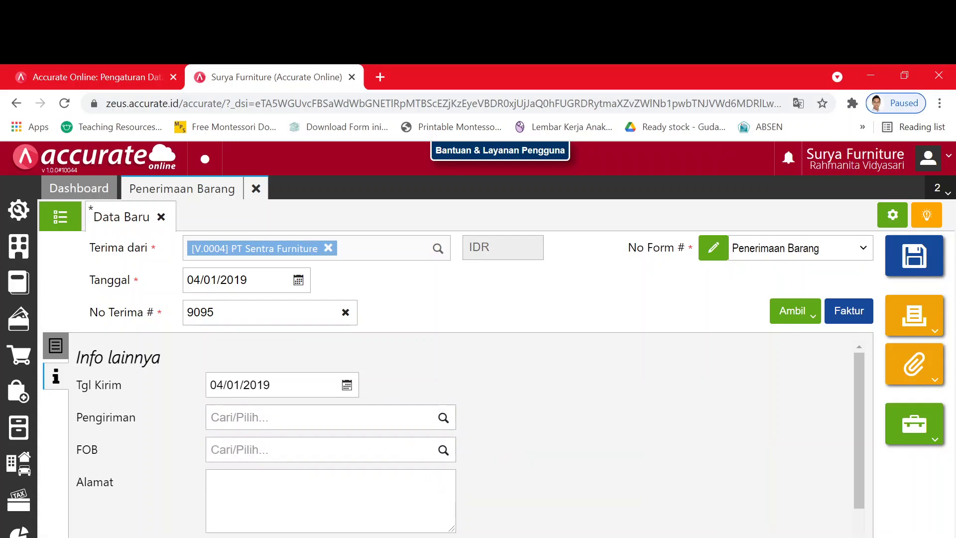
left_click(319, 418)
type("mo")
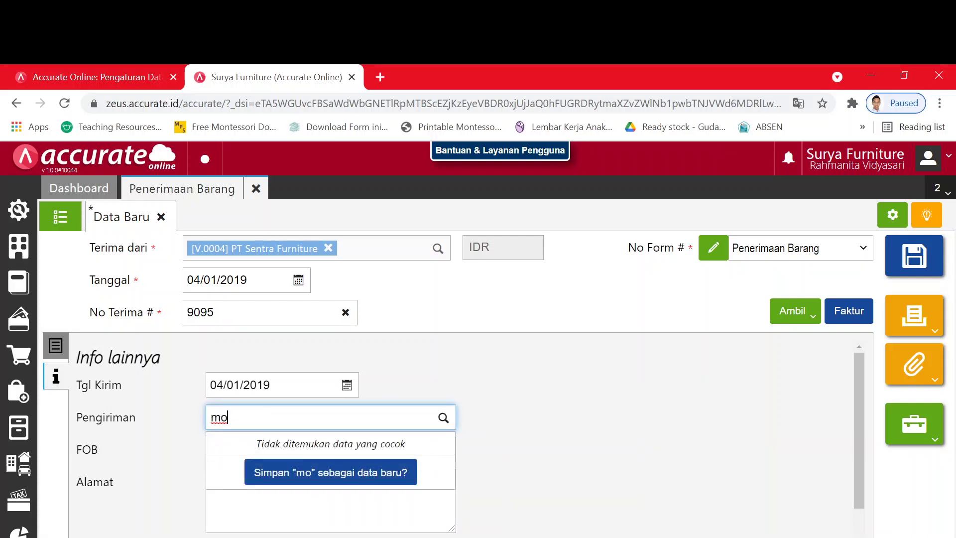
key("BackSpace")
key("BackSpace")
type("Mobil Box")
left_click(356, 471)
left_click(300, 472)
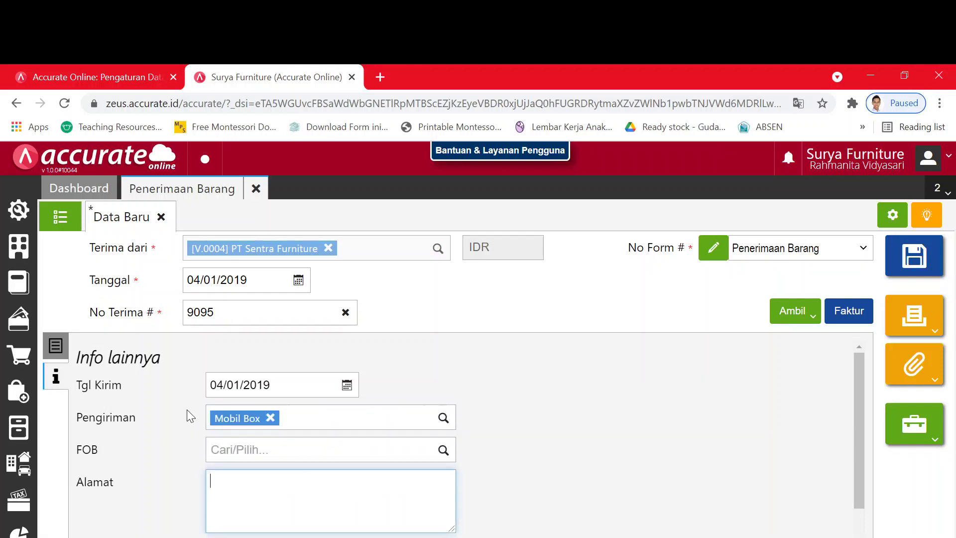
Step: Save the PT Sentra Furniture goods receipt and check it in the Penerimaan Barang list before closing the module
left_click(55, 353)
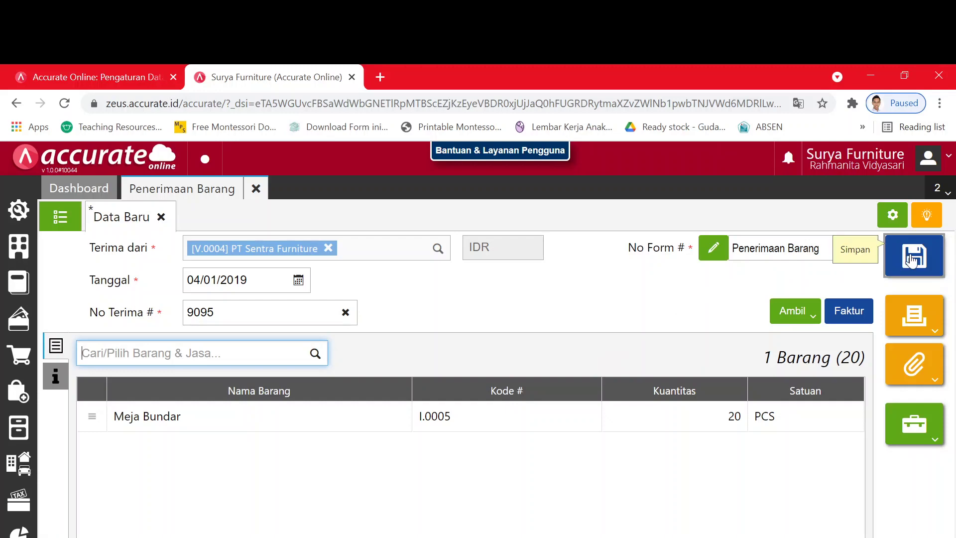
key("alt+Tab")
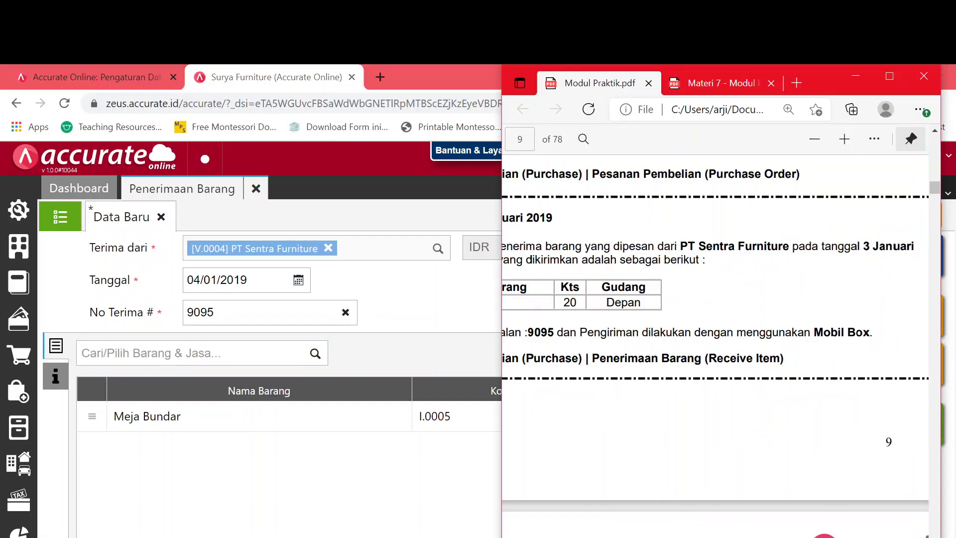
key("alt+Tab")
left_click(912, 262)
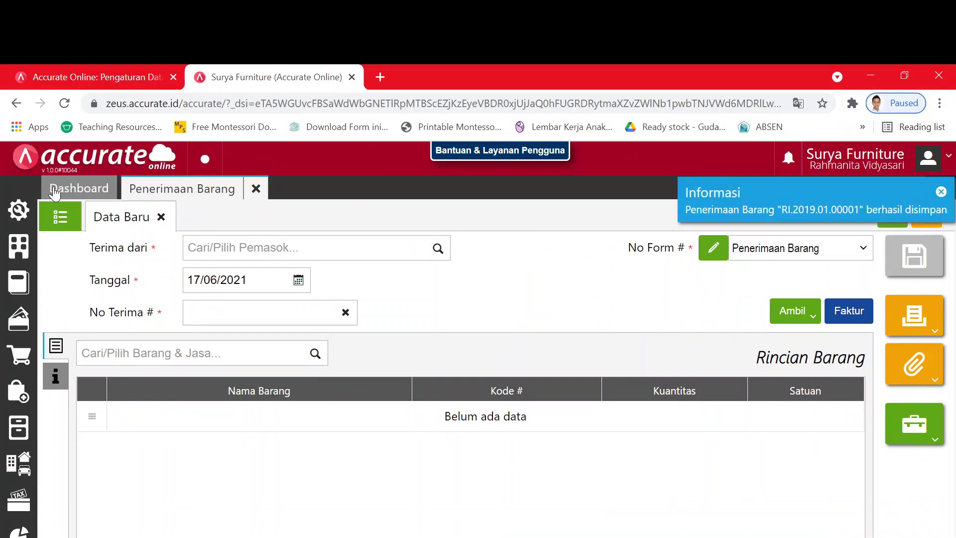
left_click(58, 217)
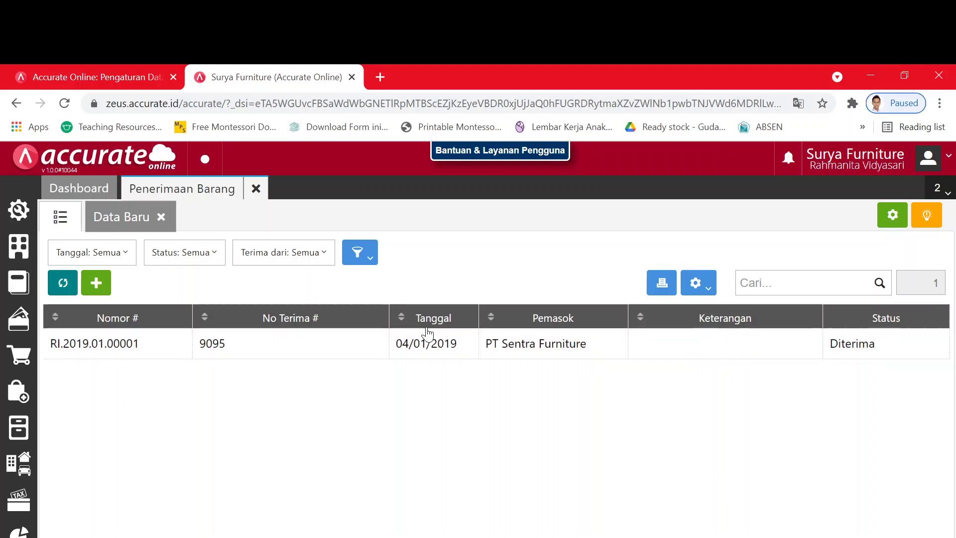
left_click(256, 188)
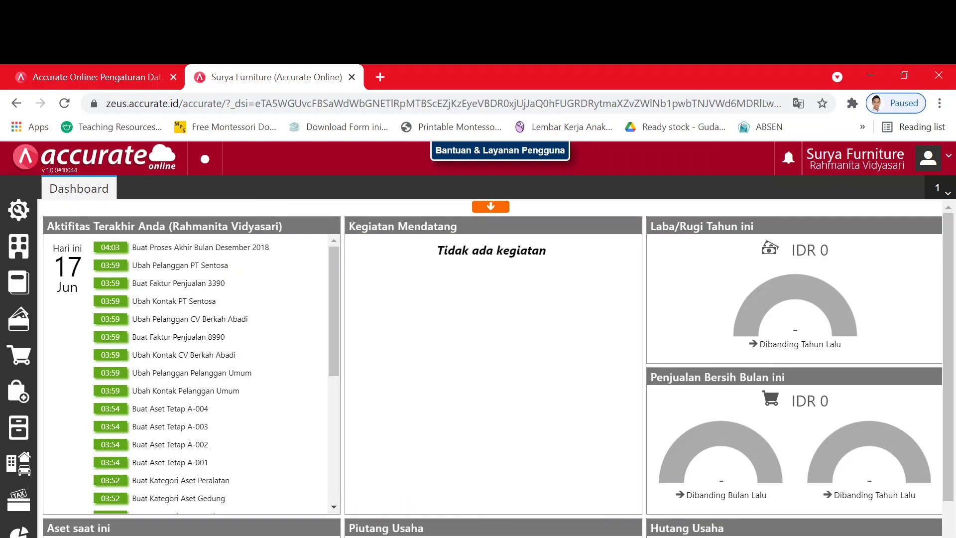
Step: Read the 5 January 2019 transaction in the practice module PDF for its supplier, items, delivery details and required form
left_click(484, 537)
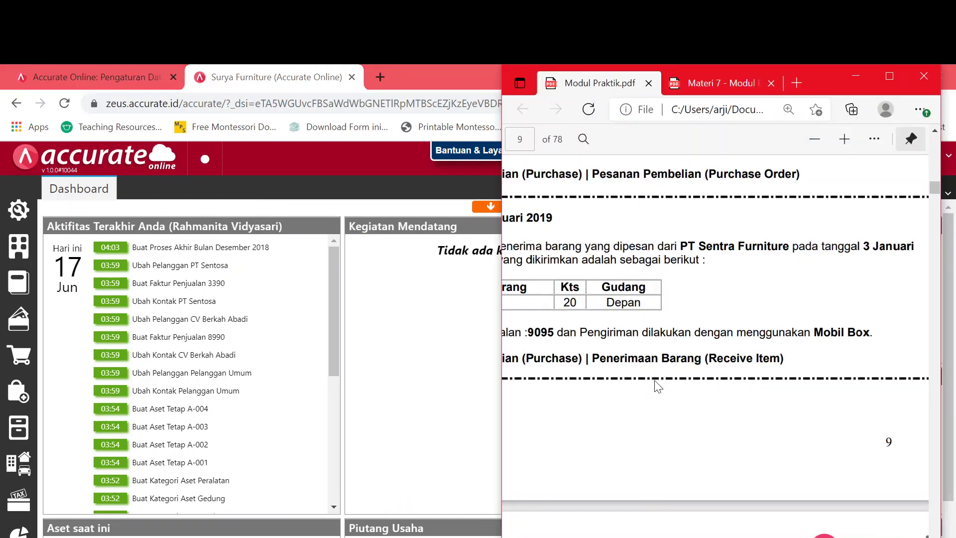
scroll(657, 387, "left", 4)
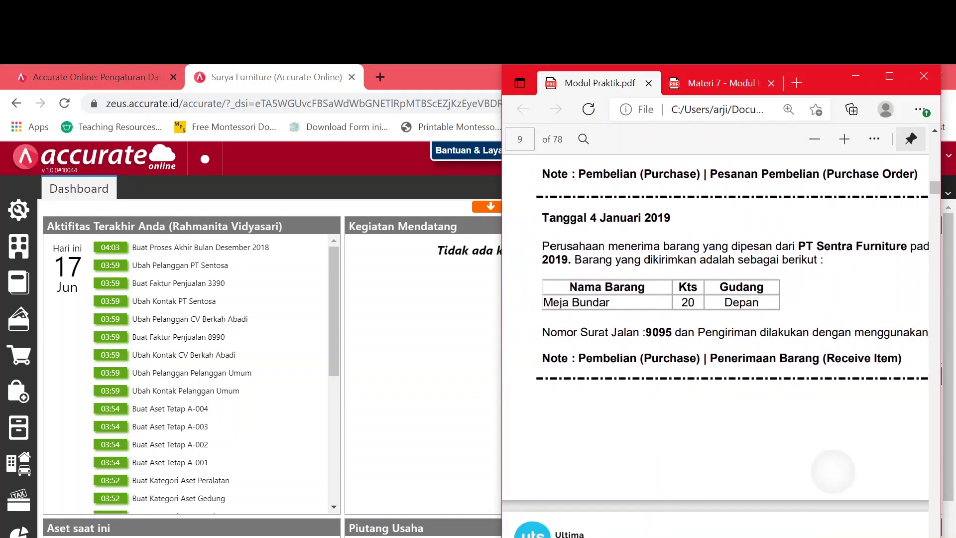
scroll(716, 348, "down", 5)
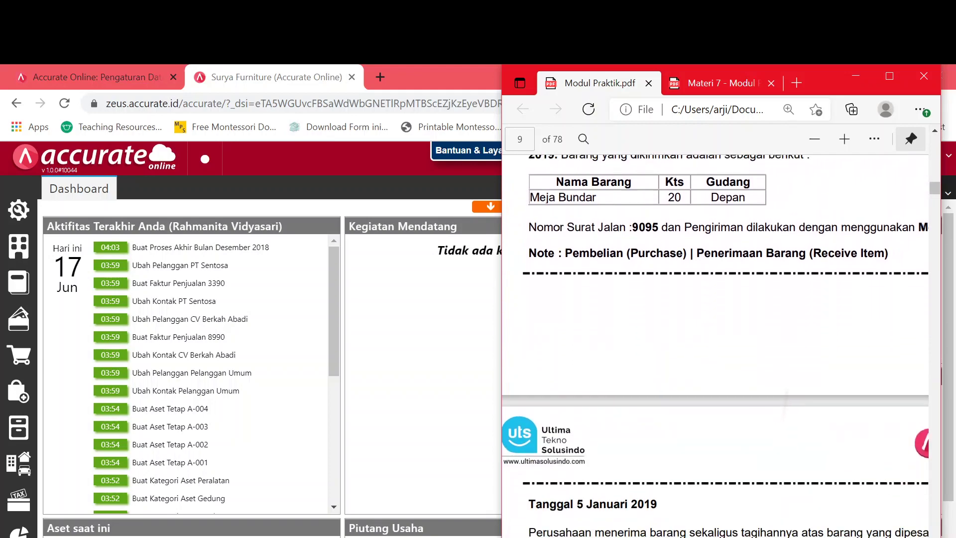
scroll(715, 348, "down", 3)
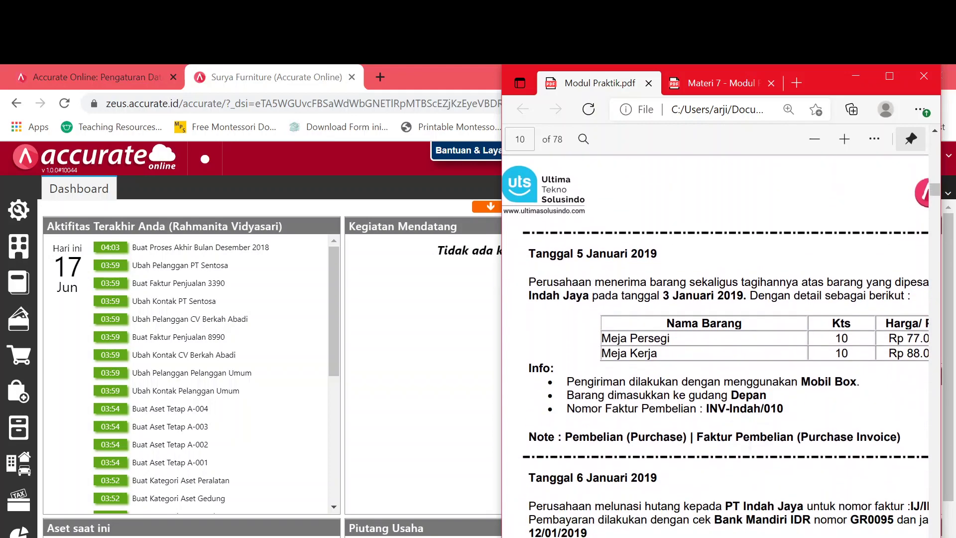
scroll(716, 348, "right", 1)
scroll(716, 348, "down", 1)
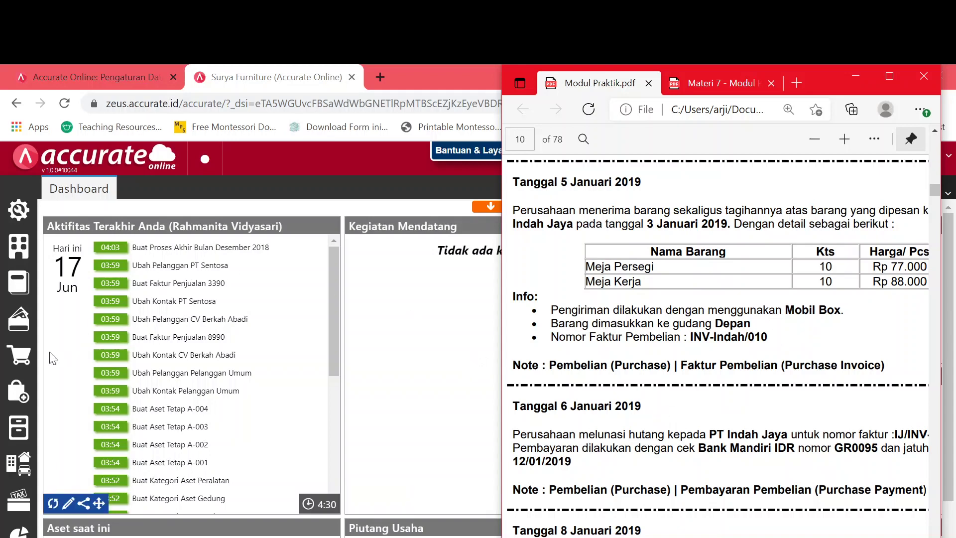
left_click(19, 393)
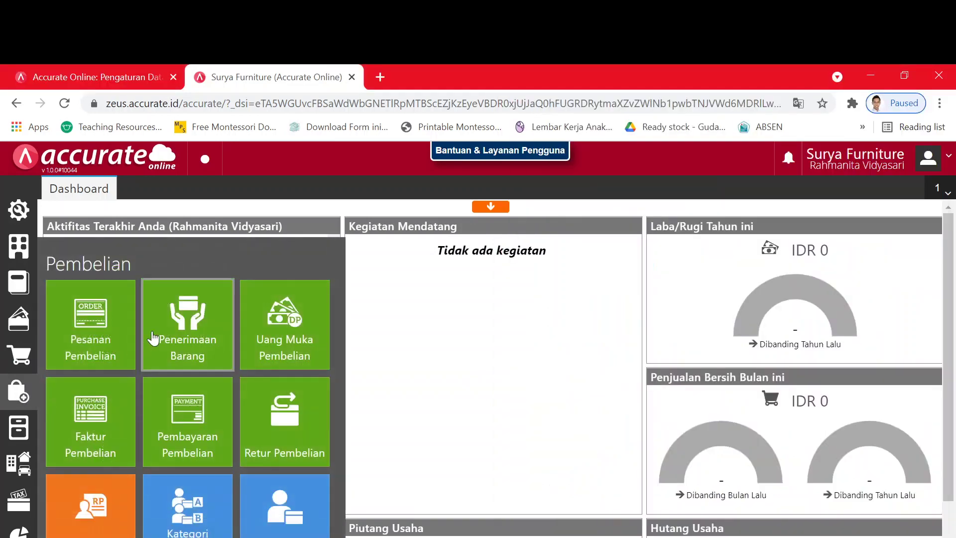
left_click(169, 324)
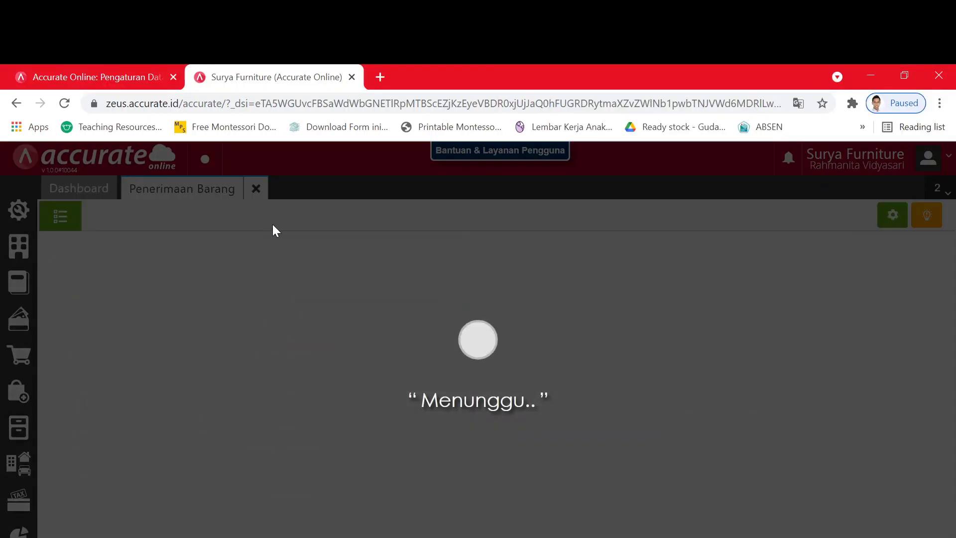
type("indah")
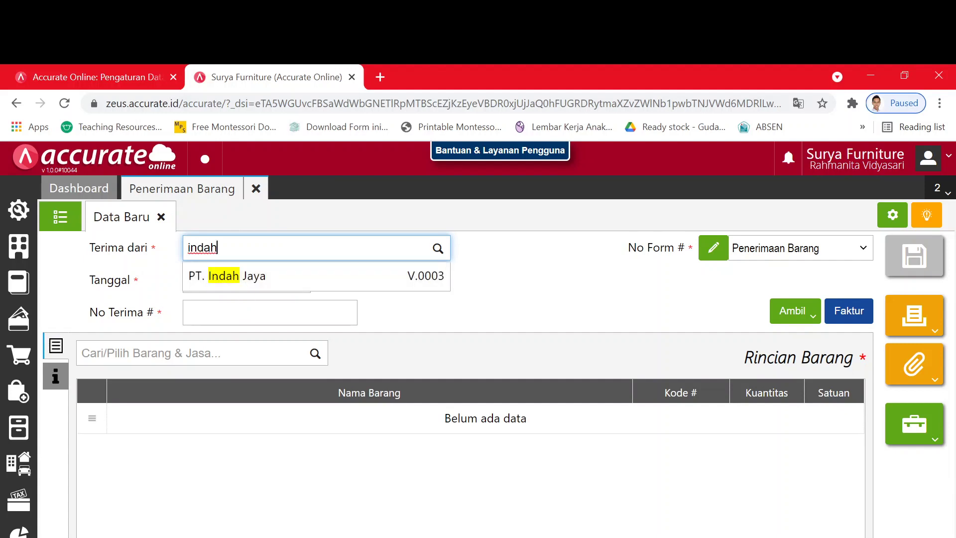
left_click(243, 284)
key("Tab")
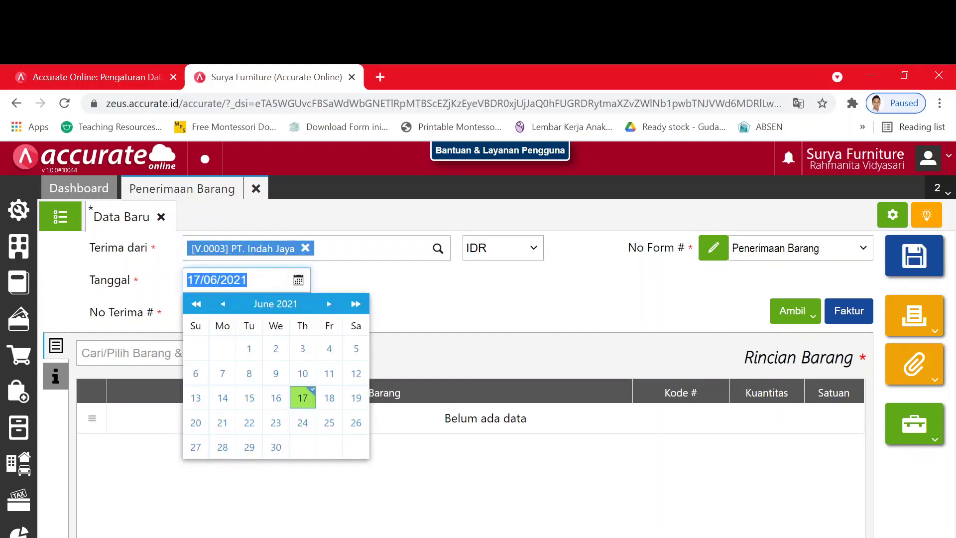
type("05/01/2019")
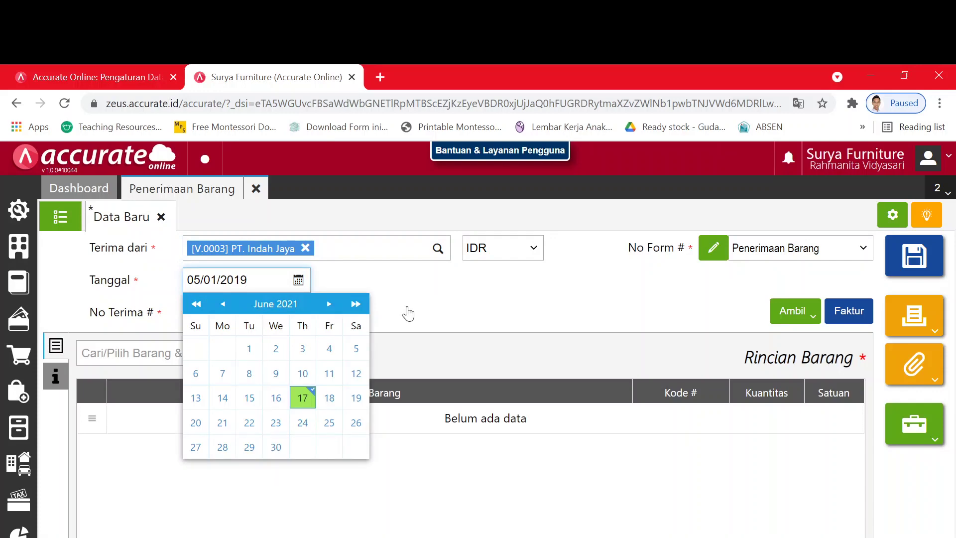
left_click(474, 315)
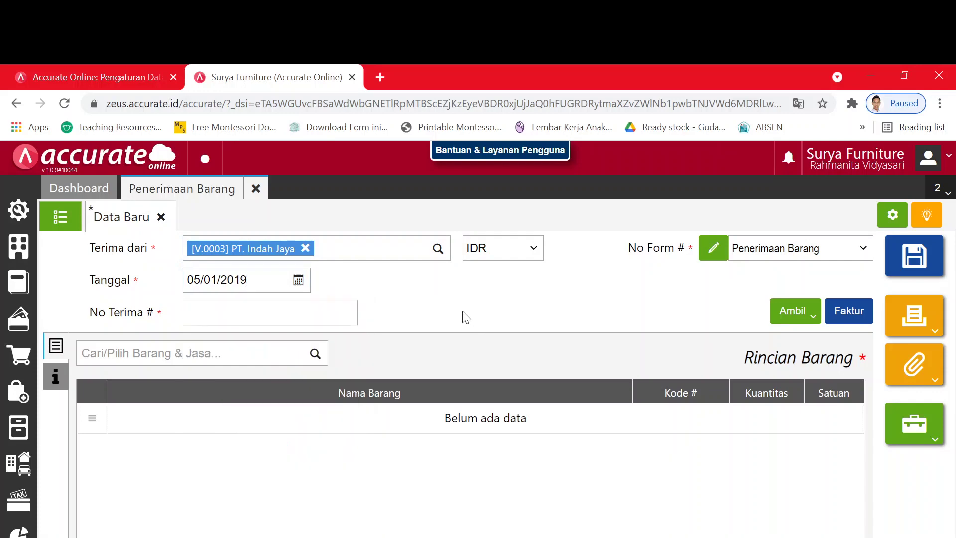
key("alt+Tab")
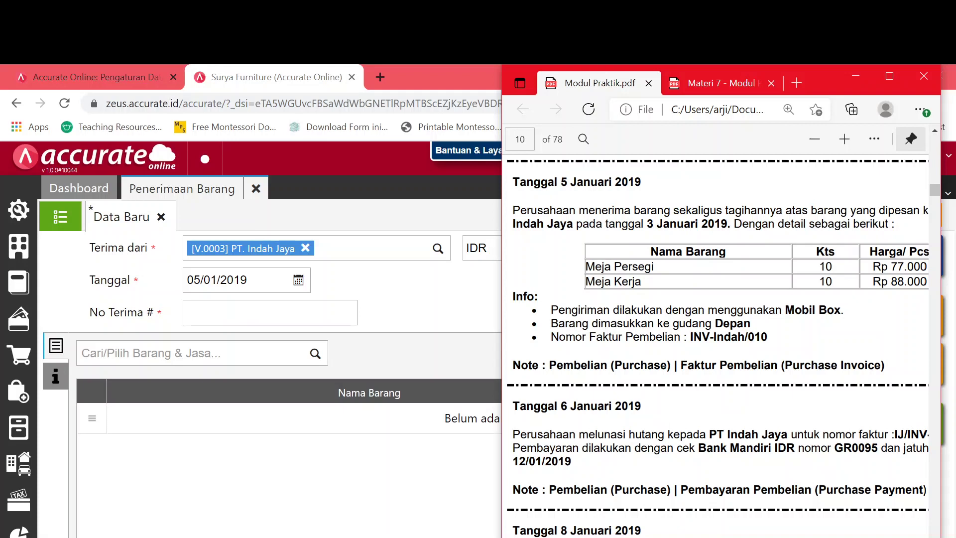
left_click_drag(513, 210, 755, 224)
left_click(797, 211)
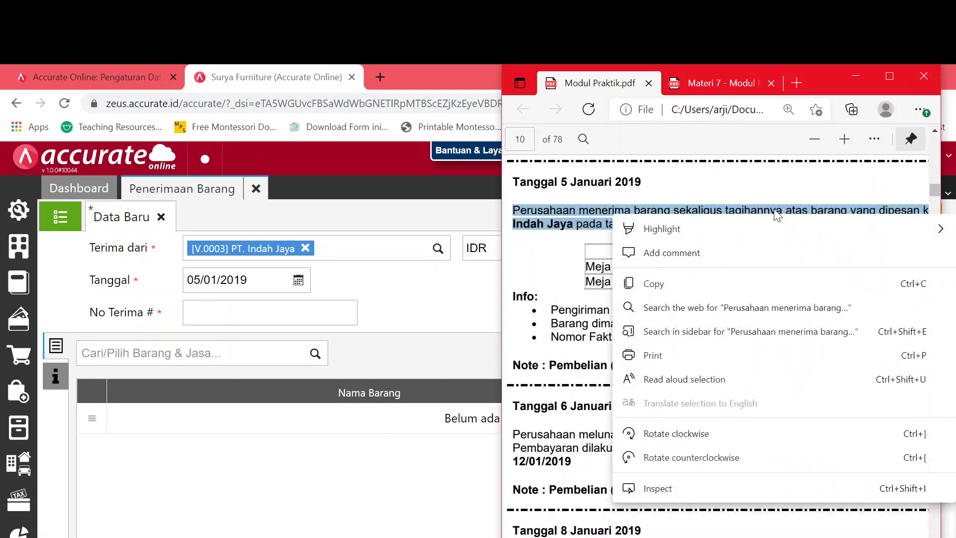
left_click(782, 205)
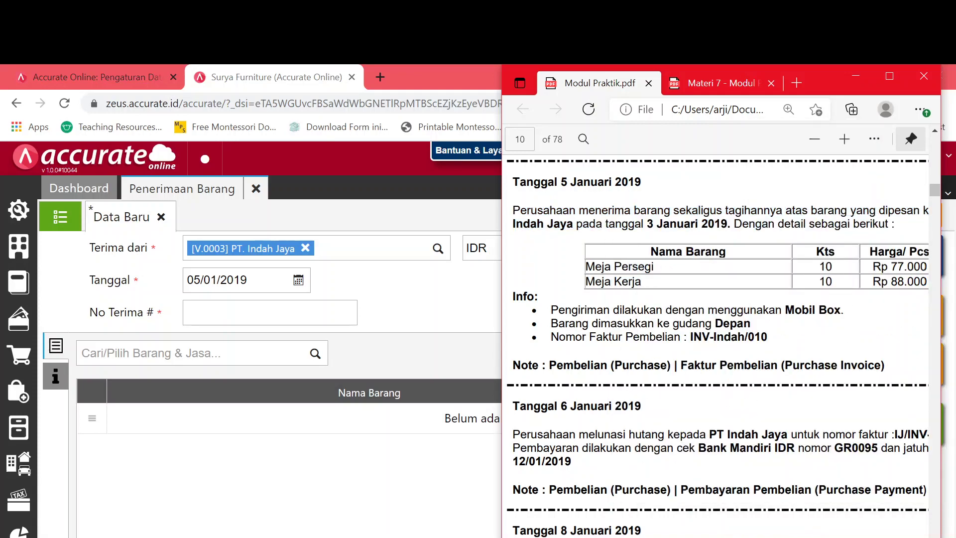
left_click_drag(677, 365, 886, 365)
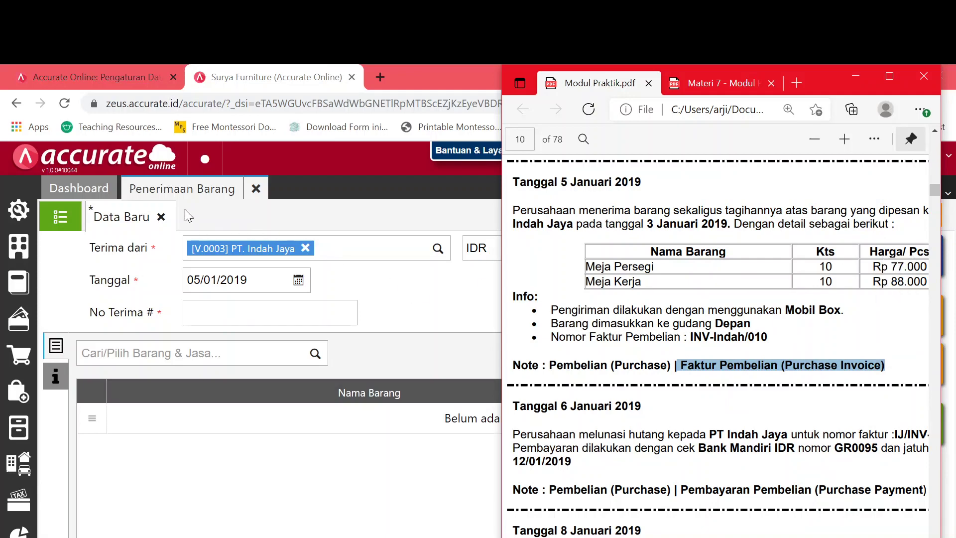
left_click(160, 217)
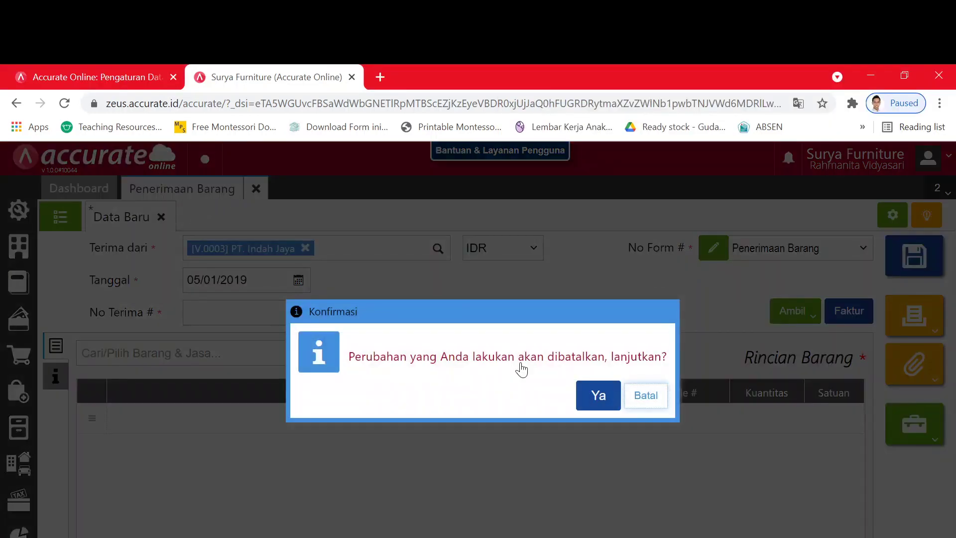
left_click(598, 396)
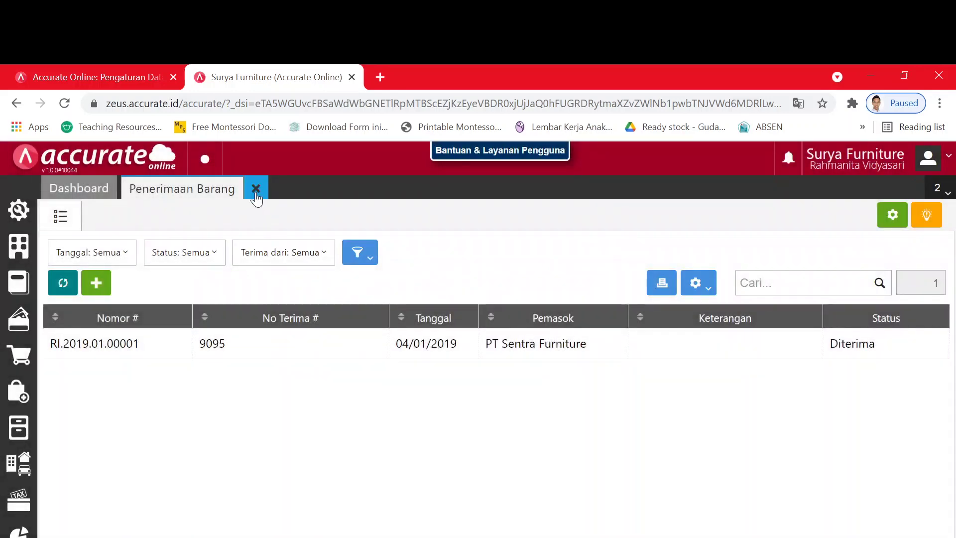
left_click(256, 189)
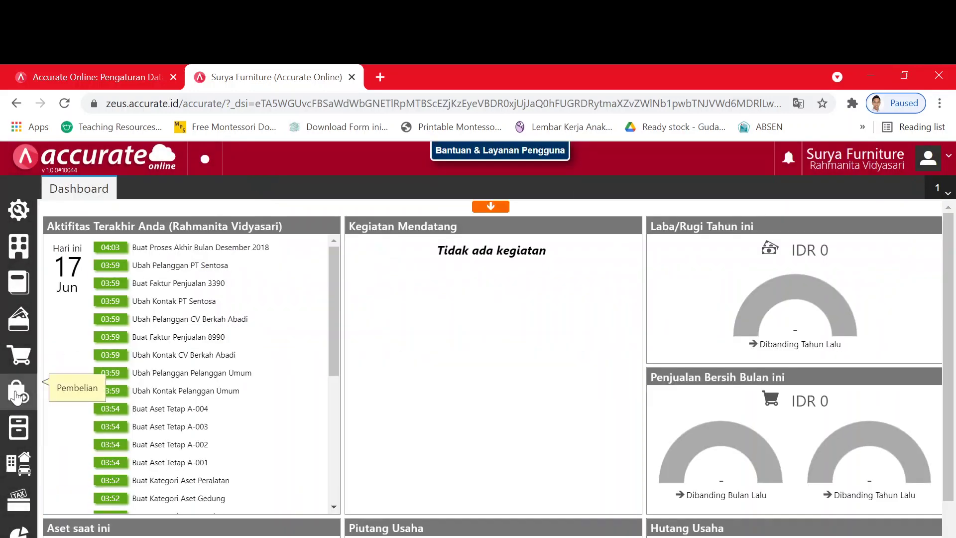
Step: Open a new Faktur Pembelian form and review the 4 and 5 January 2019 transactions in the practice module PDF
left_click(18, 395)
left_click(92, 419)
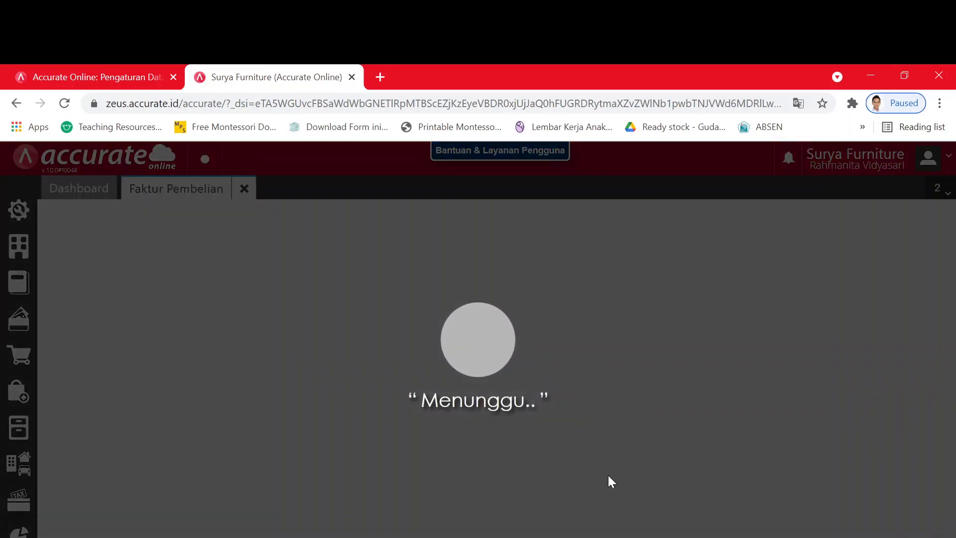
key("alt+Tab")
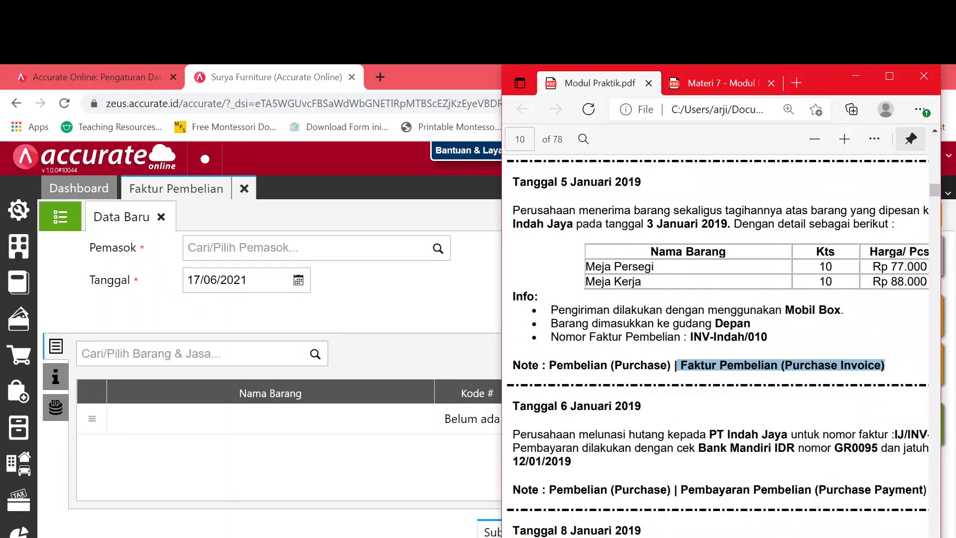
scroll(718, 348, "up", 5)
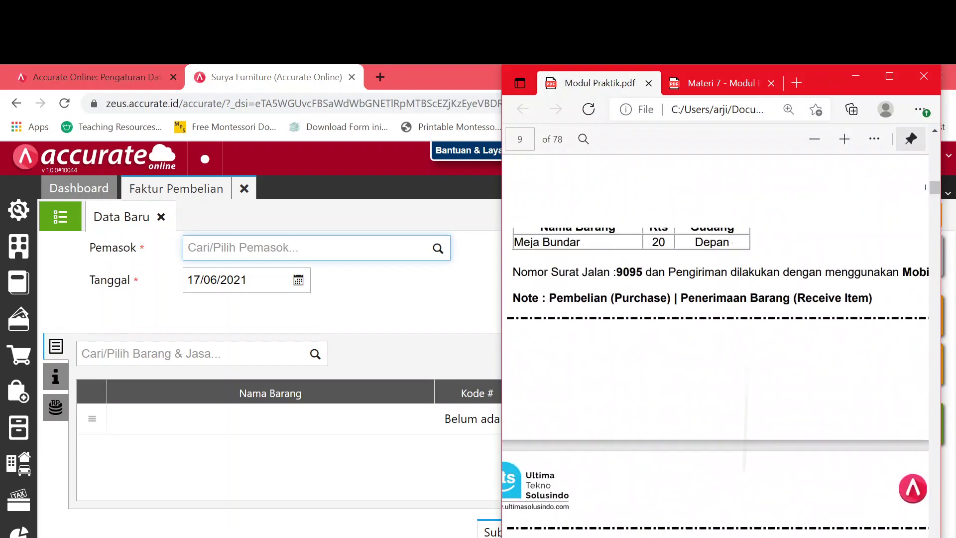
scroll(717, 299, "up", 2)
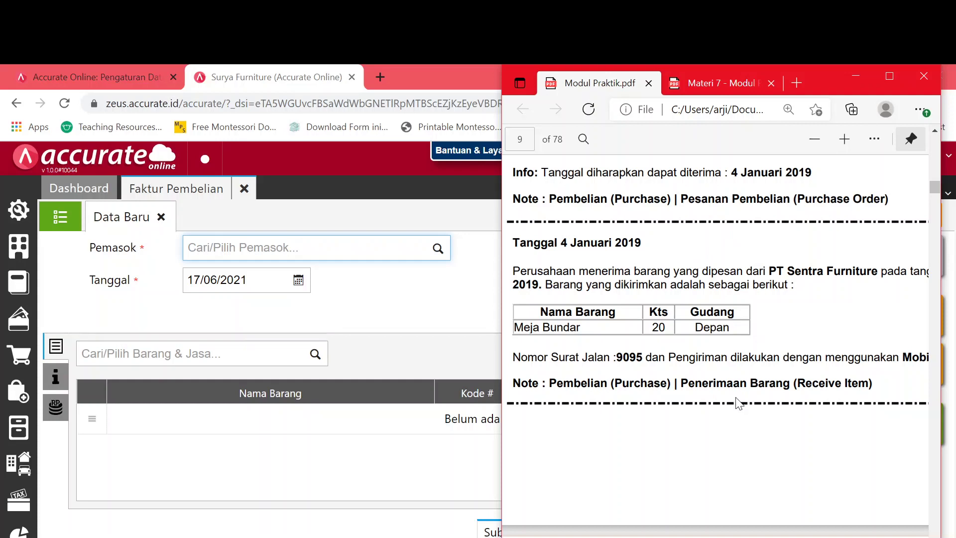
scroll(740, 404, "down", 6)
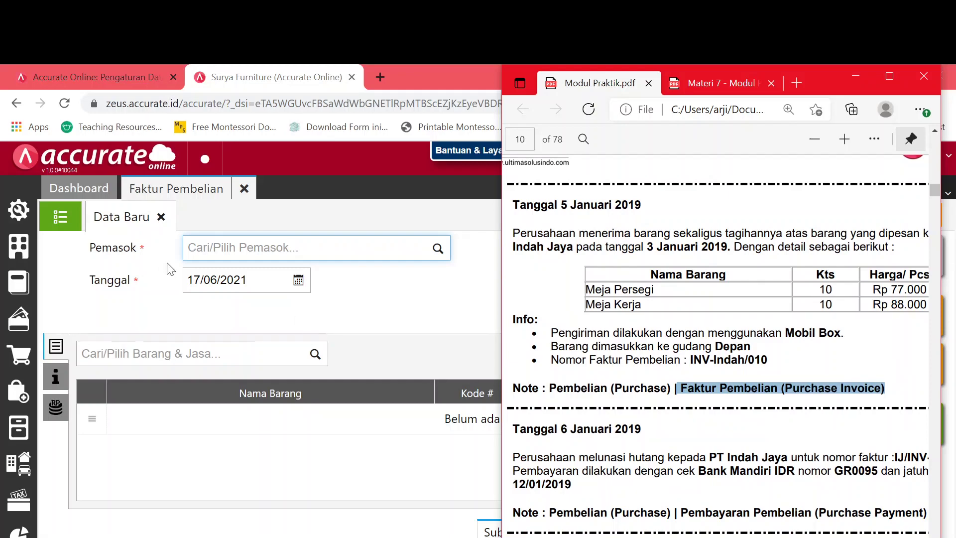
Step: Set the purchase invoice's supplier to PT. Indah Jaya and its date to 05/01/2019
key("alt+Tab")
type("inda")
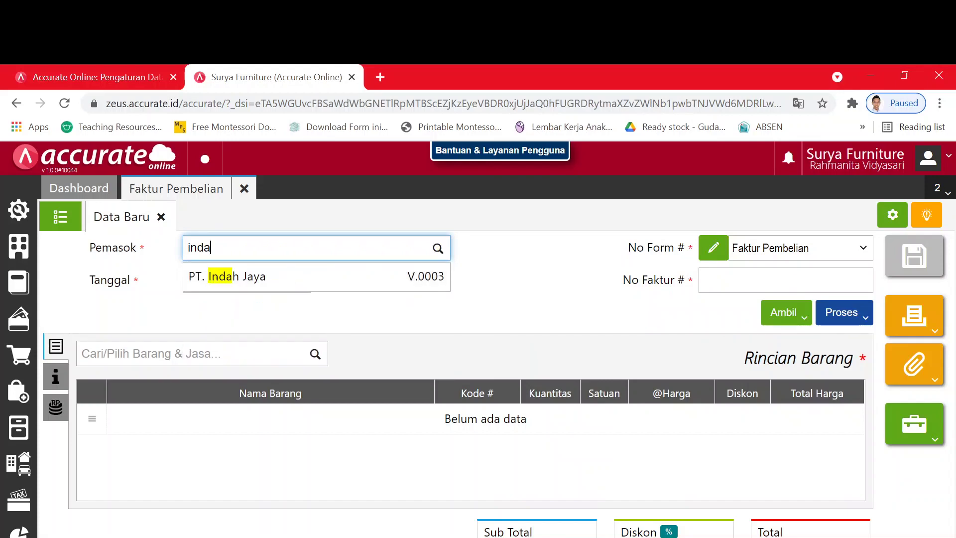
left_click(234, 321)
left_click(239, 248)
type("indah")
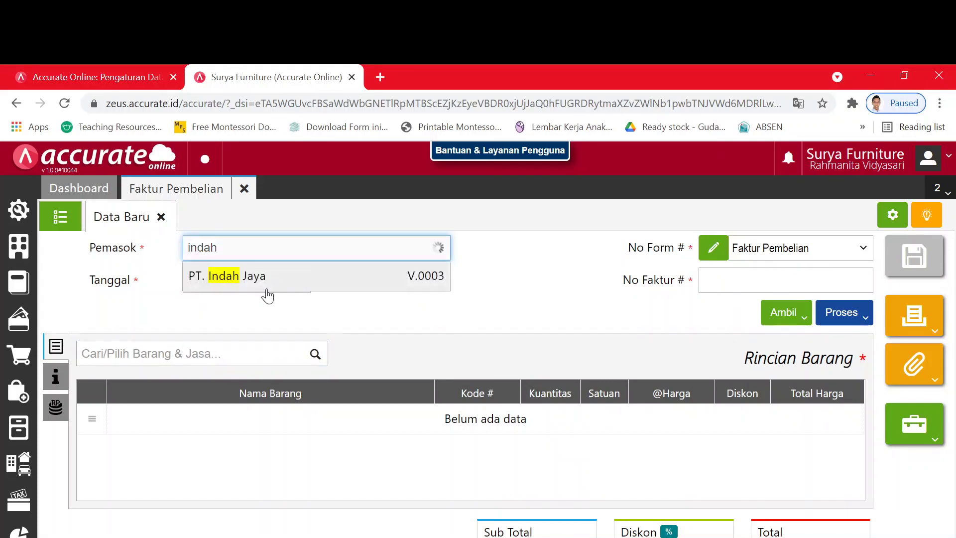
left_click(267, 280)
type("05012019")
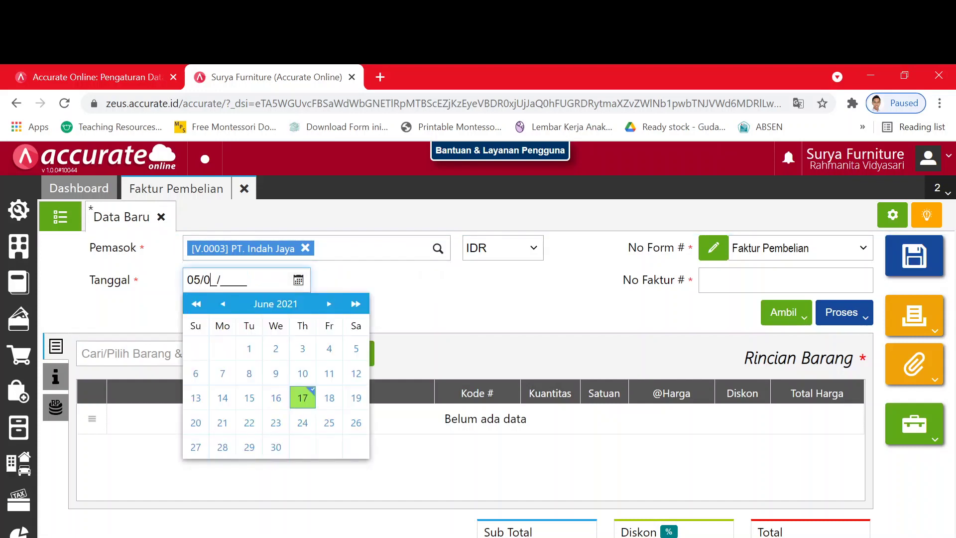
left_click(467, 284)
Step: Enter INV-Indah/010 as the purchase invoice number, checking it against the practice module PDF
left_click(786, 280)
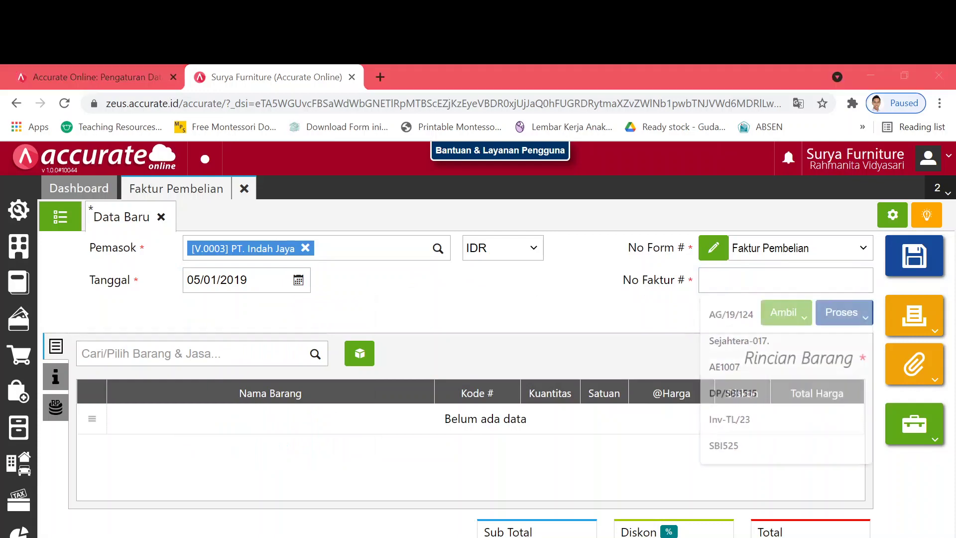
key("alt+Tab")
key("alt+Tab")
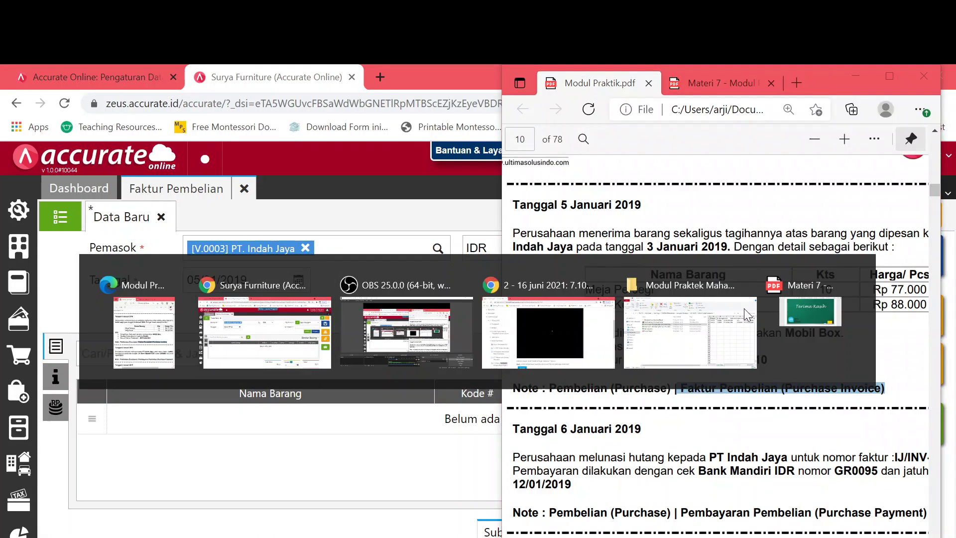
type("INV-In")
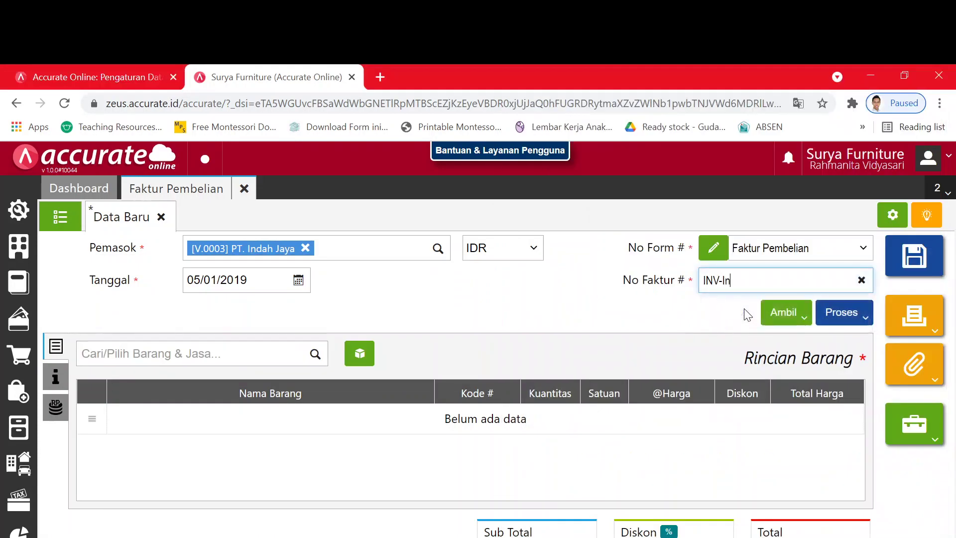
type("dah/010")
key("alt+Tab")
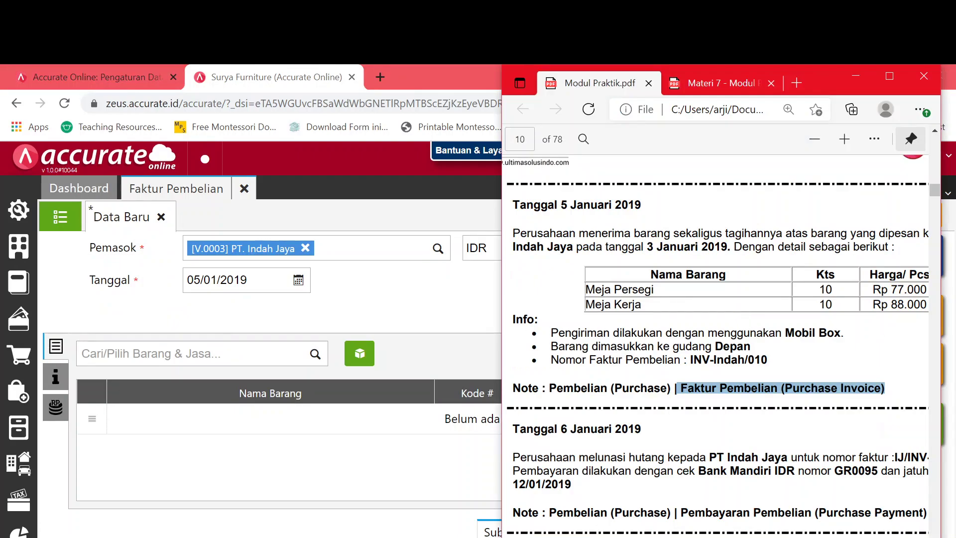
key("alt+Tab")
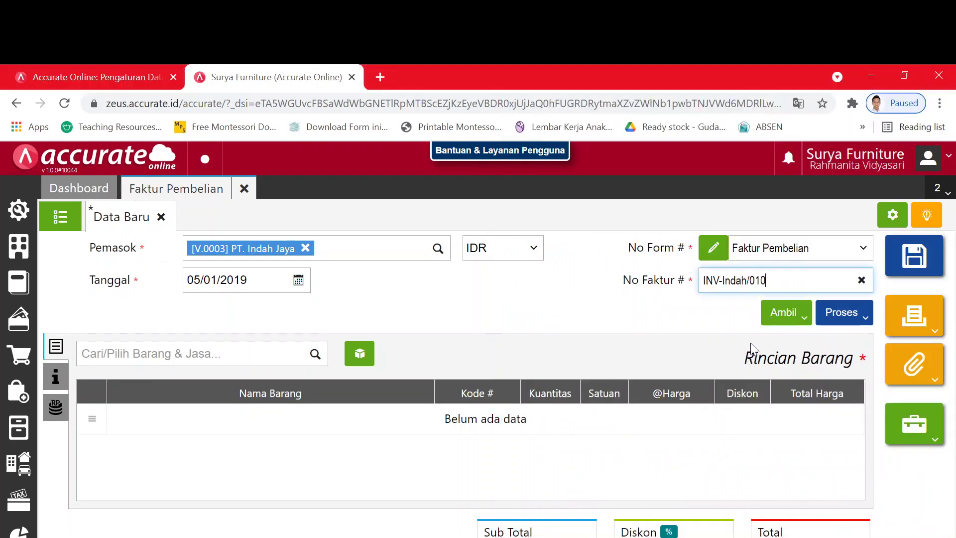
Step: Copy the Meja Persegi and Meja Kerja lines into the invoice from PT. Indah Jaya's 03/01/2019 purchase order
left_click(786, 314)
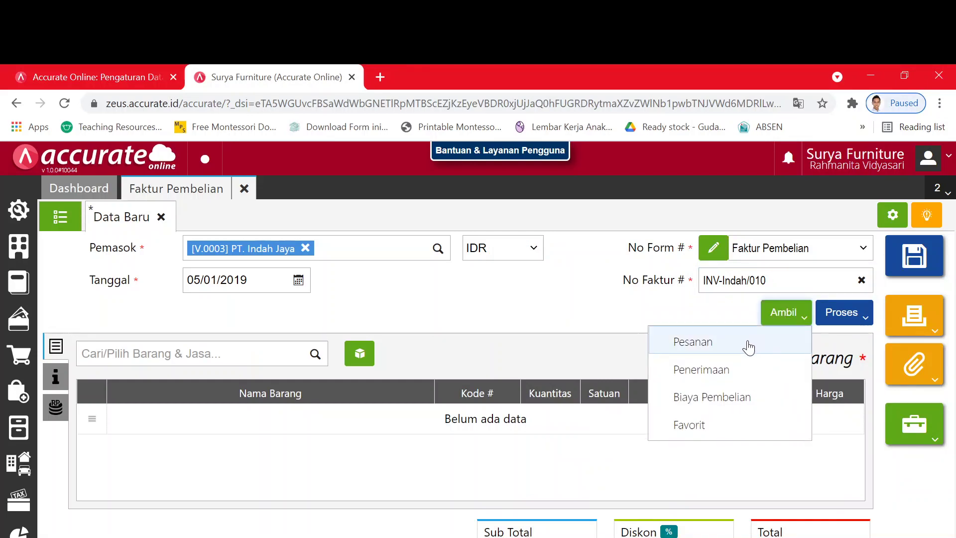
left_click(748, 348)
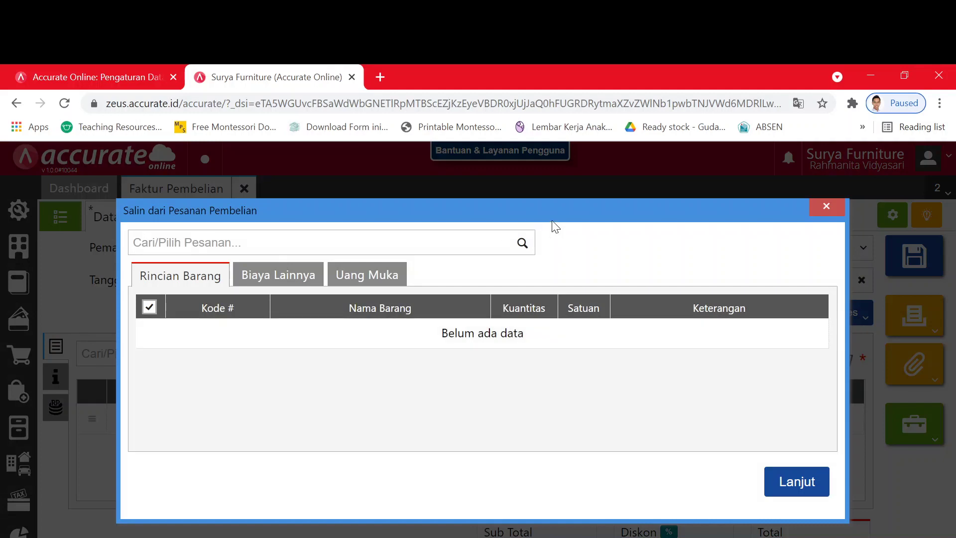
left_click(522, 249)
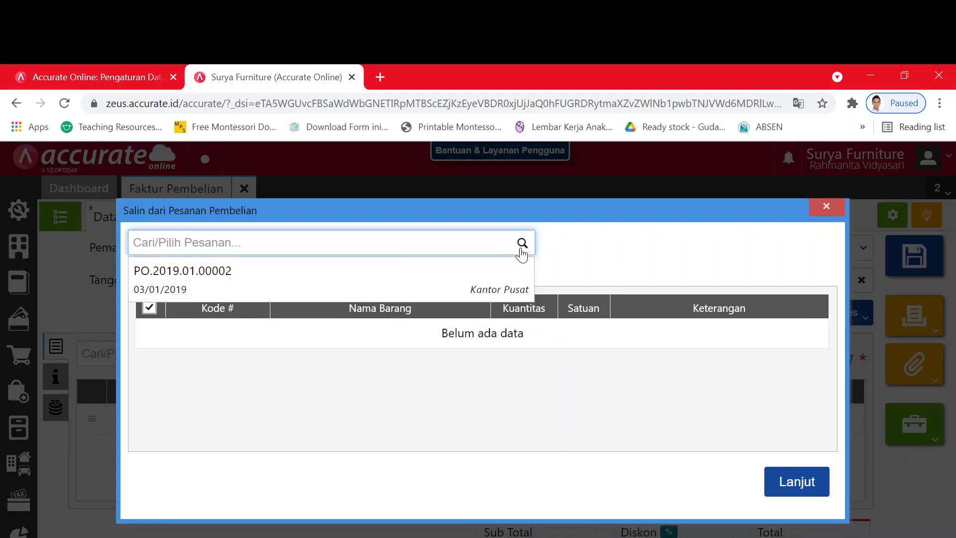
left_click(519, 272)
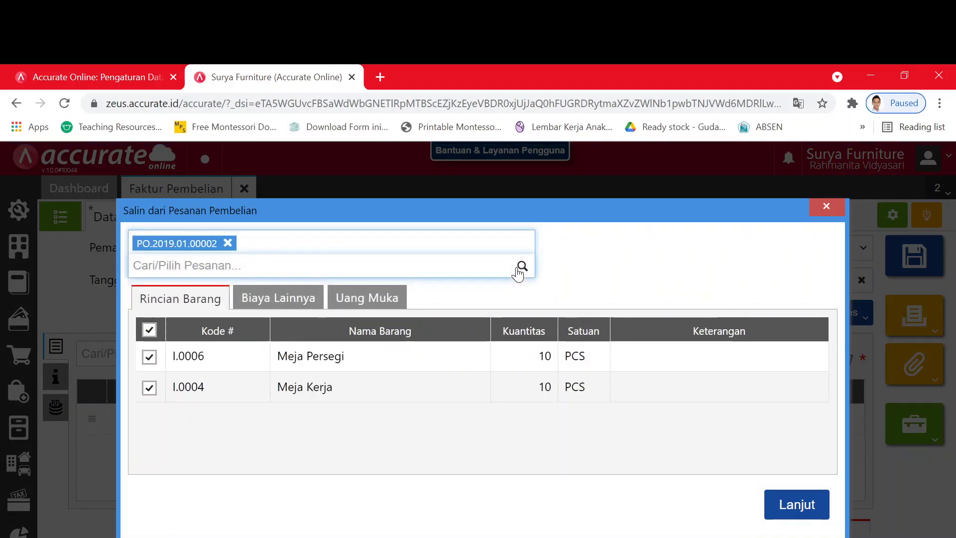
left_click(805, 512)
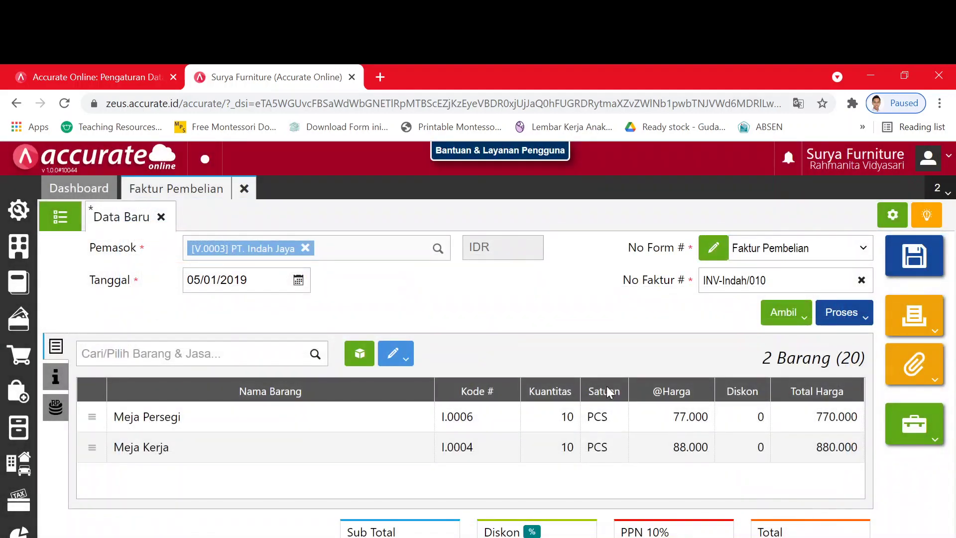
Step: Set the invoice's Pengiriman to Mobil Box in the Info lainnya section
left_click(55, 377)
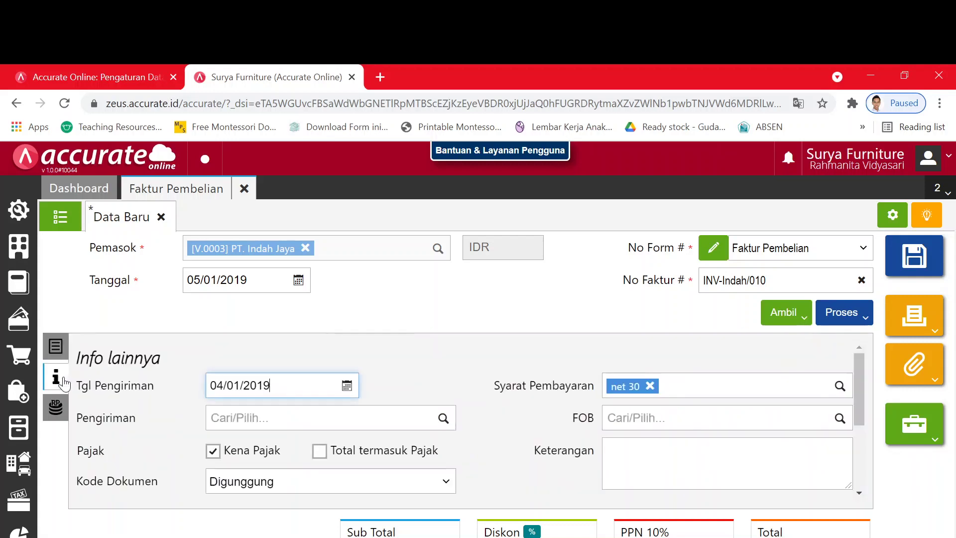
key("Tab")
type("mo")
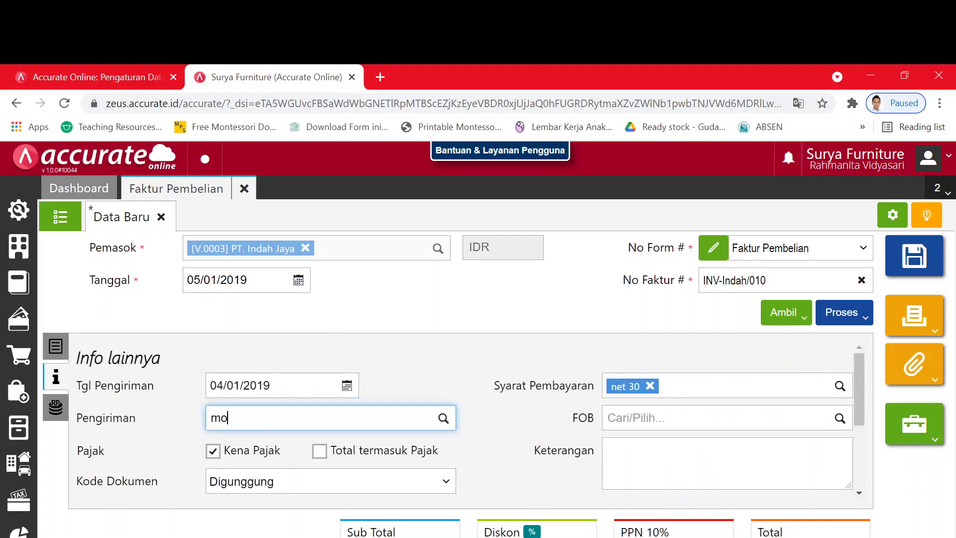
left_click(275, 451)
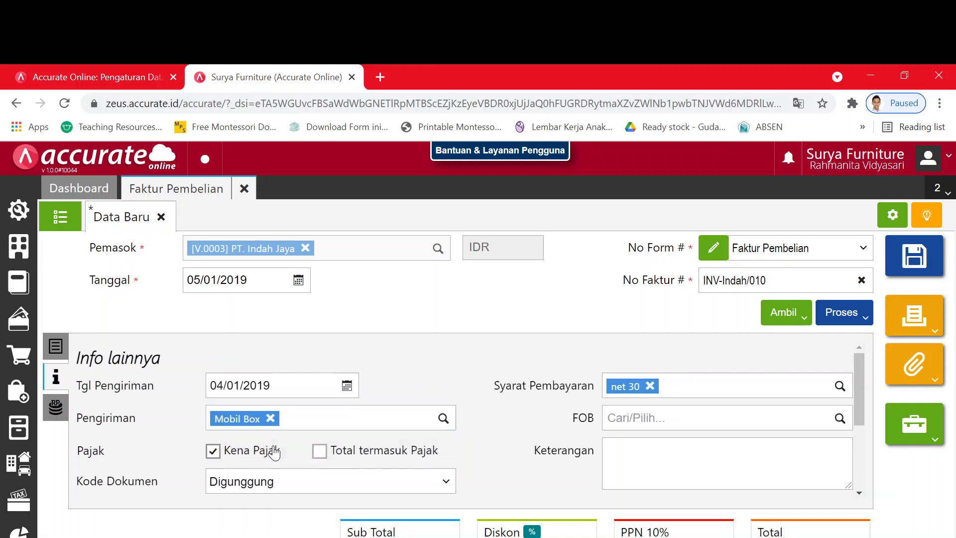
Step: Look up the required warehouse in the module PDF and change the Meja Persegi line's Gudang to Depan
key("alt+Tab")
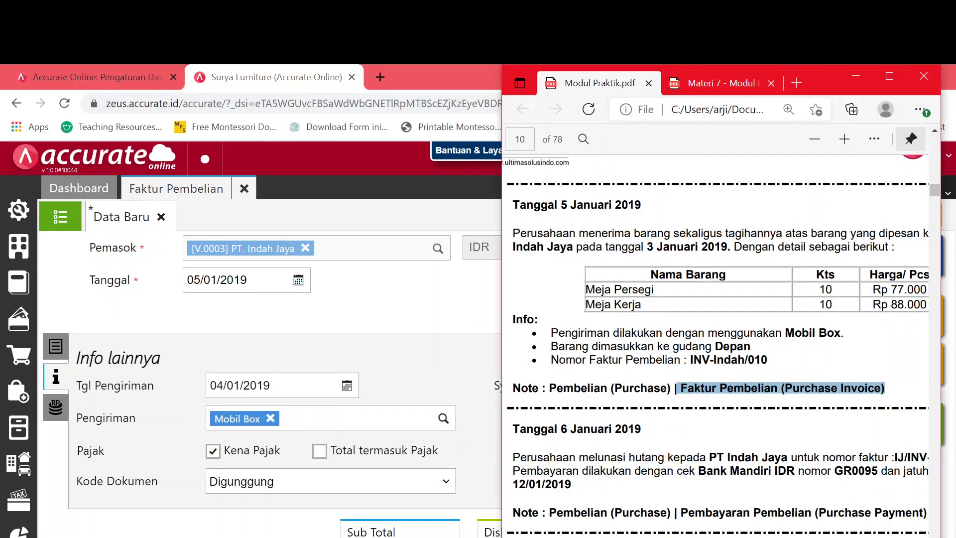
key("alt+Tab")
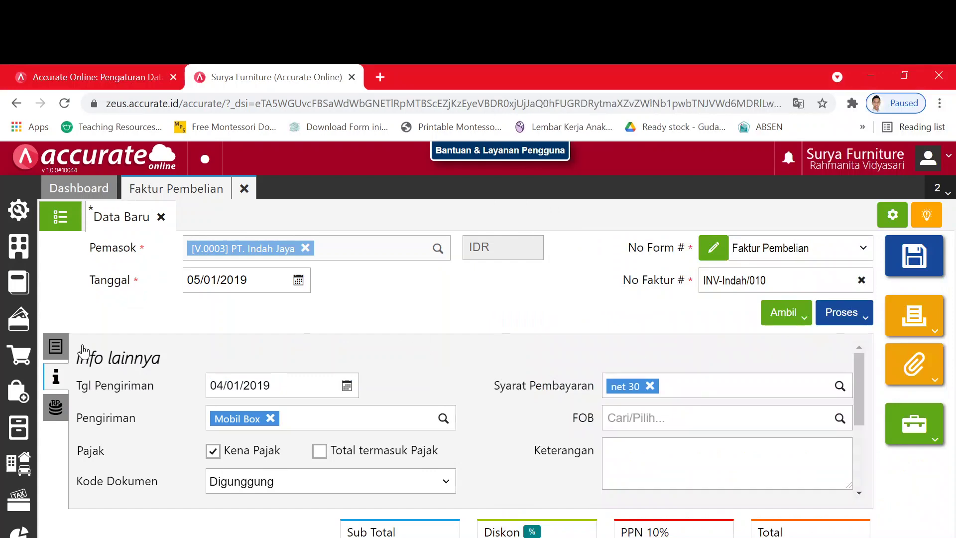
left_click(56, 347)
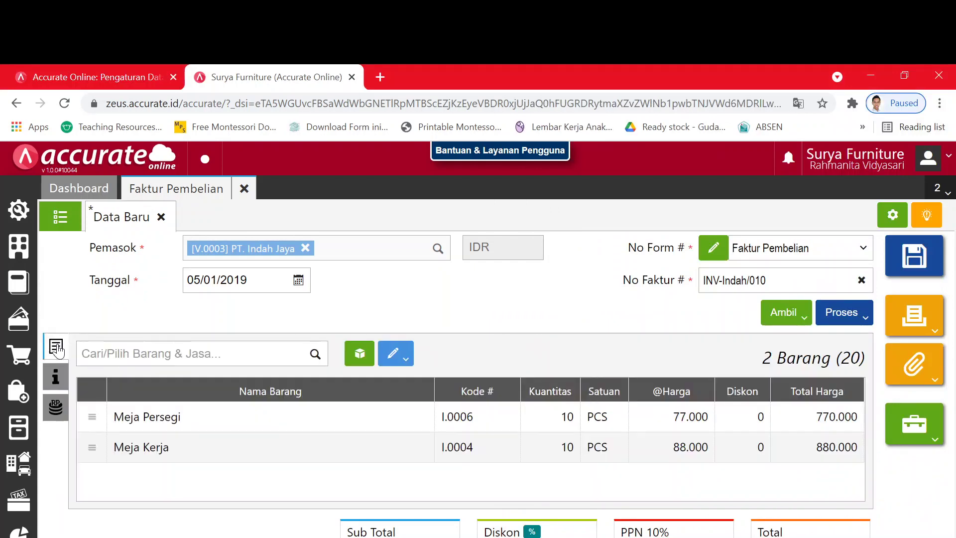
left_click(490, 426)
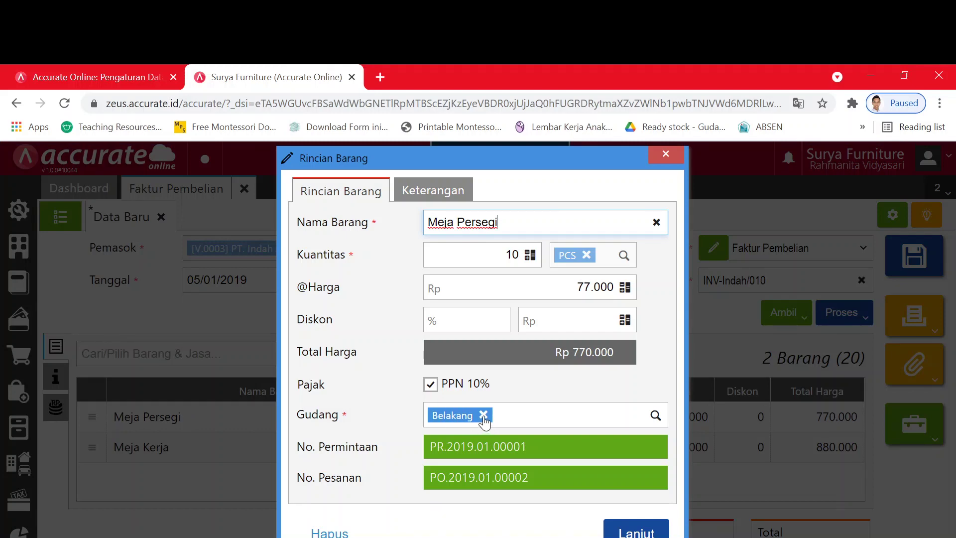
left_click(483, 416)
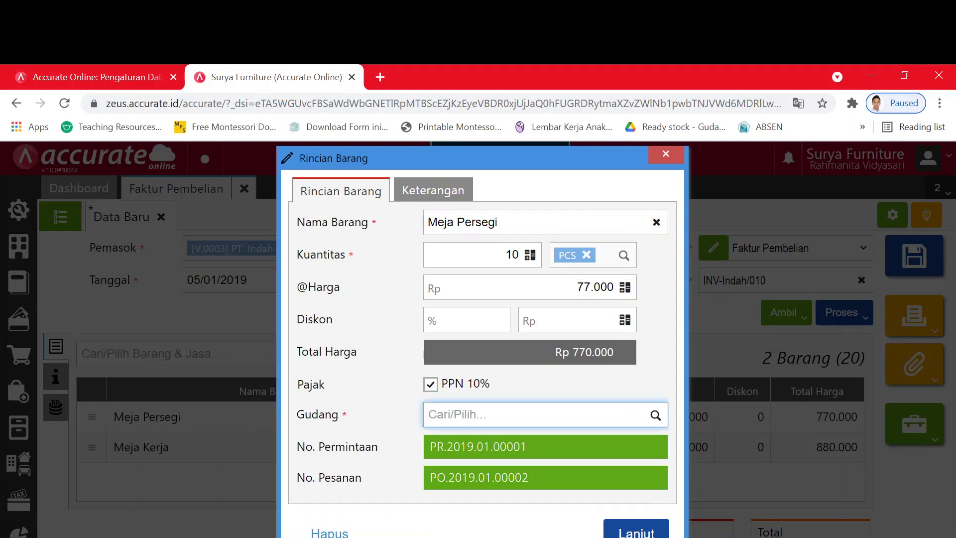
key("alt+Tab")
key("alt+Tab")
type("Dep")
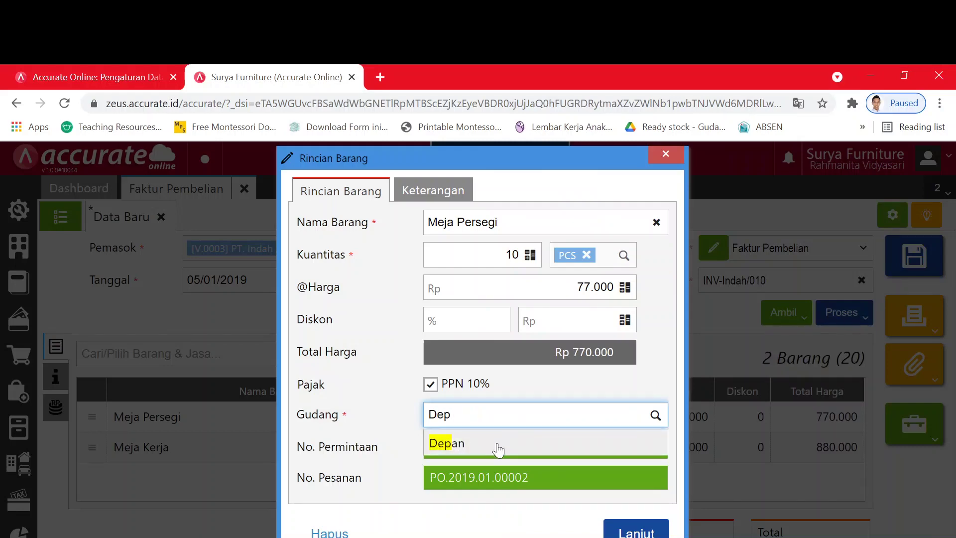
left_click(495, 448)
left_click(616, 532)
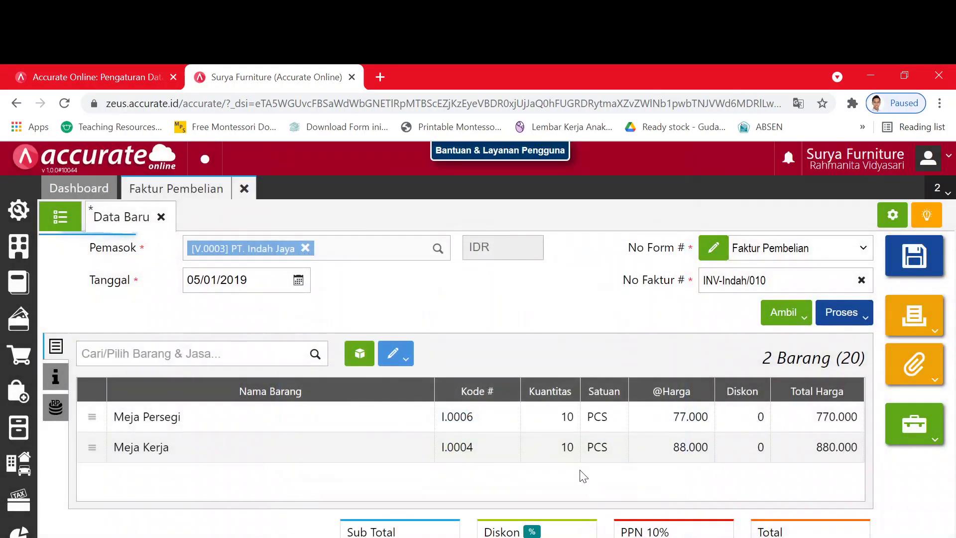
Step: Change the Meja Kerja line's Gudang to Depan
left_click(561, 454)
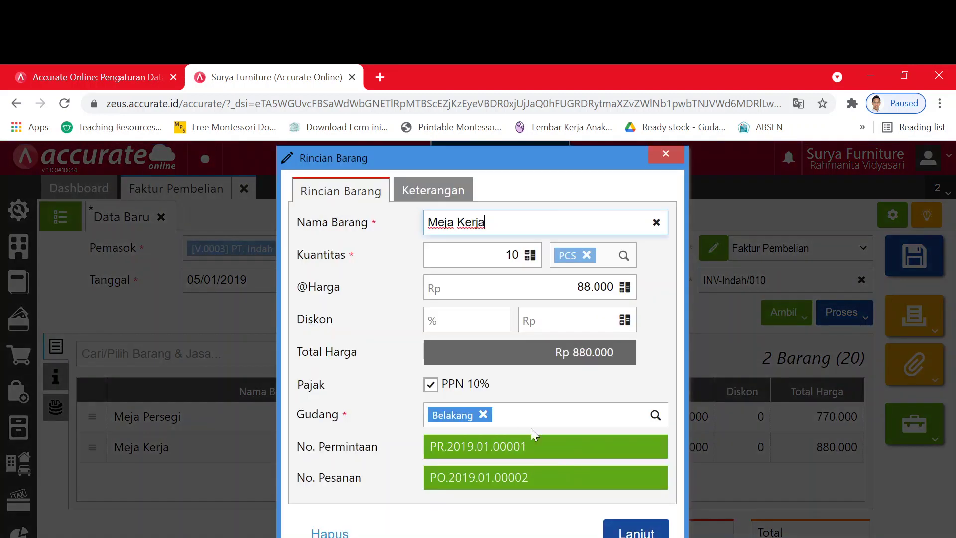
left_click(489, 419)
type("D")
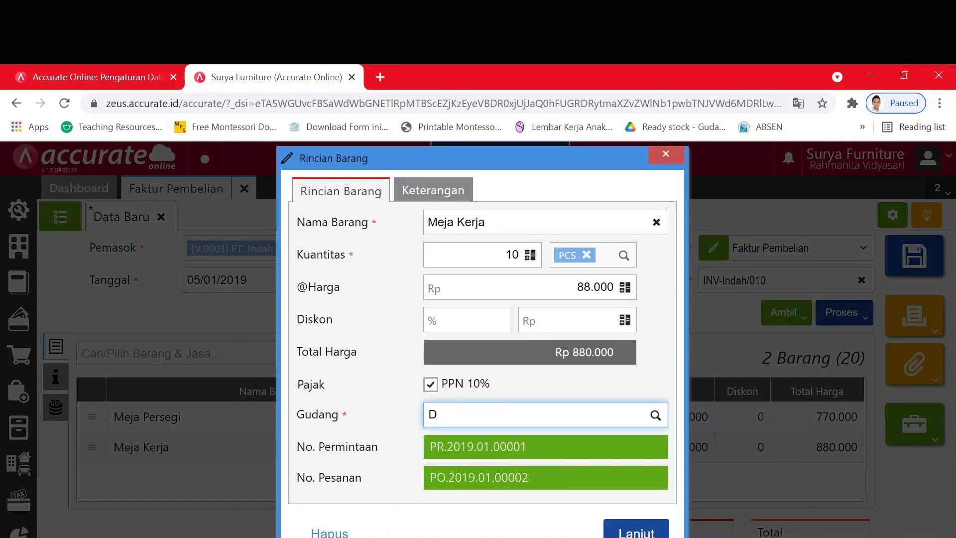
left_click(487, 449)
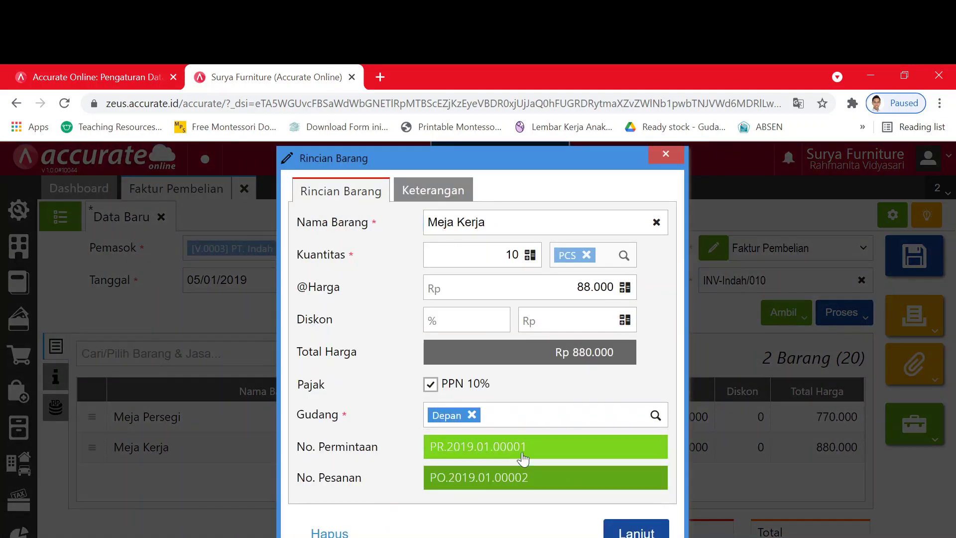
left_click(633, 531)
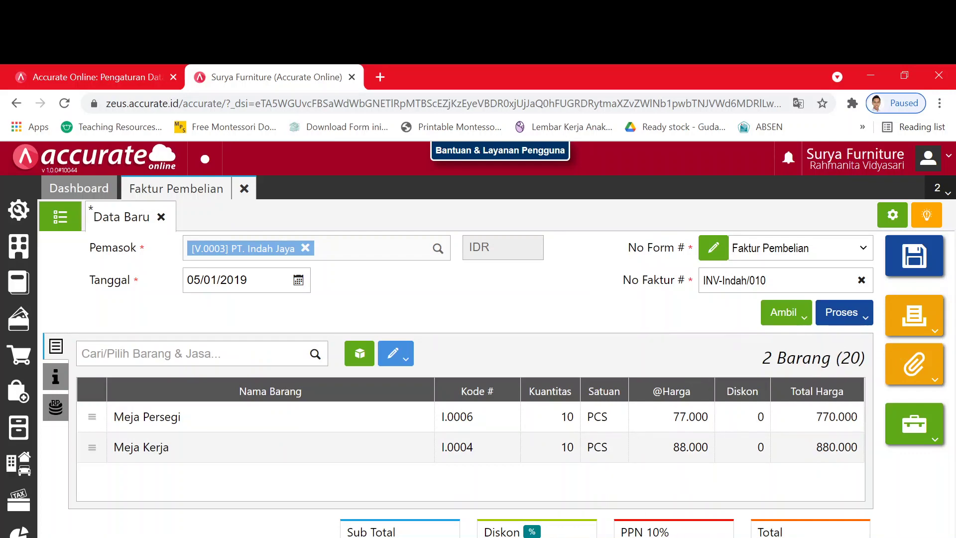
Step: Compare the purchase invoice with the 5 January transaction in the module PDF and save it
left_click(568, 537)
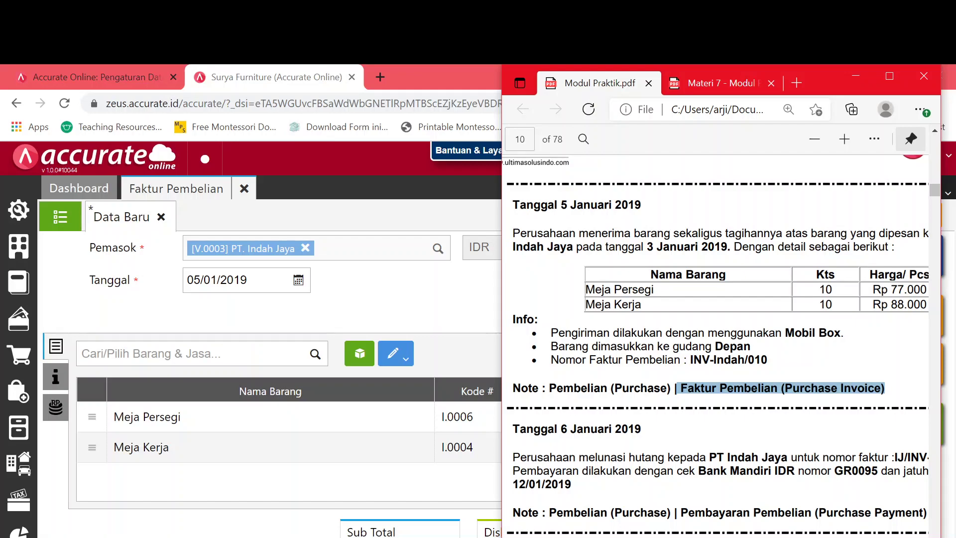
left_click(449, 311)
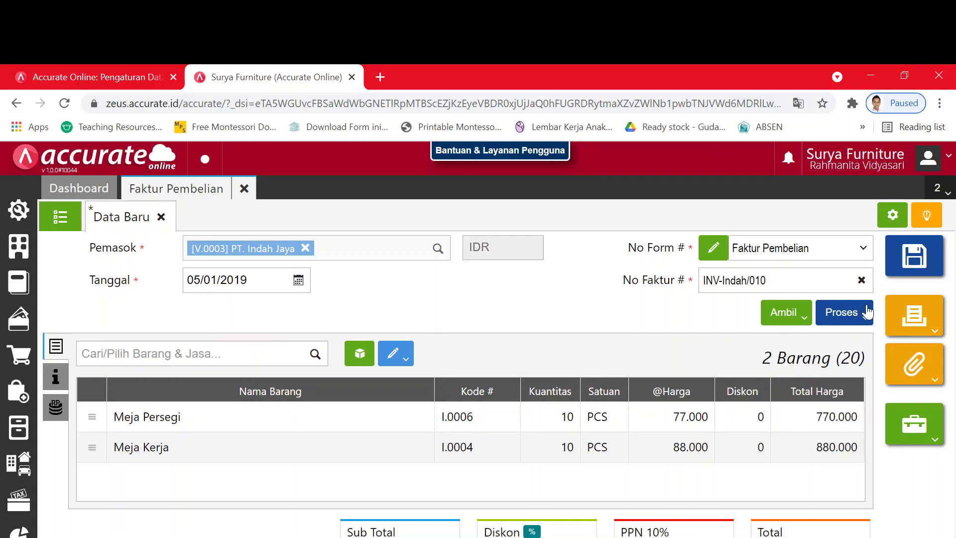
left_click(924, 266)
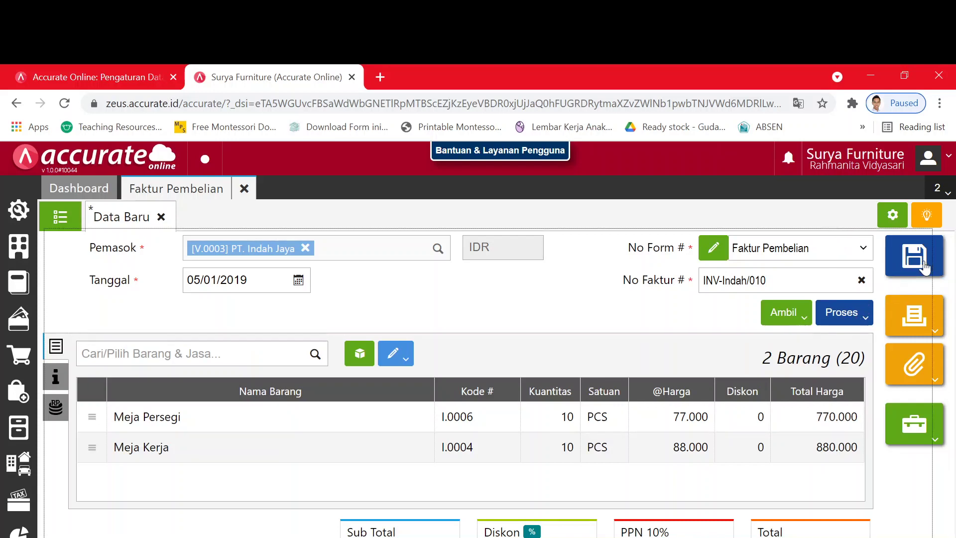
Step: Check the saved PT. Indah Jaya invoice in the purchase invoice list and close Faktur Pembelian
left_click(66, 219)
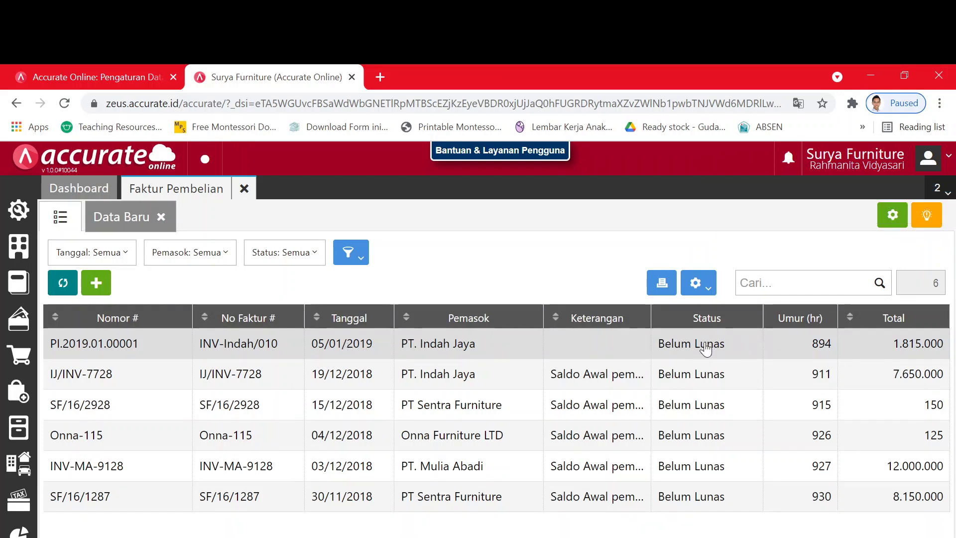
left_click(244, 189)
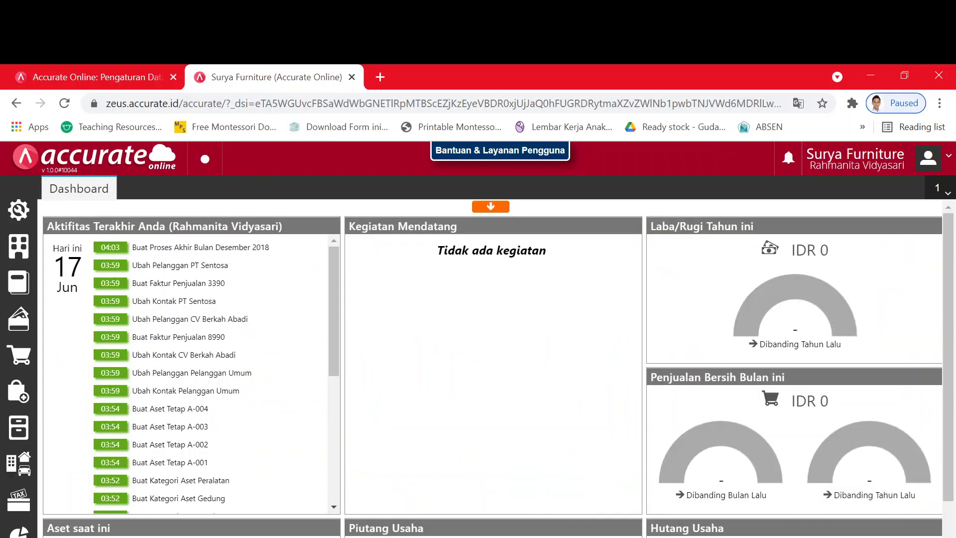
Step: Read the 6 January 2019 transaction in the module PDF and open a new Pembayaran Pembelian form
key("alt+Tab")
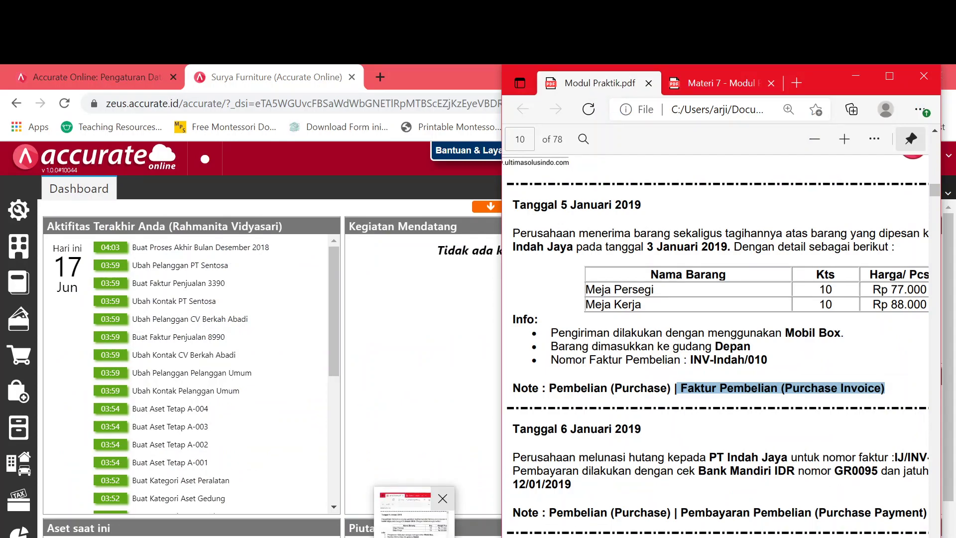
scroll(718, 349, "down", 5)
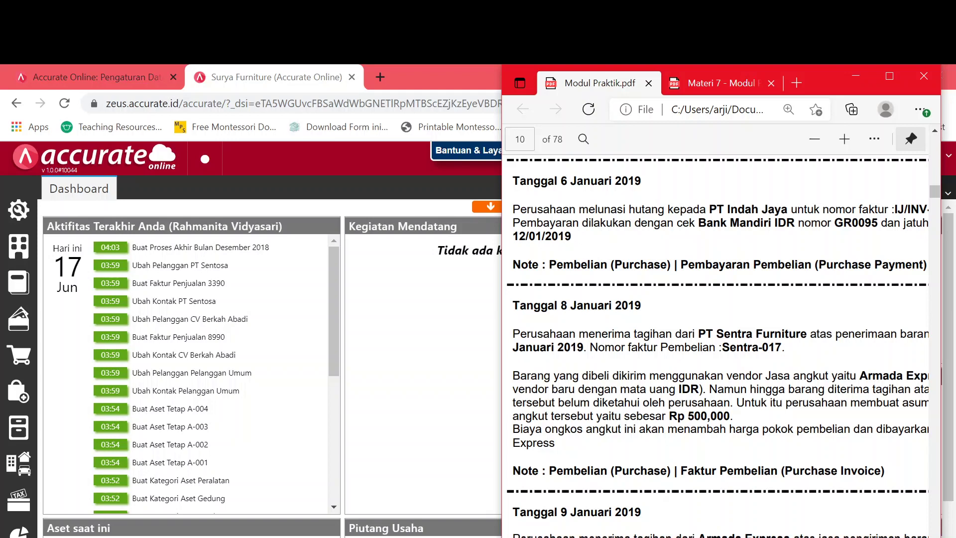
left_click(20, 394)
left_click(20, 395)
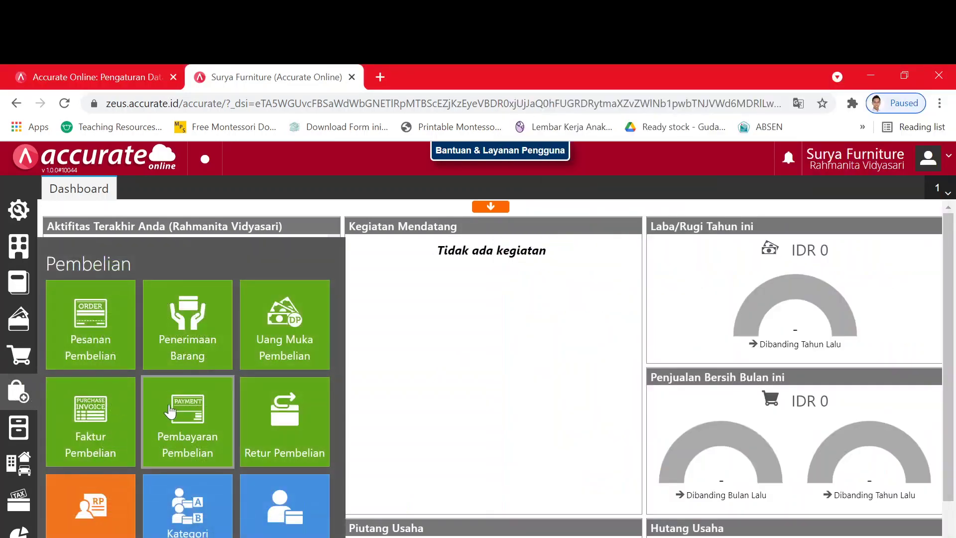
left_click(183, 414)
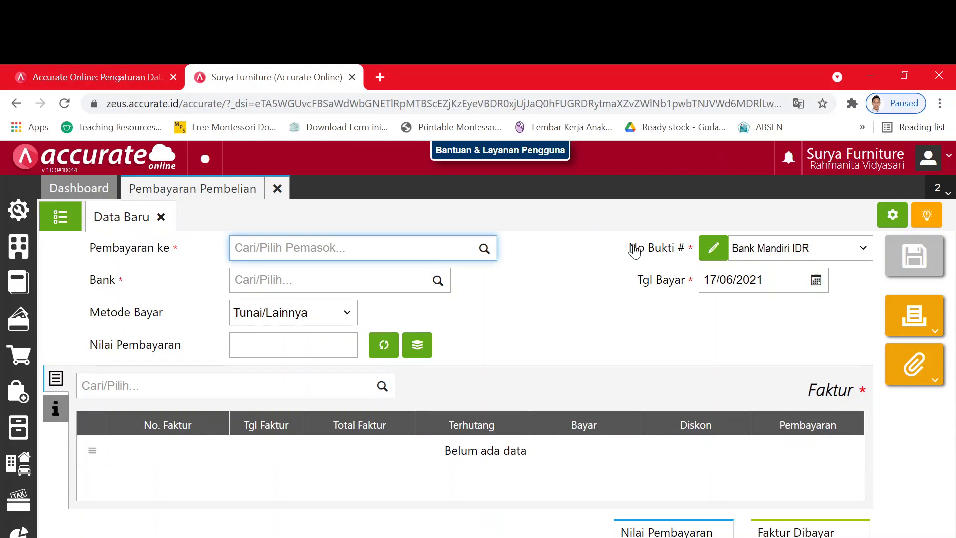
Step: Resize the Accurate Online window and zoom out the module PDF so the payment form and the 6 January transaction are side by side
key("alt+Tab")
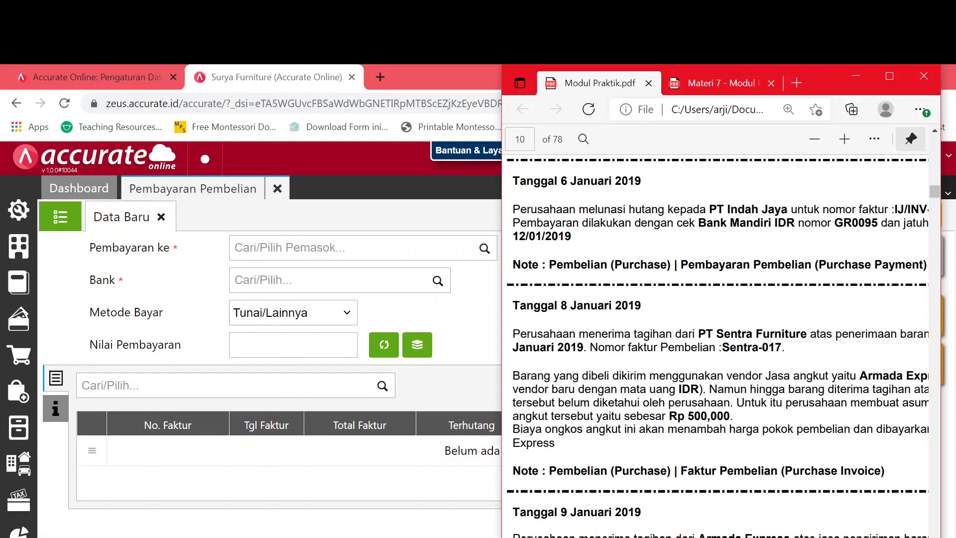
left_click(477, 78)
left_click(895, 76)
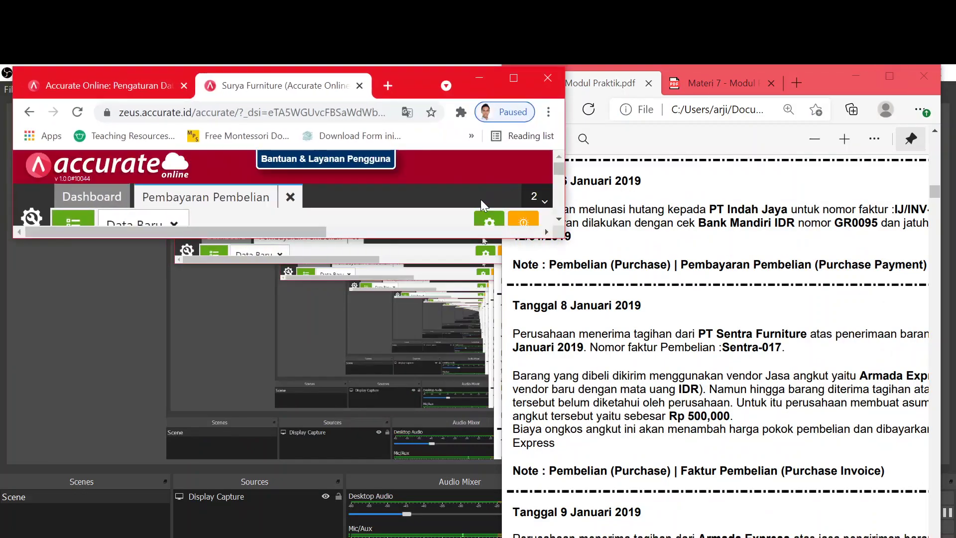
left_click_drag(460, 240, 461, 537)
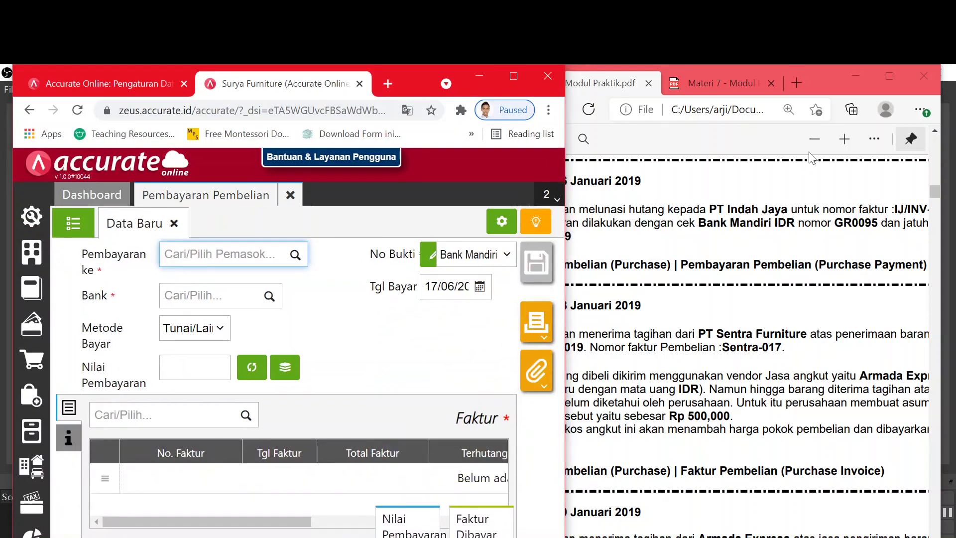
left_click(815, 141)
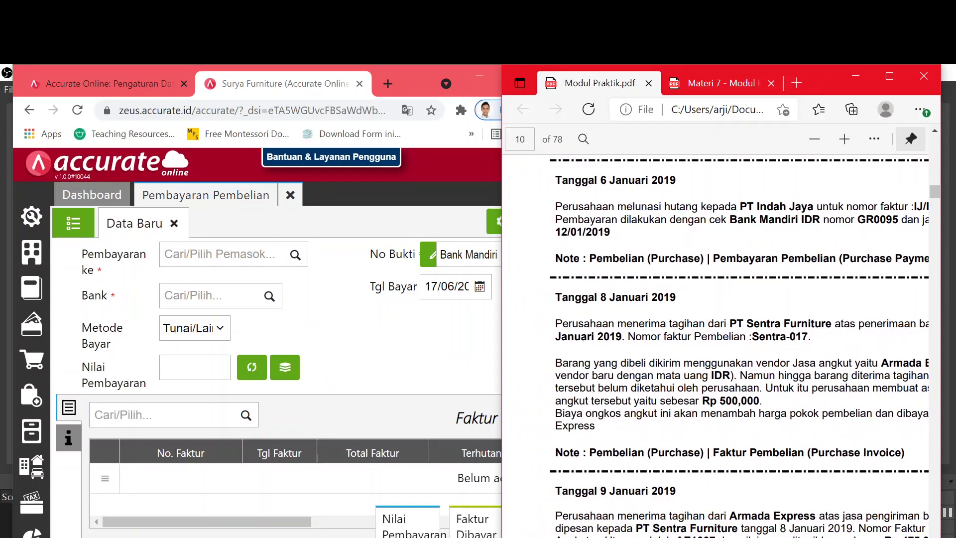
left_click(289, 259)
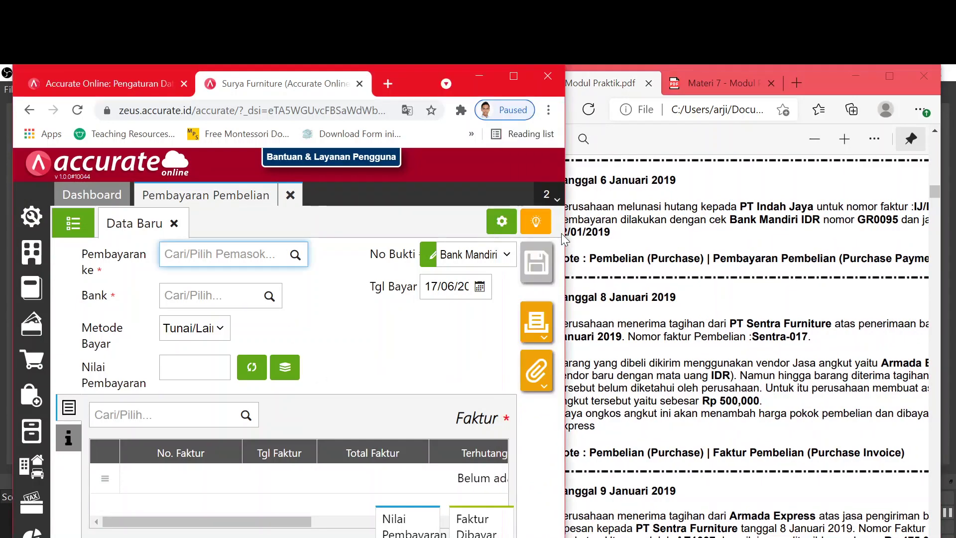
left_click_drag(566, 232, 545, 232)
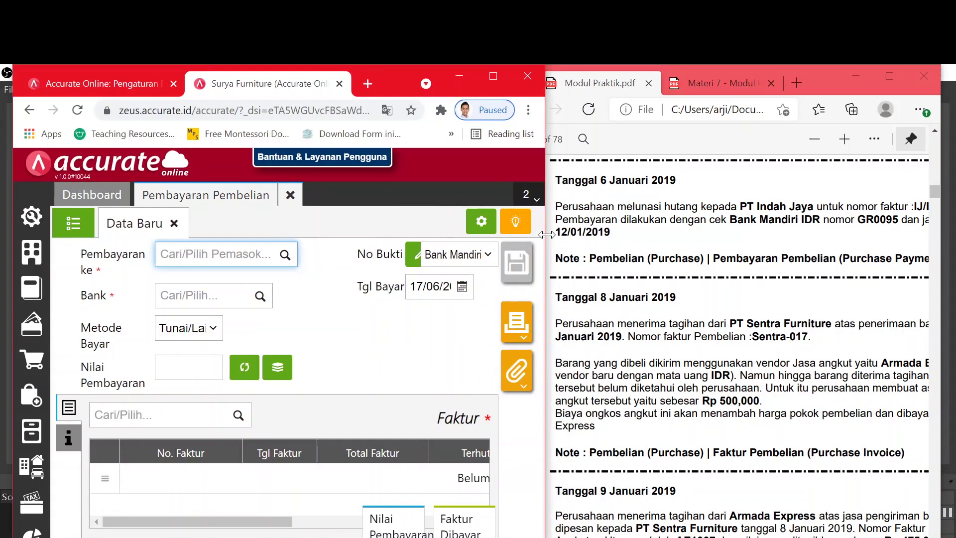
Step: Set the payment's supplier to PT. Indah Jaya and its Bank to Bank Mandiri IDR
type("indah")
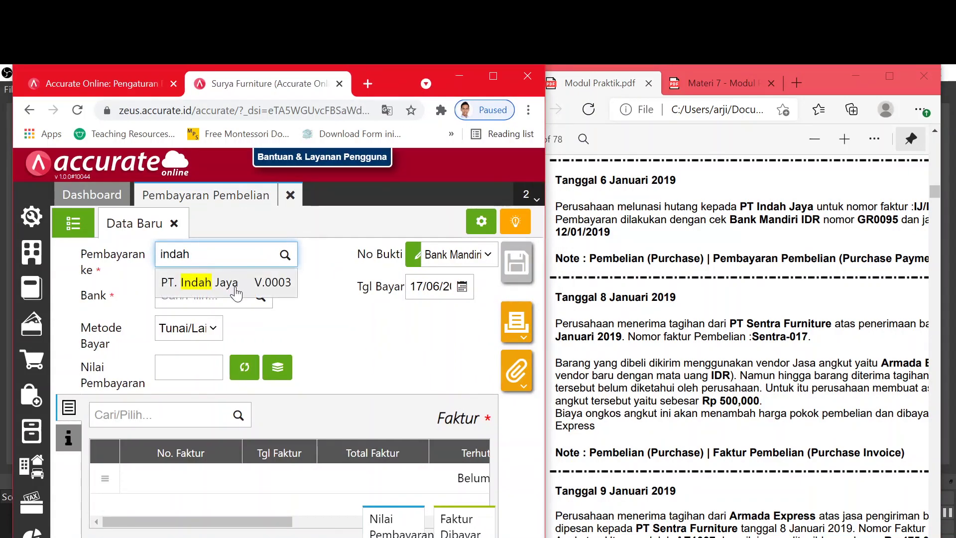
key("Return")
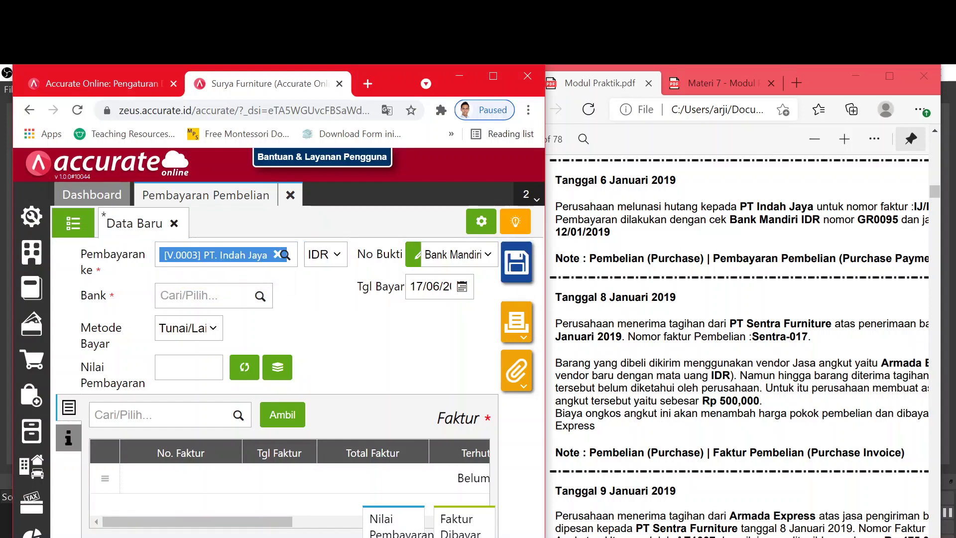
left_click(252, 298)
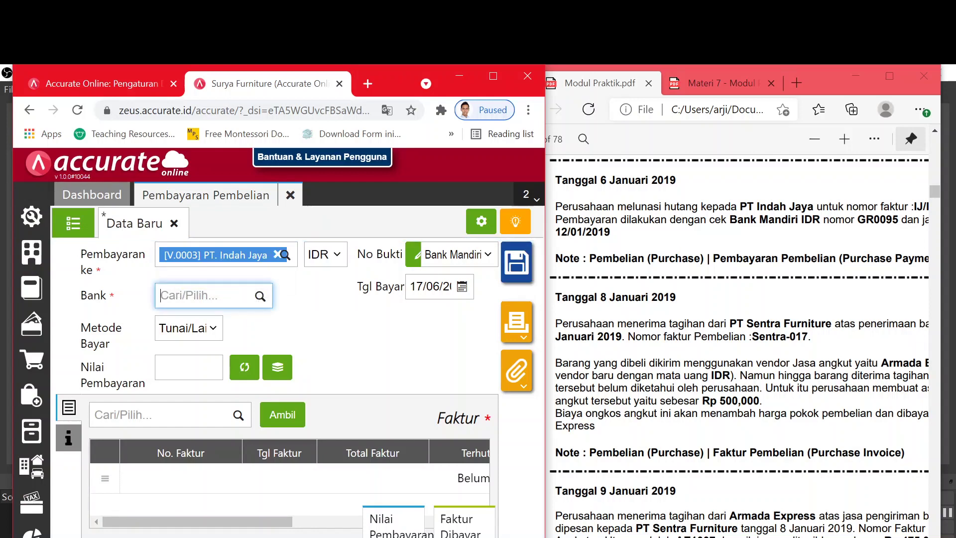
type("man")
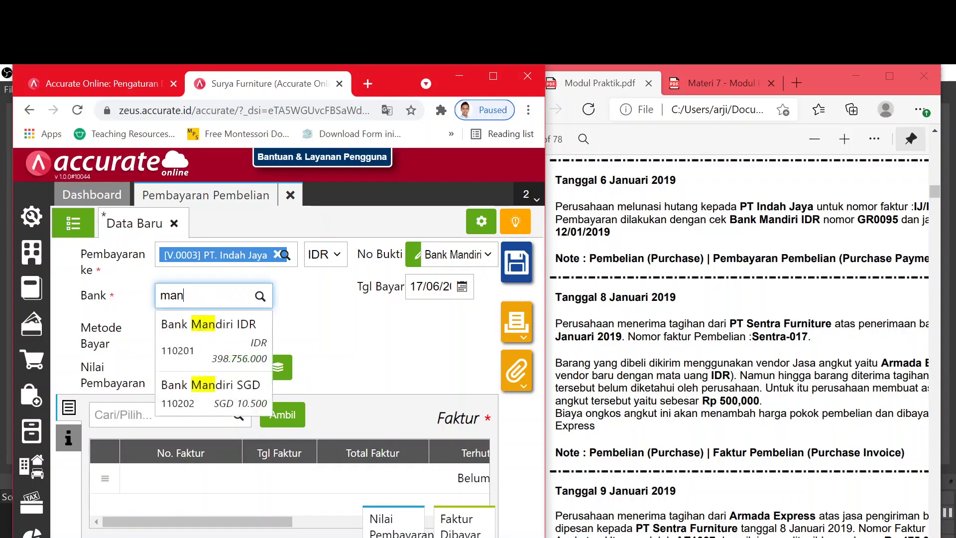
left_click(222, 337)
Step: Set Metode Bayar to Cek/Giro with cheque number GR0095
left_click(213, 329)
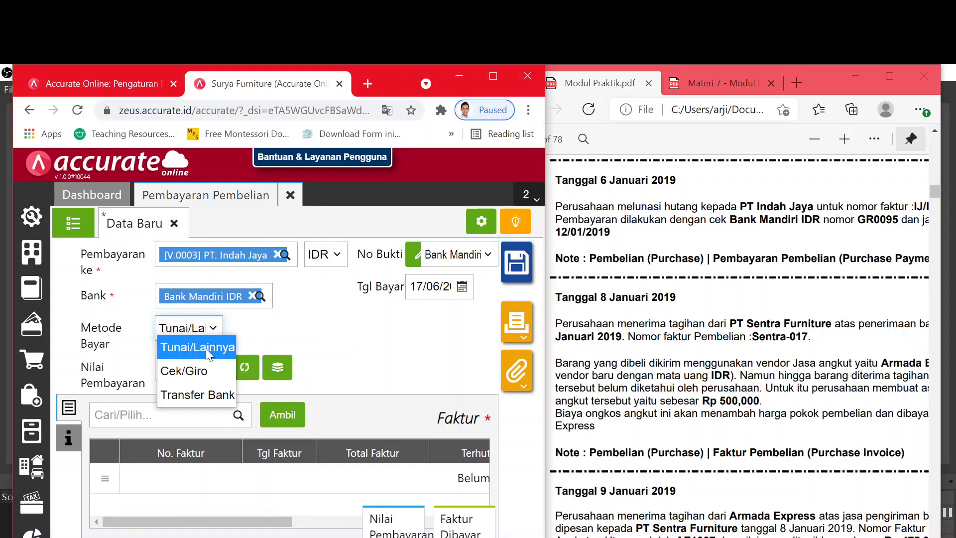
left_click(205, 374)
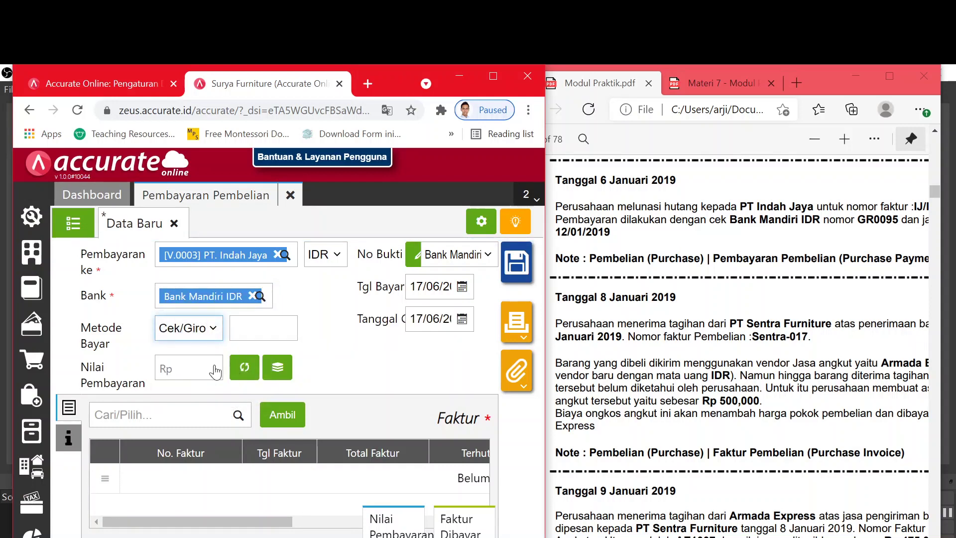
left_click(263, 328)
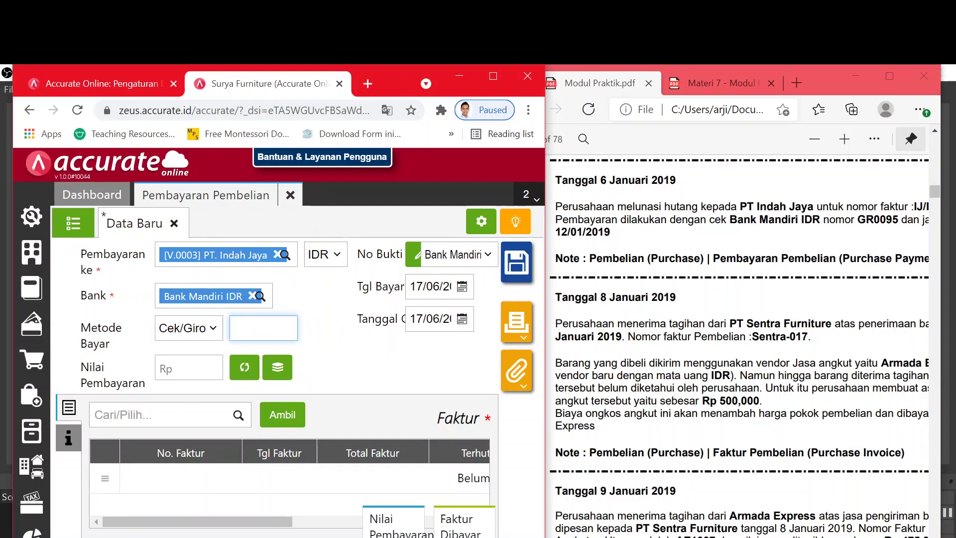
type("GR0095")
left_click(343, 354)
Step: Set Tgl Bayar to the transaction date, 6 January 2019, and open the supplier's list of unpaid invoices
left_click(432, 286)
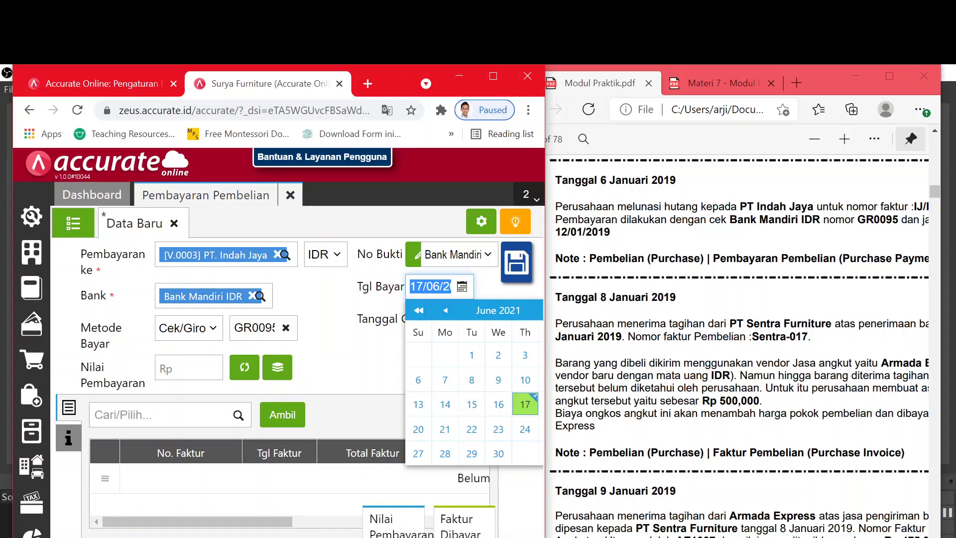
type("01/")
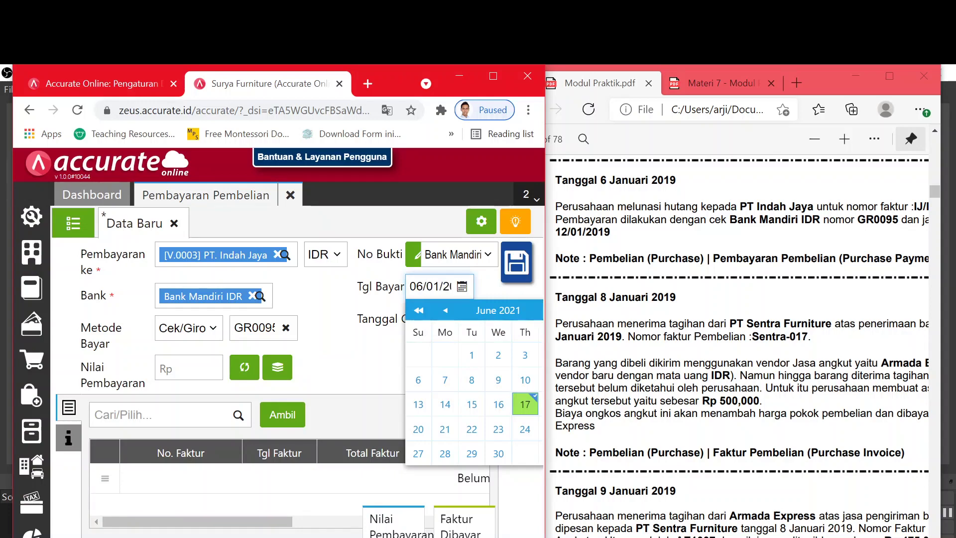
key("Return")
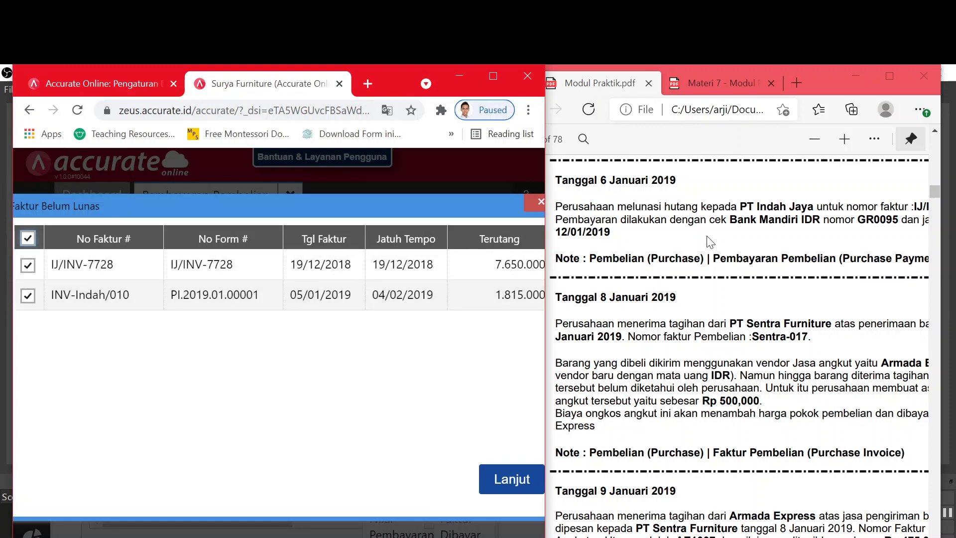
Step: Select only unpaid invoice IJ/INV-7728, leaving out INV-Indah/010, and add it to the purchase payment
left_click(737, 349)
scroll(737, 349, "right", 1)
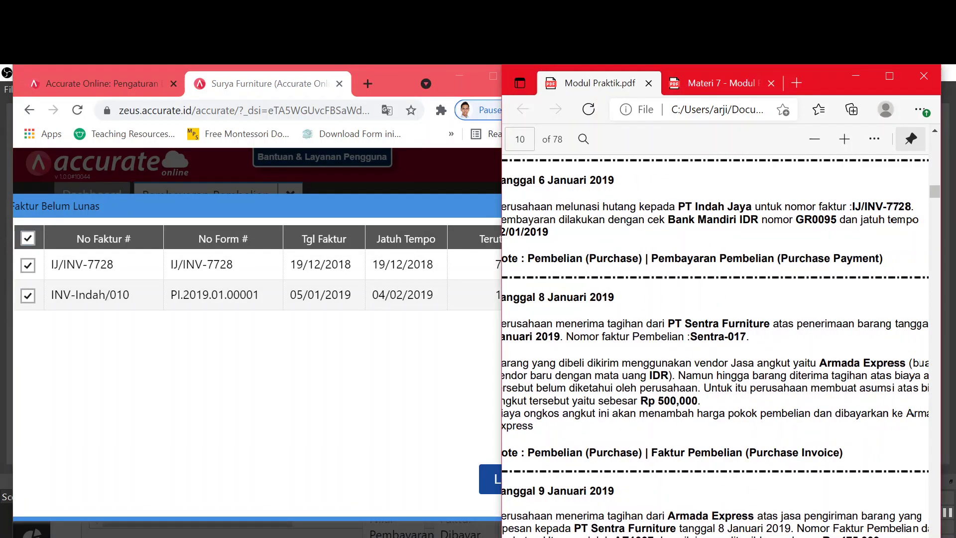
left_click(29, 297)
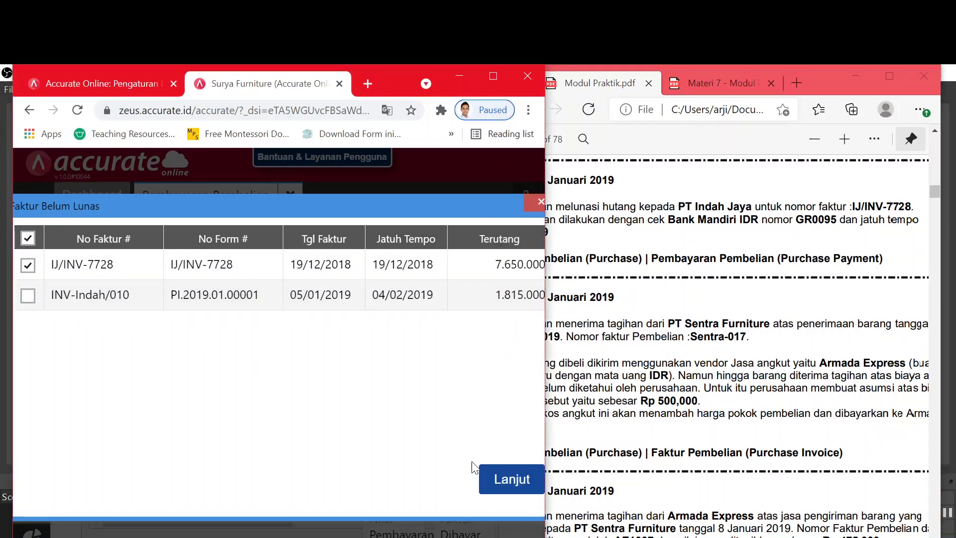
left_click(496, 480)
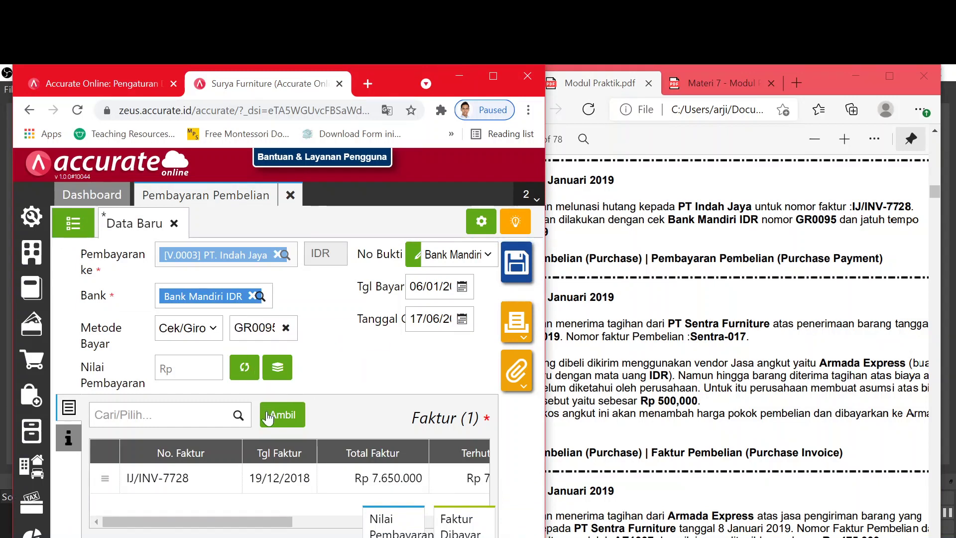
Step: Look through PT. Indah Jaya's remaining unpaid invoices without adding any to the payment
left_click(238, 415)
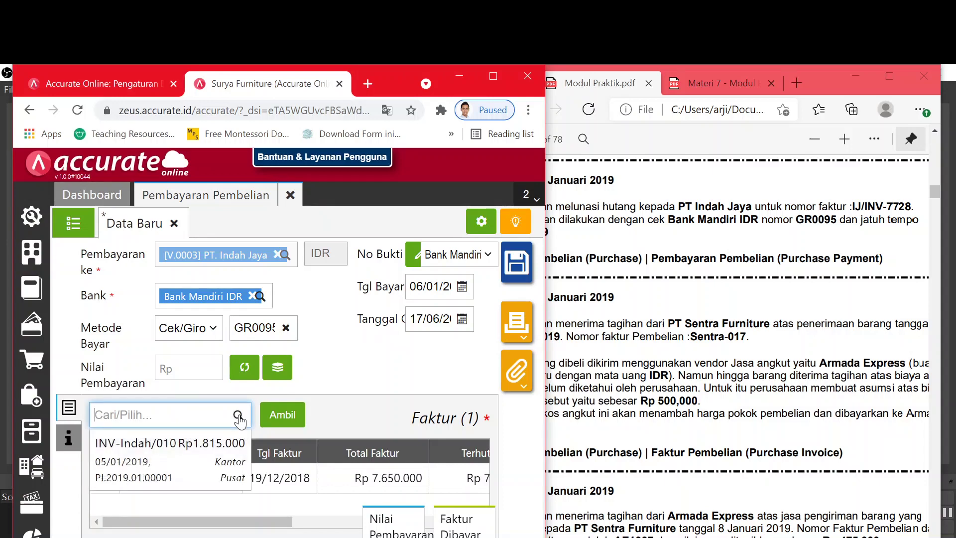
left_click(375, 398)
left_click(284, 415)
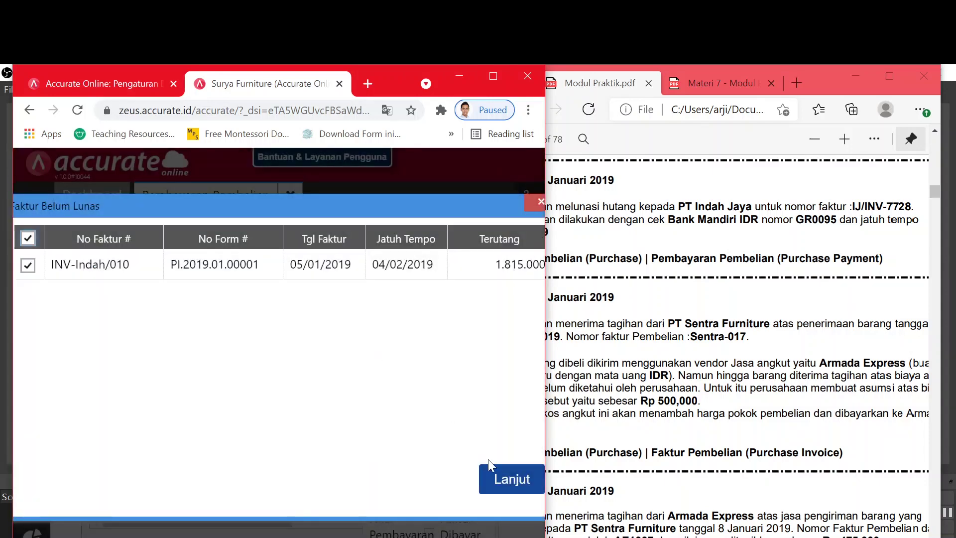
left_click(531, 204)
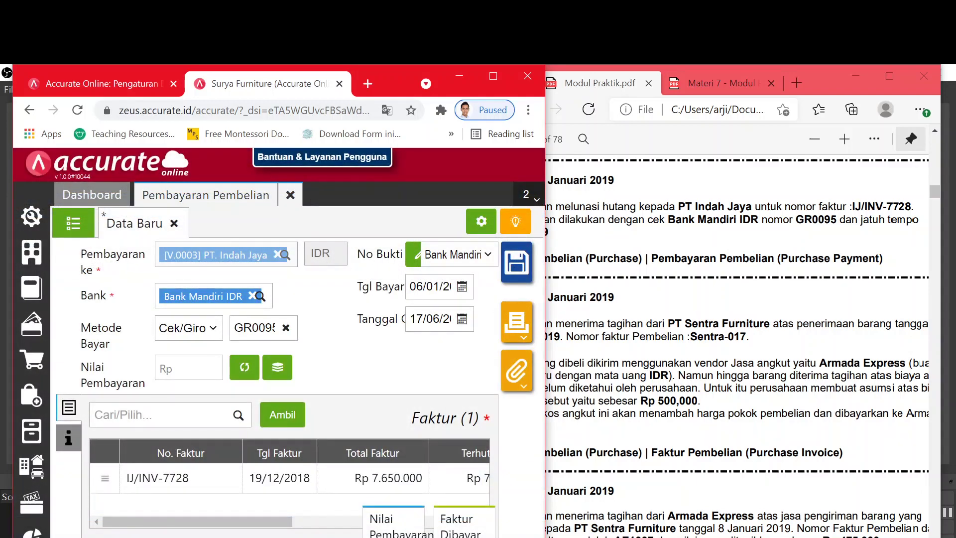
Step: Consult the 6 January transaction in the practice module and set the payment's cheque date to 12/01/2019
left_click(724, 239)
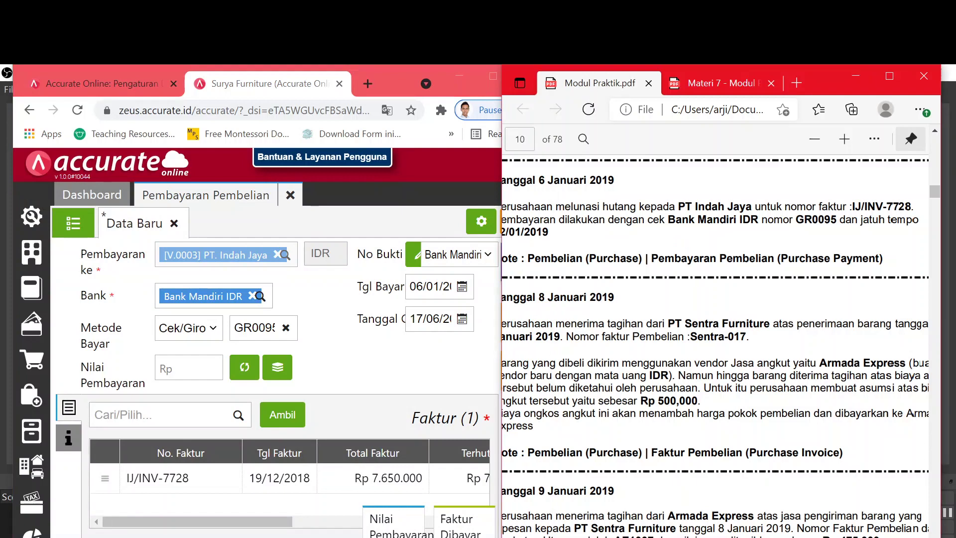
scroll(716, 349, "left", 1)
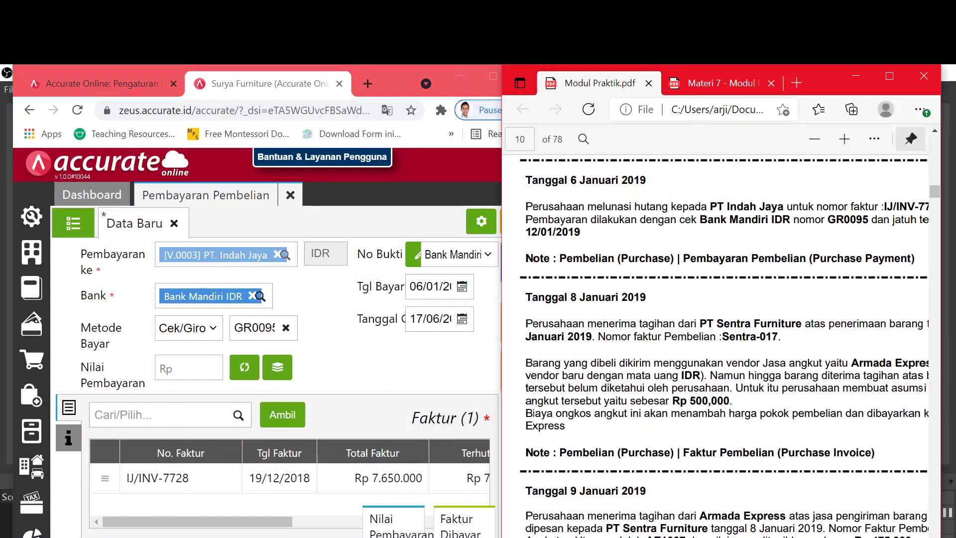
left_click(412, 161)
left_click(493, 76)
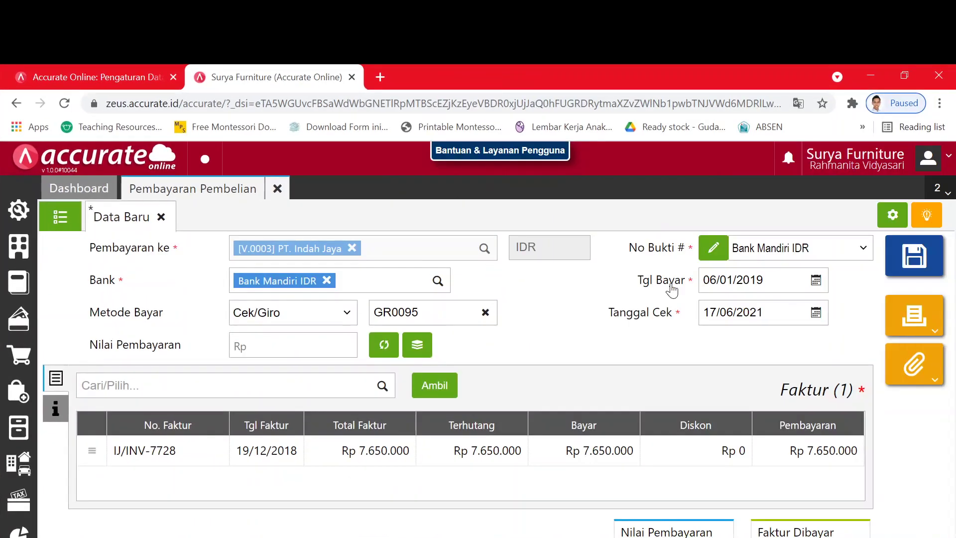
left_click(747, 313)
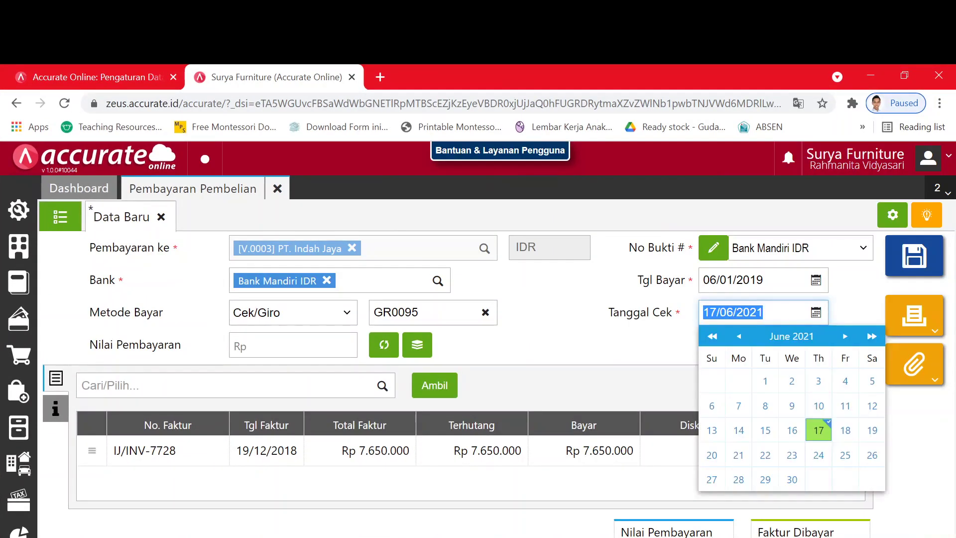
type("12012019")
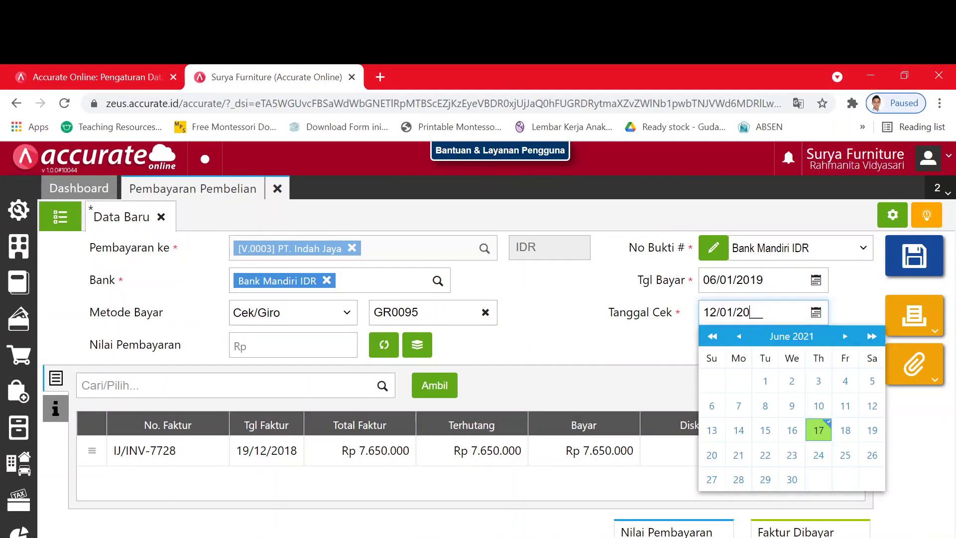
left_click(676, 357)
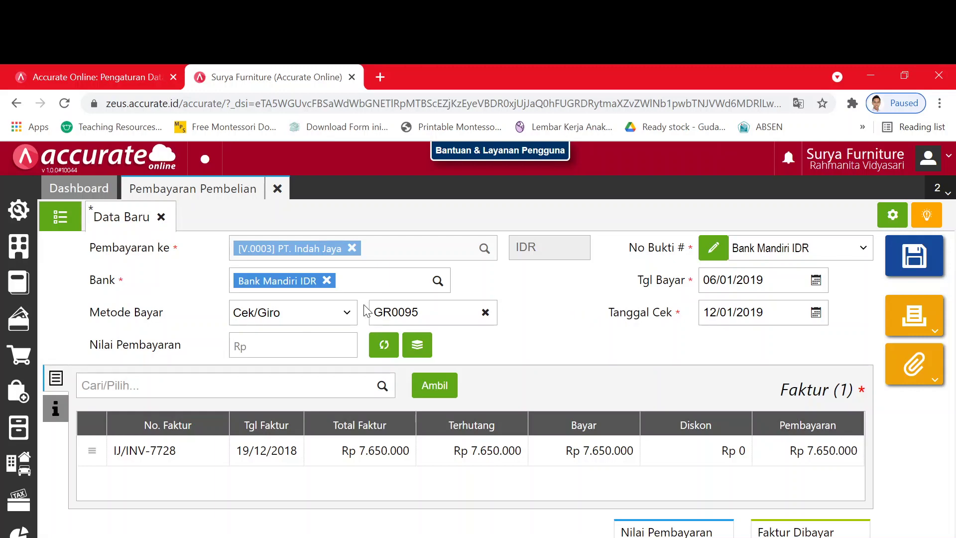
Step: Calculate the payment value of Rp 7.650.000 from the listed invoice, leaving the other unpaid invoice out
left_click(434, 385)
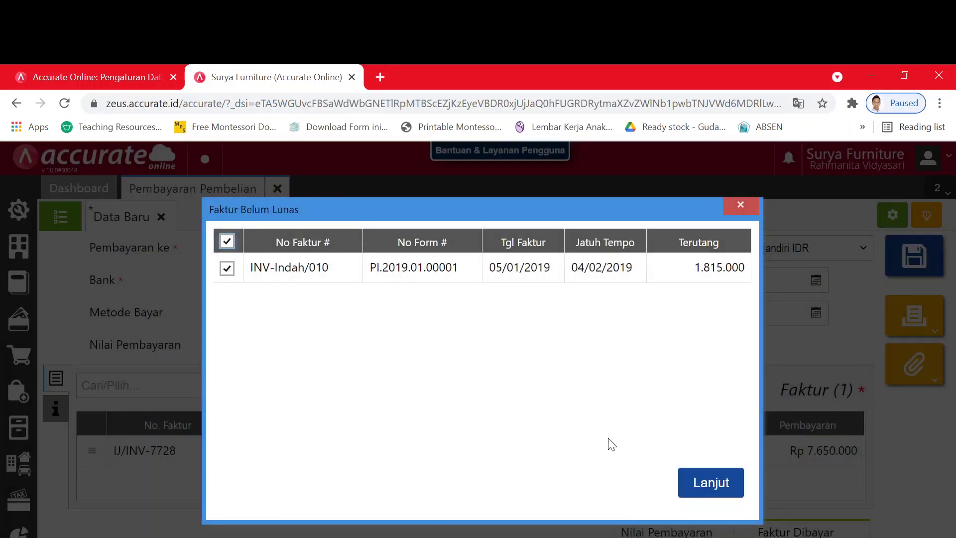
left_click(740, 205)
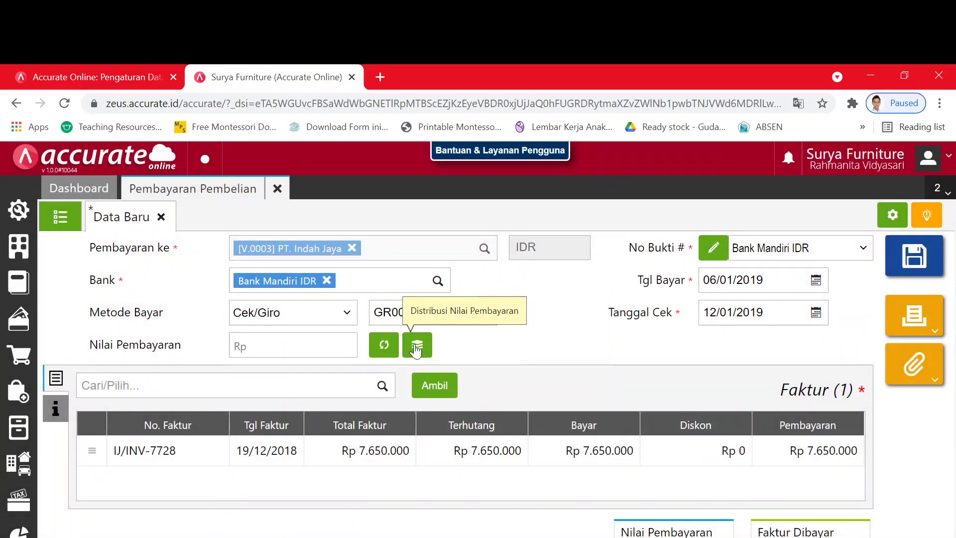
left_click(352, 344)
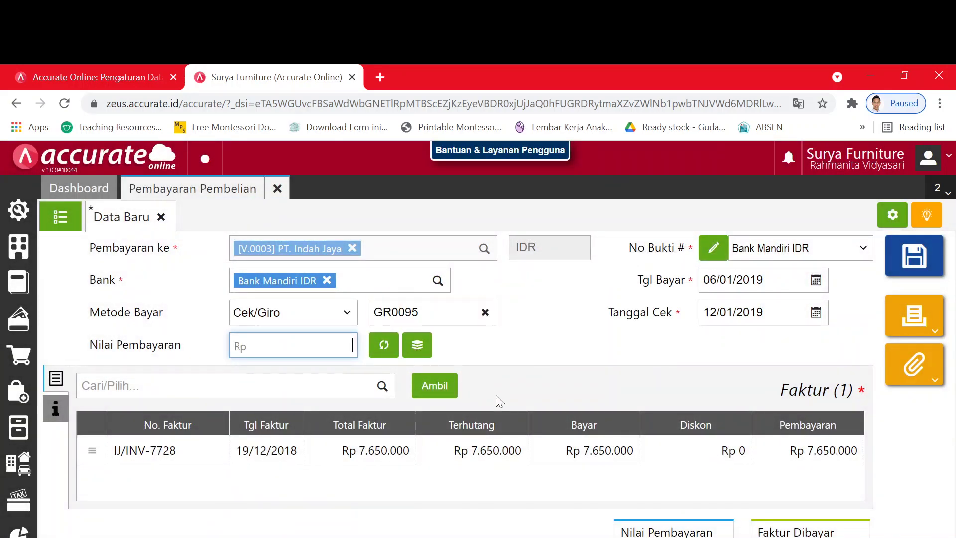
left_click(382, 345)
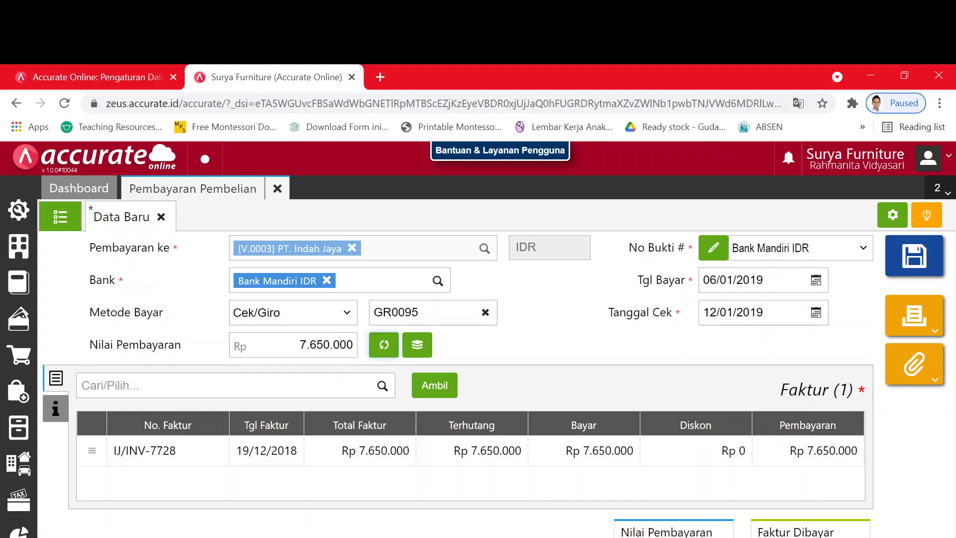
left_click(299, 345)
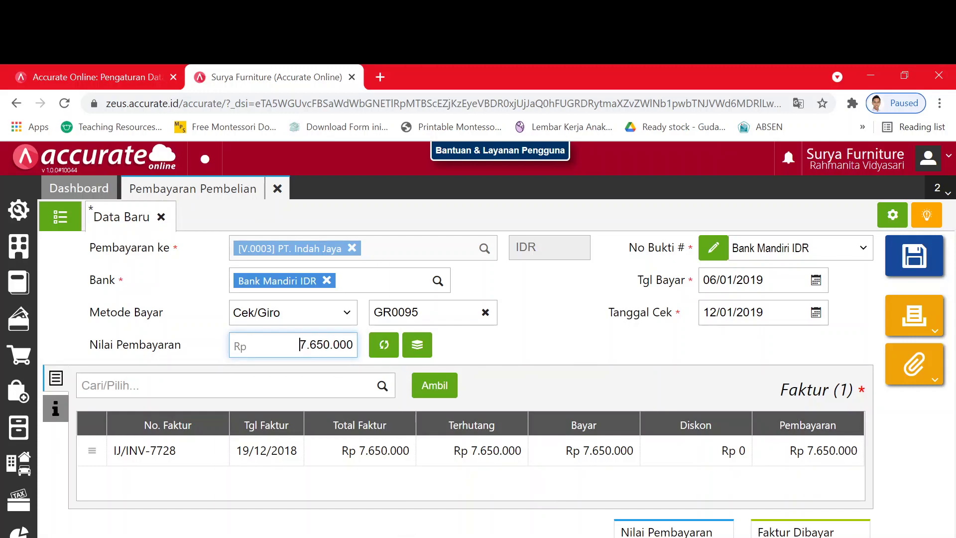
Step: Compare the payment with the 6 January transaction in the practice module and save it
key("alt+Tab")
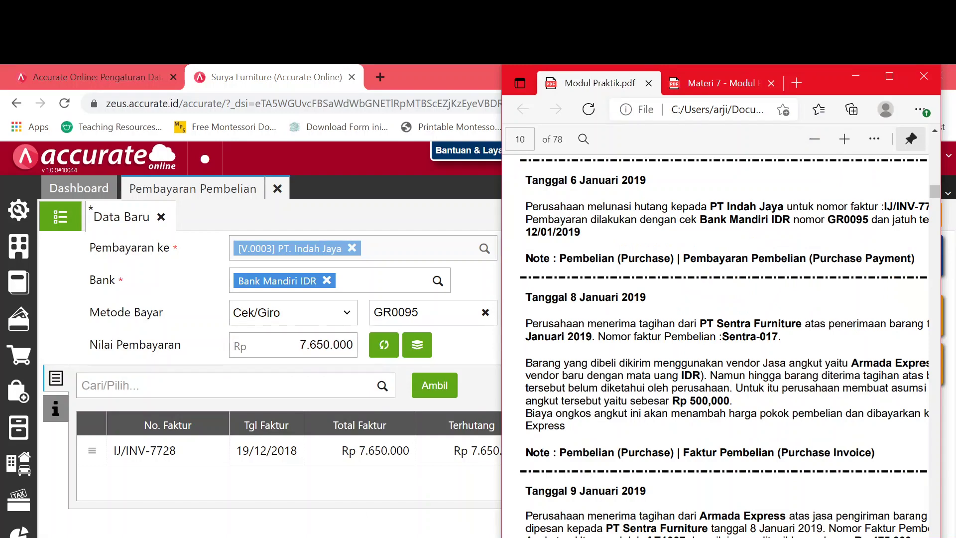
left_click(495, 344)
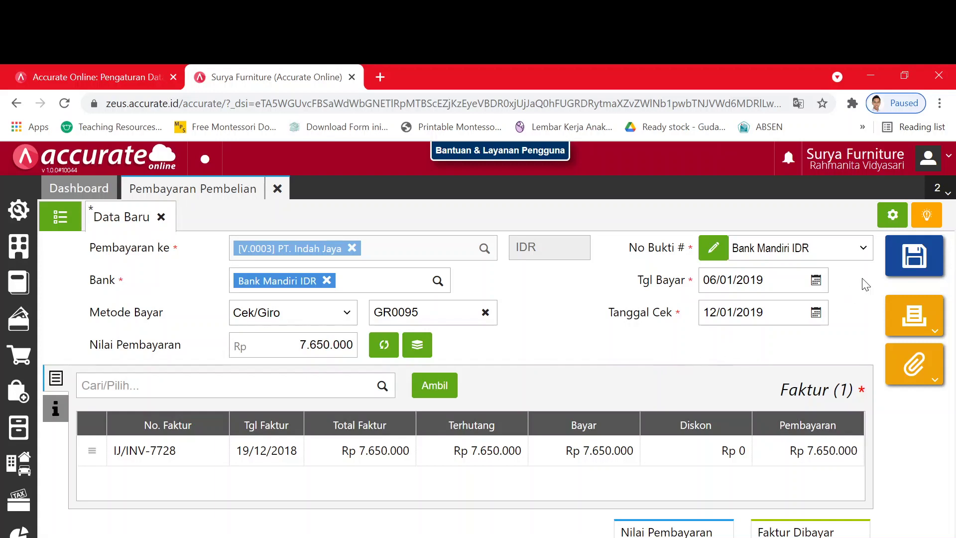
left_click(906, 254)
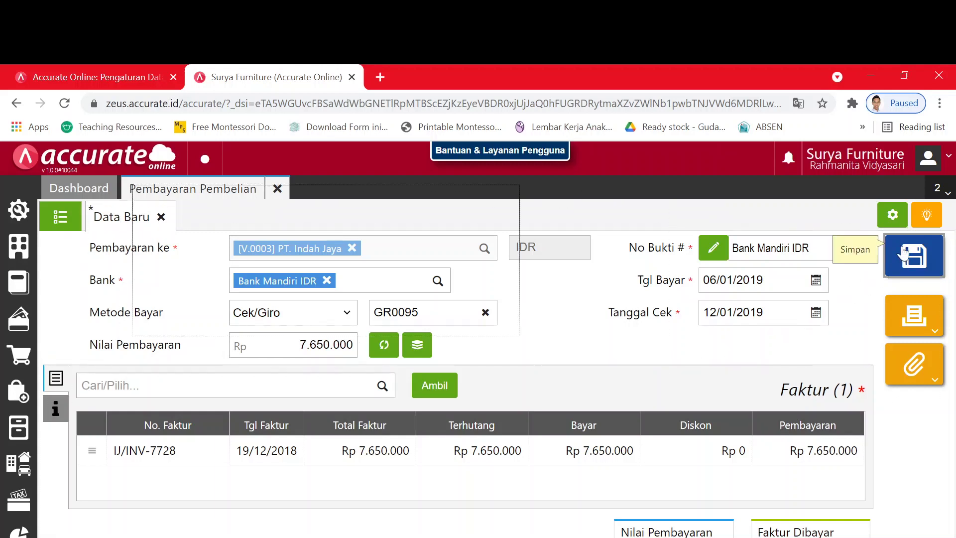
Step: Check the saved payment in the purchase payment list and close Pembayaran Pembelian
left_click(72, 223)
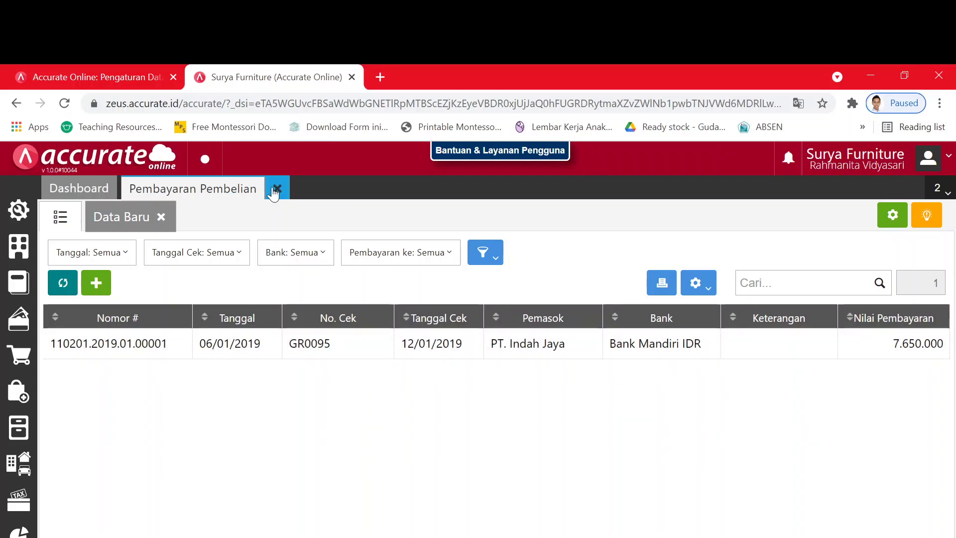
key("alt+Tab")
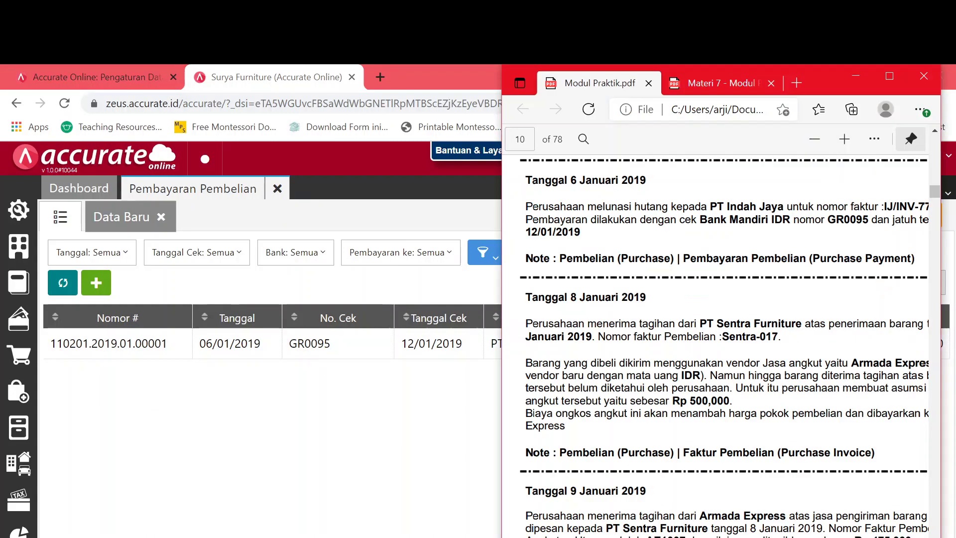
key("alt+Tab")
left_click(277, 188)
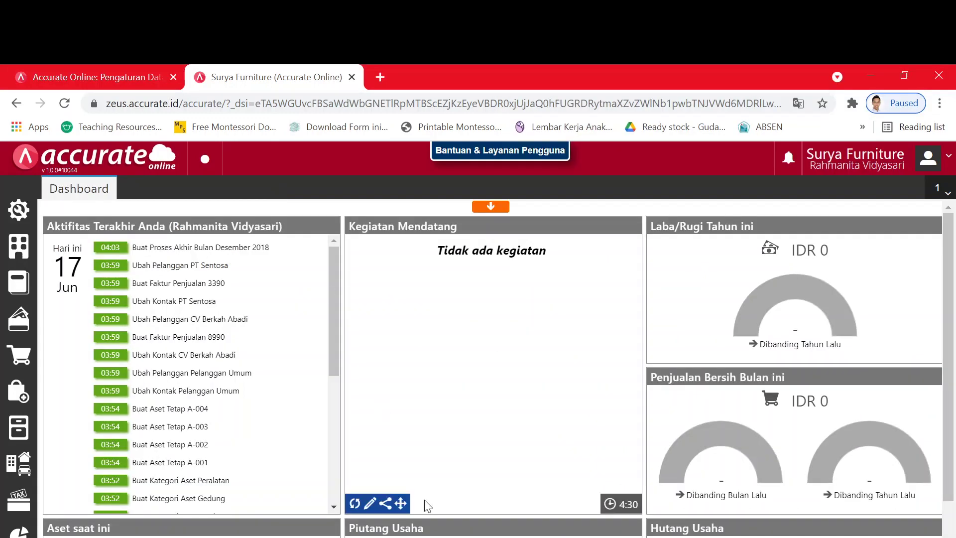
Step: Read the 8 January transaction in the practice module and start a purchase invoice for PT Sentra Furniture dated 08/01/2019
key("alt+Tab")
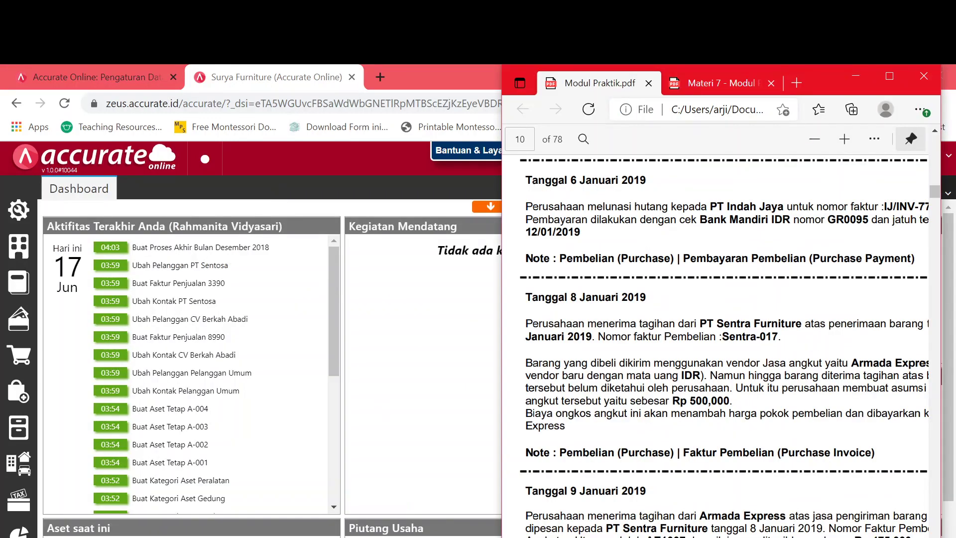
scroll(722, 336, "down", 3)
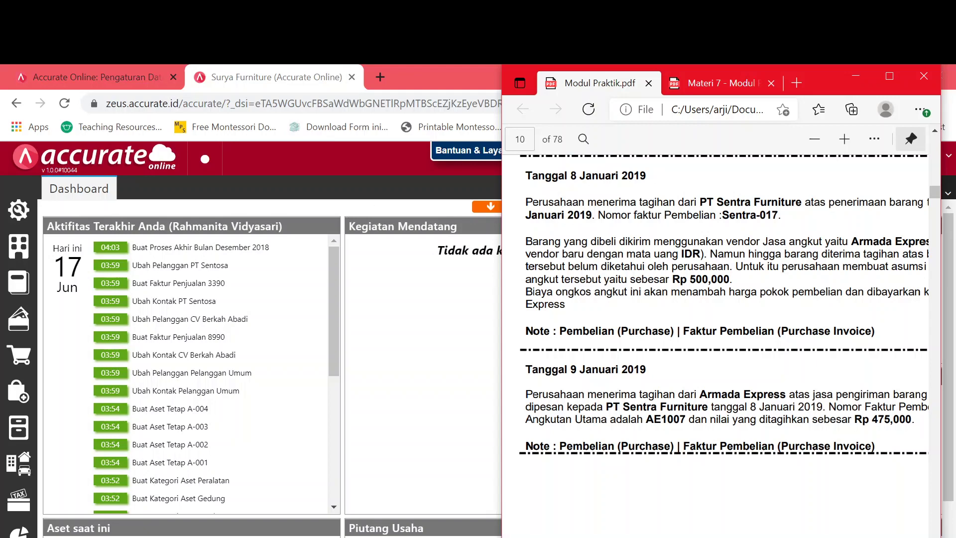
left_click(18, 395)
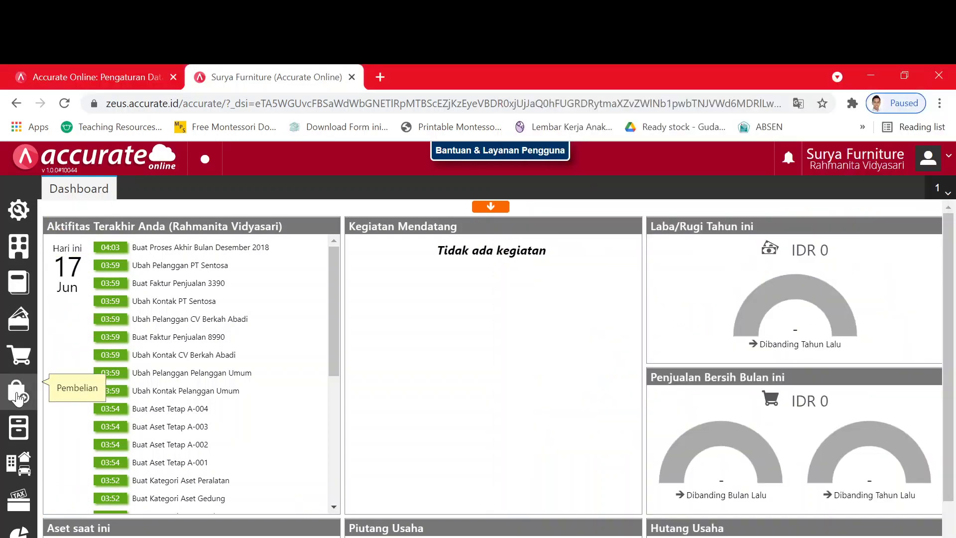
left_click(85, 412)
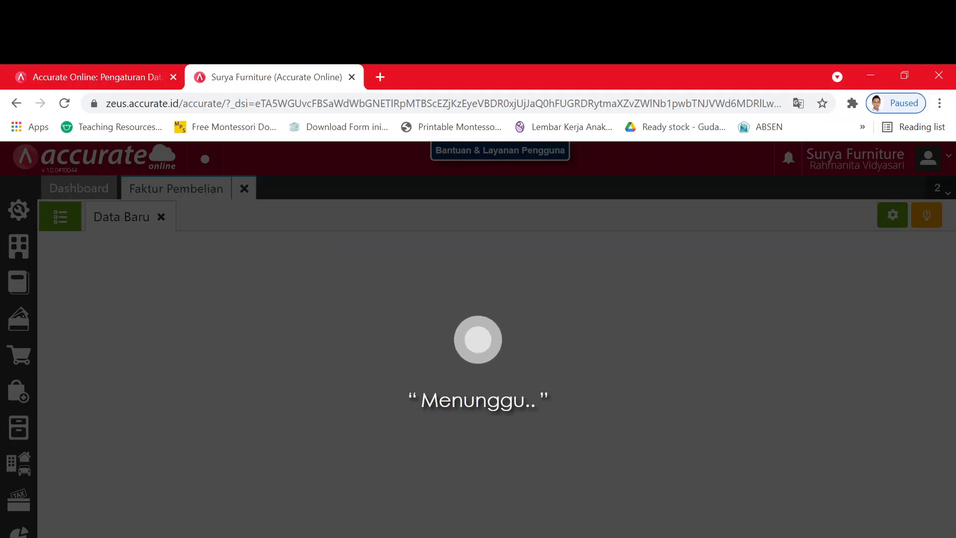
type("sentra")
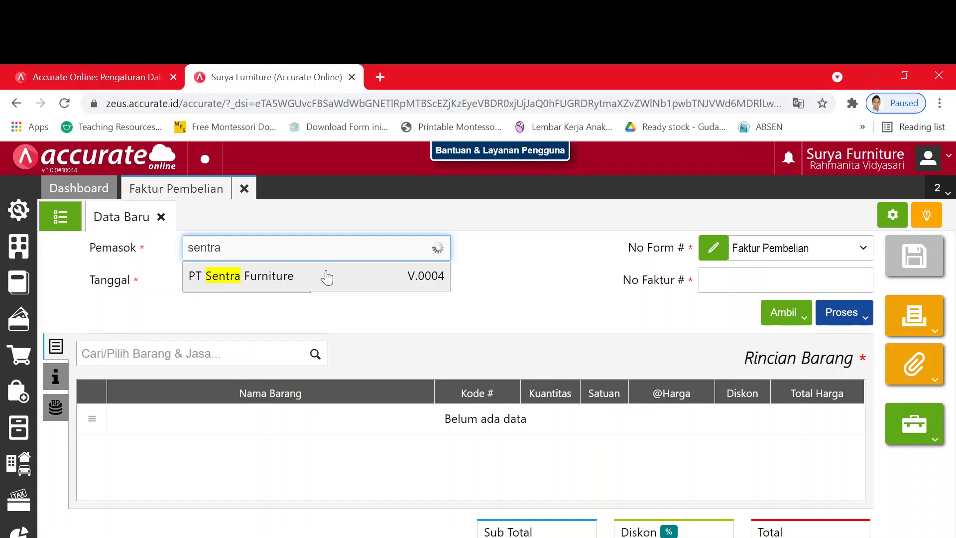
left_click(324, 273)
type("0")
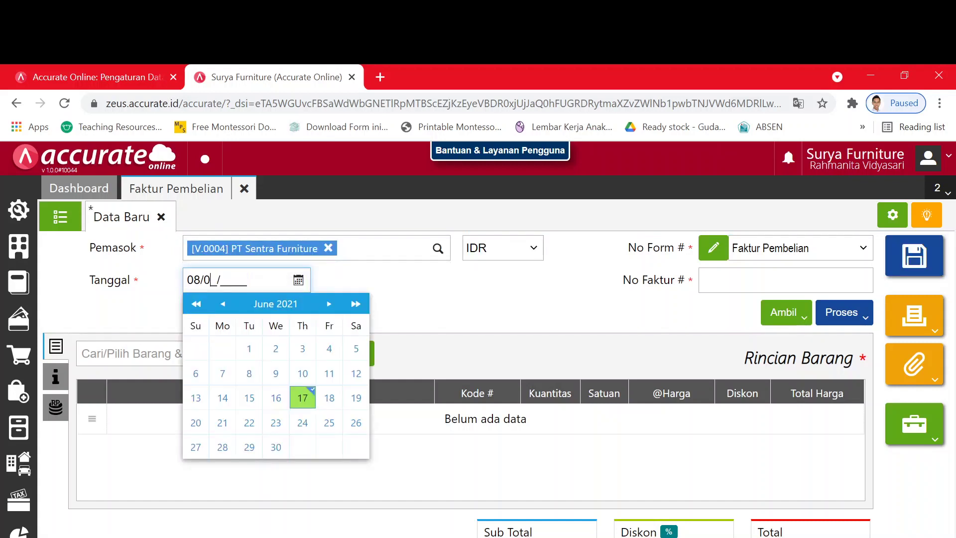
type("8/01/2019")
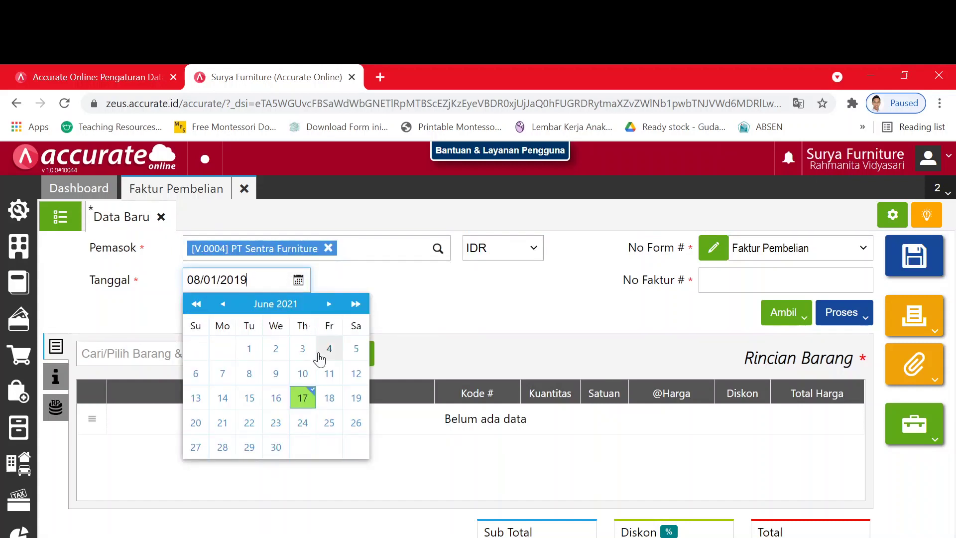
Step: Copy the invoice number Sentra-017 from the practice module into the purchase invoice's No Faktur
left_click(703, 282)
key("alt+Tab")
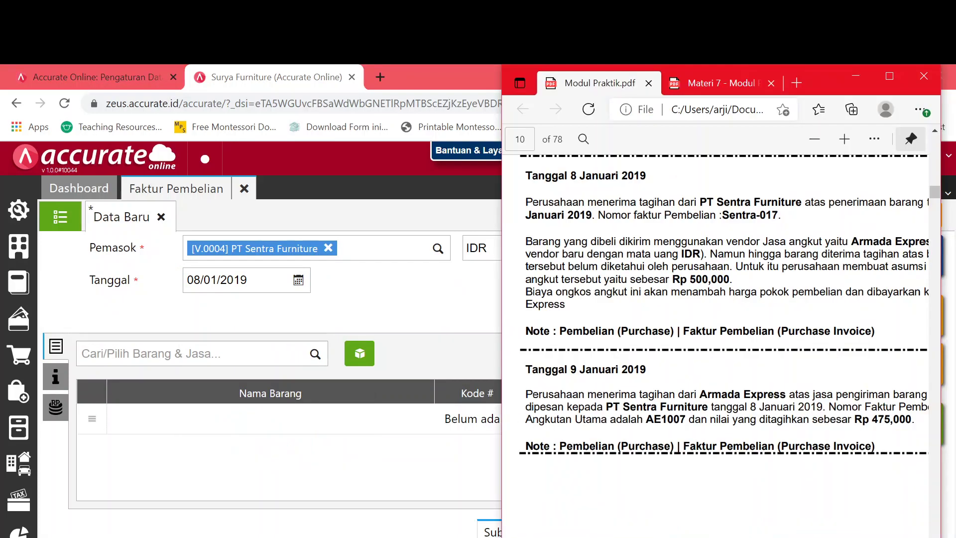
left_click_drag(782, 215, 729, 215)
key("ctrl+c")
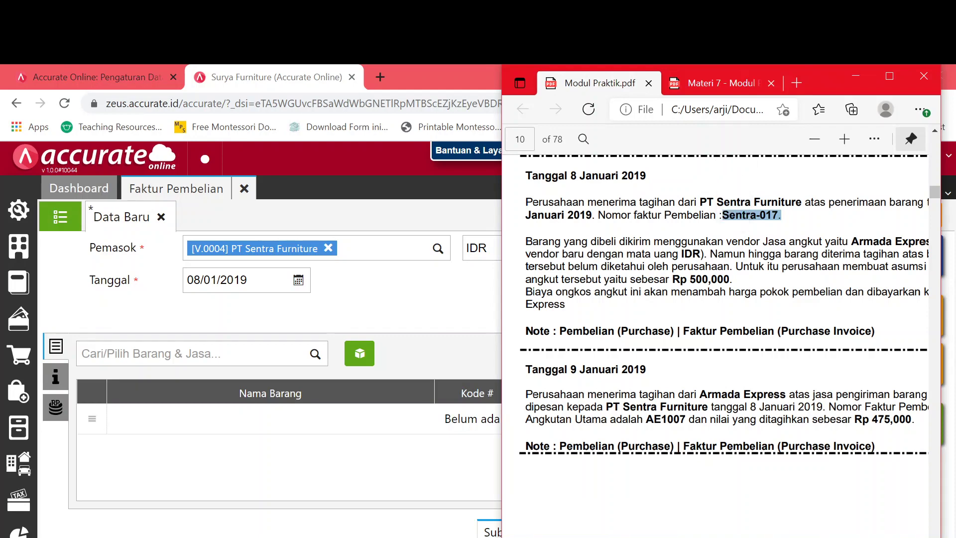
key("alt+Tab")
key("ctrl+v")
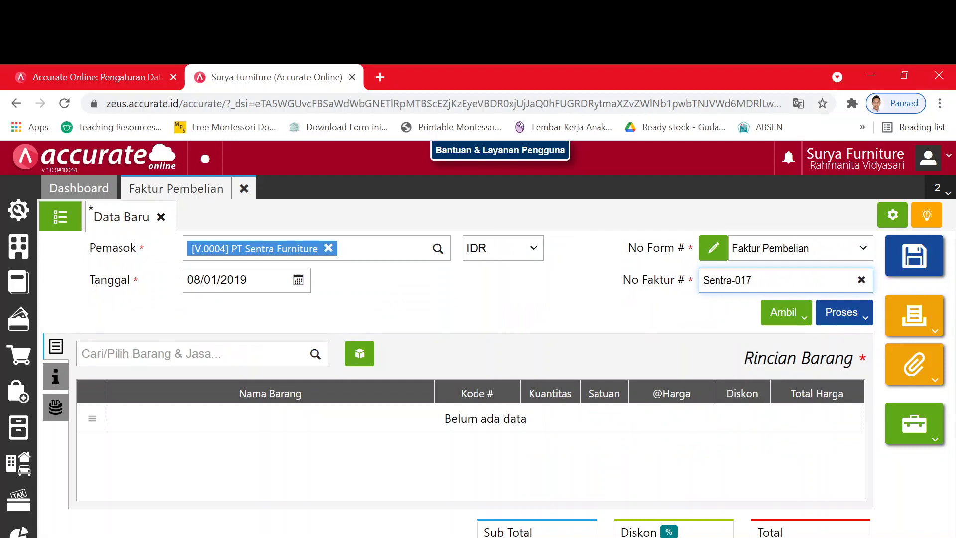
Step: Copy the Meja Bundar line from goods receipt 9095 into the PT Sentra Furniture purchase invoice
left_click(769, 314)
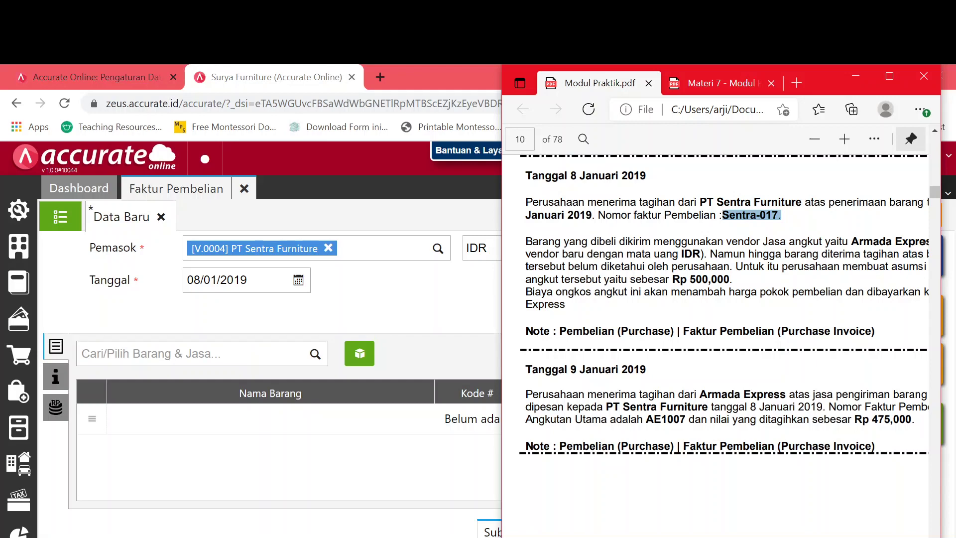
left_click(387, 317)
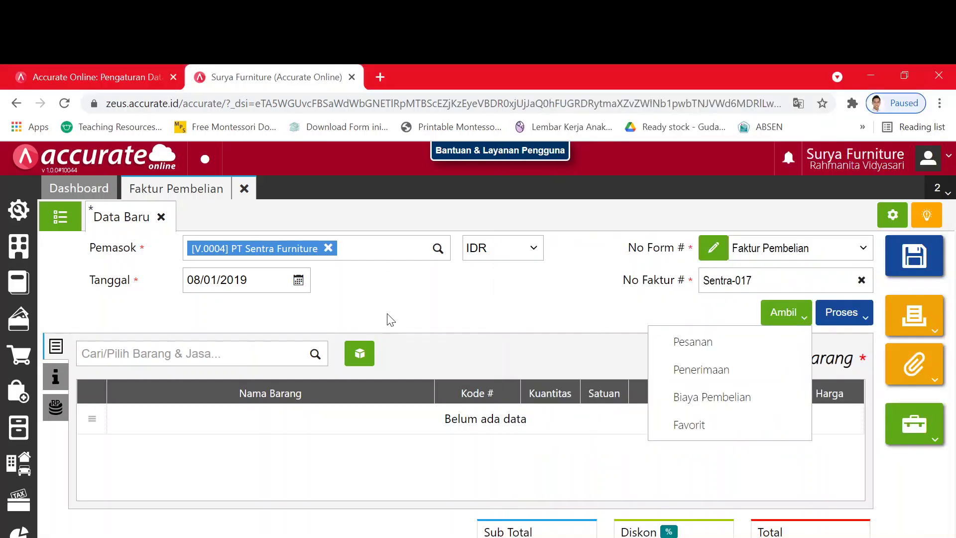
left_click(791, 319)
left_click(729, 370)
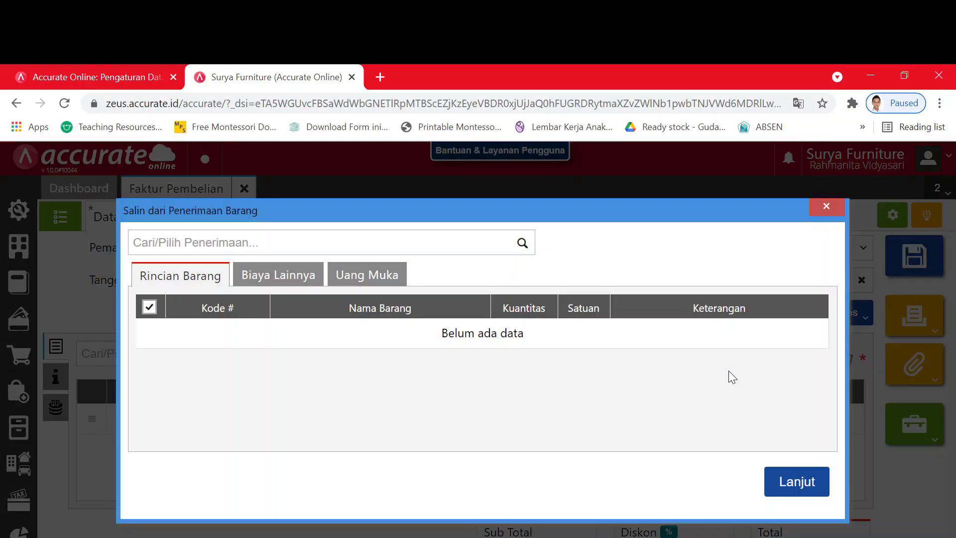
left_click(521, 243)
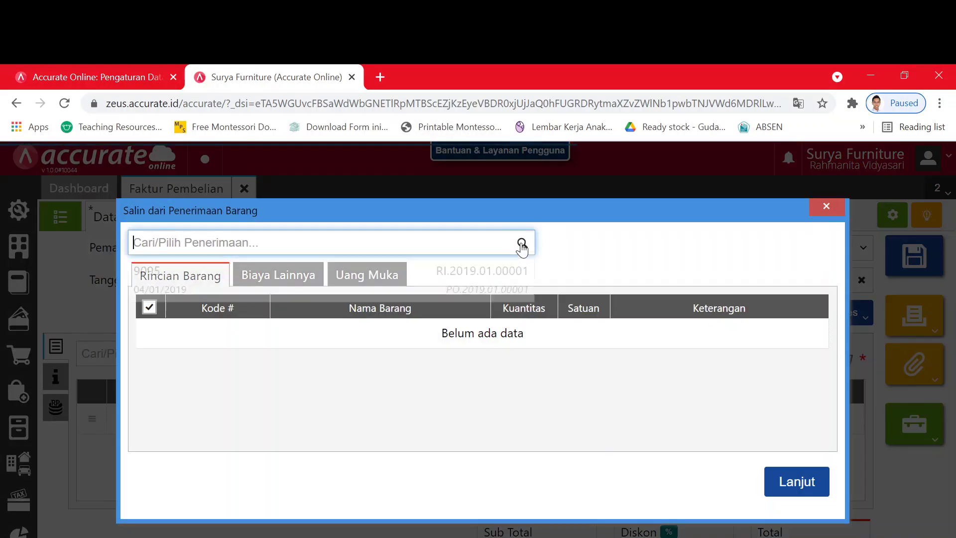
left_click(494, 285)
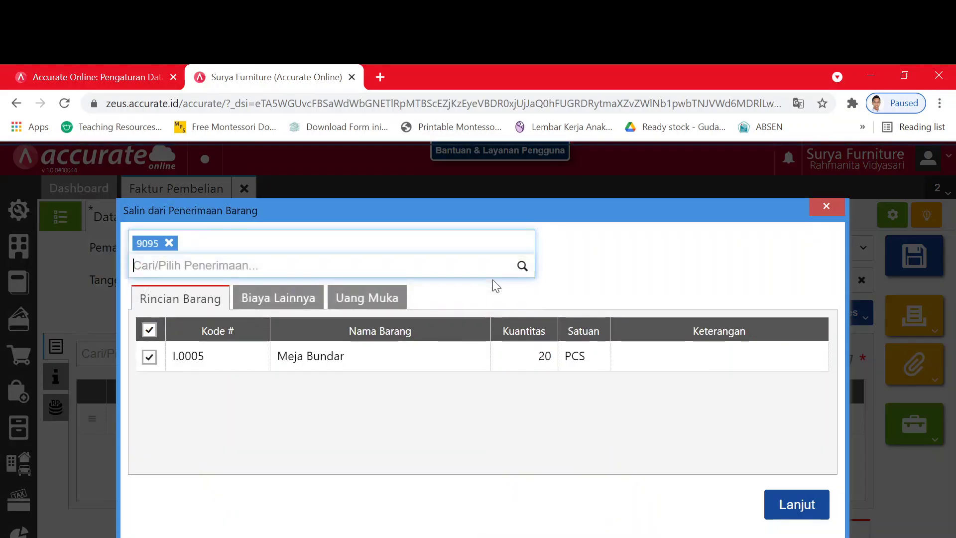
key("alt+Tab")
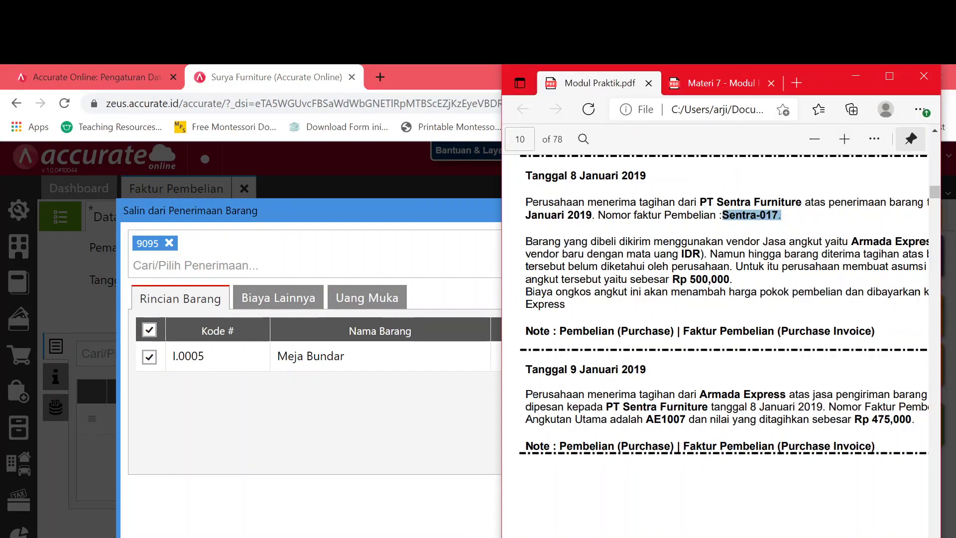
key("alt+Tab")
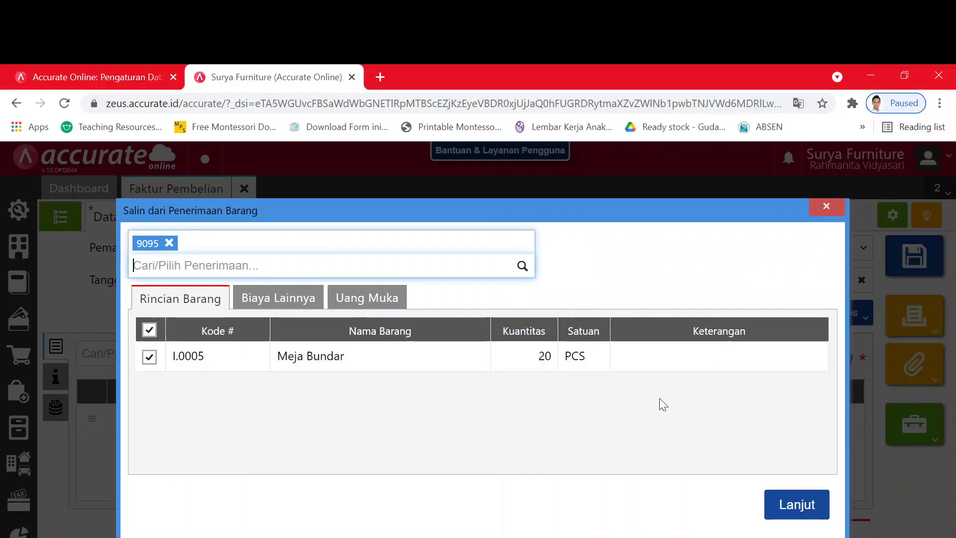
left_click(775, 505)
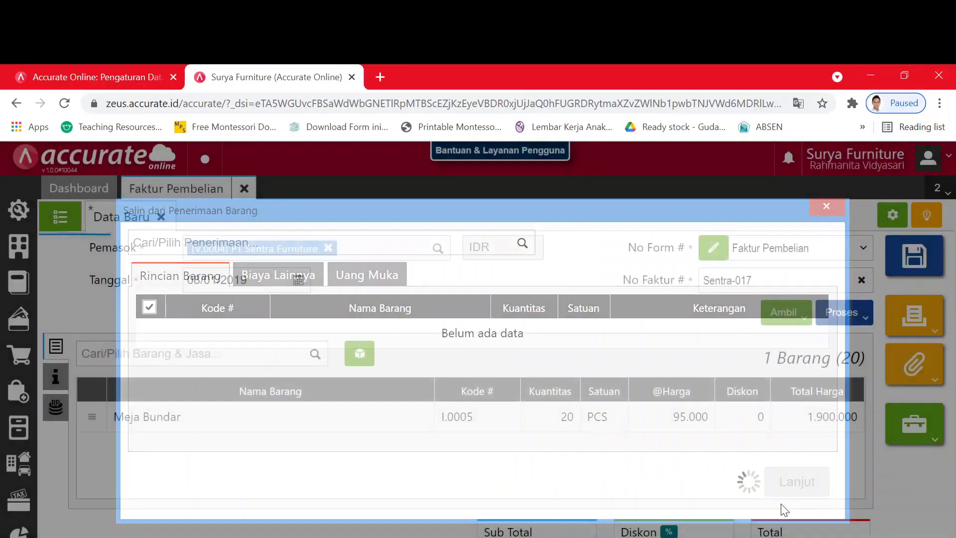
Step: Read the freight details of the 8 January transaction in the practice module and open a new supplier record in Pemasok
key("alt+Tab")
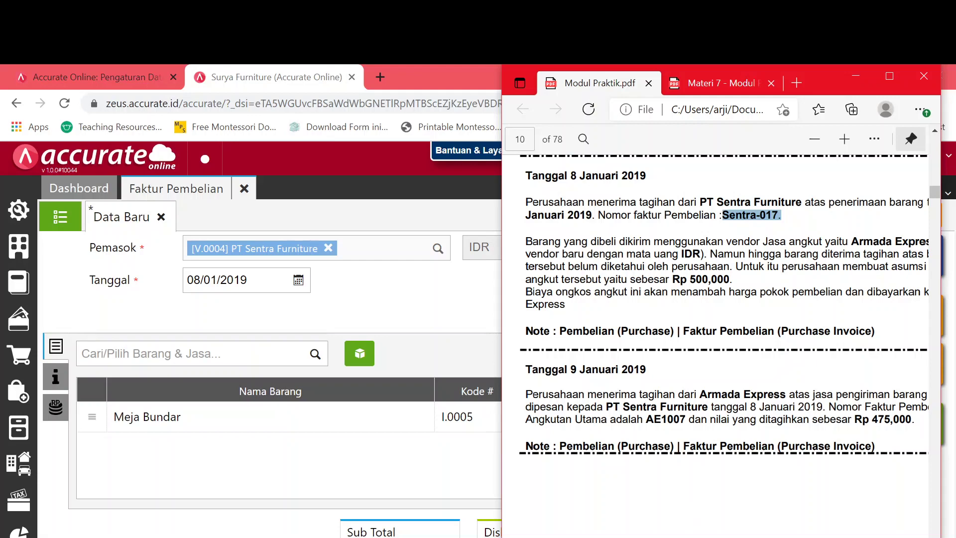
scroll(715, 536, "right", 1)
scroll(715, 536, "left", 1)
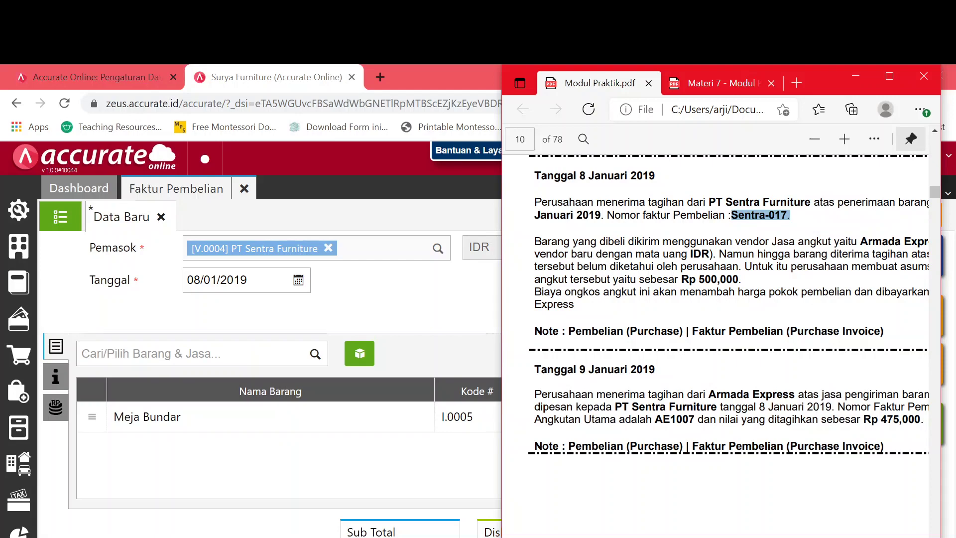
scroll(718, 304, "right", 2)
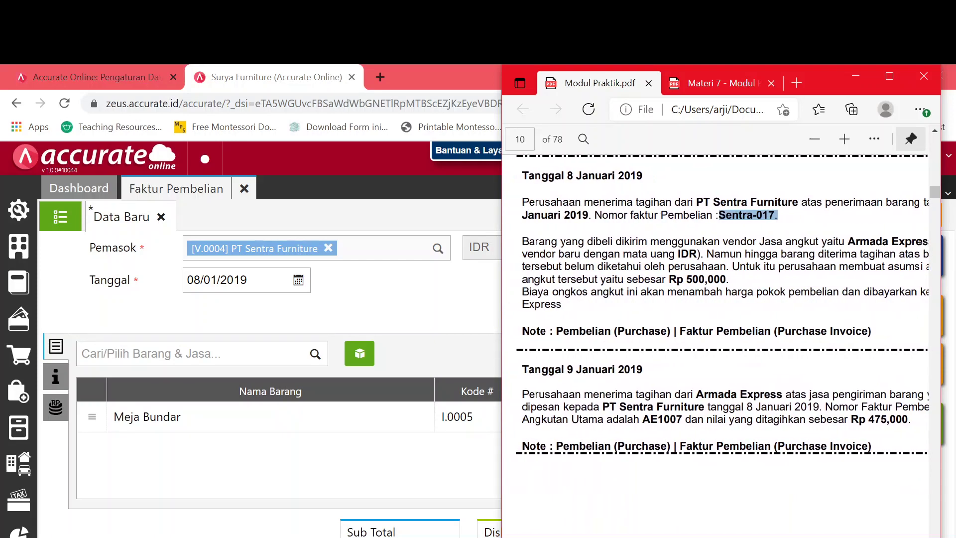
left_click(815, 140)
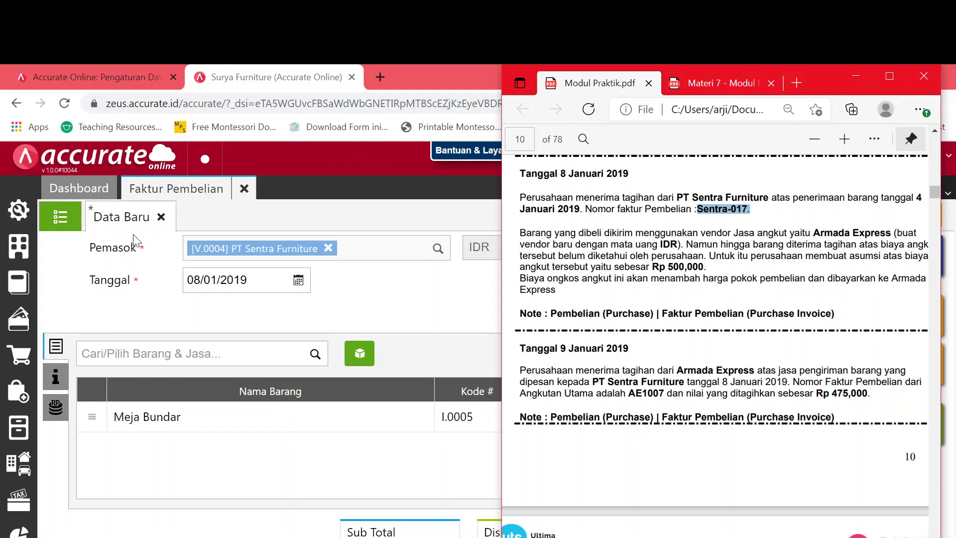
left_click(15, 394)
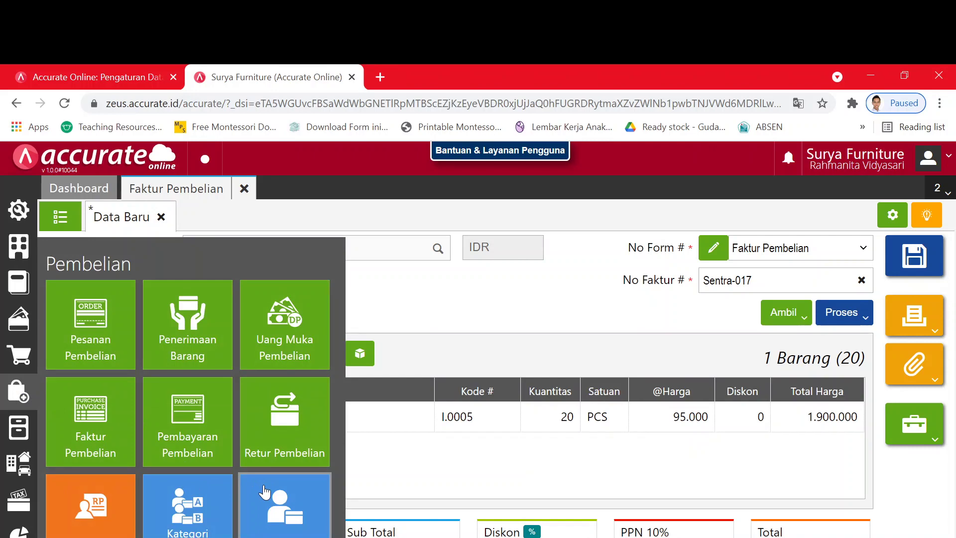
left_click(264, 486)
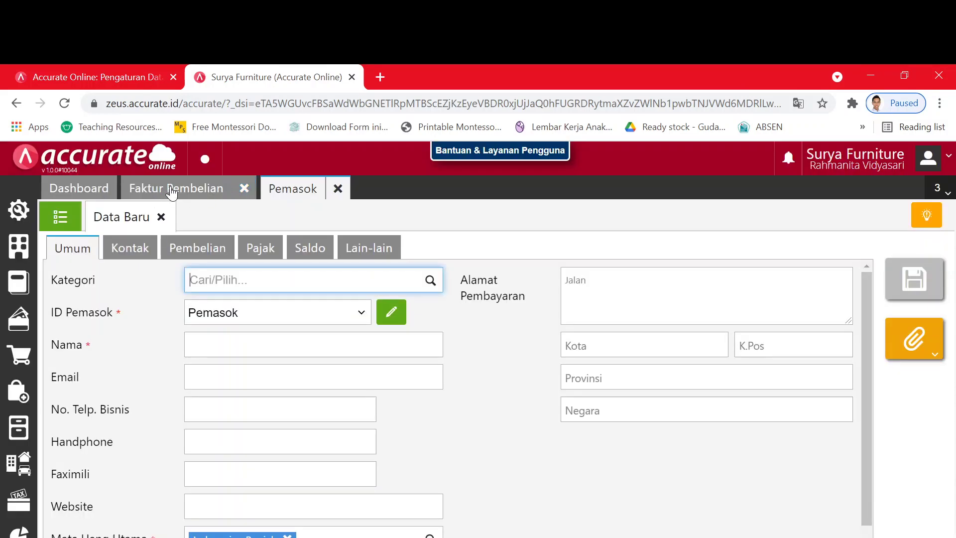
left_click(171, 193)
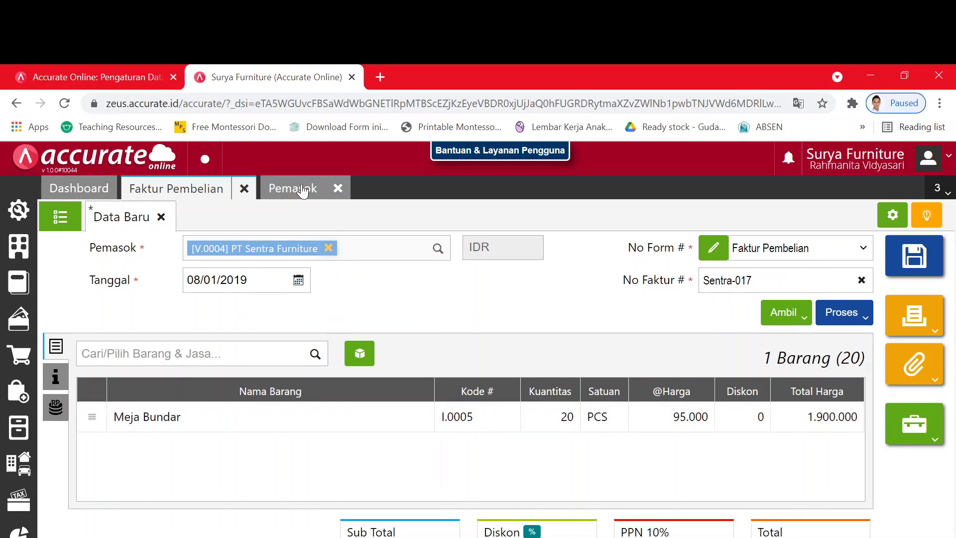
left_click(302, 191)
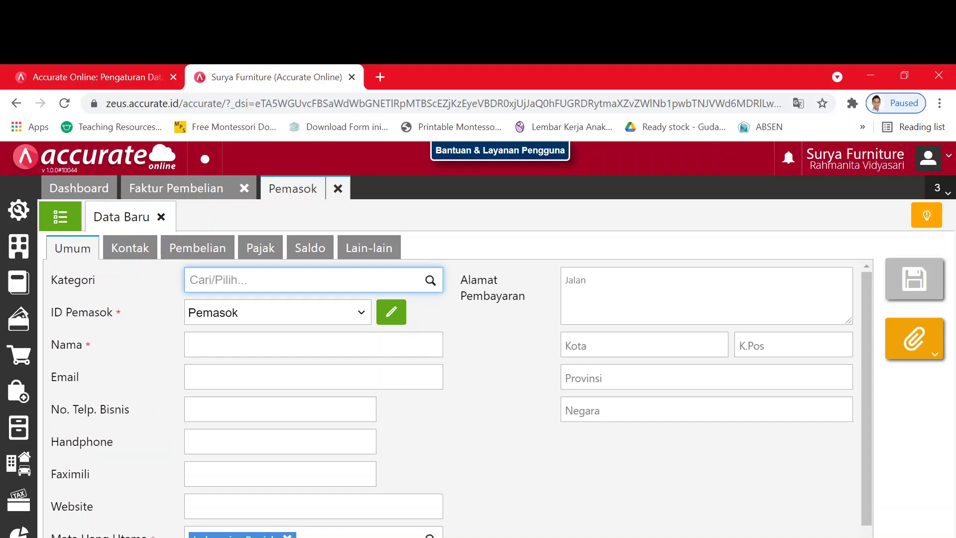
Step: Name the new supplier Armada Express as given in the practice module, leaving its Kategori empty
left_click(209, 343)
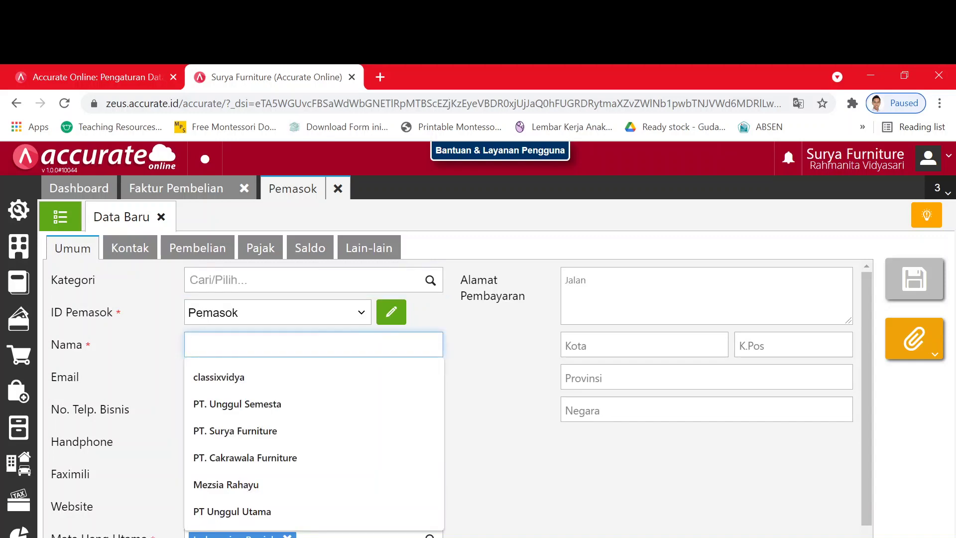
type("Armada")
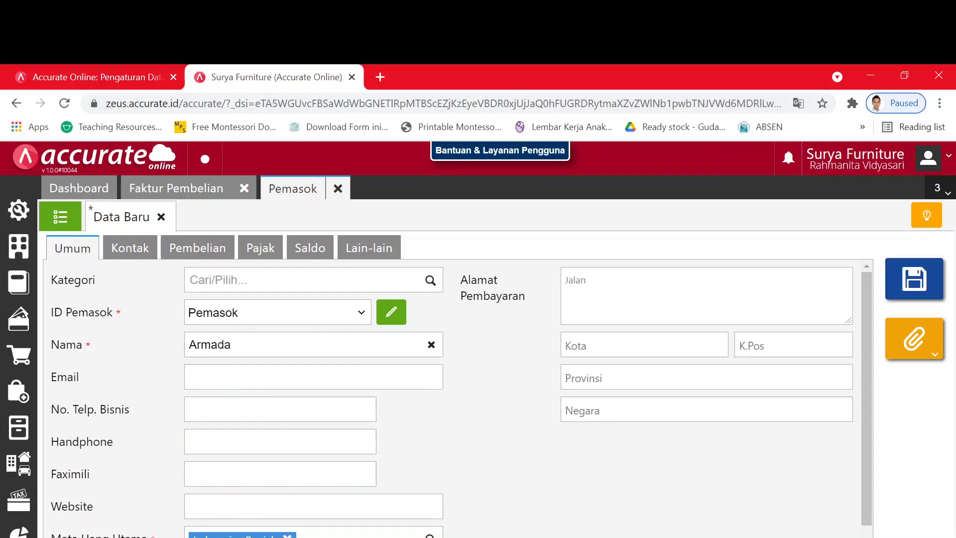
key("alt+Tab")
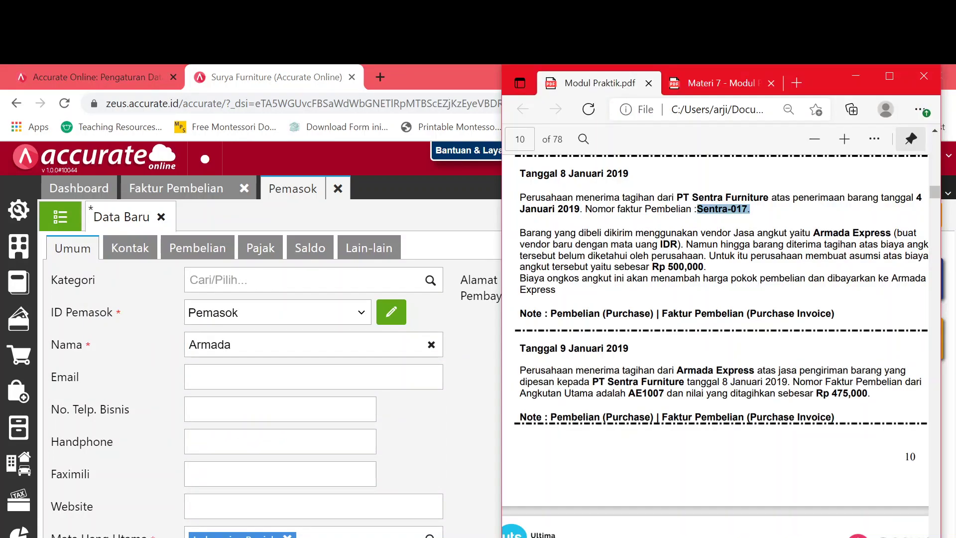
key("alt+Tab")
type("Express")
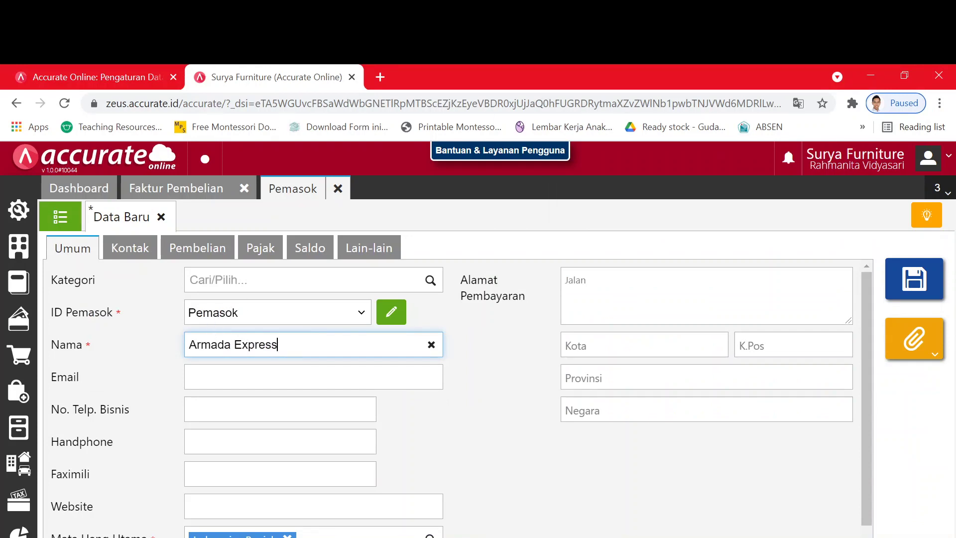
left_click(430, 285)
left_click(432, 286)
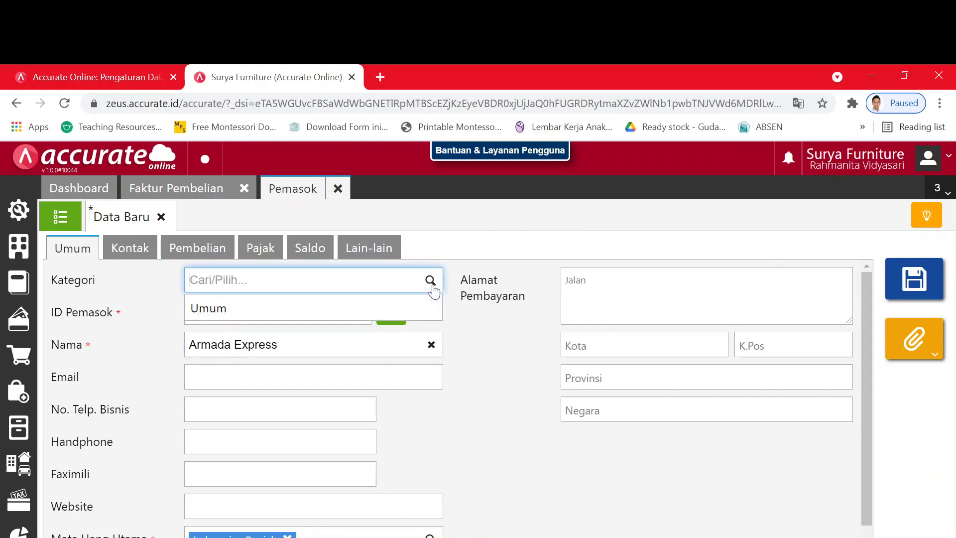
left_click(479, 337)
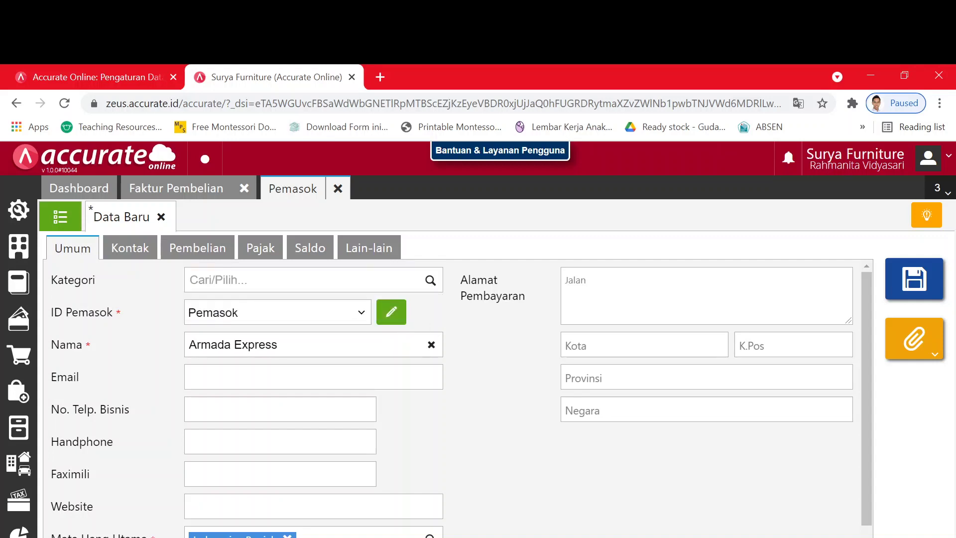
left_click(277, 345)
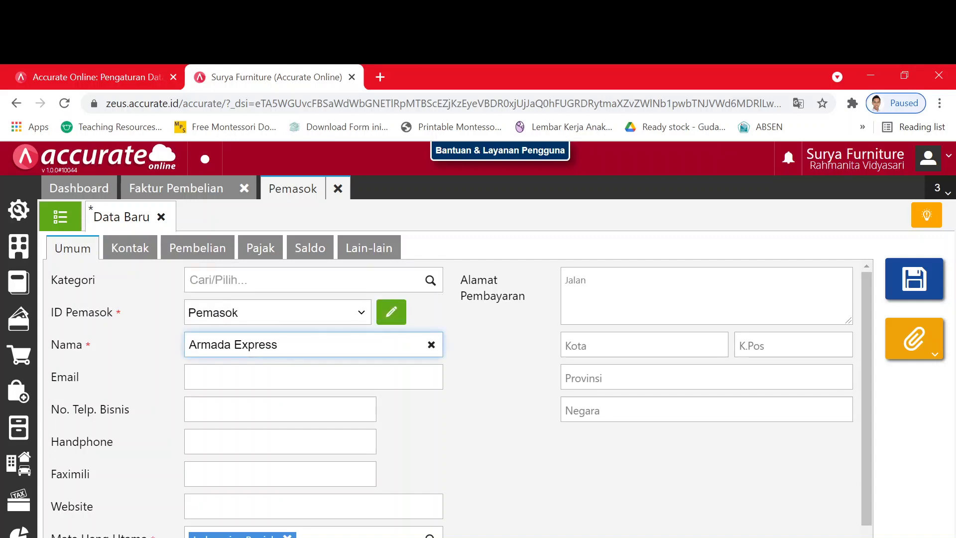
Step: Save the new supplier and check it in the supplier list before closing Pemasok
left_click(915, 297)
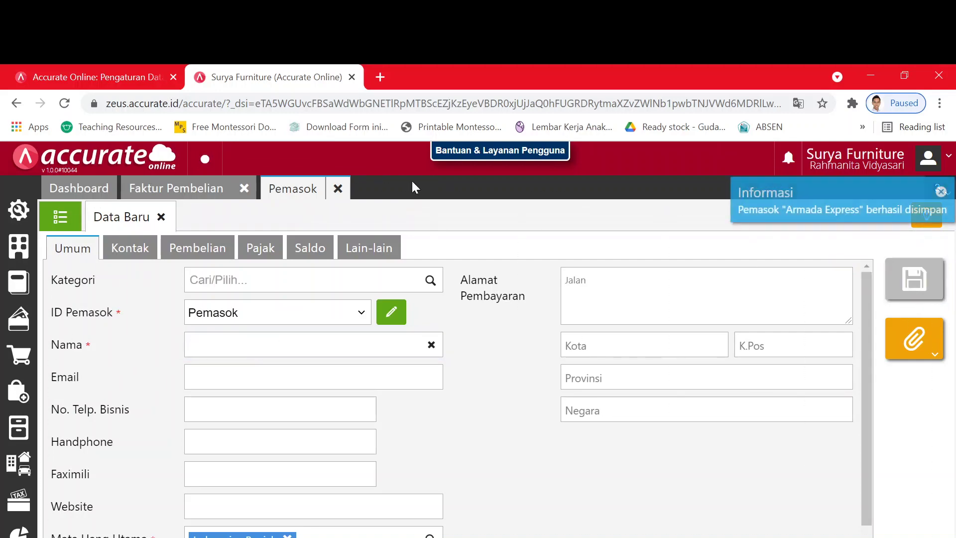
left_click(58, 219)
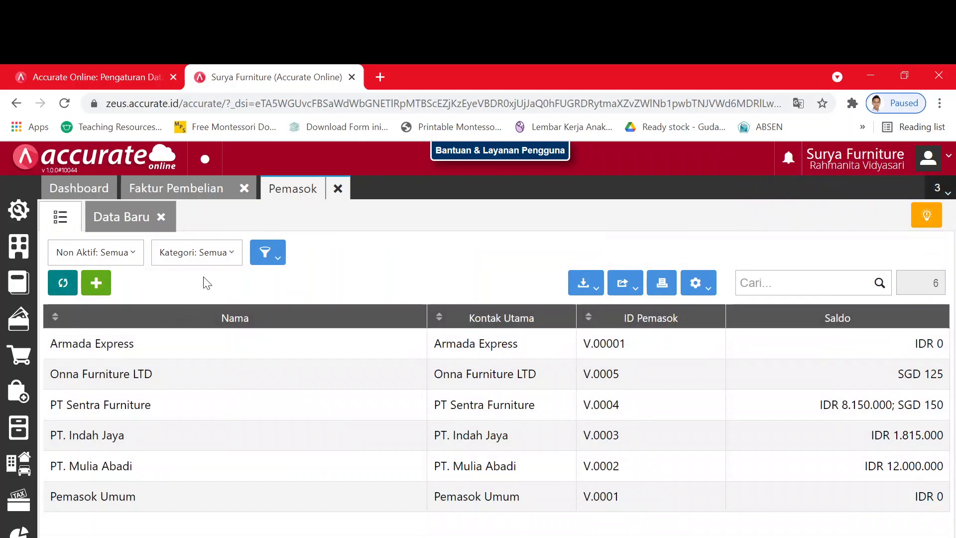
left_click(337, 190)
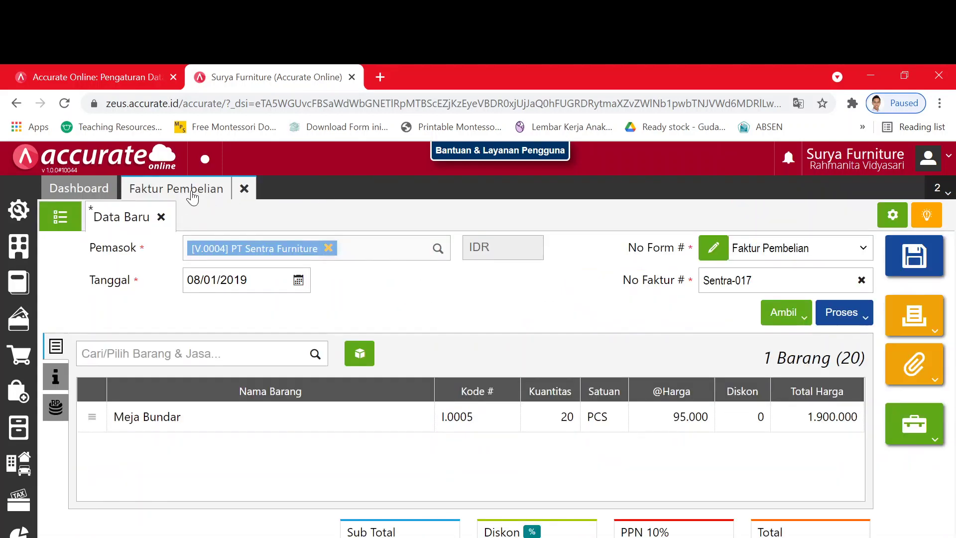
Step: Review the 8 January transaction and the invoice's Info lainnya, and open the account selection in Biaya Lainnya
key("alt+Tab")
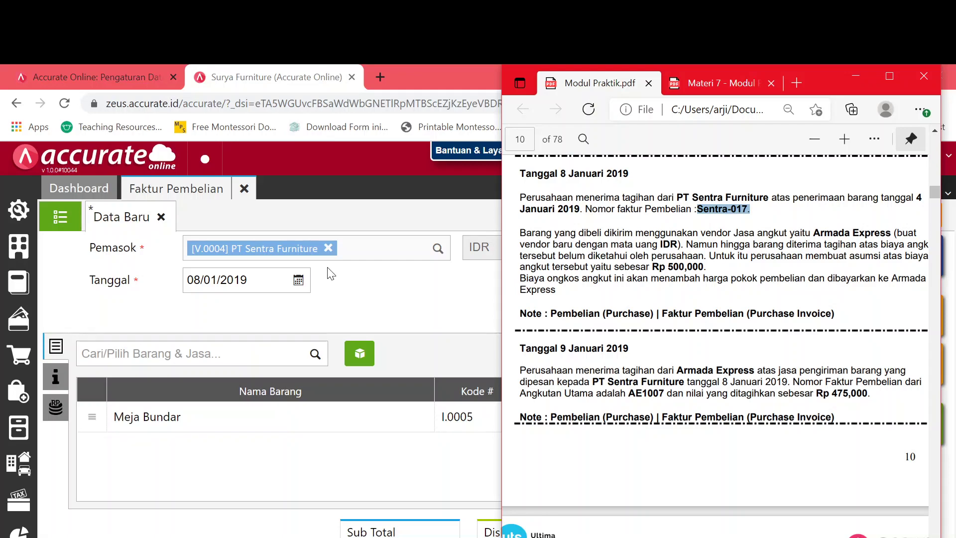
left_click(340, 282)
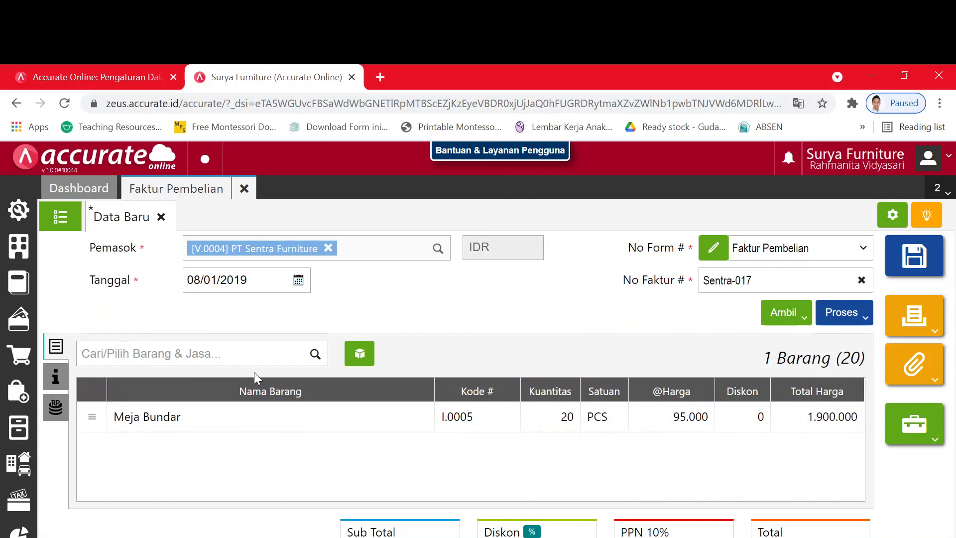
left_click(55, 377)
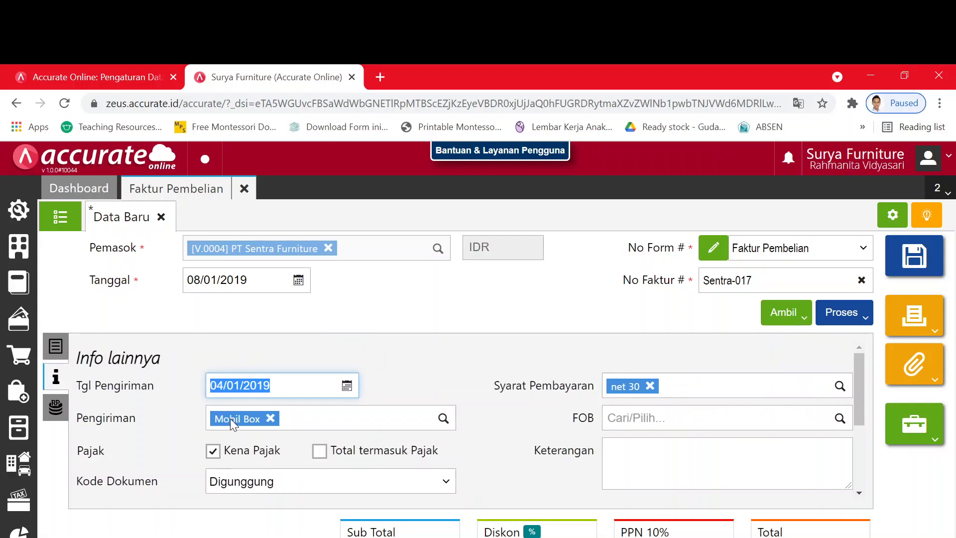
left_click(57, 409)
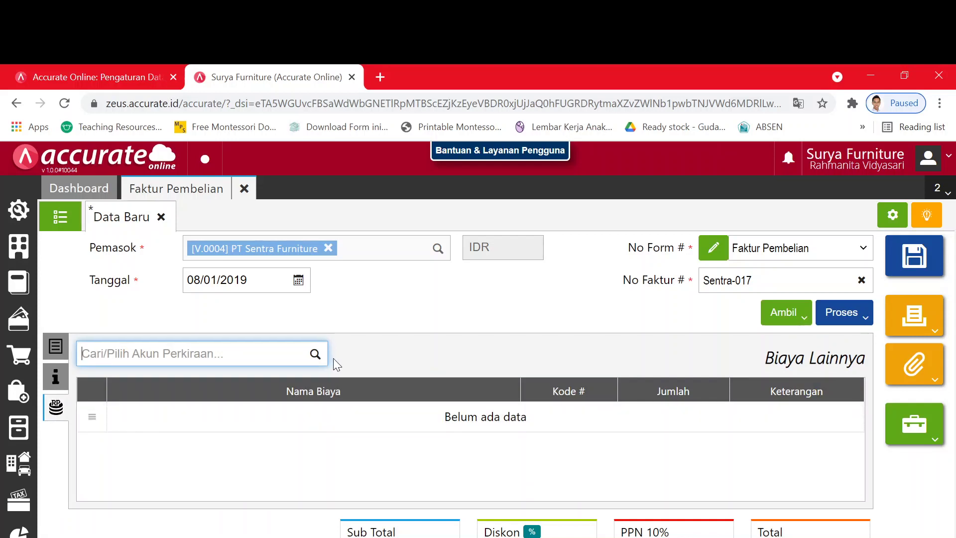
left_click(315, 354)
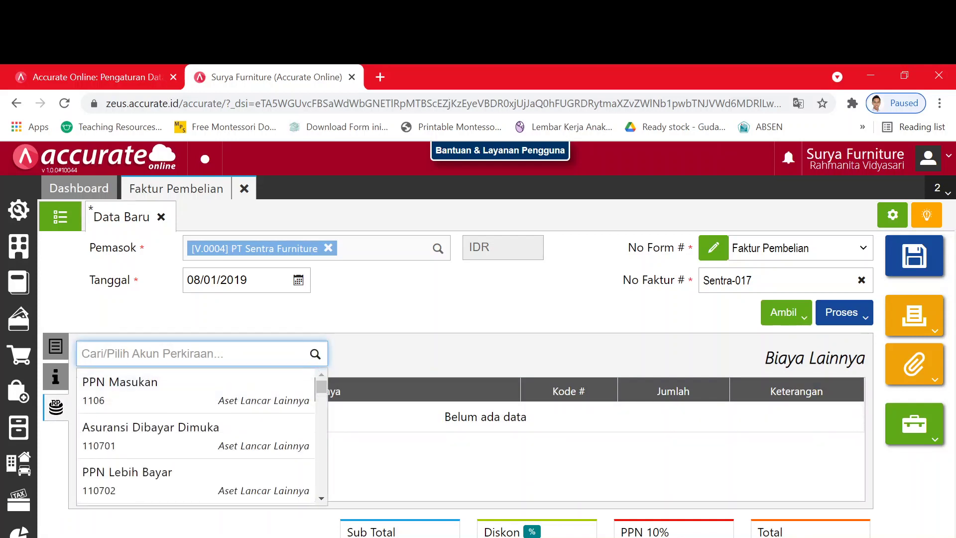
type("biaya")
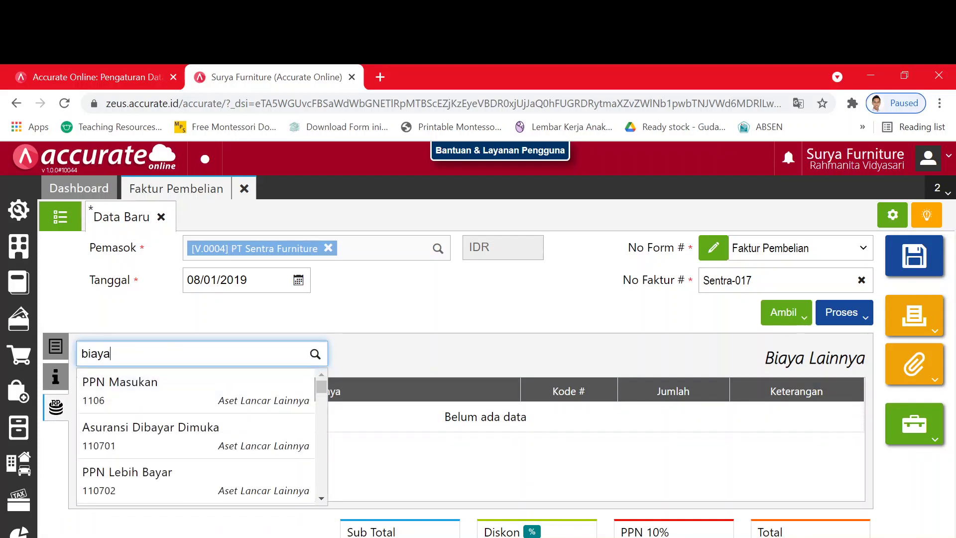
type(" an")
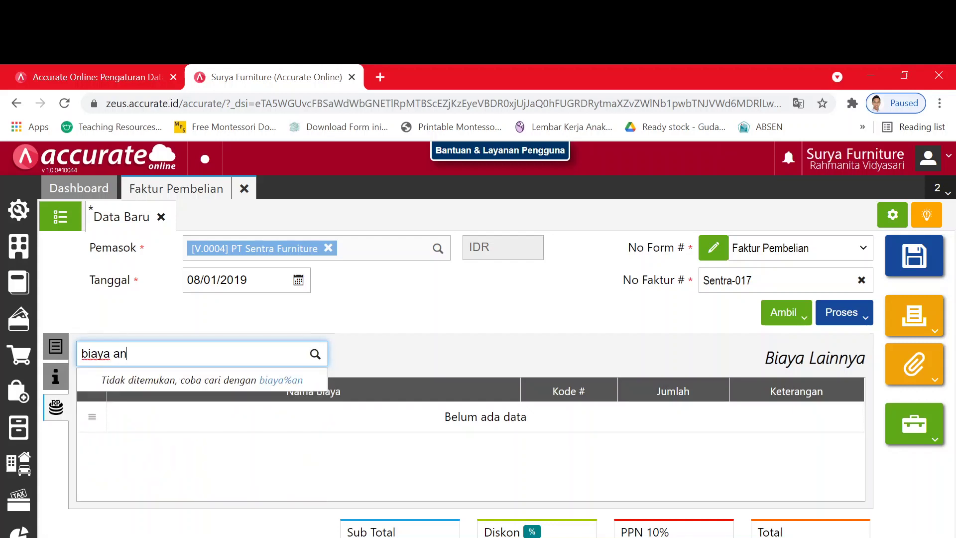
key("BackSpace")
key("BackSpace")
key("BackSpace")
key("BackSpace")
key("BackSpace")
key("BackSpace")
key("BackSpace")
key("BackSpace")
Step: Add the account Beban Angkut Pembelian as an other cost on the invoice and check the freight details in the practice module
type("ang")
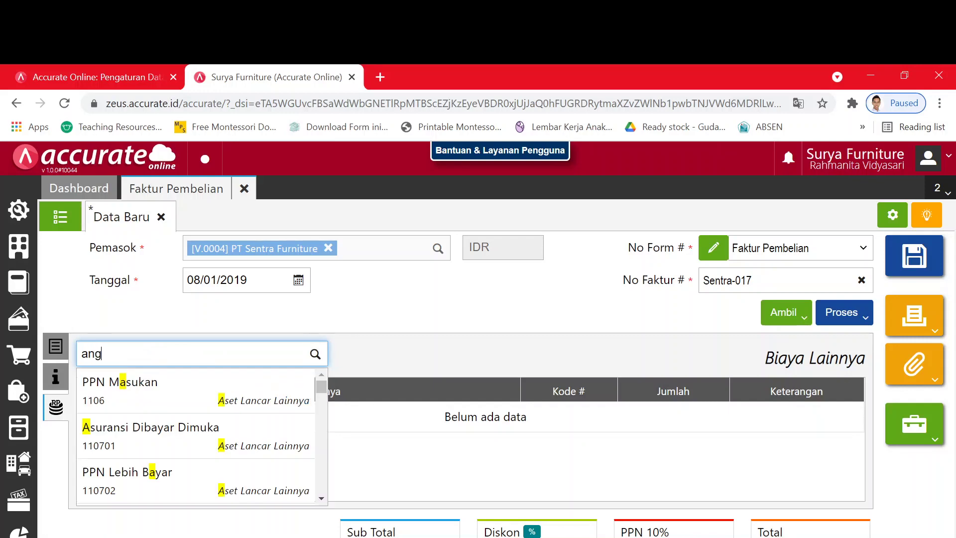
type("ku")
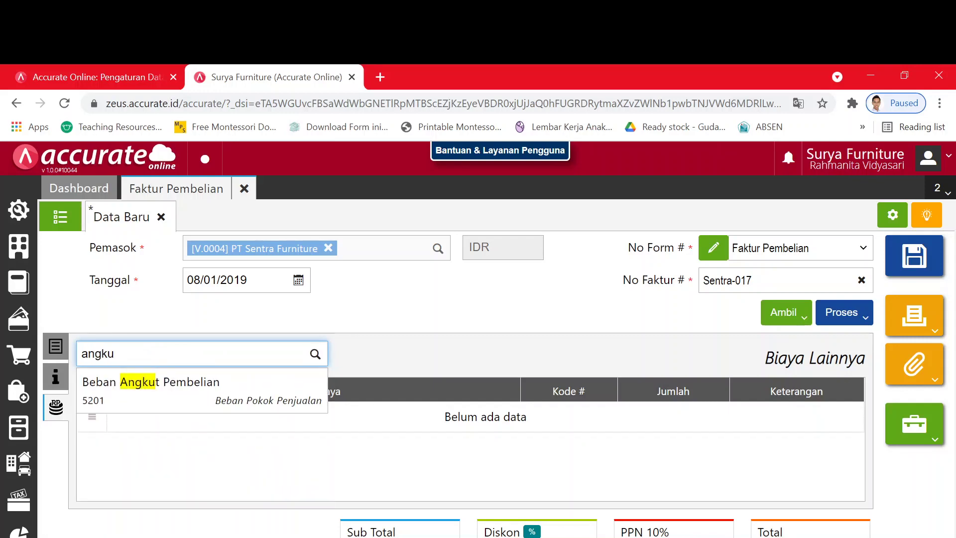
left_click(256, 391)
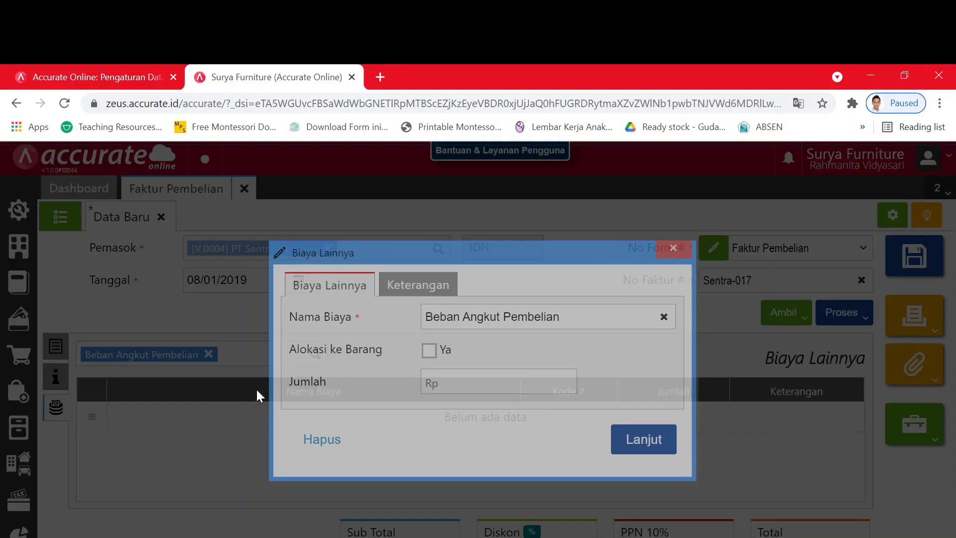
key("alt+Tab")
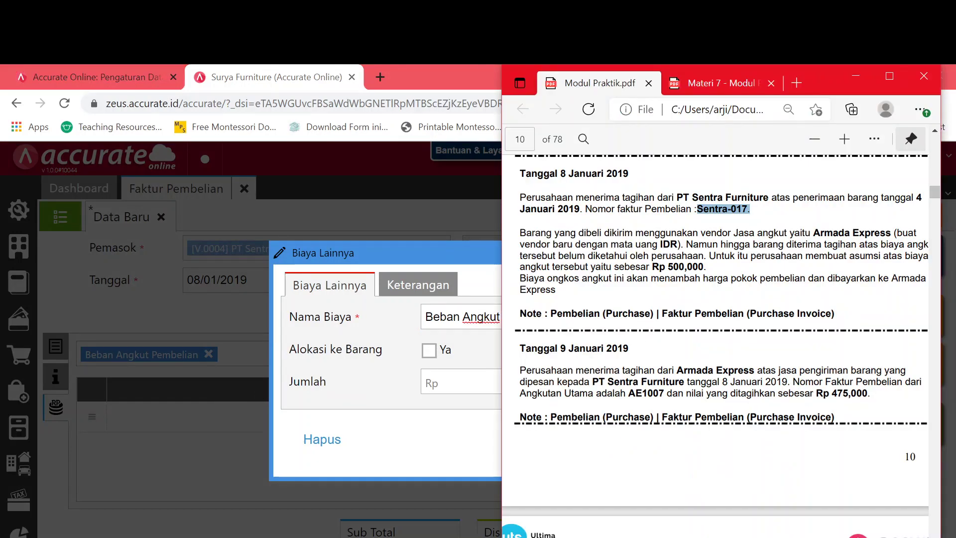
key("alt+Tab")
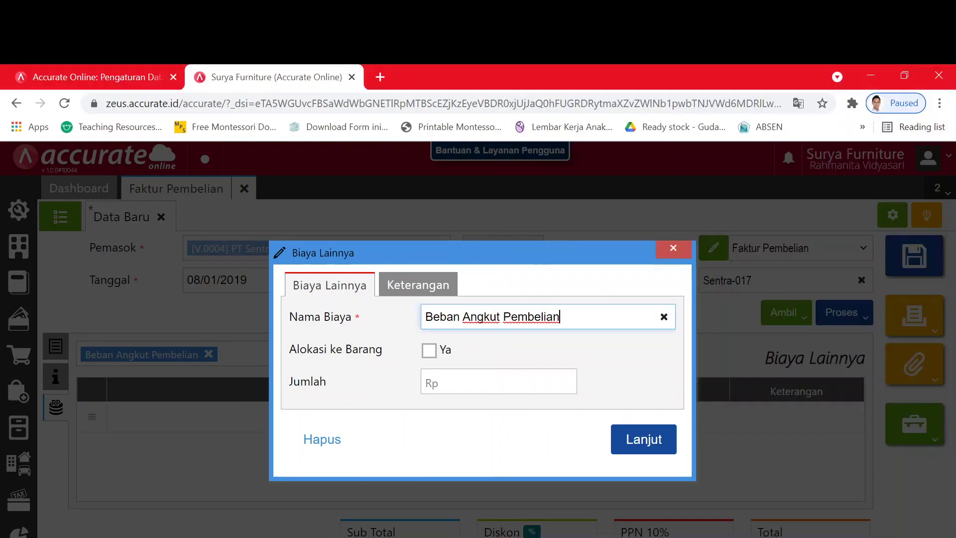
Step: Allocate the freight cost to the goods, bill it to supplier Armada Express and set its amount to Rp 500.000
left_click(429, 350)
key("Tab")
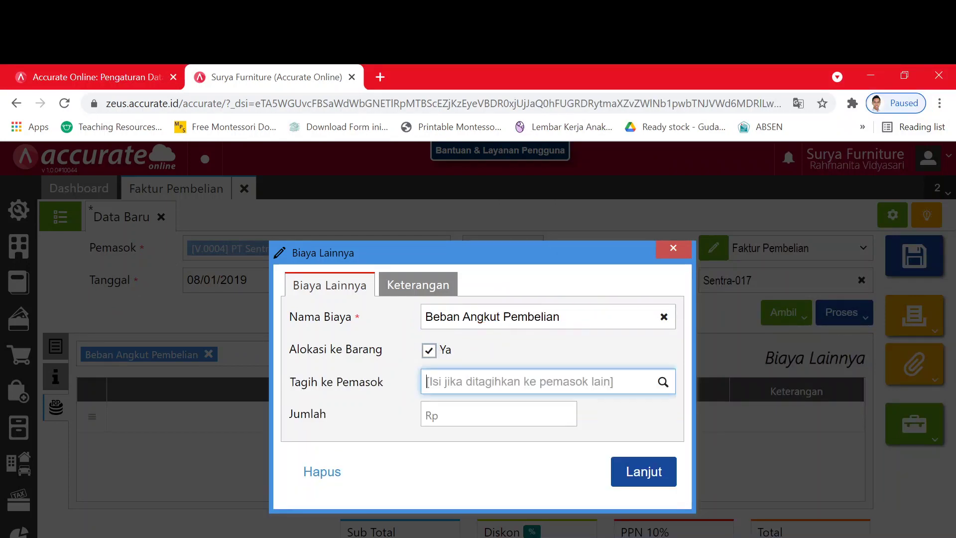
type("arma")
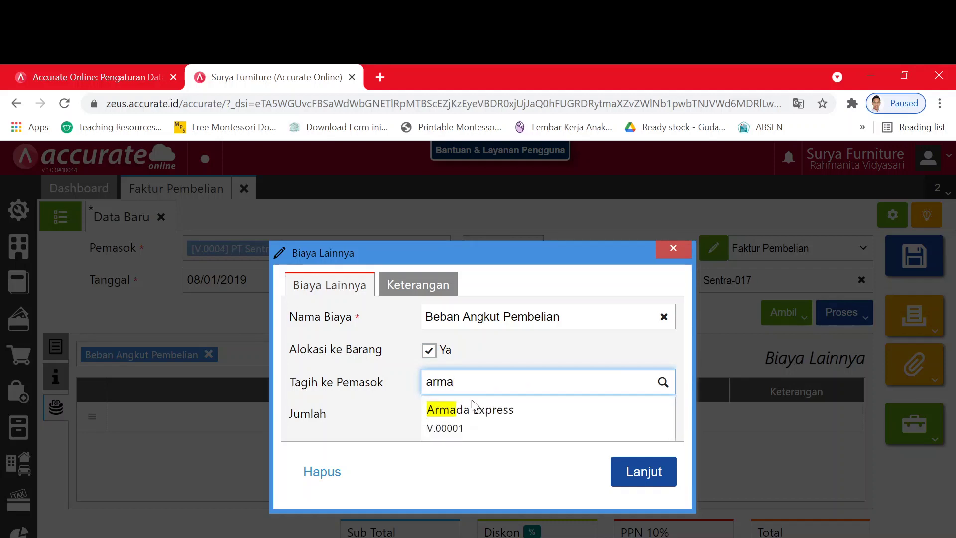
left_click(474, 419)
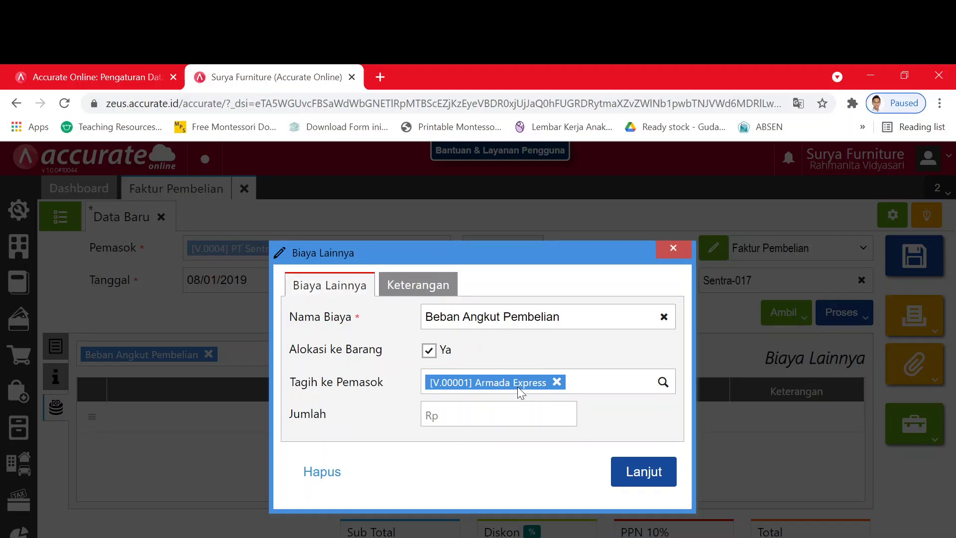
left_click(481, 407)
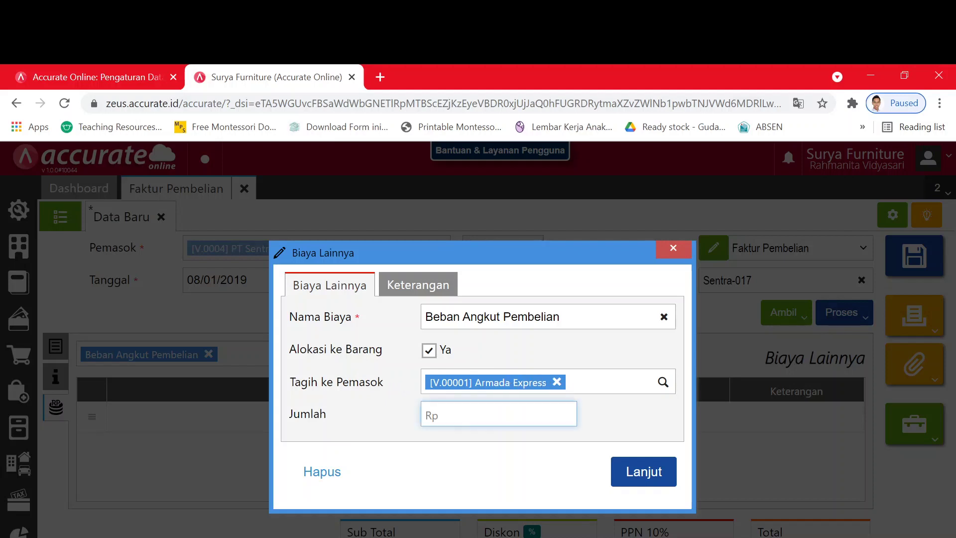
type("5000000")
left_click(620, 470)
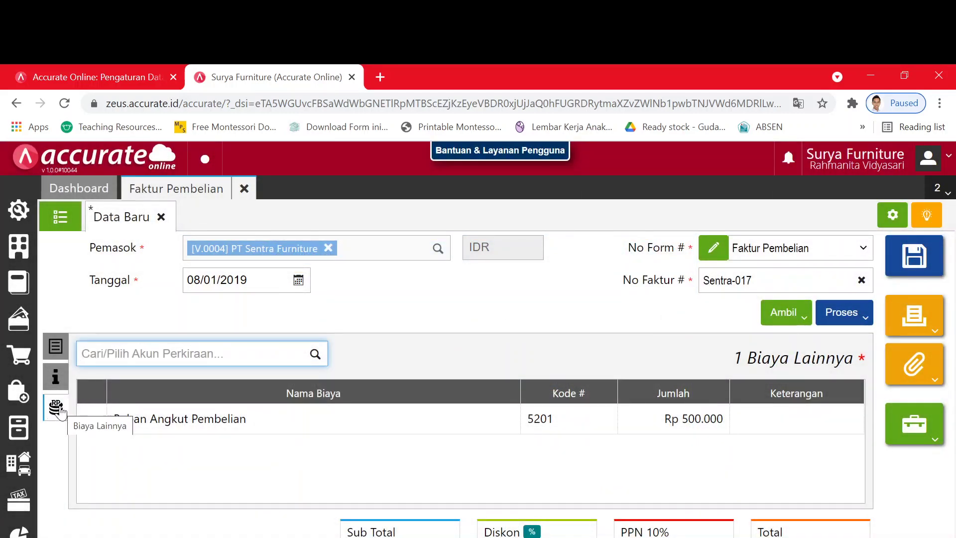
Step: Save invoice Sentra-017 and reopen it from the invoice list to review its items, Info lainnya and Biaya Lainnya
left_click(57, 355)
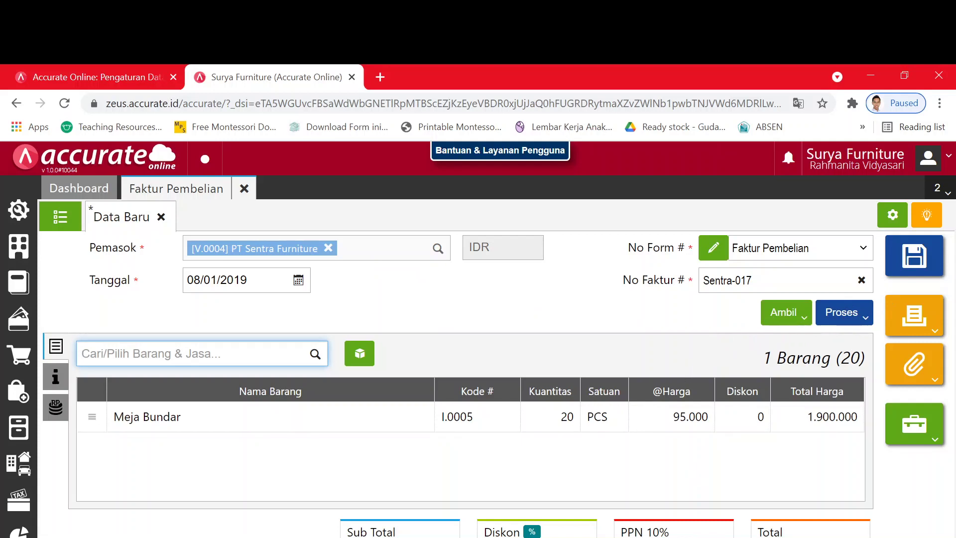
left_click(919, 257)
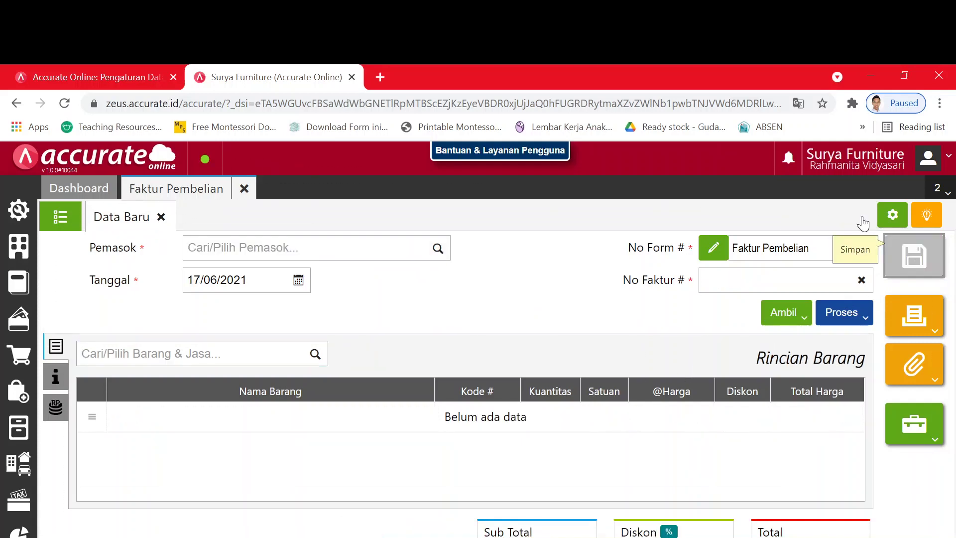
left_click(68, 228)
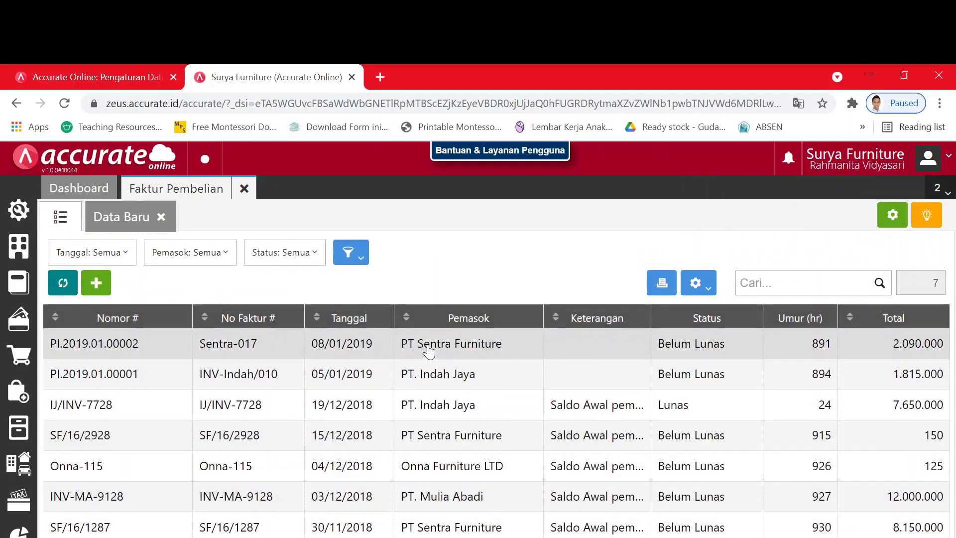
left_click(428, 350)
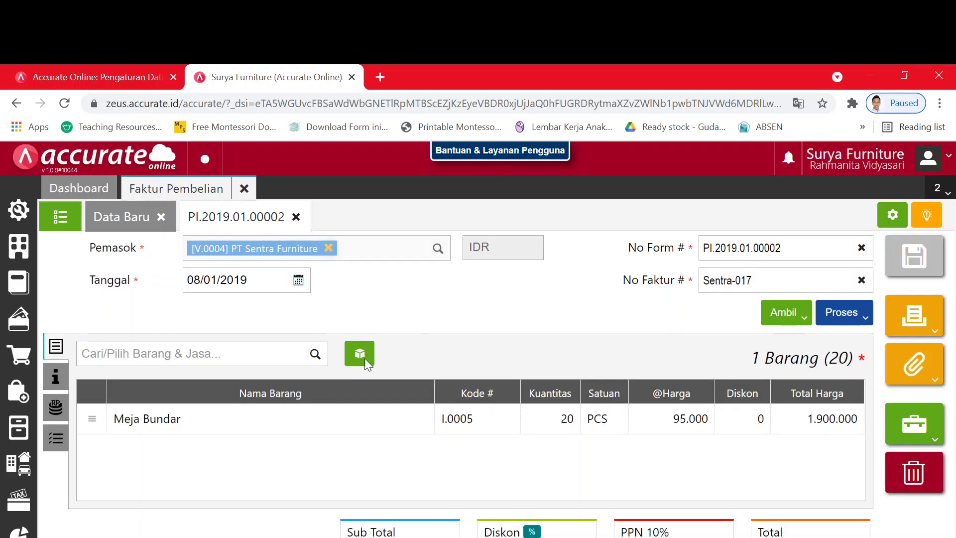
left_click(55, 377)
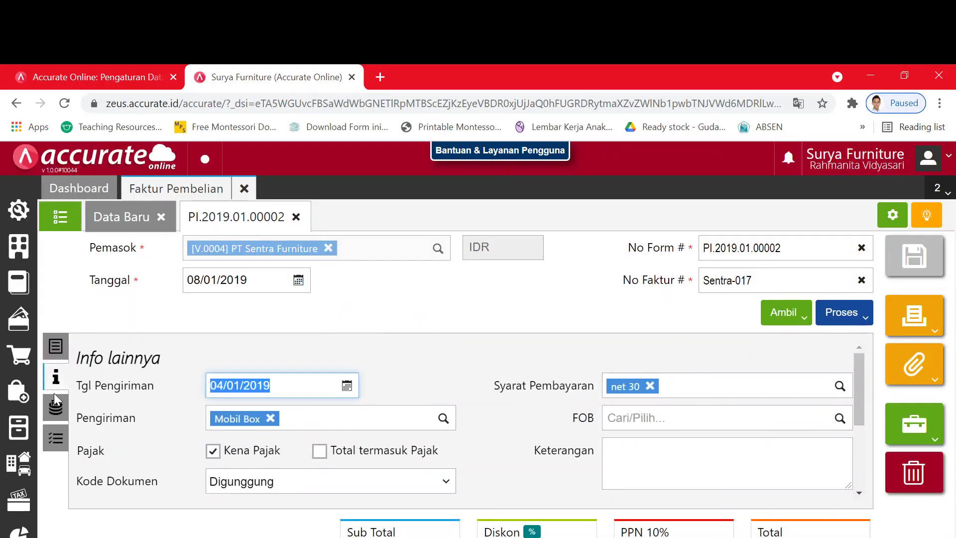
left_click(55, 409)
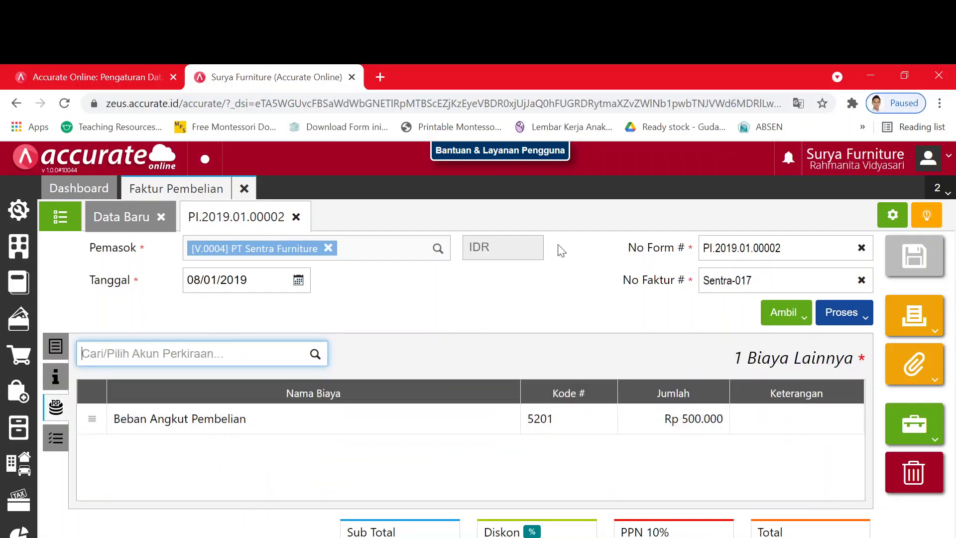
Step: Close Faktur Pembelian and refresh the recent activity list on the dashboard
left_click(244, 192)
left_click(243, 191)
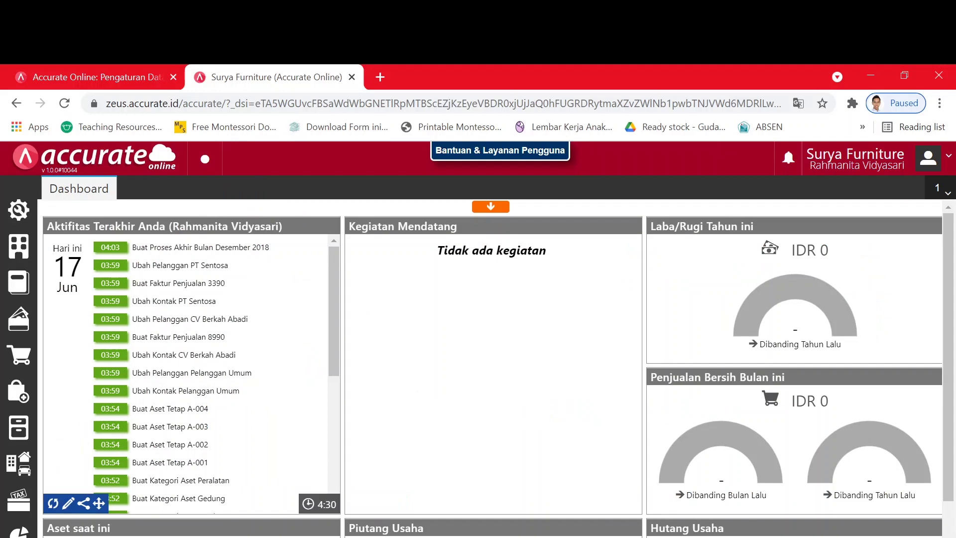
left_click(52, 504)
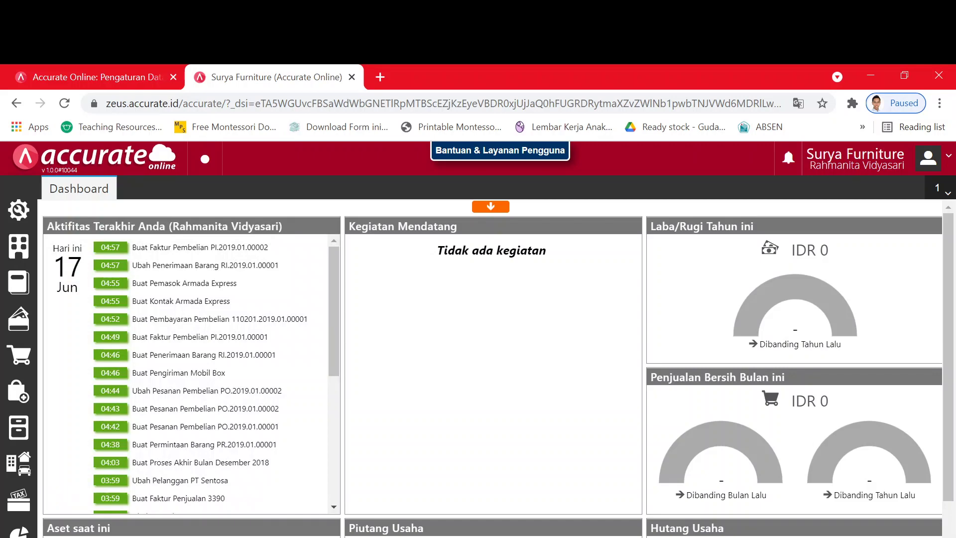
Step: Read the 9 January transaction in the practice module and start a new purchase invoice for supplier Armada Express
left_click(448, 518)
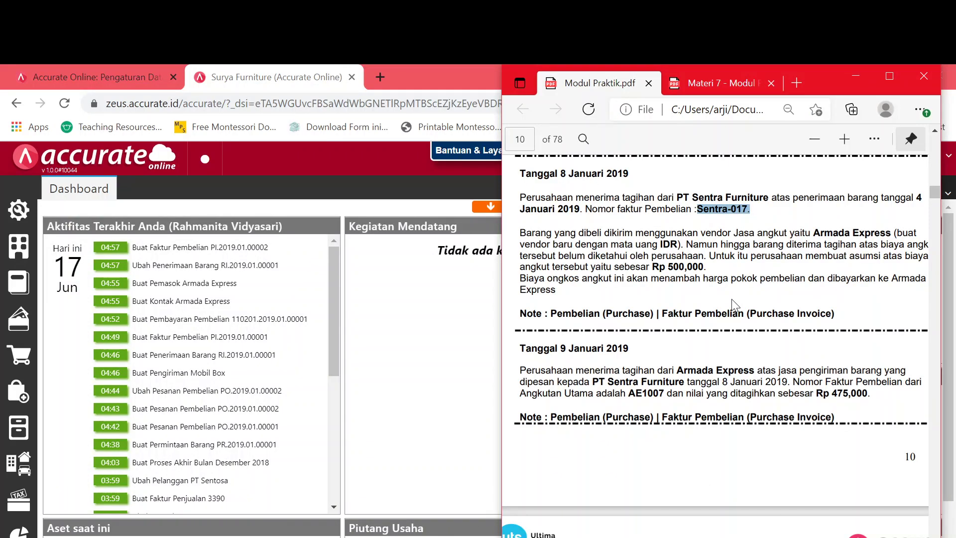
scroll(716, 344, "down", 3)
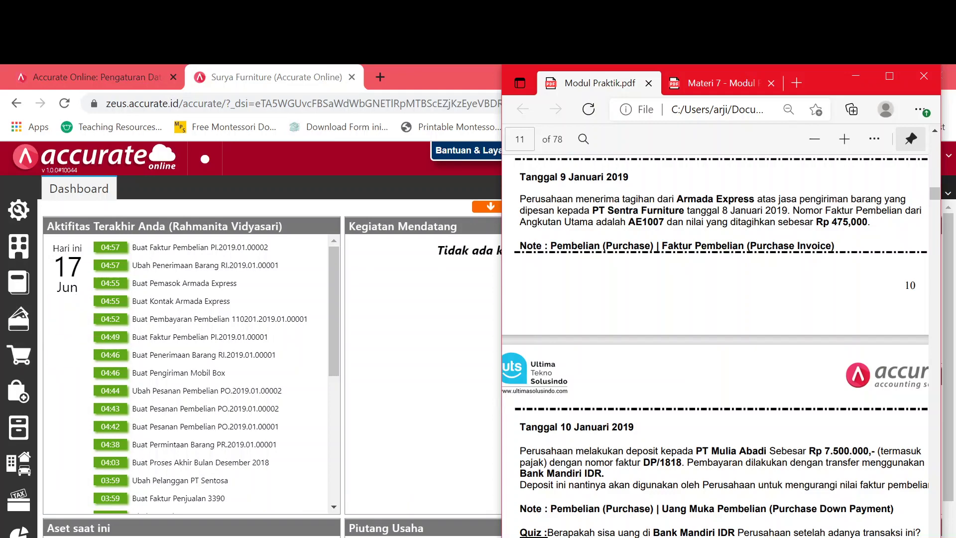
left_click(20, 392)
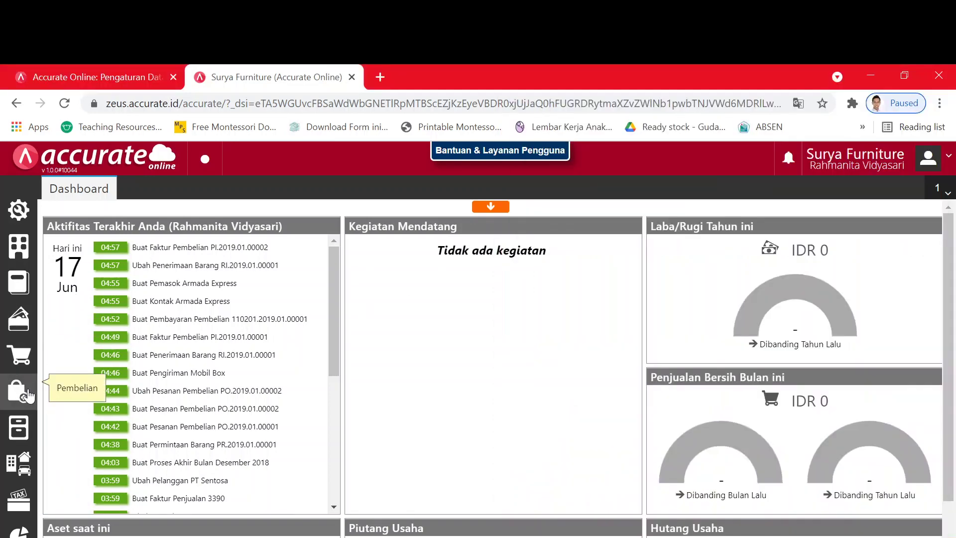
left_click(28, 395)
left_click(89, 422)
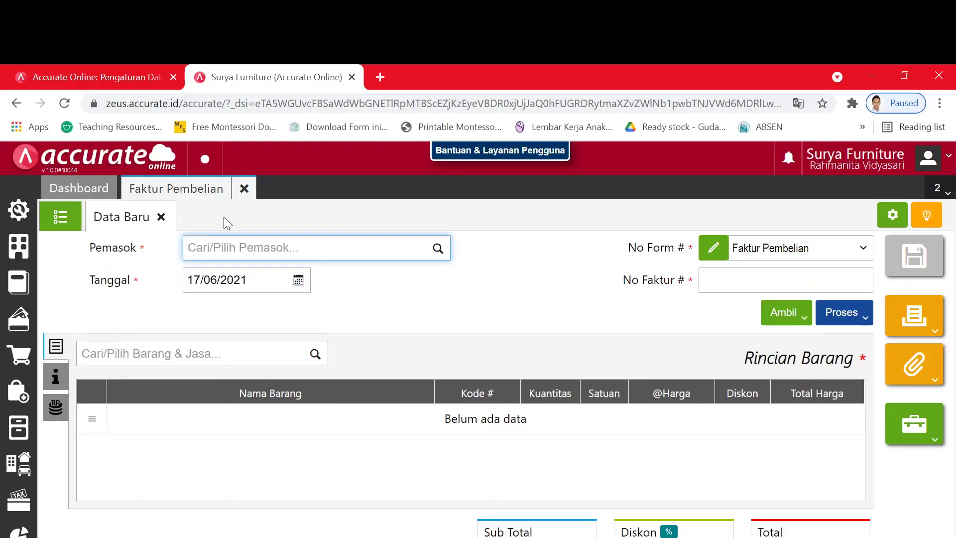
type("arma")
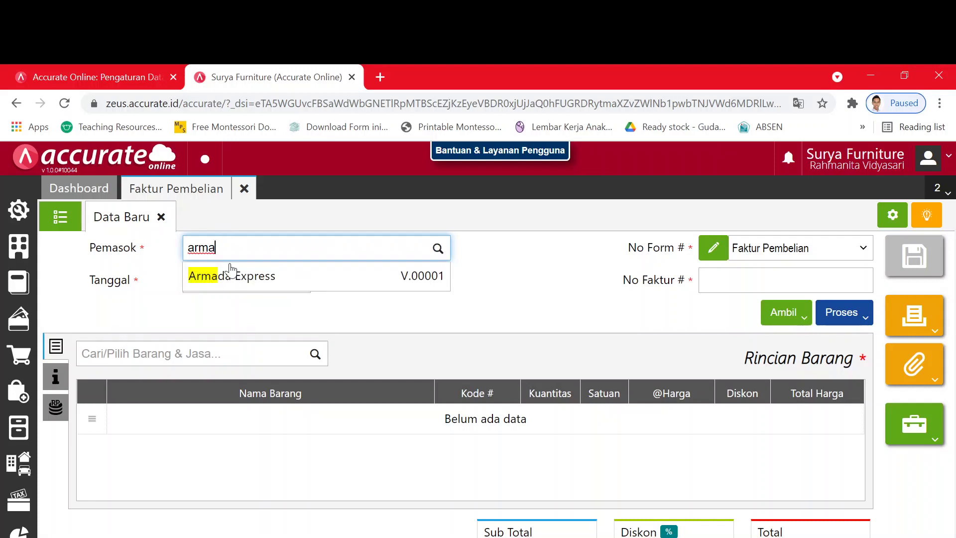
left_click(234, 277)
Step: Set the date of the Armada Express invoice to 08/01/2019
left_click(234, 280)
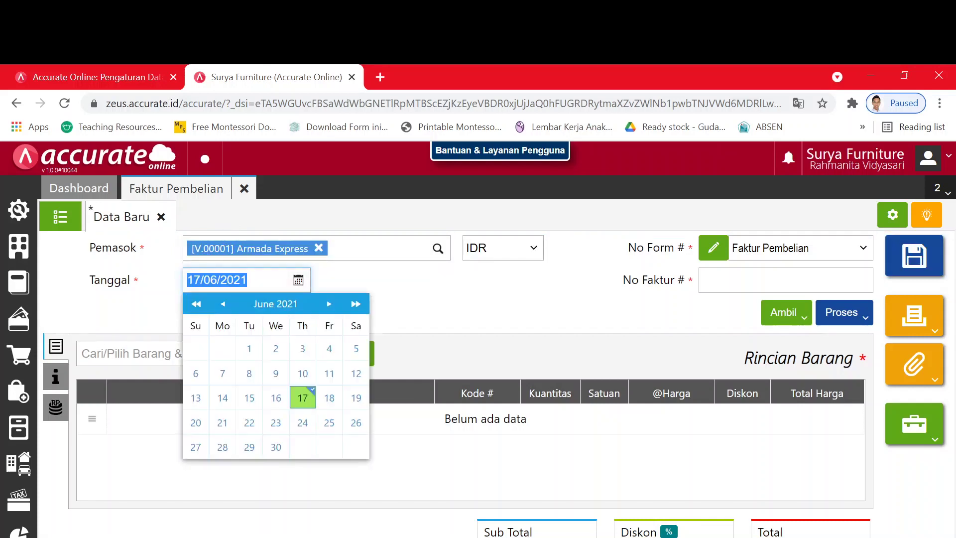
type("08/01/")
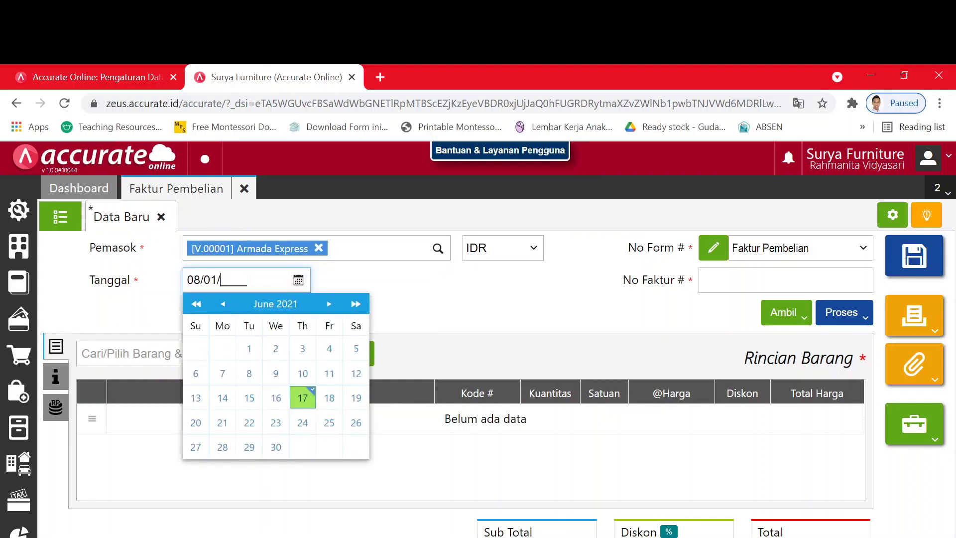
type("2019")
left_click(466, 316)
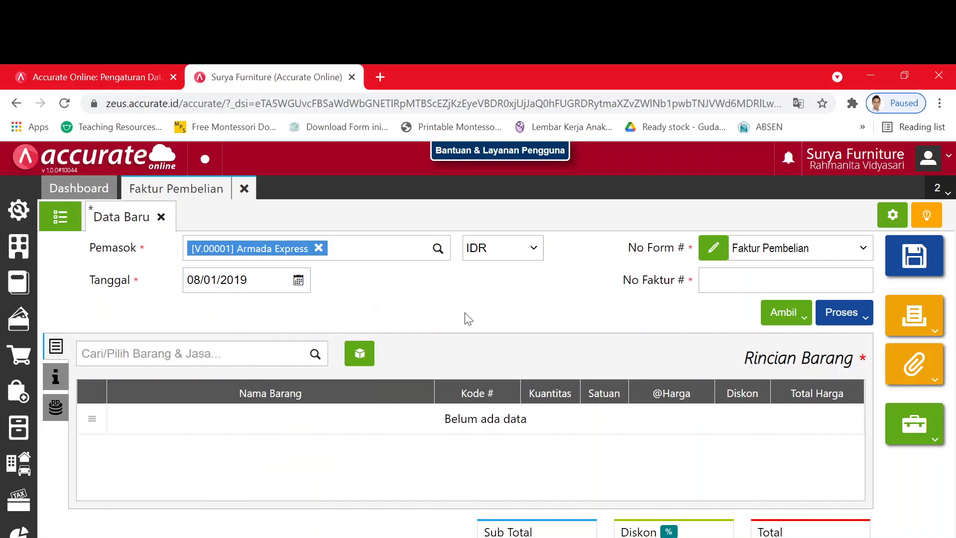
Step: Check the transaction date in the practice module and set the invoice date to 09/01/2019
key("alt+Tab")
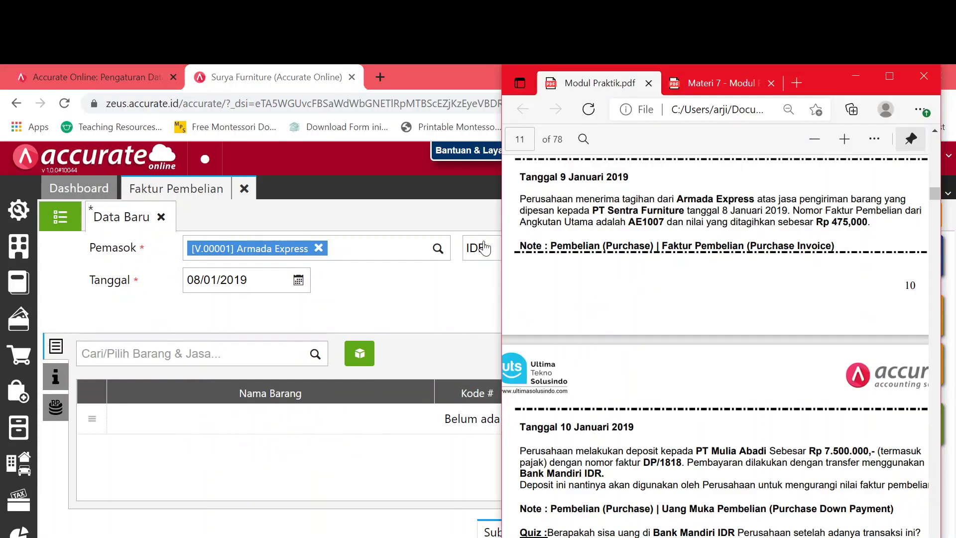
left_click(228, 278)
left_click(229, 279)
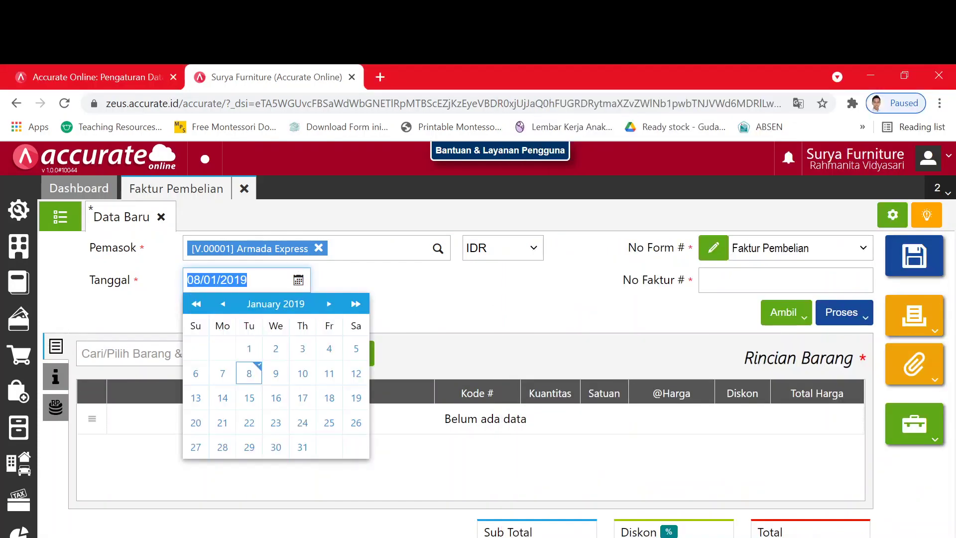
left_click(229, 280)
left_click(229, 280)
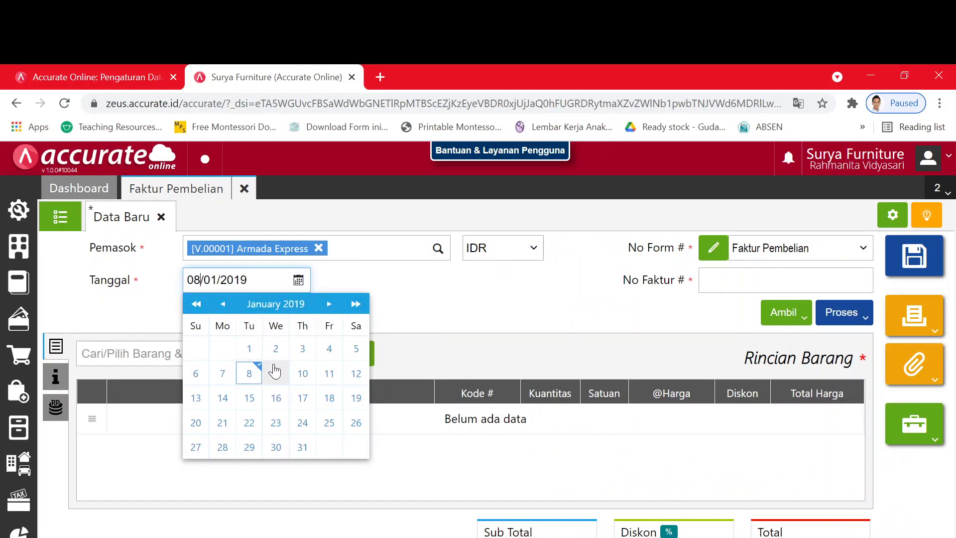
left_click(275, 373)
Step: Look up the invoice number in the practice module and enter AE1007 as No Faktur
left_click(752, 280)
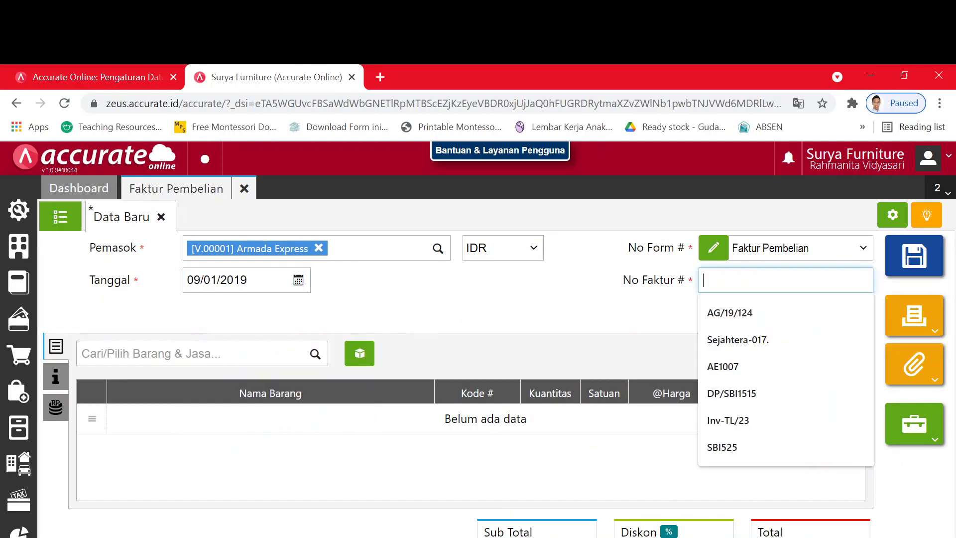
key("alt+Tab")
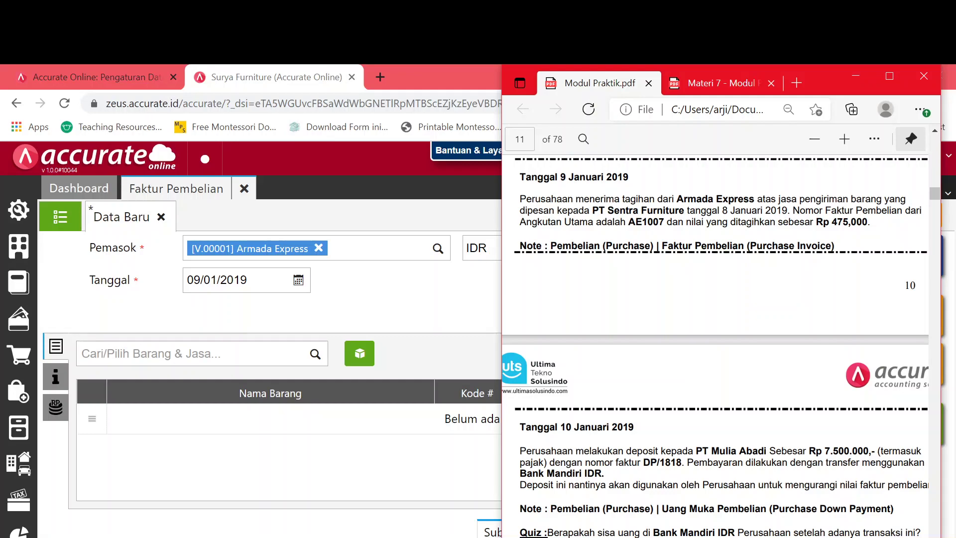
key("alt+Tab")
type("AE1")
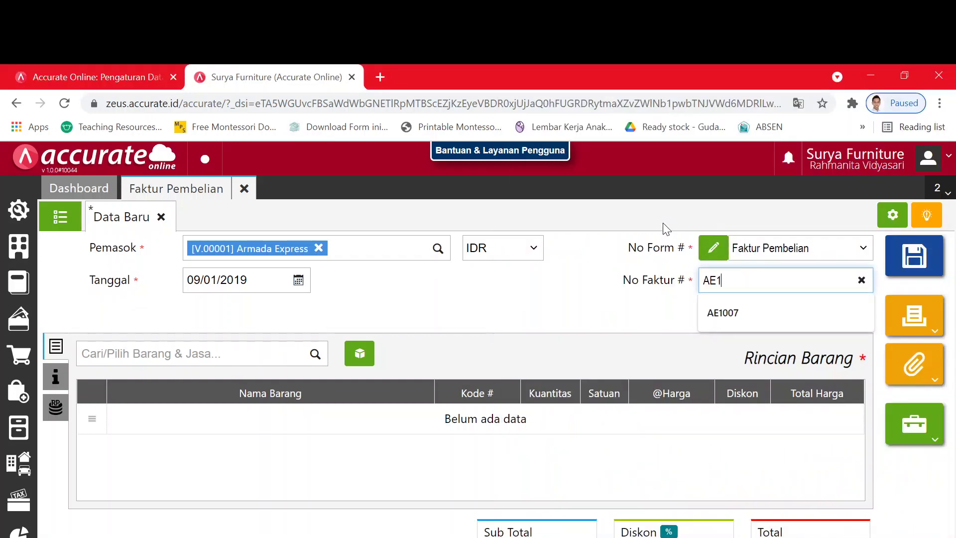
type("007")
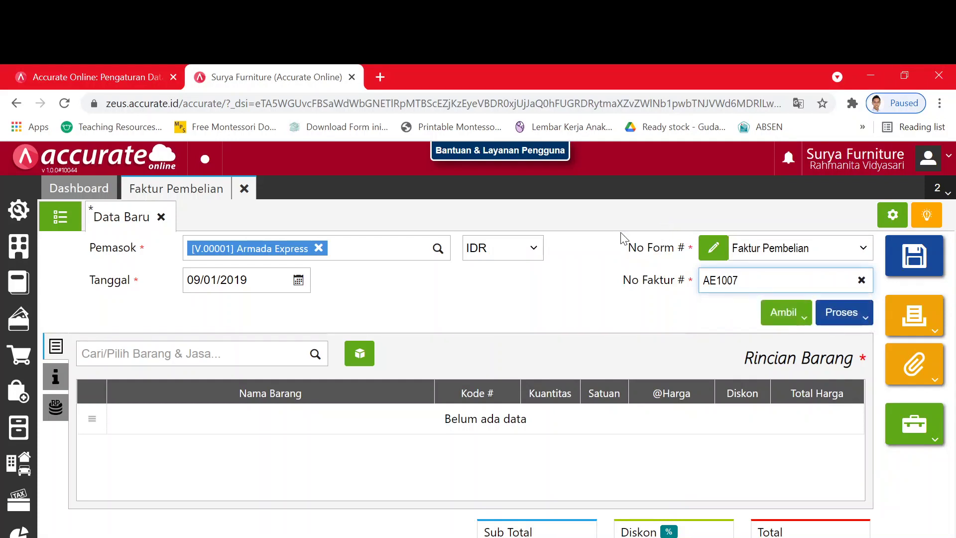
left_click(568, 301)
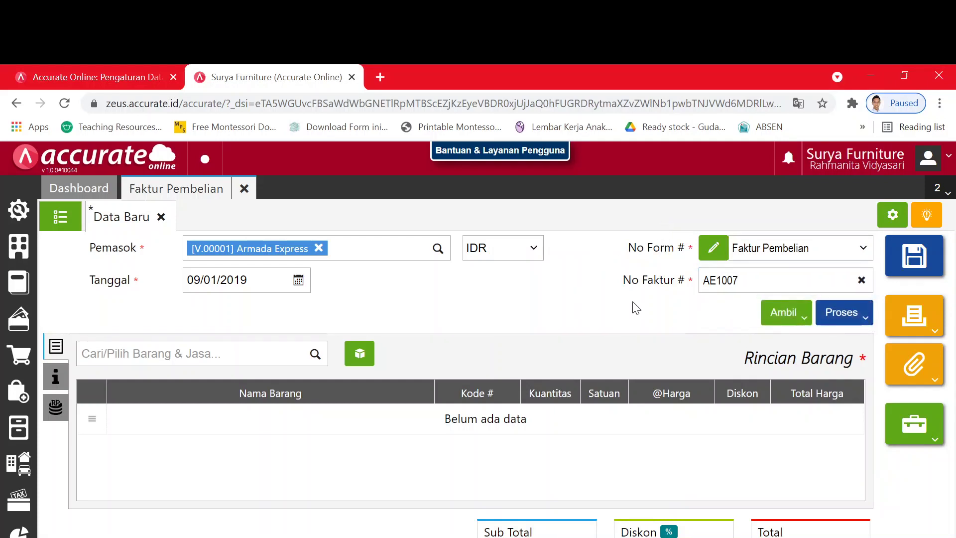
Step: Copy the Beban Angkut Pembelian purchase cost from invoice Sentra-017 into the Armada Express invoice
left_click(802, 321)
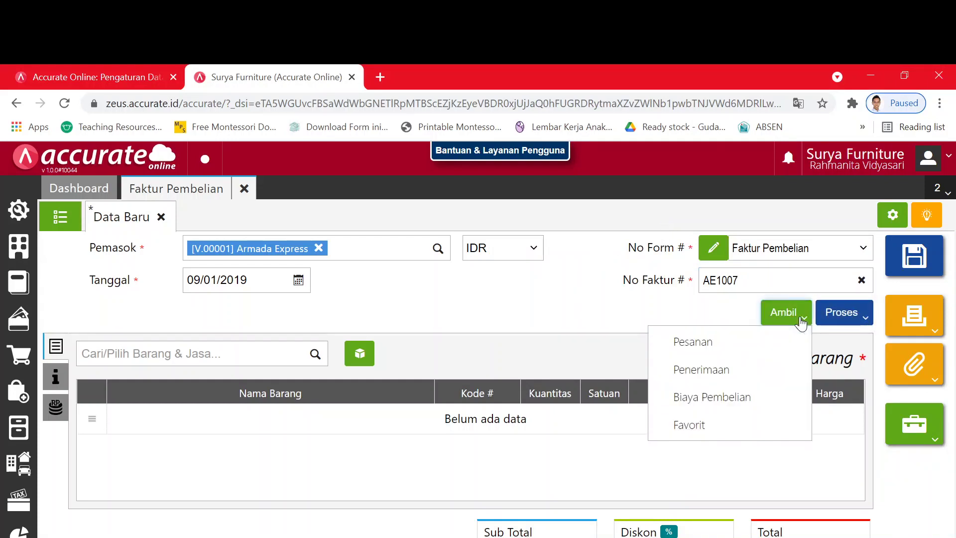
left_click(748, 404)
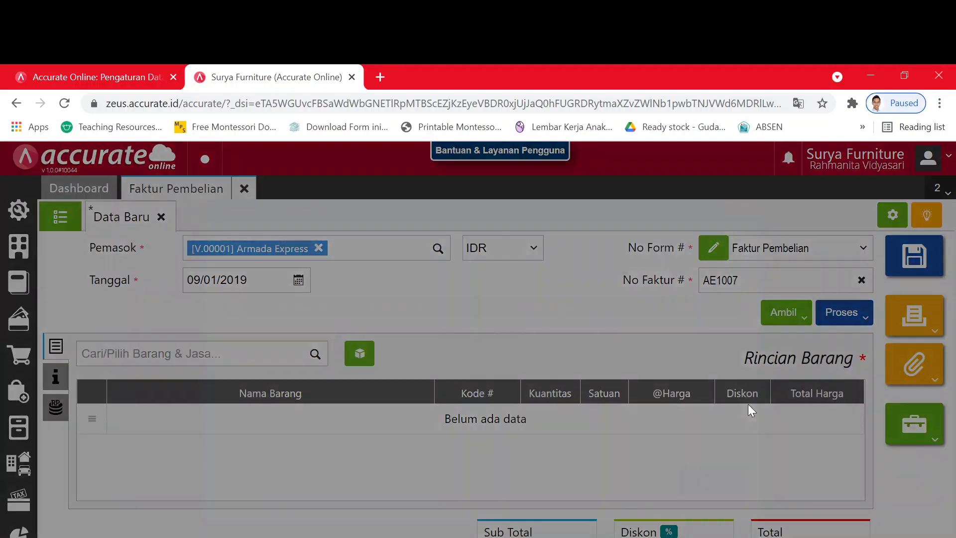
left_click(510, 244)
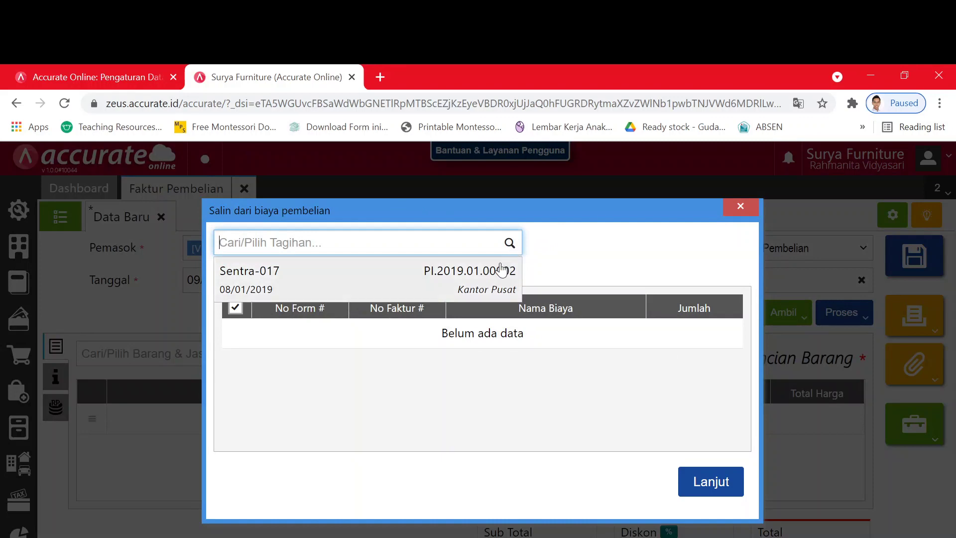
left_click(504, 273)
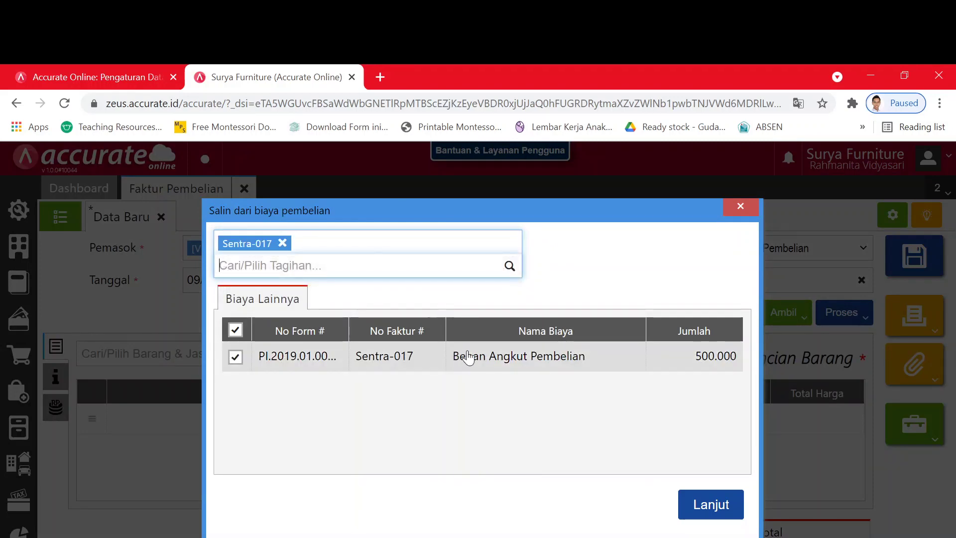
left_click(701, 506)
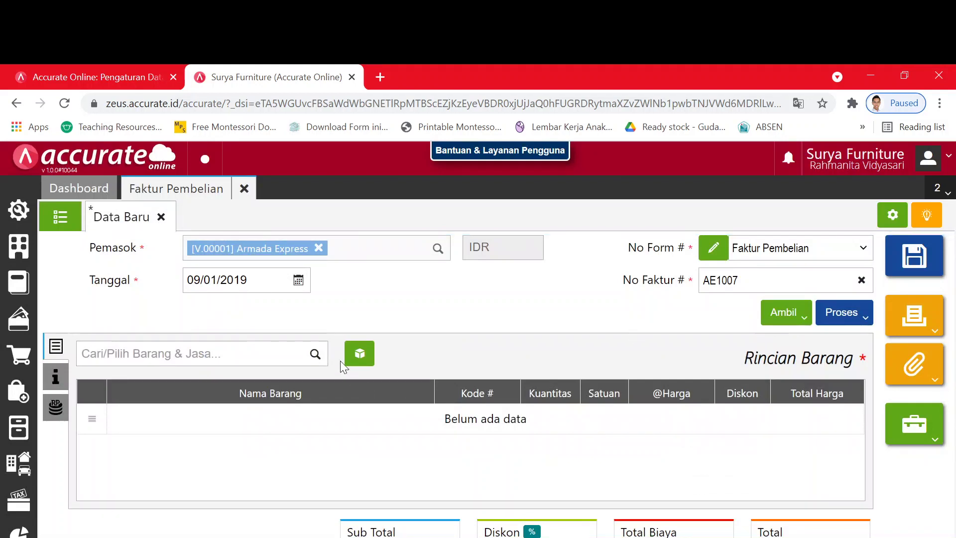
Step: Set the amount of the invoice's Beban Angkut Pembelian cost to 475.000 and check it against the practice module
left_click(315, 355)
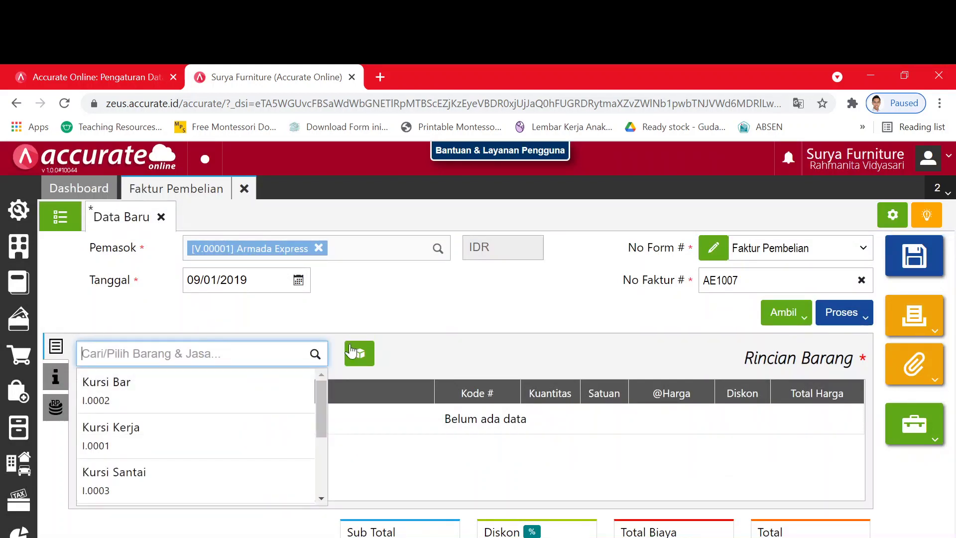
left_click(517, 320)
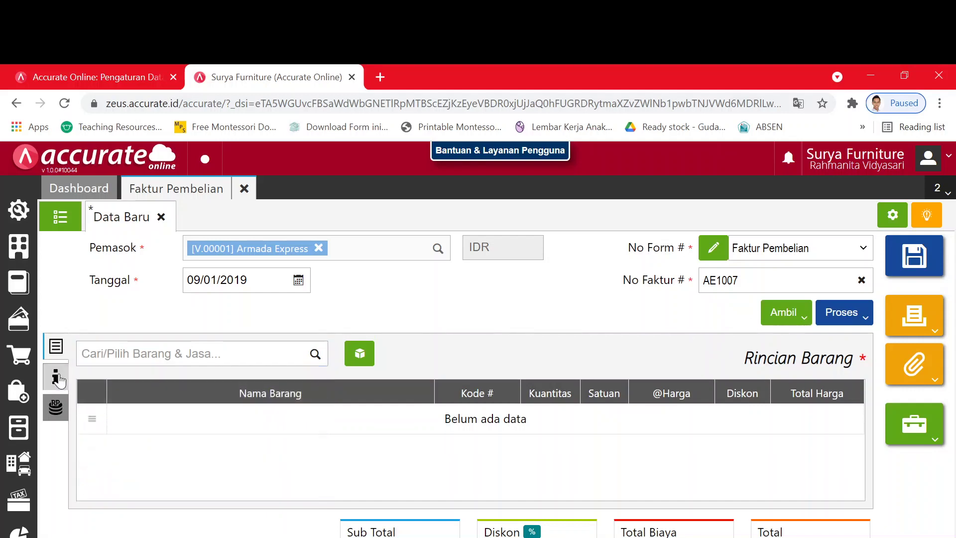
left_click(59, 381)
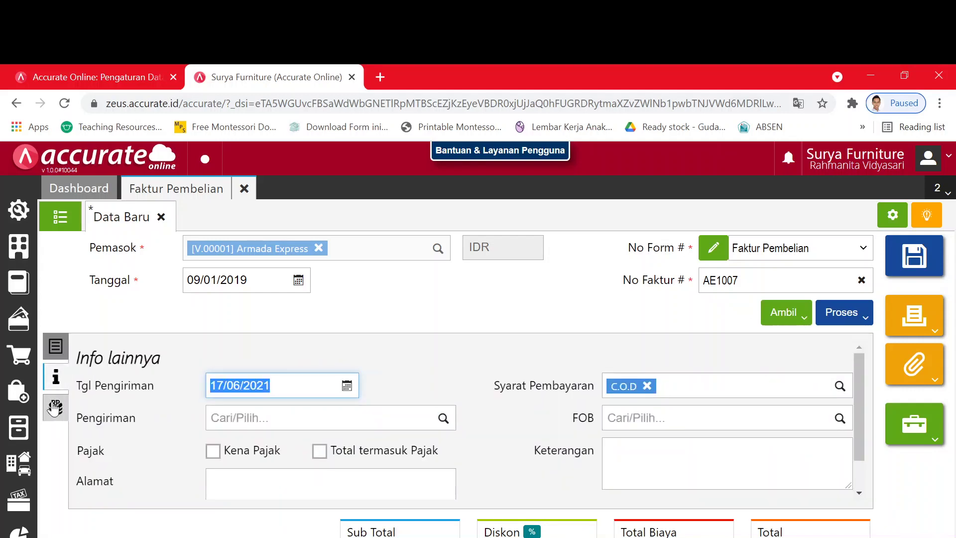
left_click(55, 407)
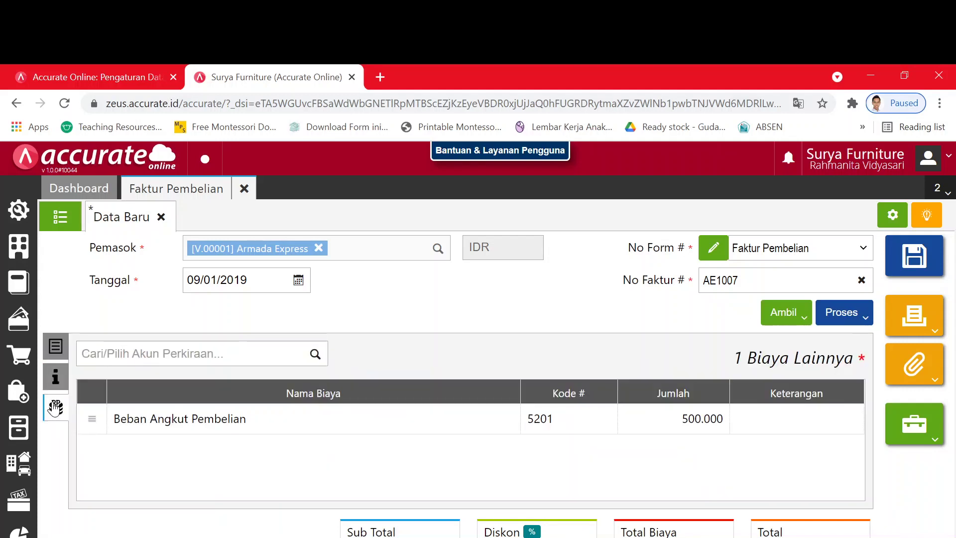
left_click(345, 415)
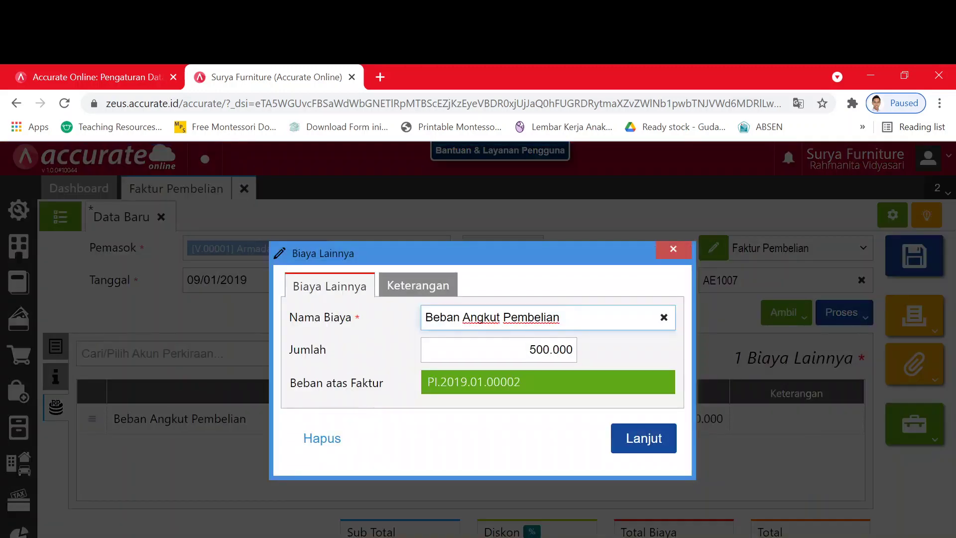
left_click(528, 349)
left_click_drag(529, 349, 581, 352)
type("4")
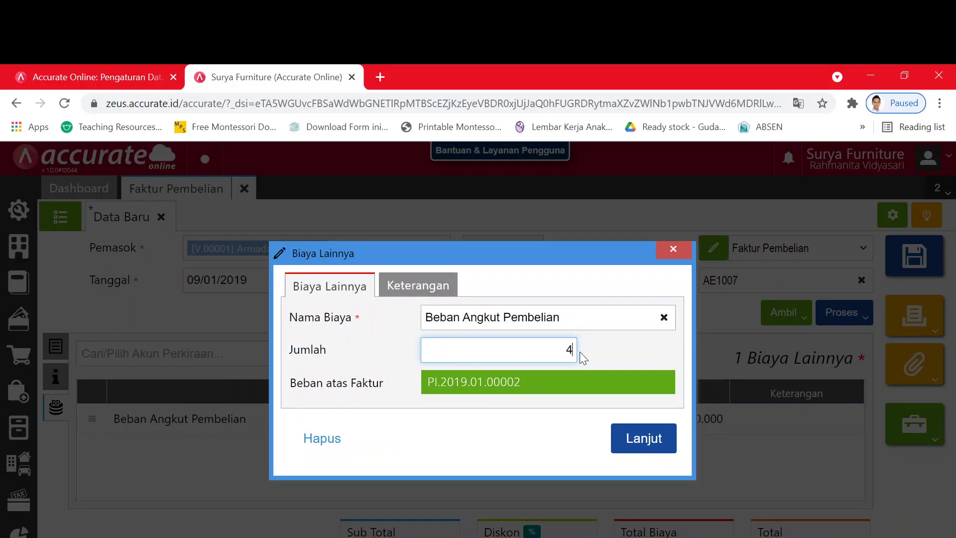
type("75.000")
left_click(647, 448)
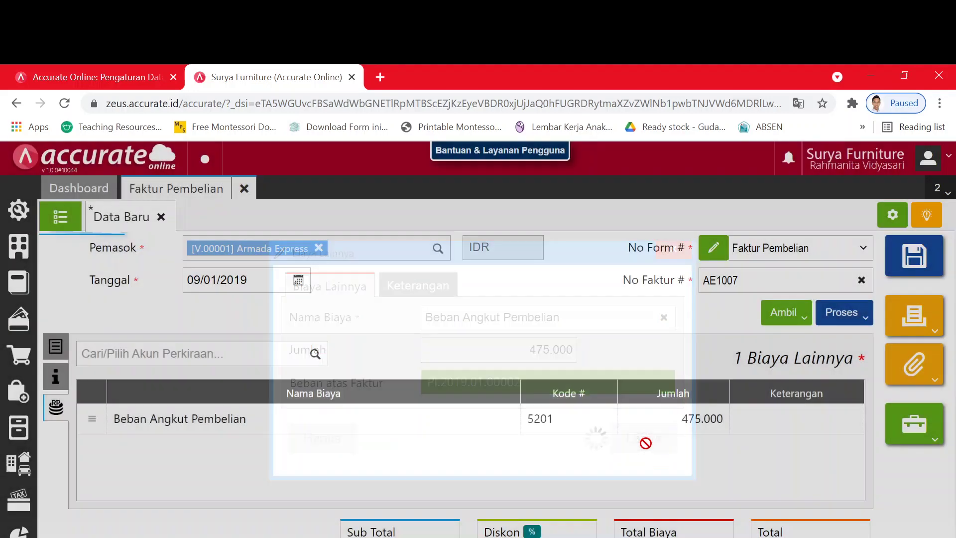
key("alt+Tab")
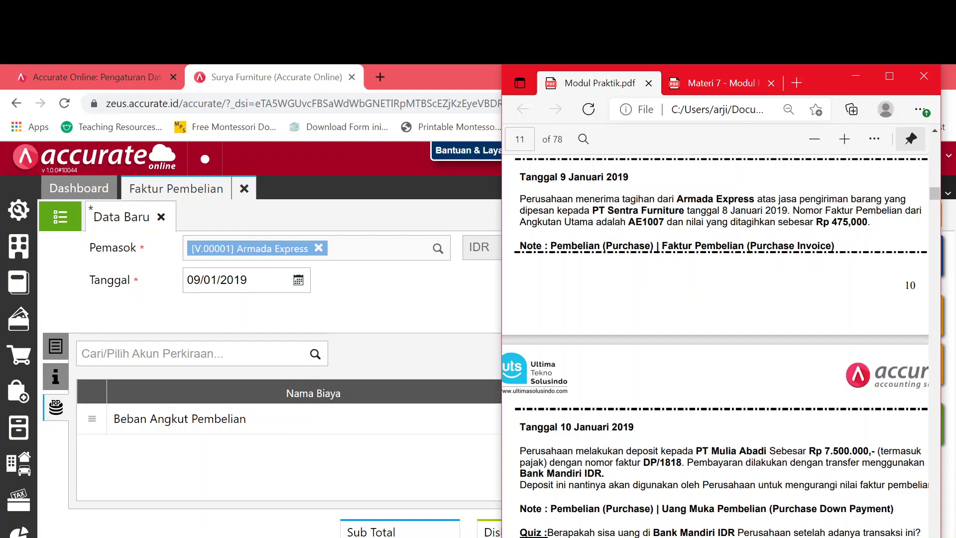
left_click(431, 321)
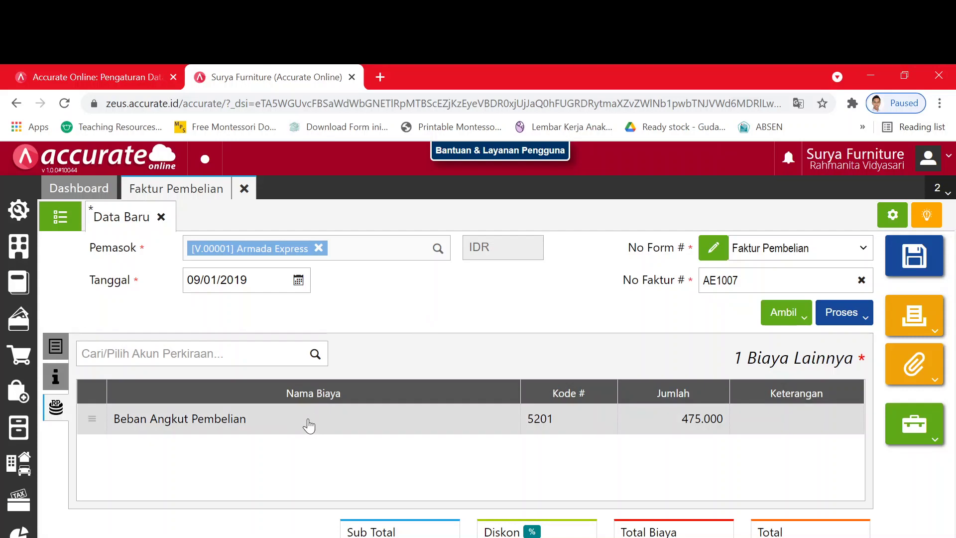
Step: Copy the purchase cost of invoice Sentra-017 into the Armada Express invoice a second time
left_click(54, 385)
left_click(56, 347)
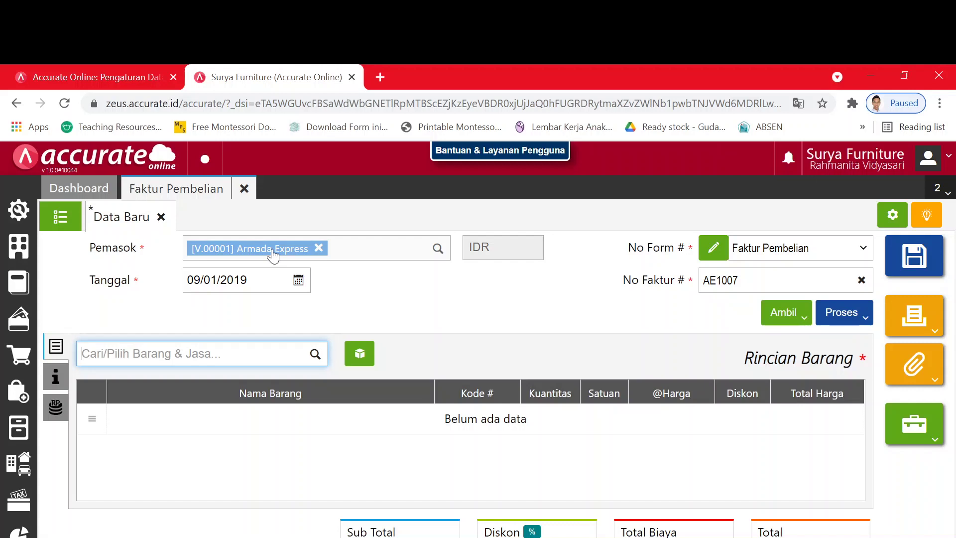
left_click(802, 319)
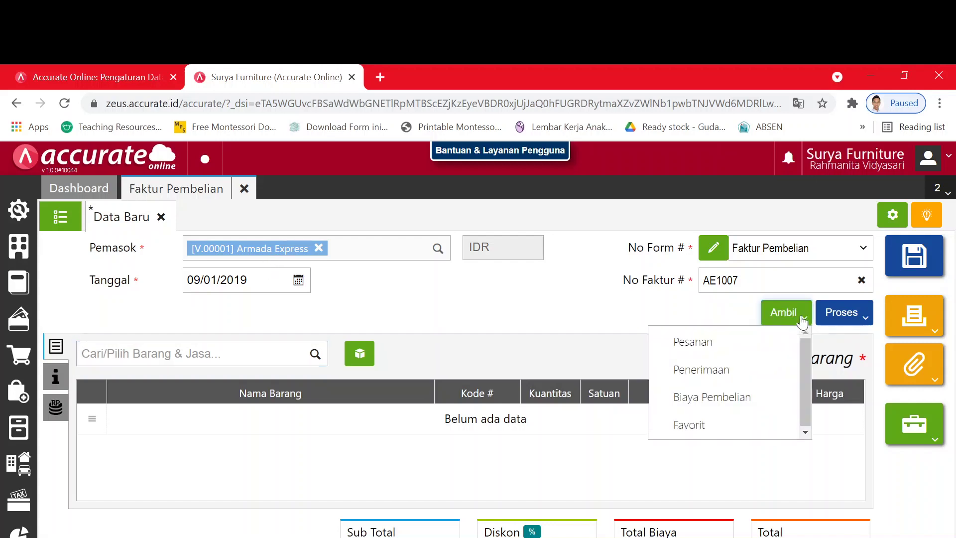
left_click(736, 399)
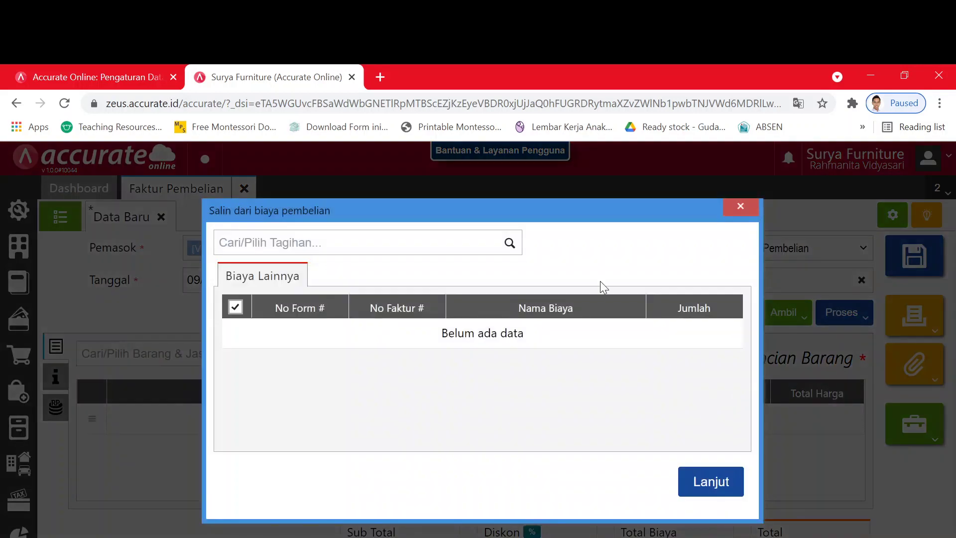
left_click(509, 243)
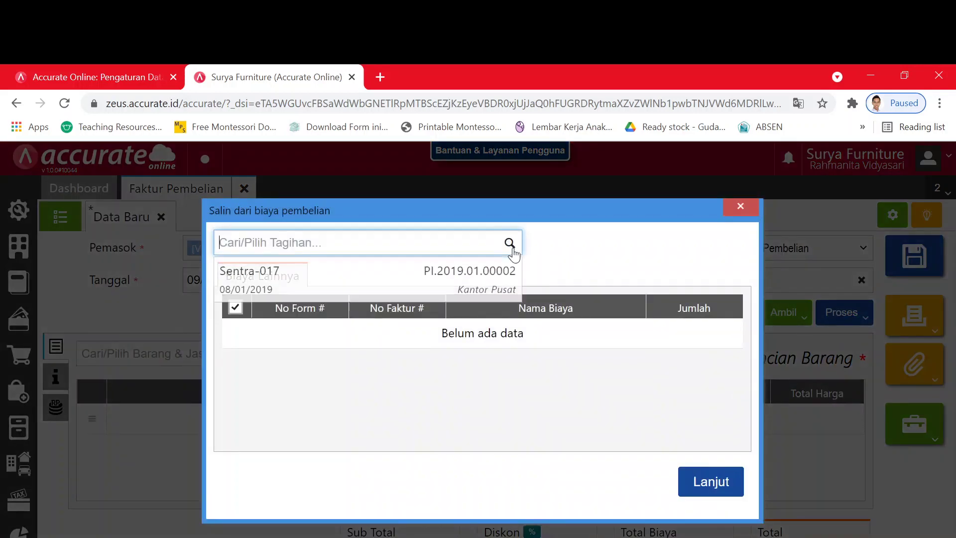
left_click(478, 290)
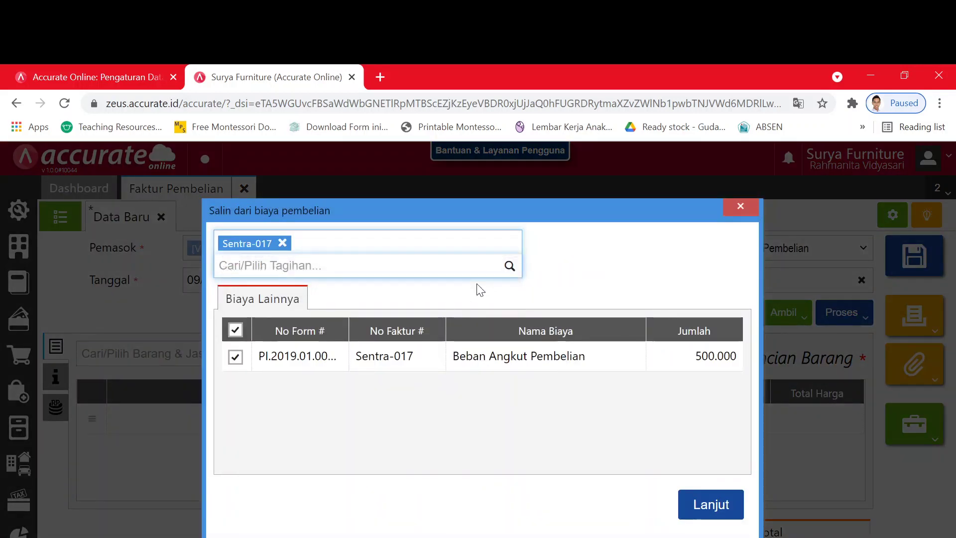
left_click(721, 515)
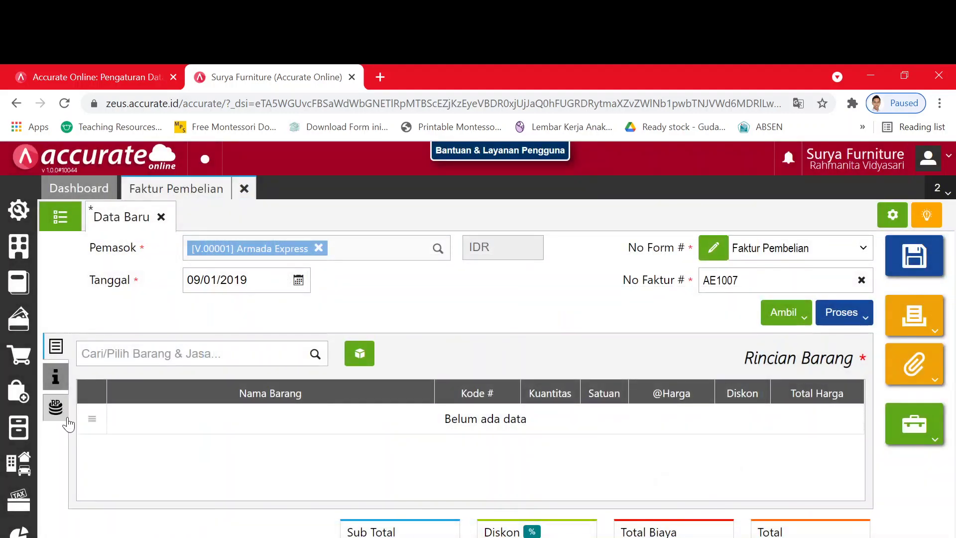
Step: Delete the duplicate 500.000 Beban Angkut Pembelian line from the invoice's other costs
left_click(55, 409)
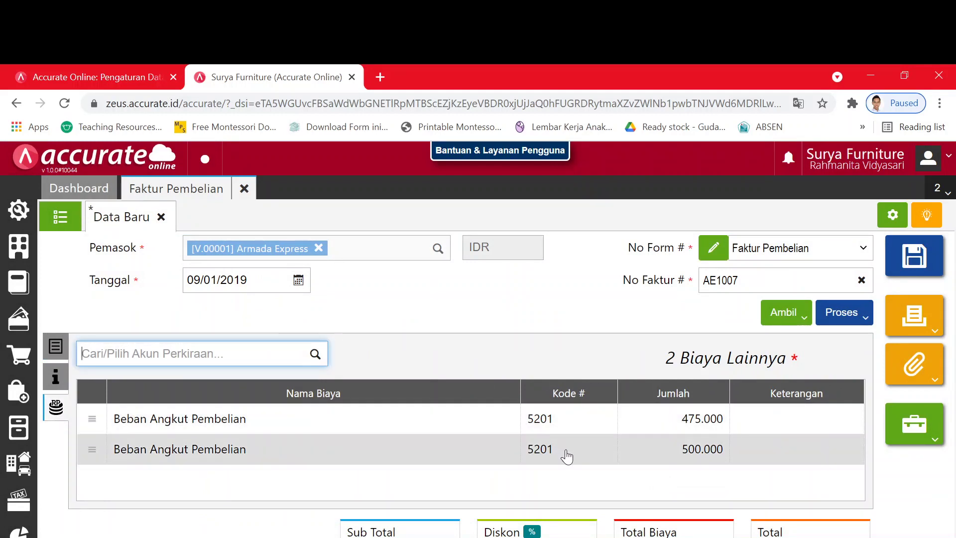
left_click(568, 458)
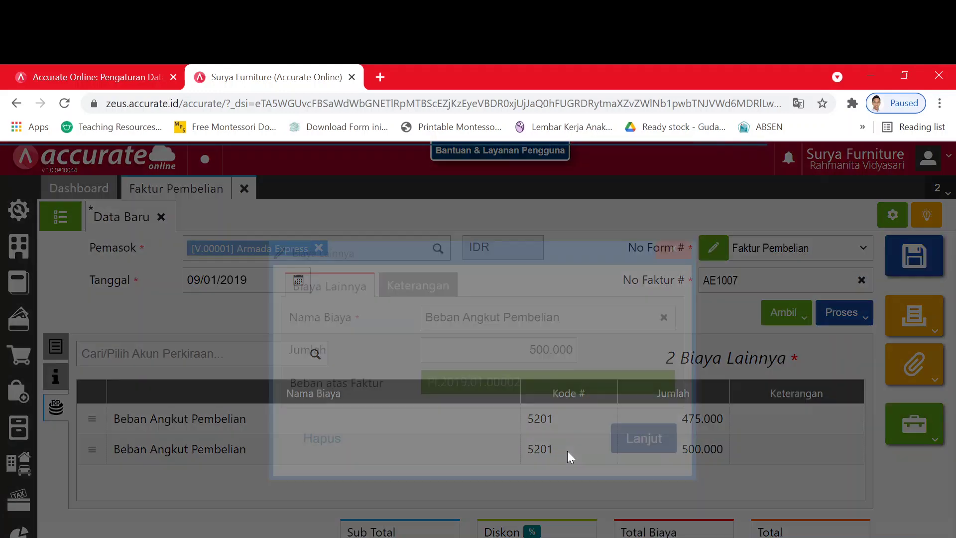
left_click(333, 442)
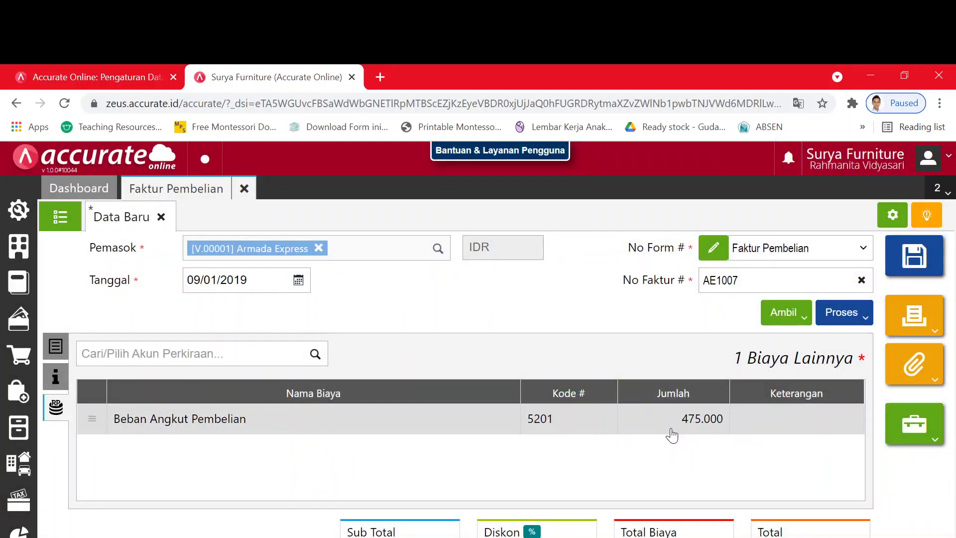
Step: Save the Armada Express invoice, then review the purchase invoice list and close it
left_click(904, 264)
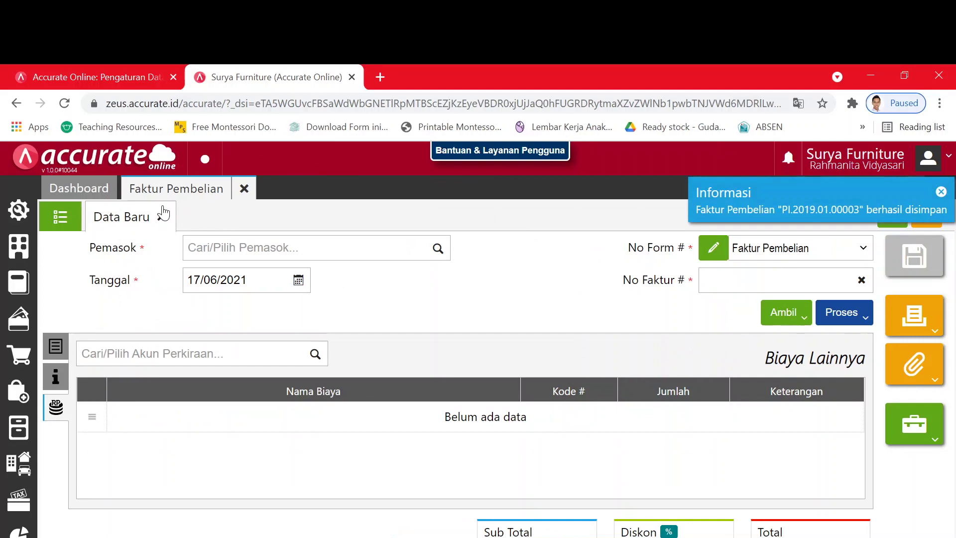
left_click(60, 217)
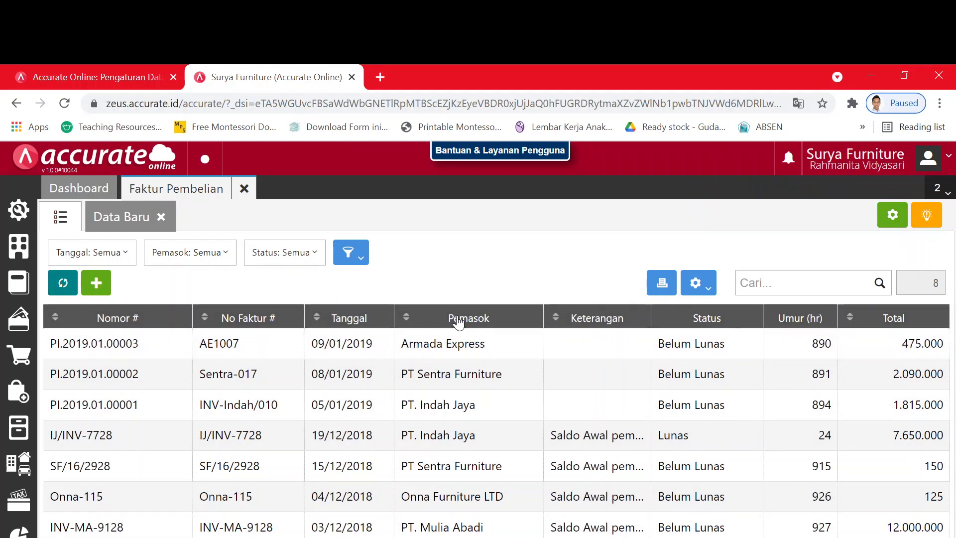
left_click(161, 216)
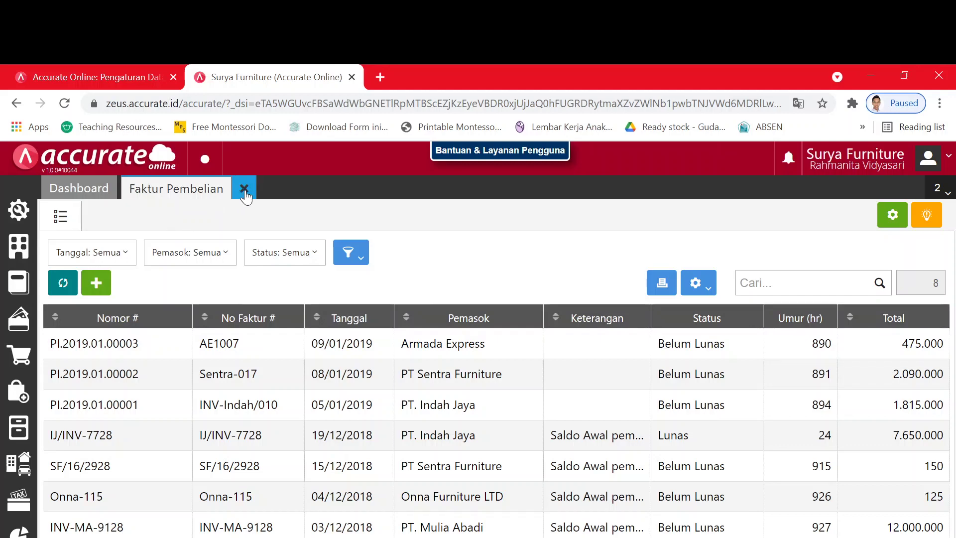
left_click(245, 188)
Step: Read the 10 January transaction in the practice module and start a new purchase down payment (Uang Muka Pembelian)
key("alt+Tab")
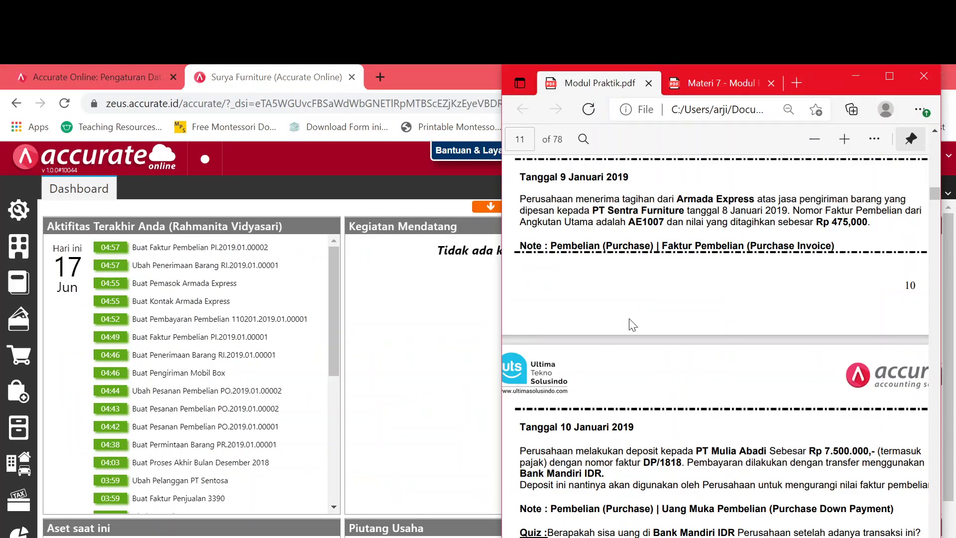
scroll(721, 349, "down", 5)
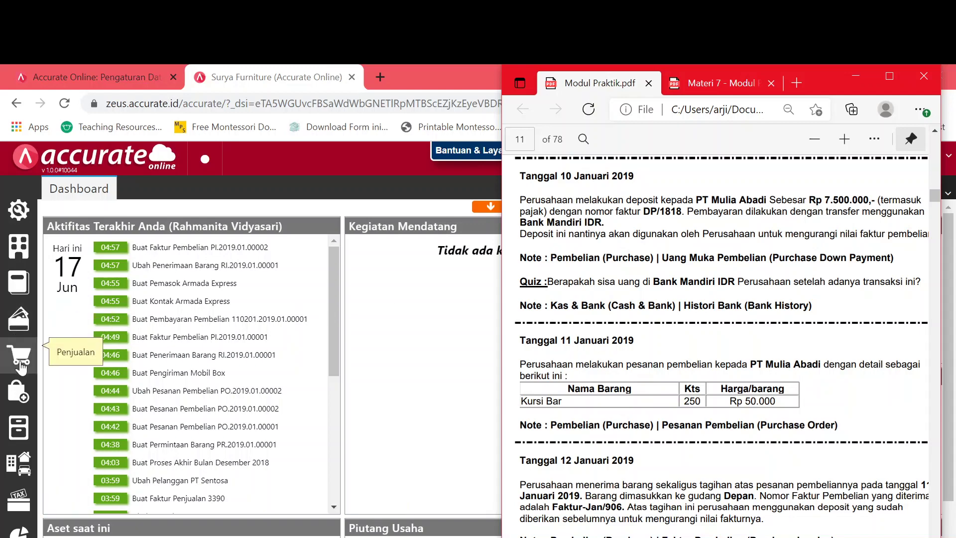
left_click(20, 396)
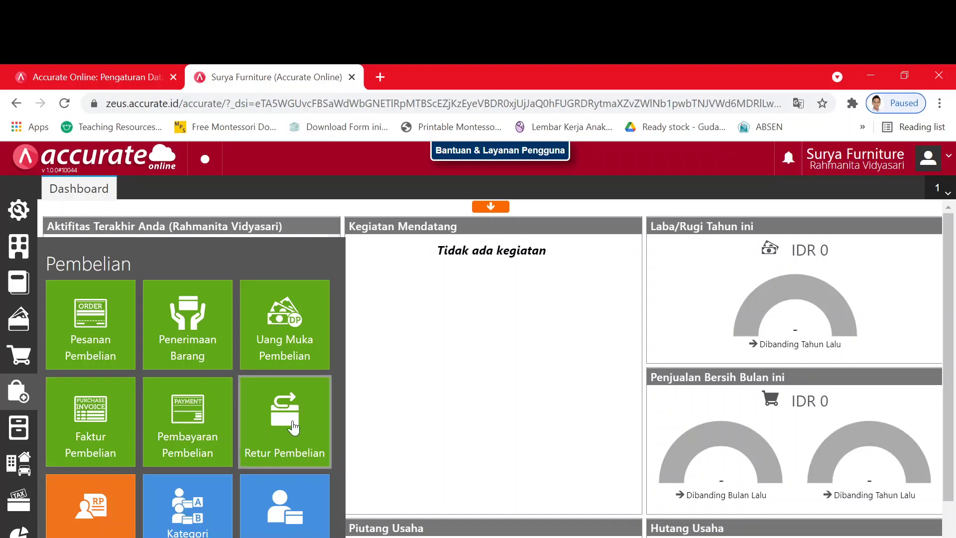
left_click(284, 312)
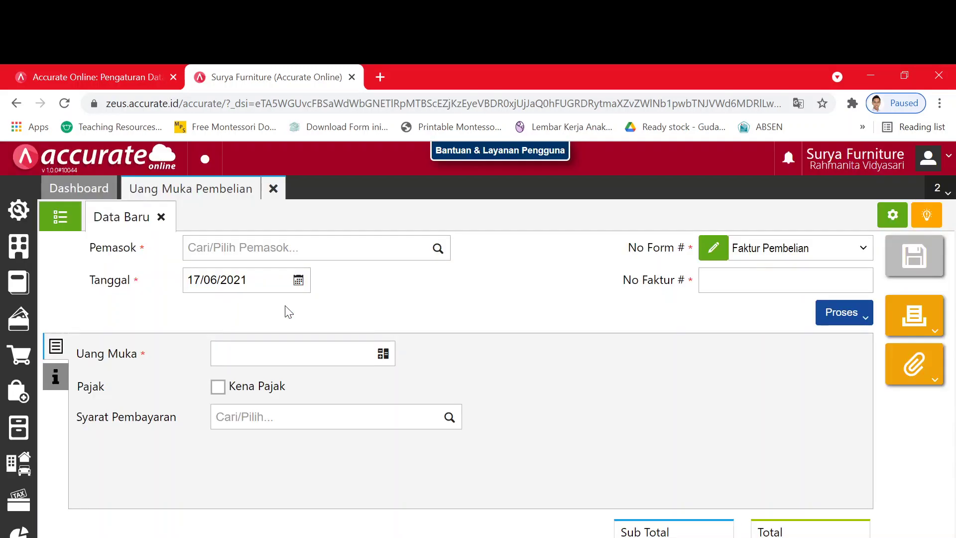
Step: Choose PT. Mulia Abadi as the down payment's supplier and set its date to 10/01/2019
key("alt+Tab")
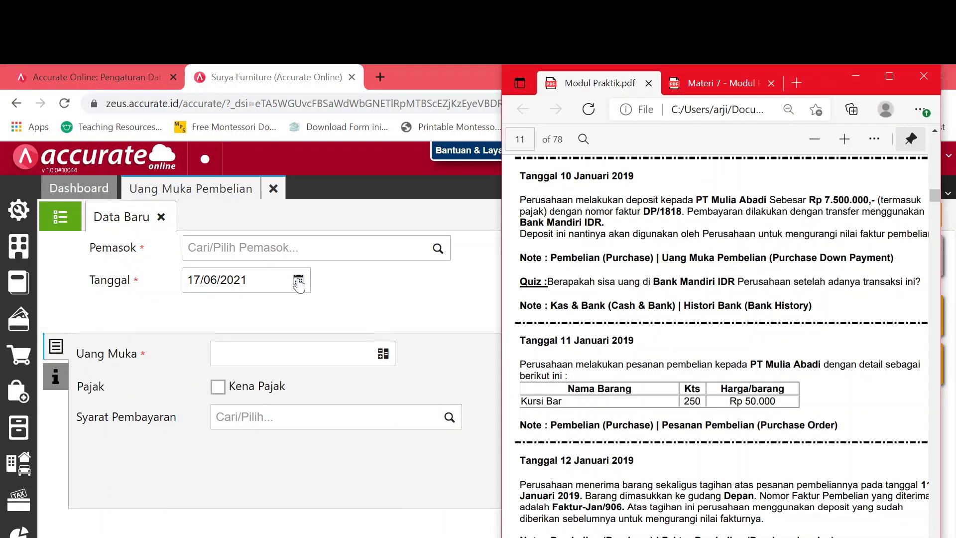
key("alt+Tab")
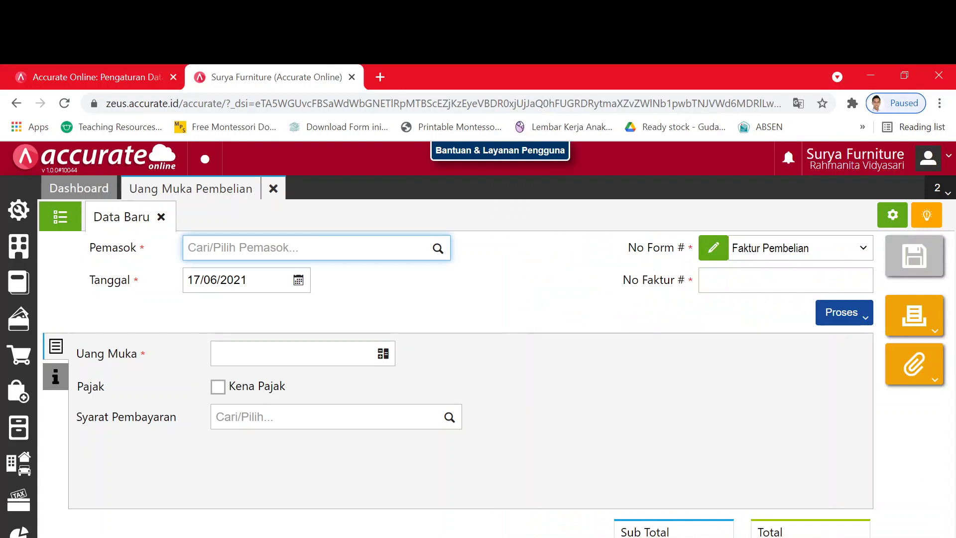
type("muli")
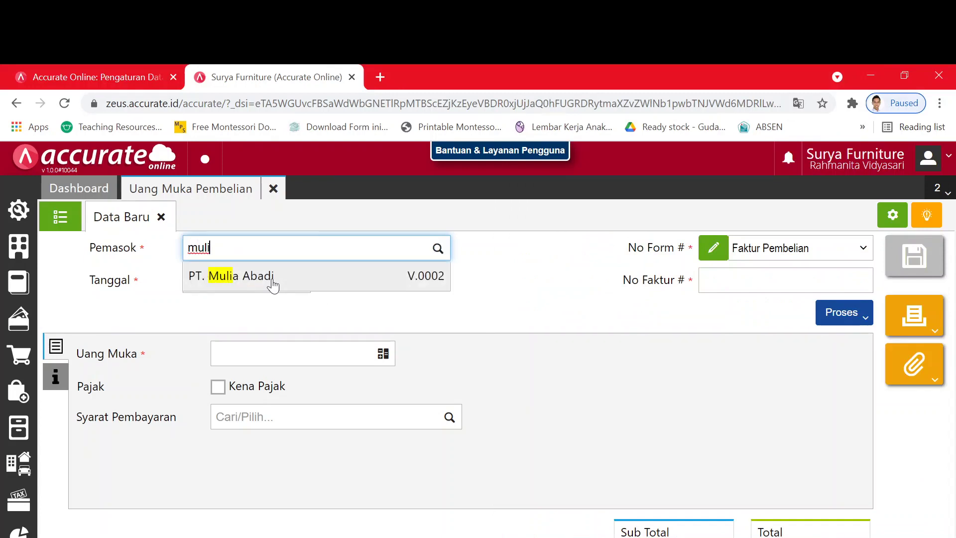
left_click(271, 280)
type("10/0")
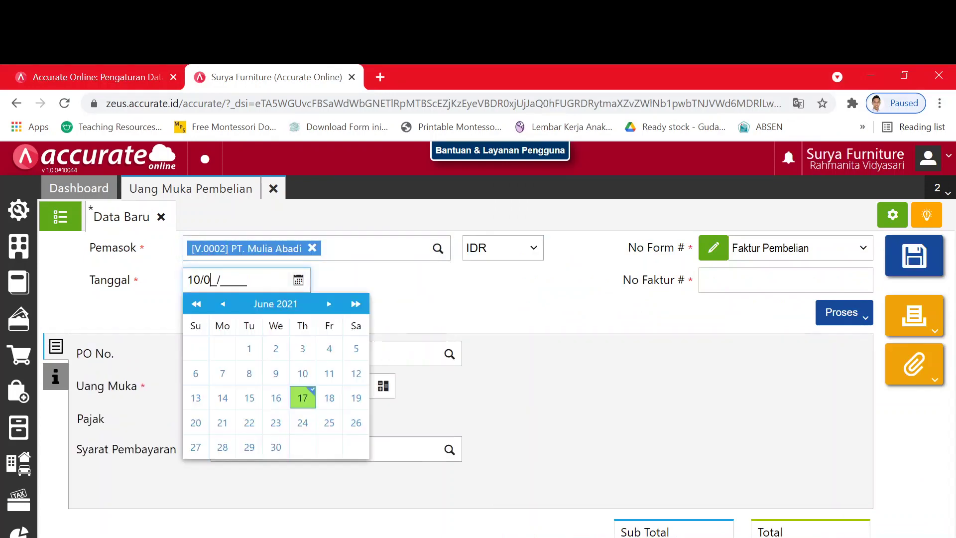
type("1/2019")
left_click(466, 307)
Step: Check the 10 January deposit in the practice module and set the down payment's Uang Muka amount to 7.500.000
key("alt+Tab")
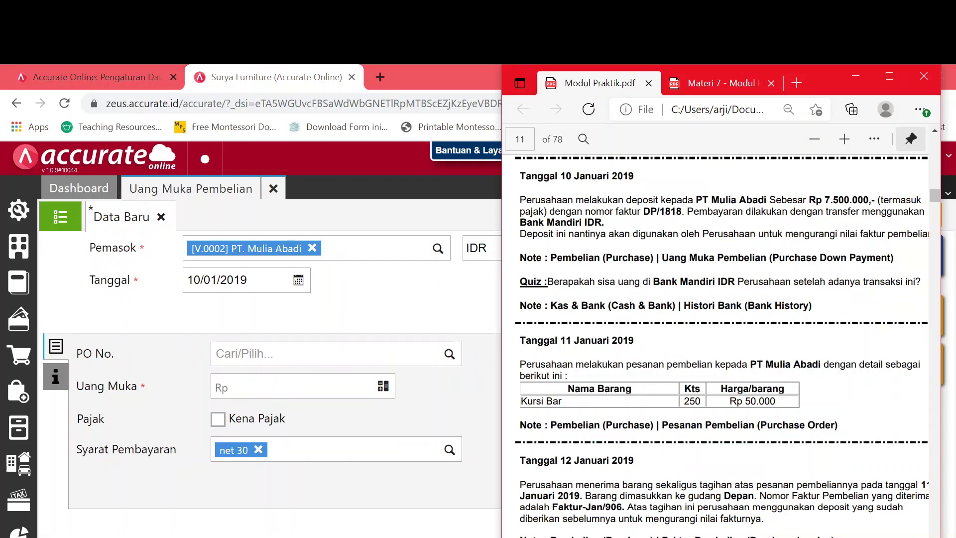
scroll(716, 339, "right", 2)
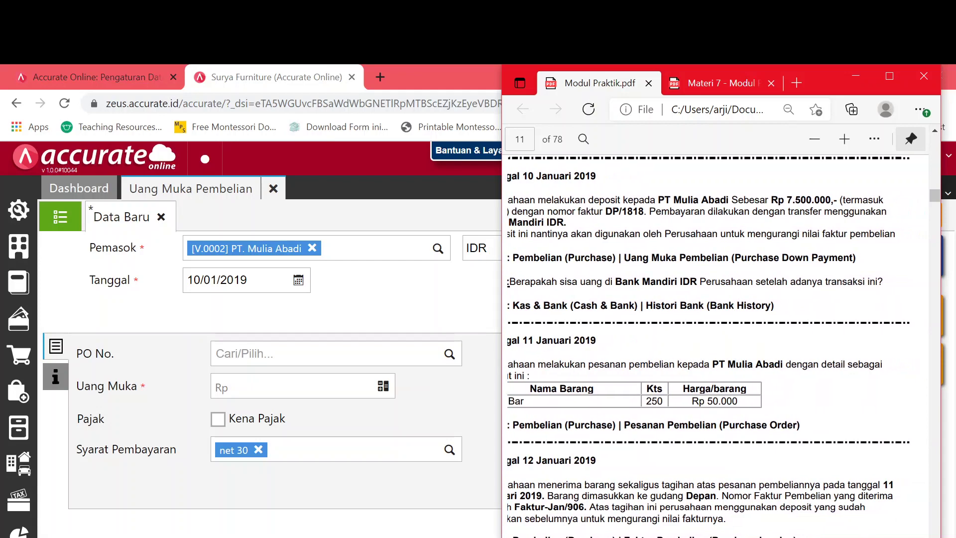
scroll(716, 340, "left", 3)
left_click(361, 318)
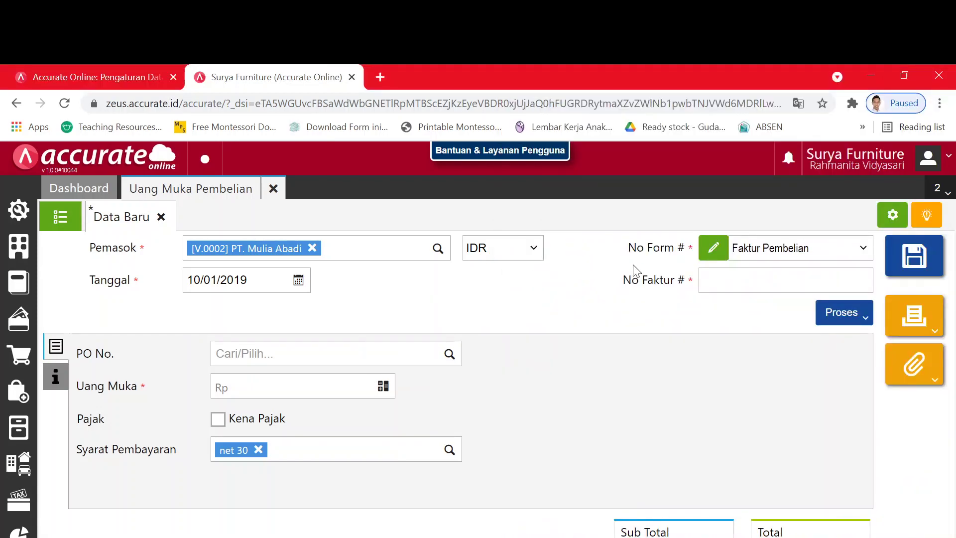
left_click(57, 350)
left_click(276, 387)
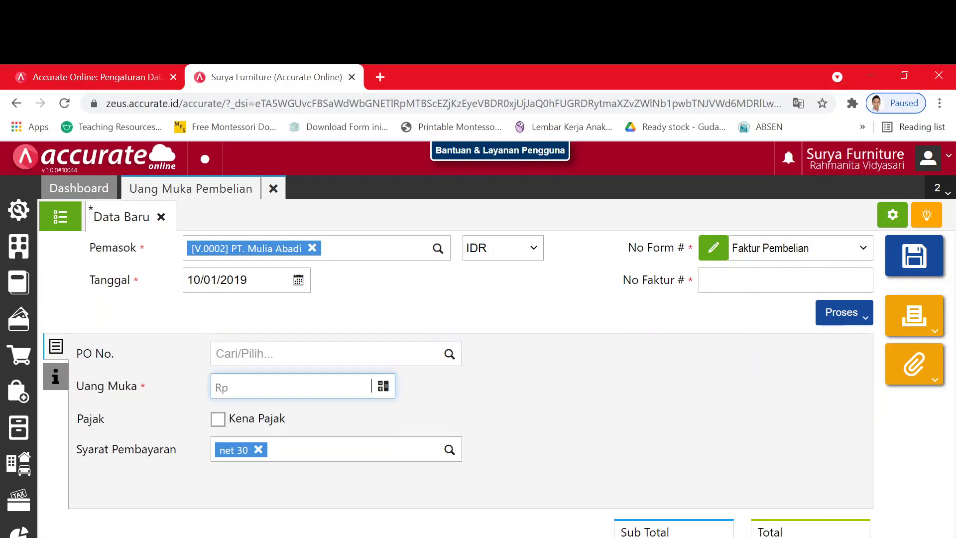
type("7.500.000")
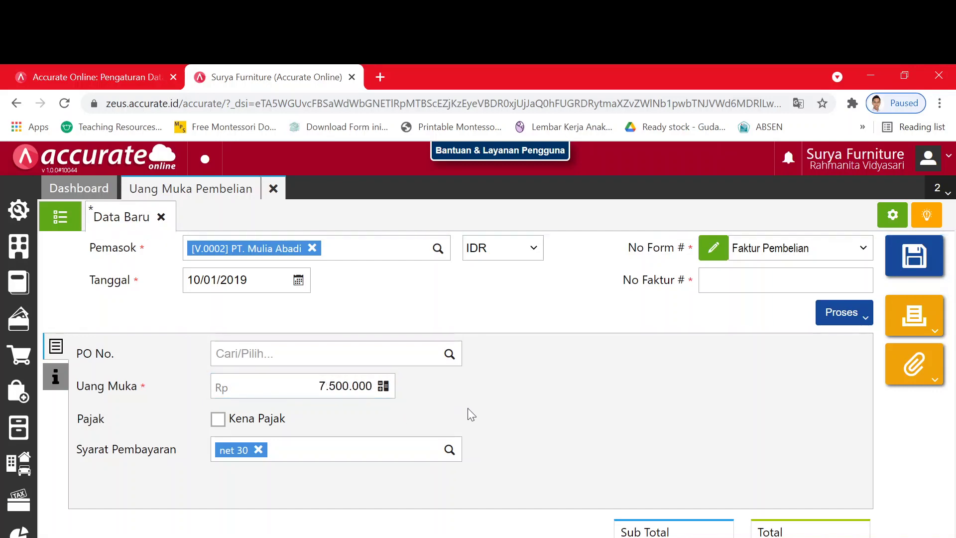
Step: Reread the 10 January deposit details in the practice module and check the down payment's PO No. options
key("alt+Tab")
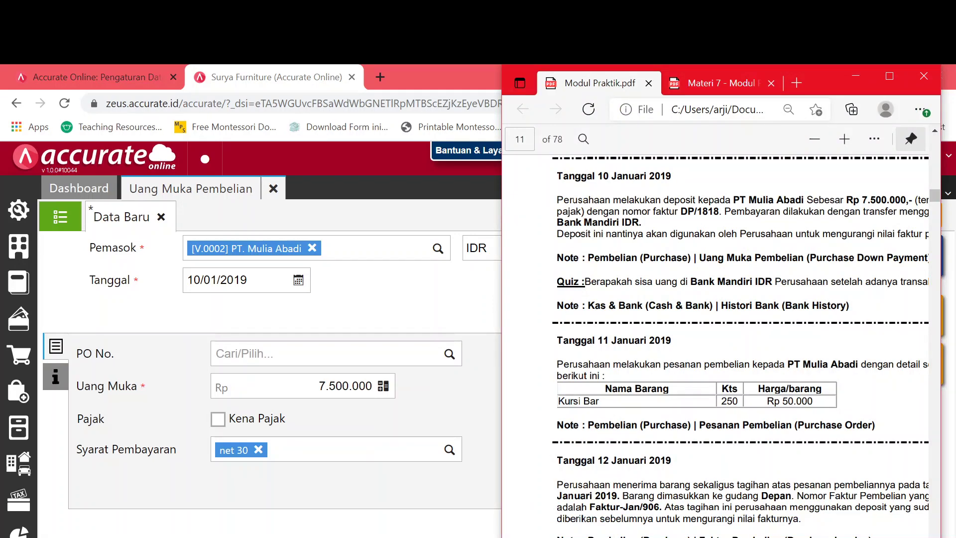
scroll(723, 349, "up", 1)
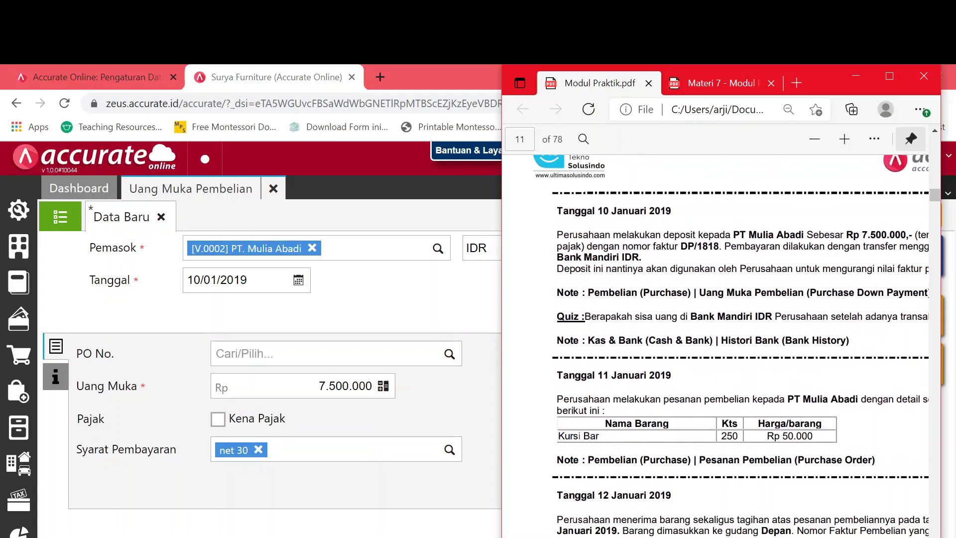
scroll(742, 386, "right", 2)
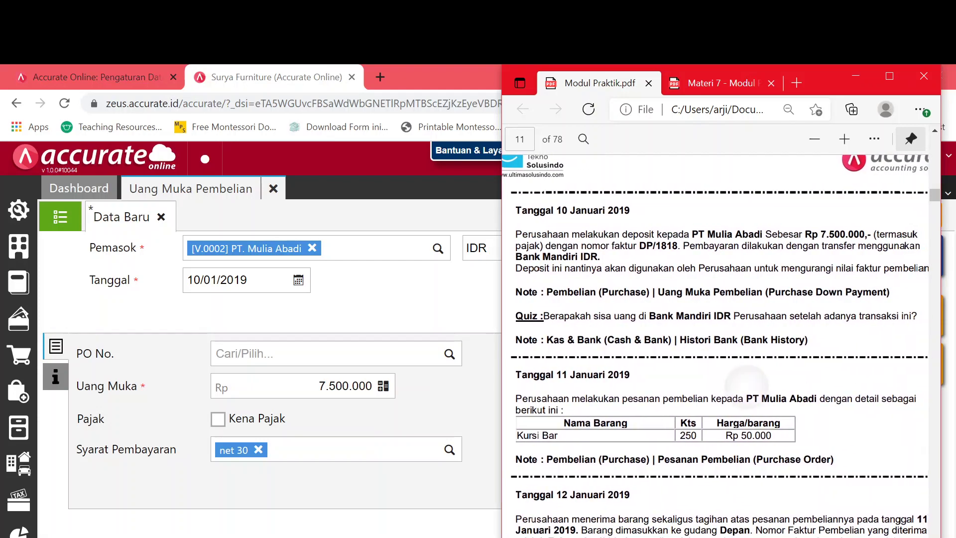
scroll(743, 386, "right", 1)
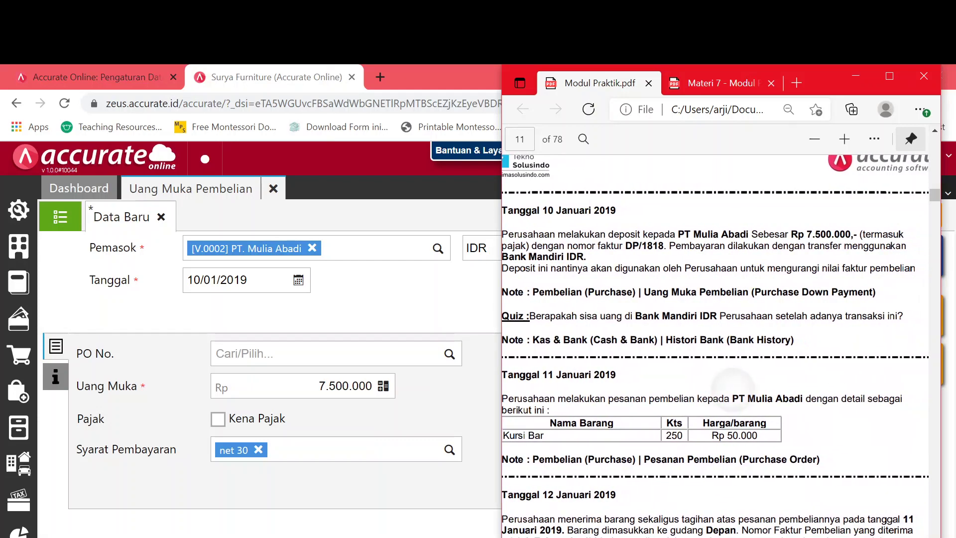
scroll(732, 388, "left", 2)
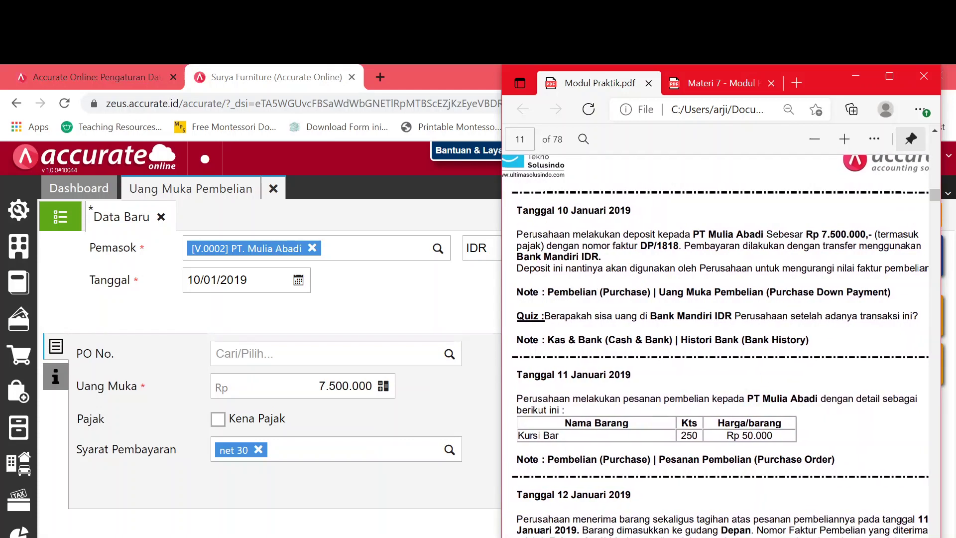
scroll(716, 346, "left", 4)
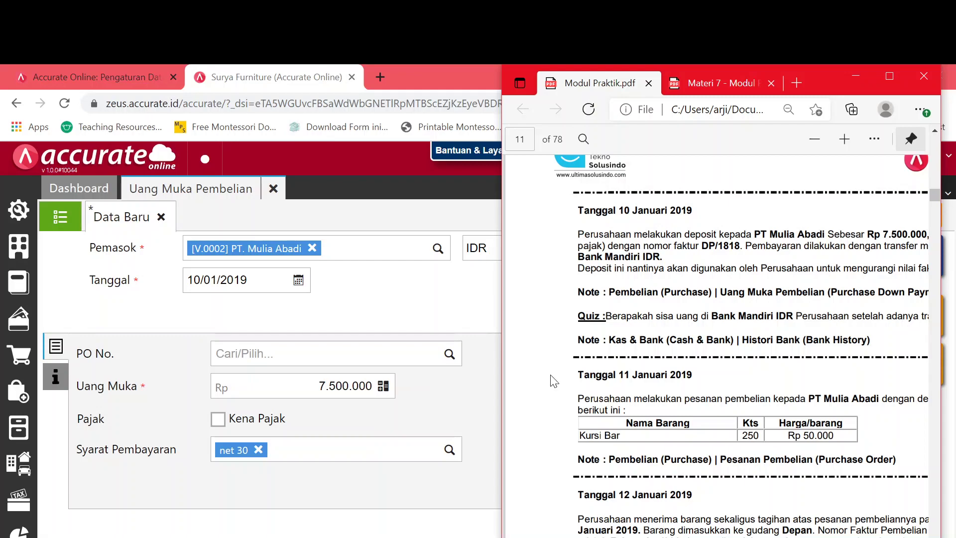
left_click(455, 395)
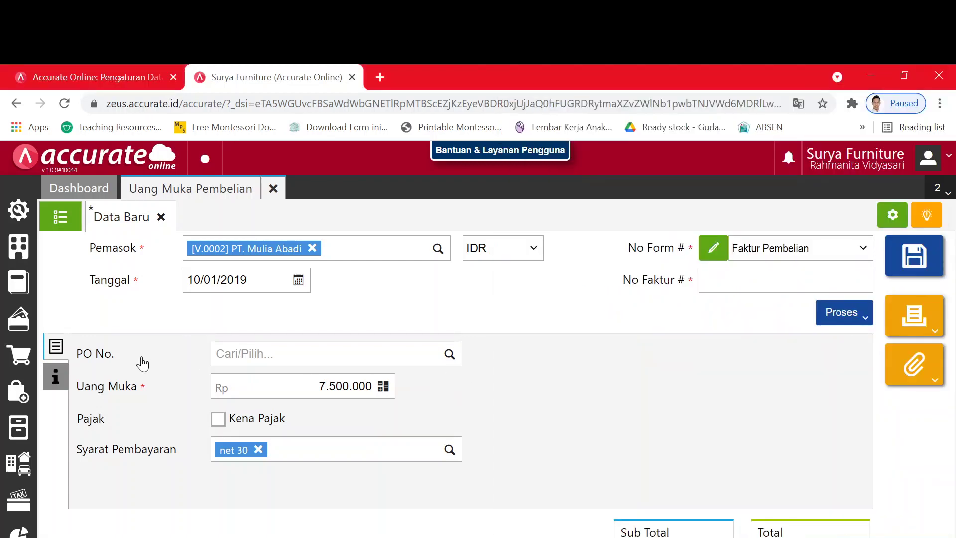
left_click(55, 349)
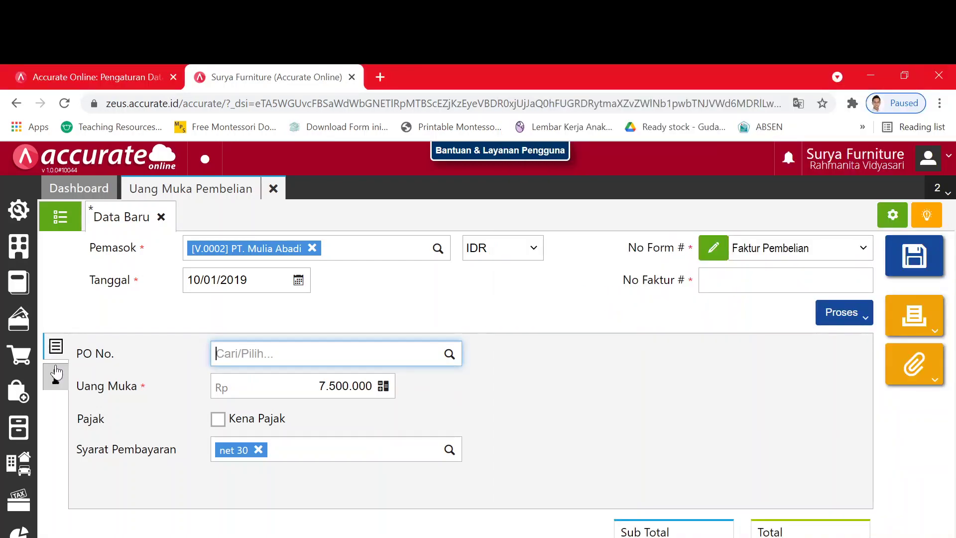
left_click(56, 377)
left_click(56, 357)
left_click(451, 356)
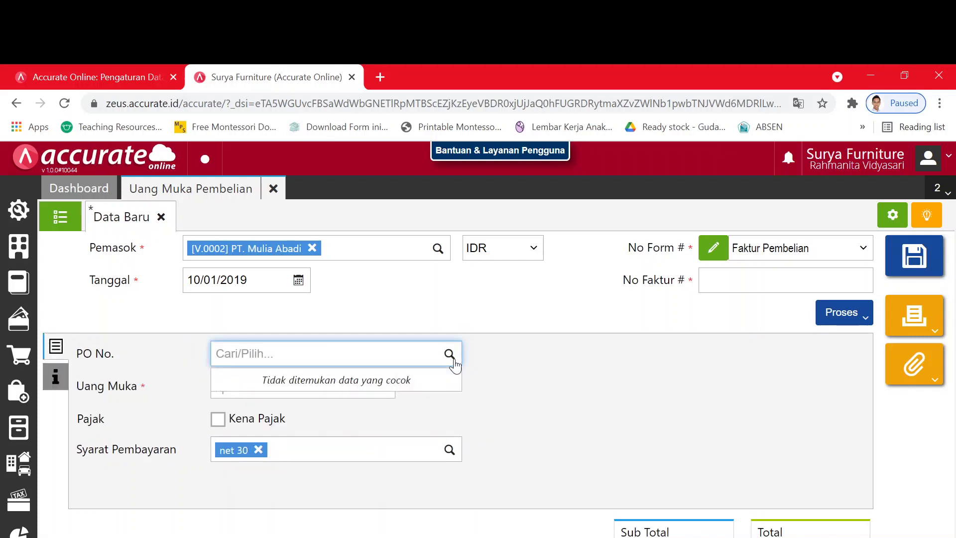
Step: Keep Faktur Pembelian as the form numbering and enter DP/1818 from the practice module as the down payment's No Faktur
left_click(786, 280)
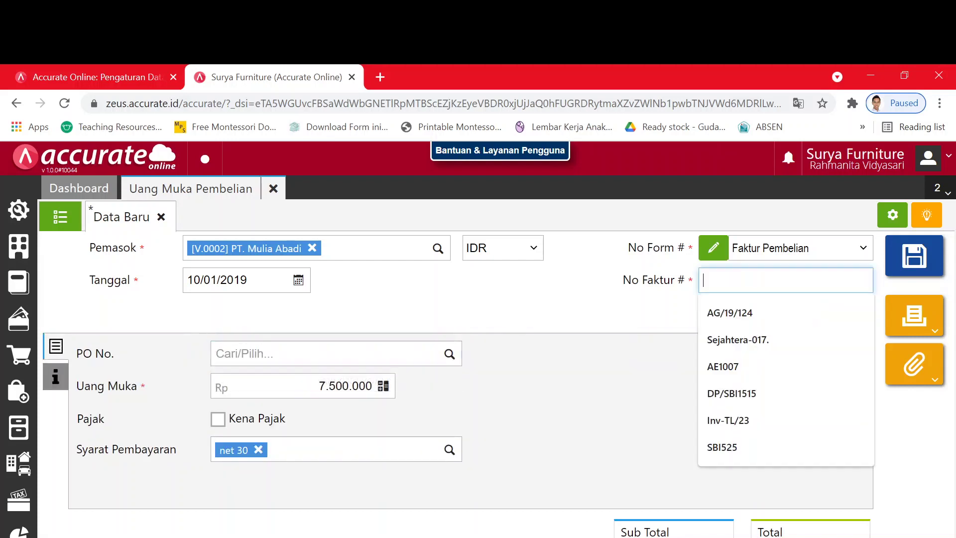
left_click(619, 364)
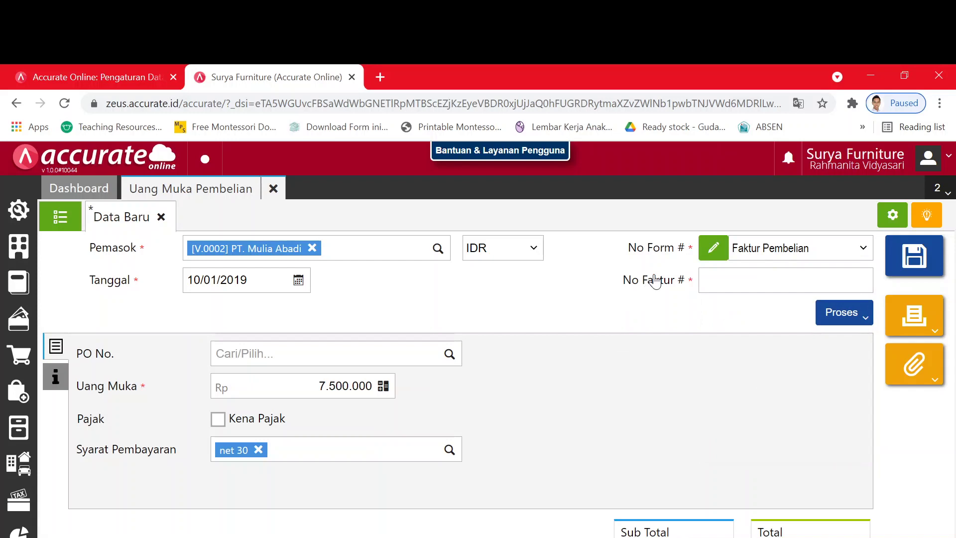
left_click(869, 251)
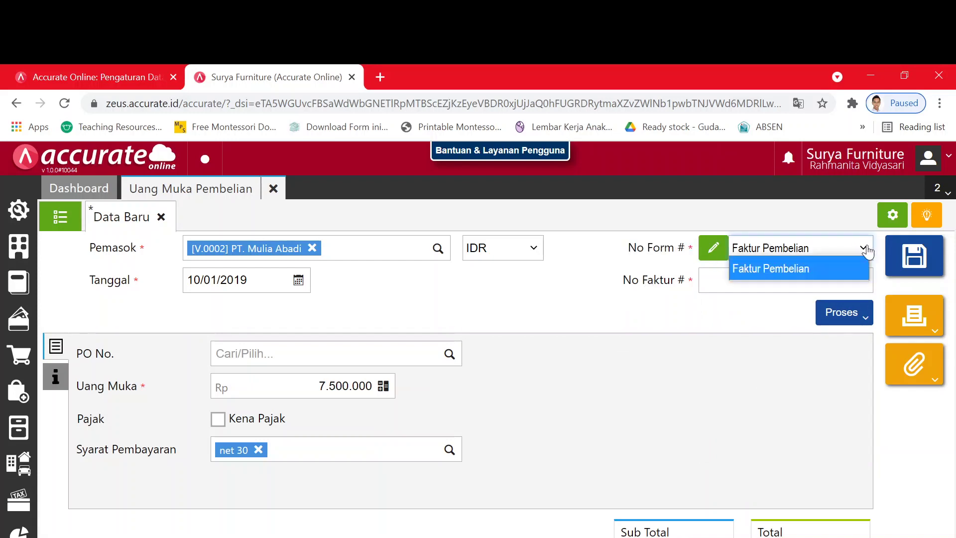
left_click(853, 271)
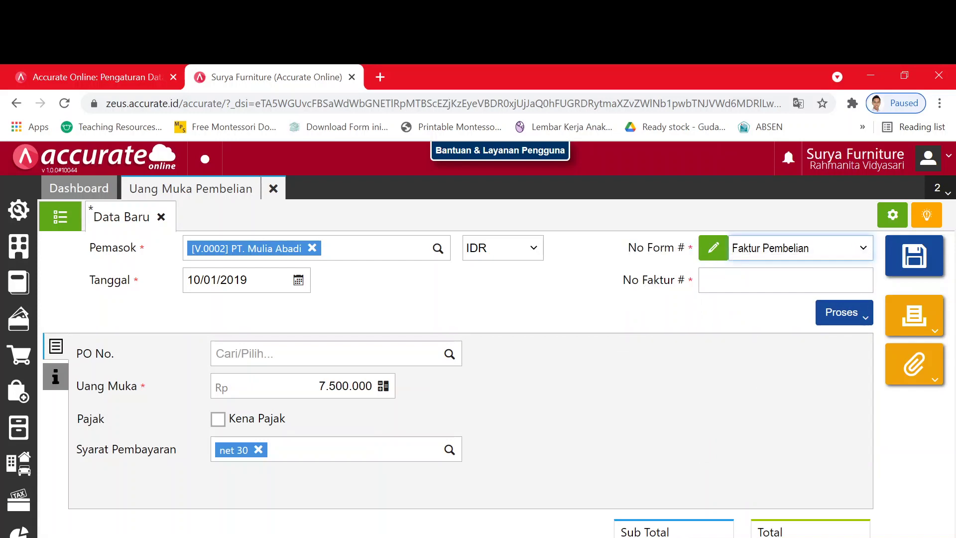
left_click(786, 280)
key("alt+Tab")
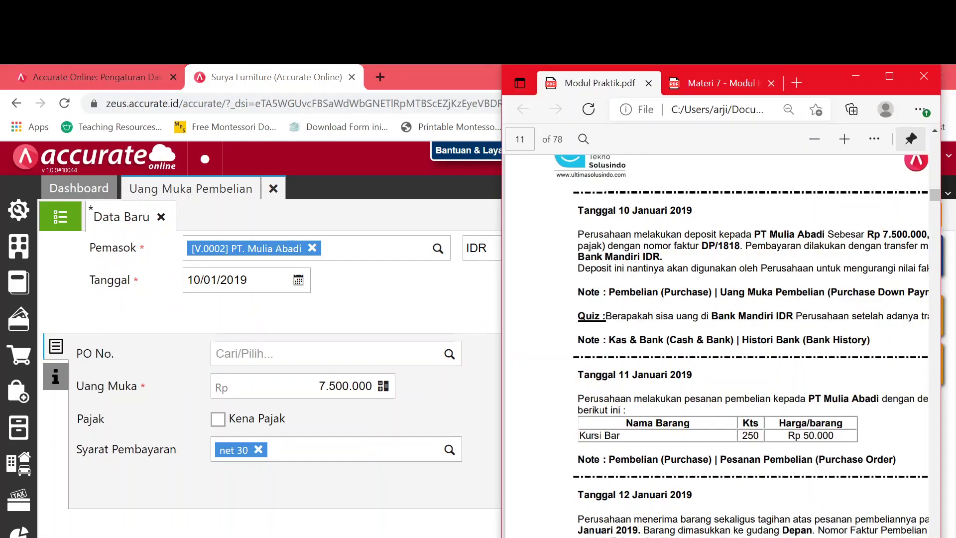
scroll(716, 346, "right", 3)
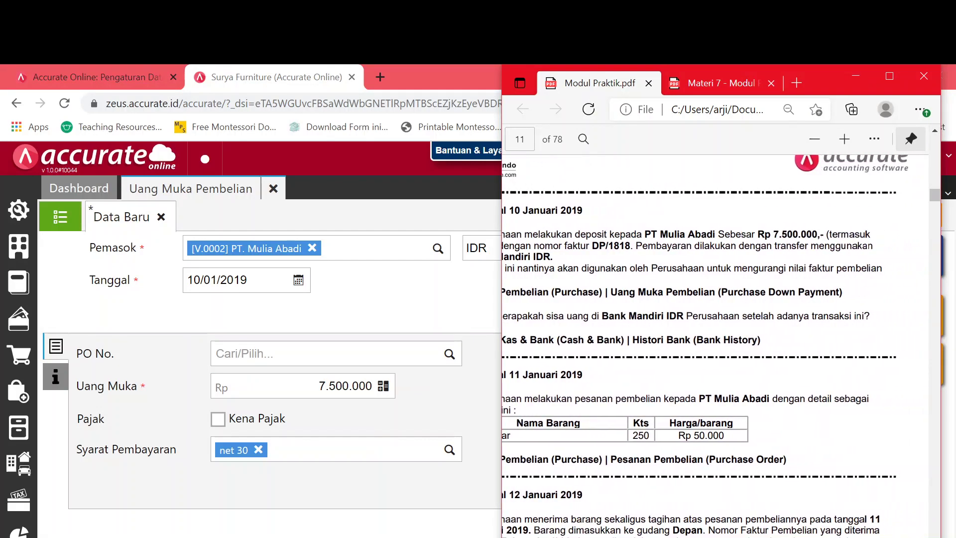
key("alt+Tab")
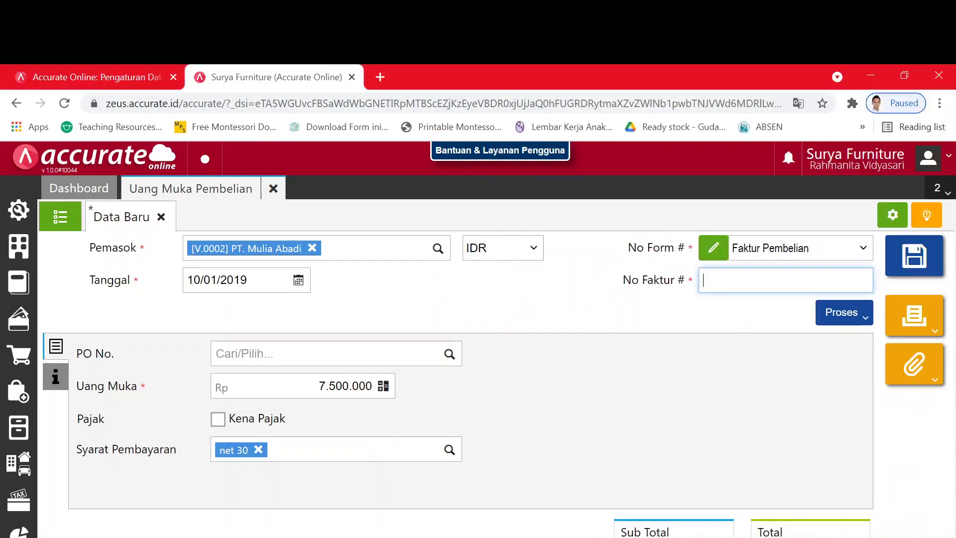
type("DP/")
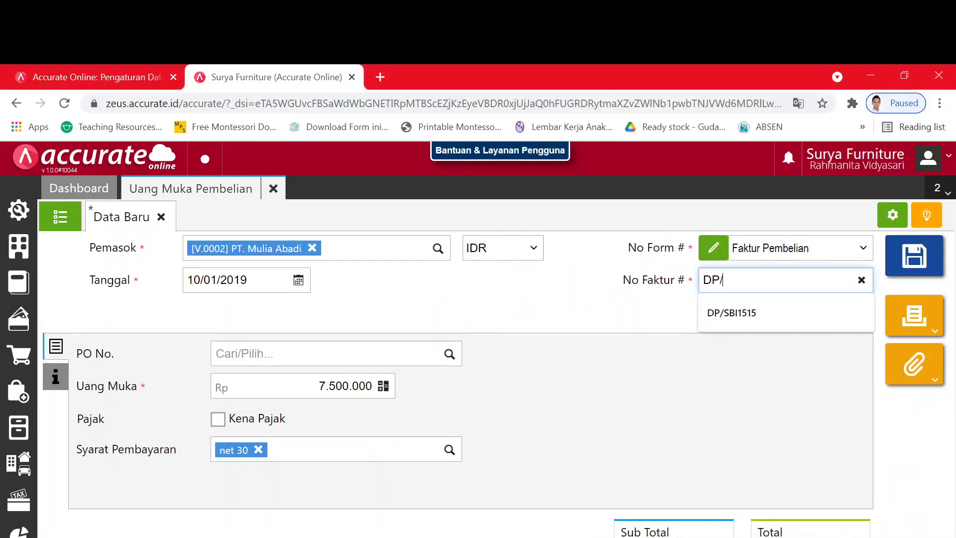
type("1818")
Step: Recheck the payment instructions in the practice module and process the down payment into a purchase payment (Pembayaran)
key("alt+Tab")
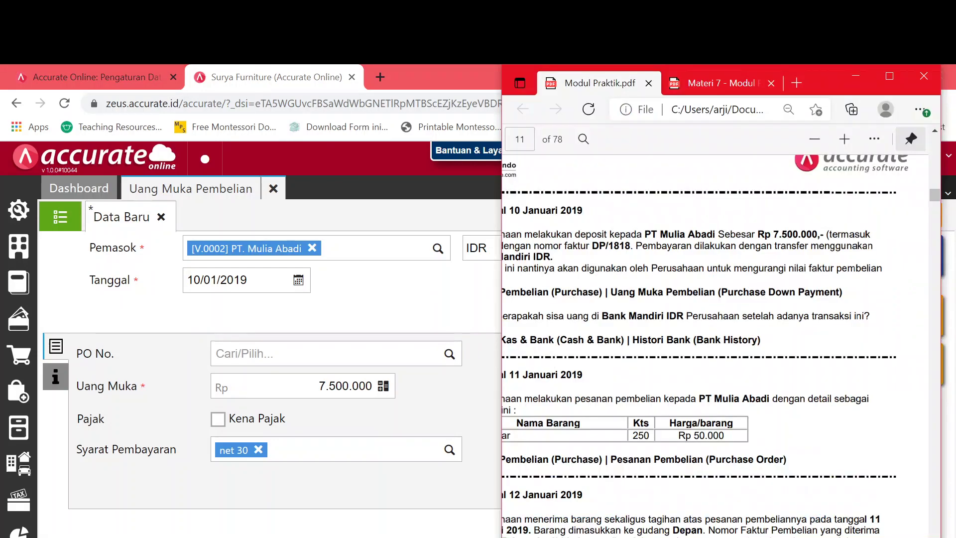
left_click(457, 308)
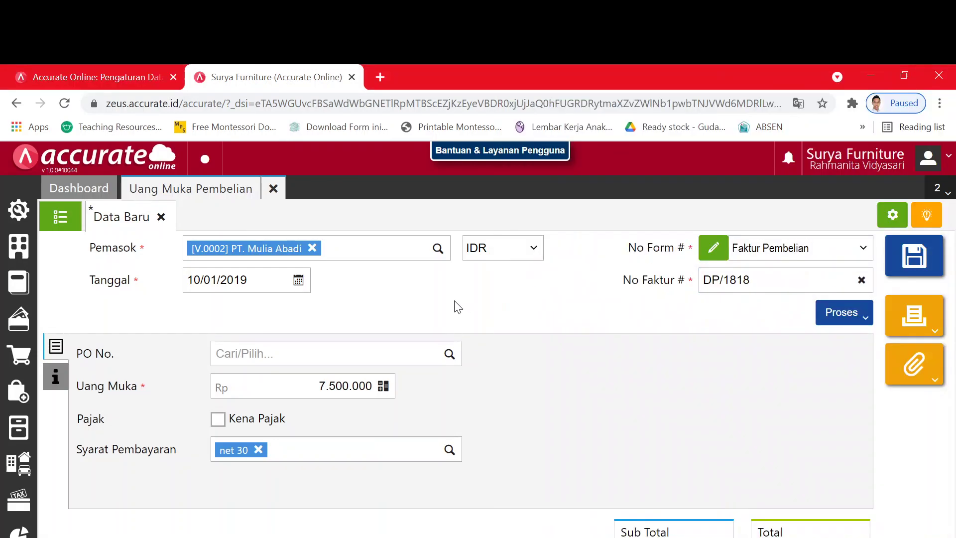
left_click(819, 320)
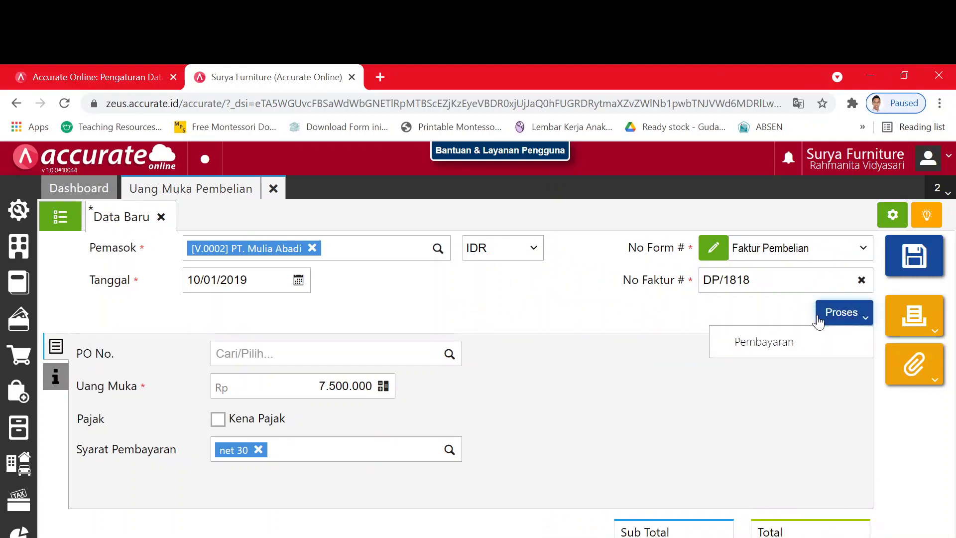
left_click(792, 350)
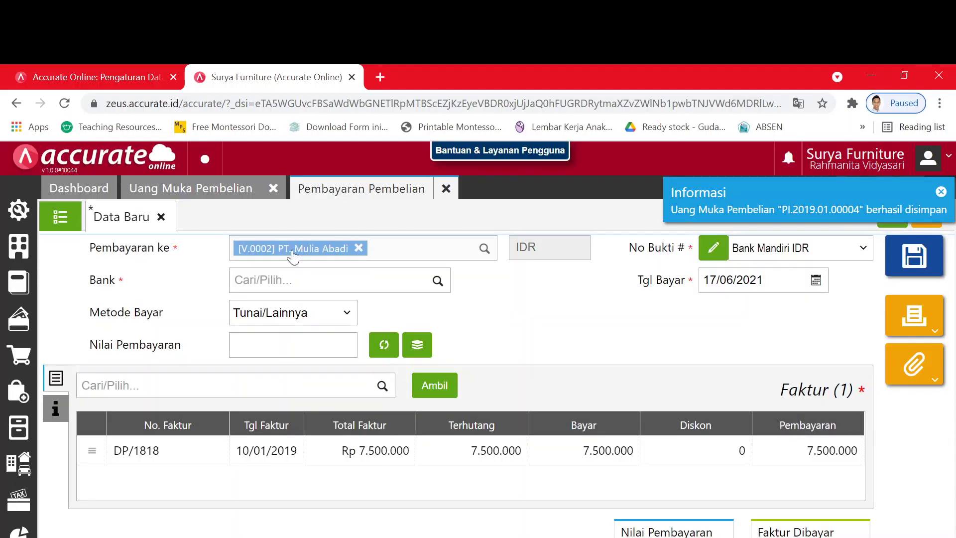
Step: Choose Bank Mandiri IDR as the paying bank and Transfer Bank as the payment method, checking against the practice module
type("man")
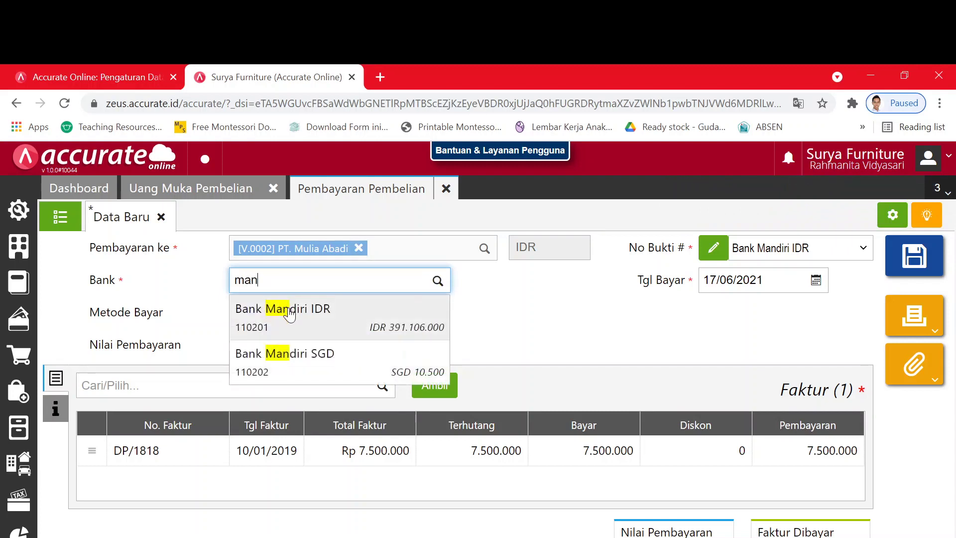
left_click(289, 313)
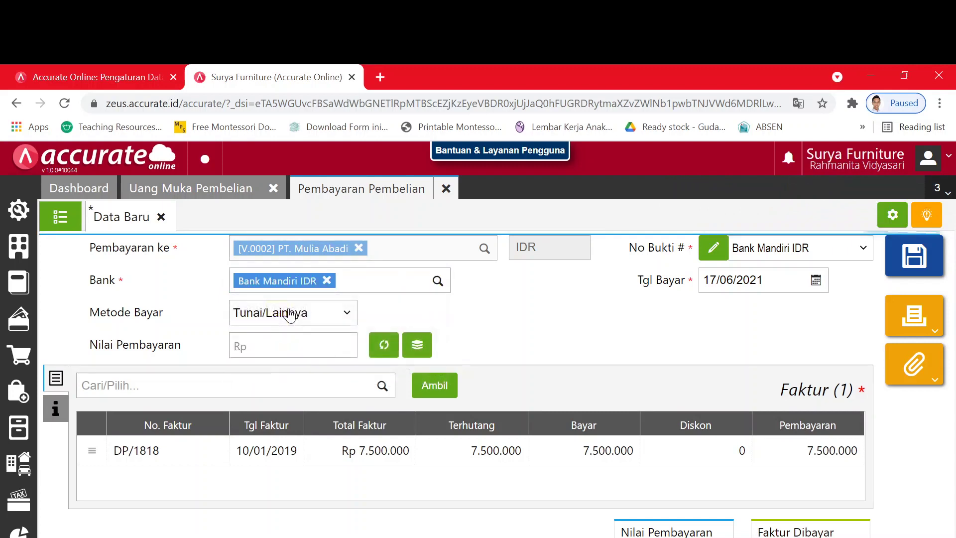
left_click(304, 317)
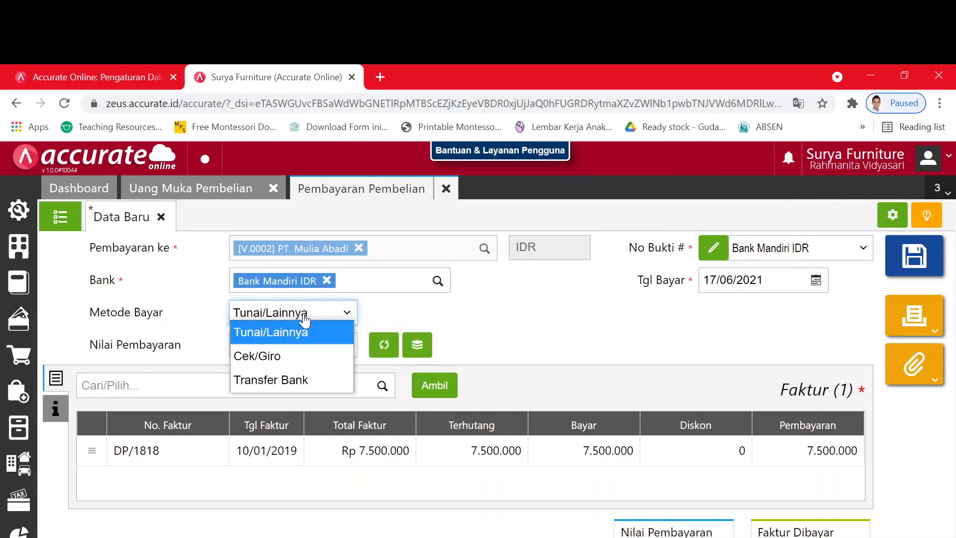
left_click(294, 379)
key("alt+Tab")
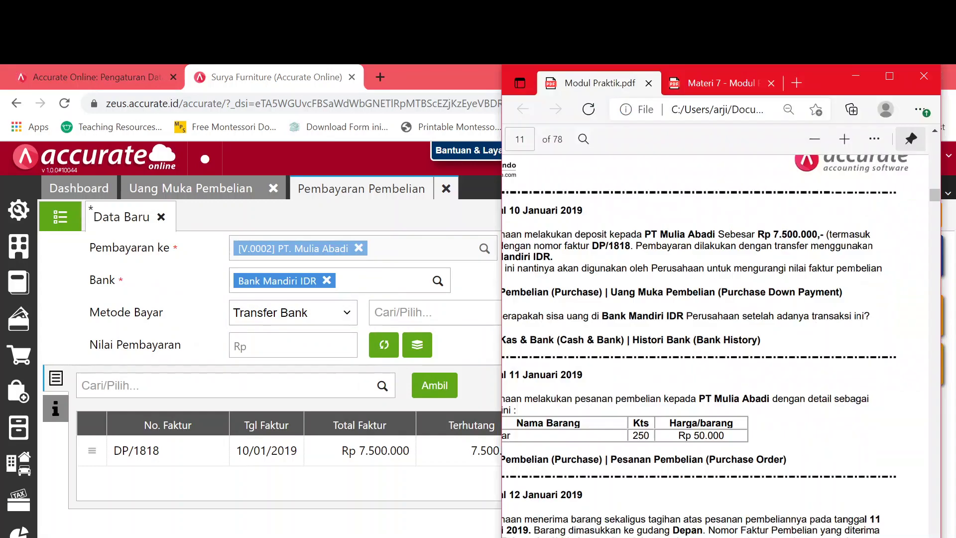
key("alt+Tab")
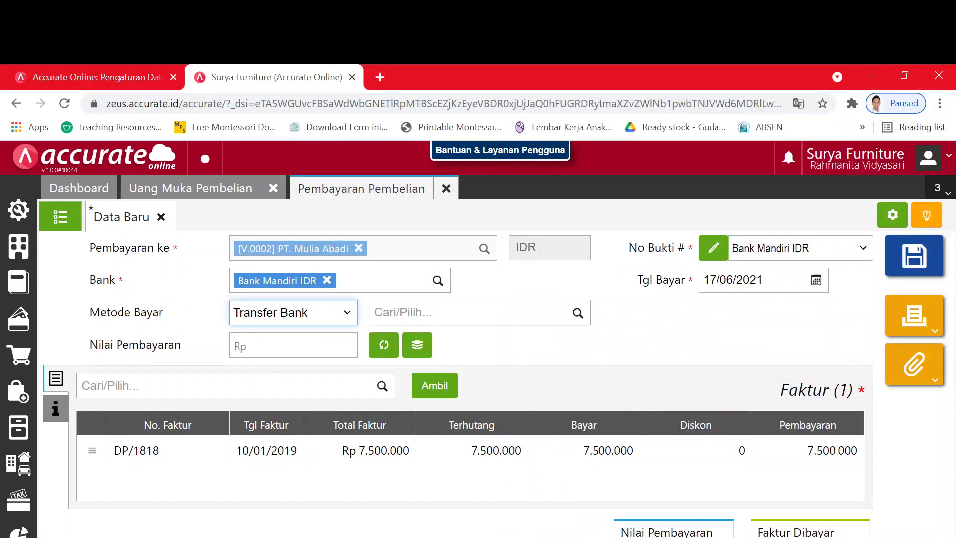
Step: Set the payment date to 10/01/2019 and calculate the Nilai Pembayaran from invoice DP/1818
left_click(748, 280)
type("10/")
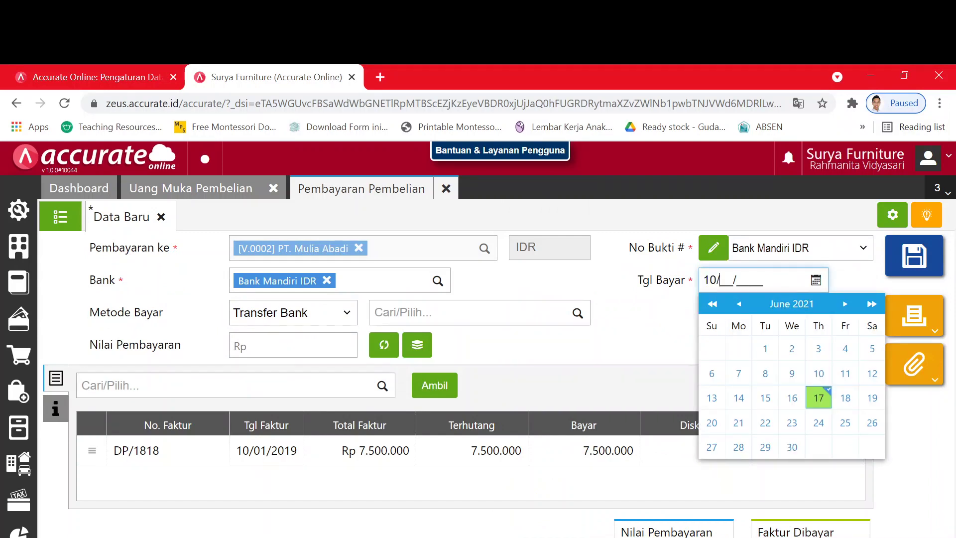
type("01/2019")
left_click(636, 348)
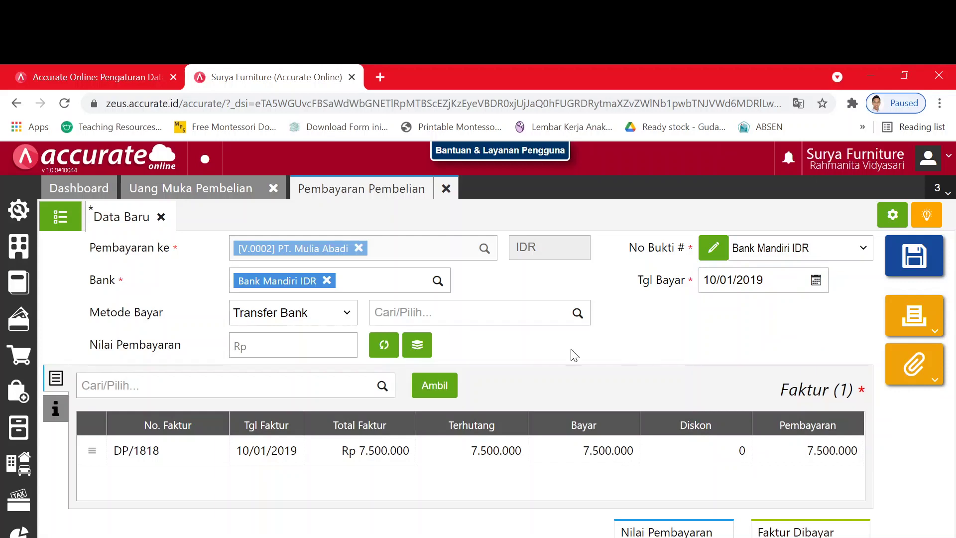
left_click(384, 349)
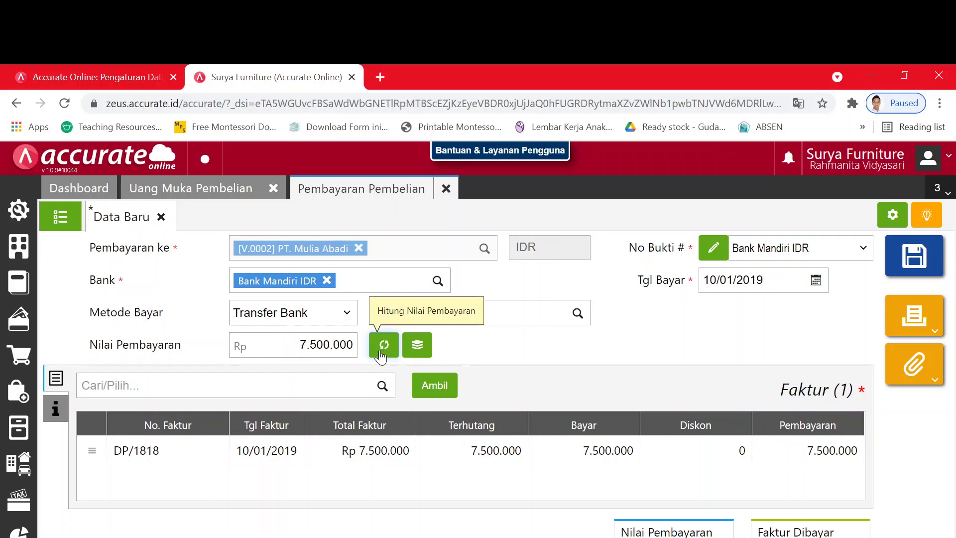
Step: Check the payment's Info lainnya and invoice details, leave the extra Metode Bayar field empty, and save the purchase payment
left_click(56, 413)
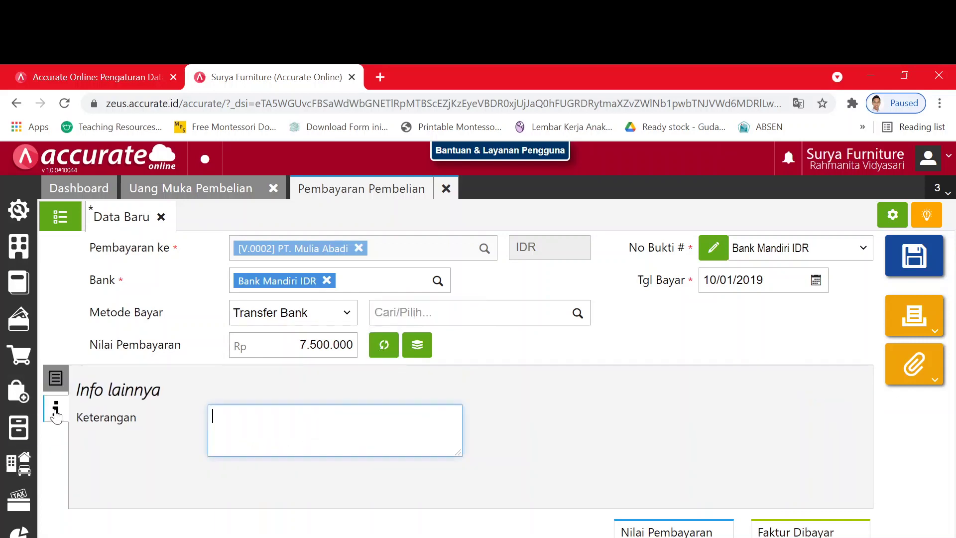
left_click(55, 379)
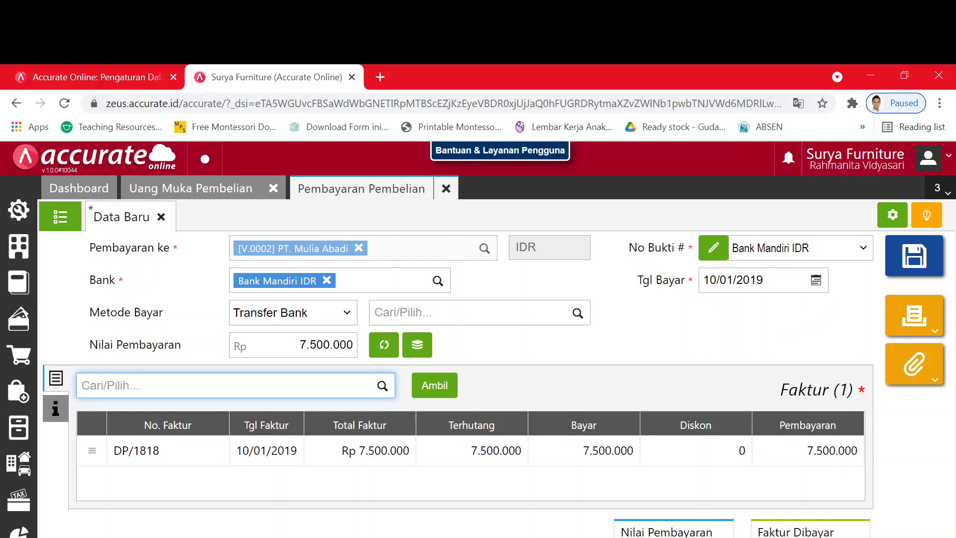
left_click(575, 314)
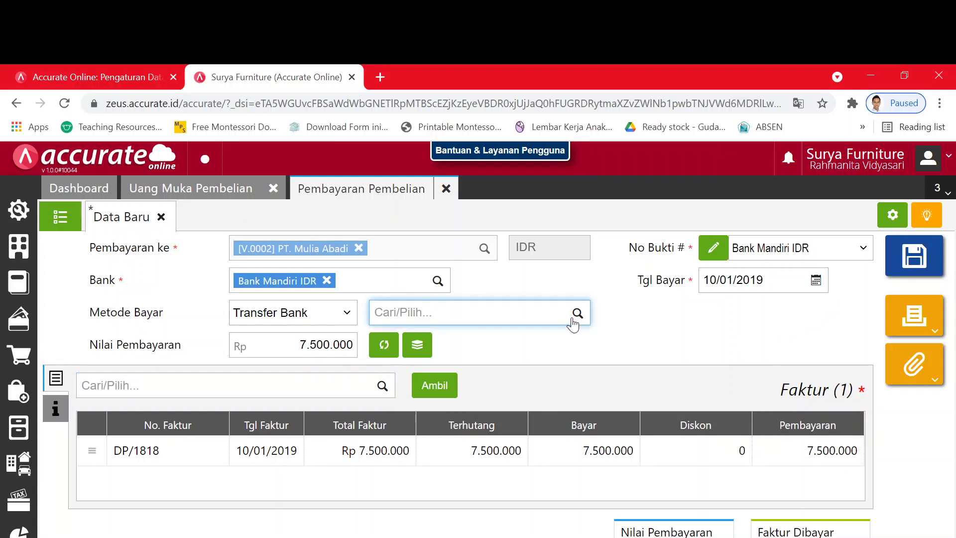
left_click(627, 323)
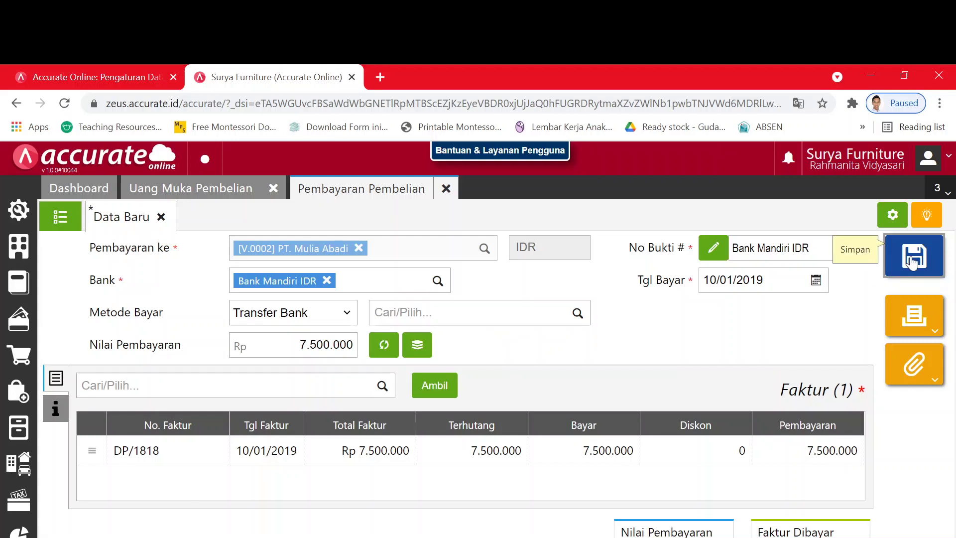
left_click(913, 259)
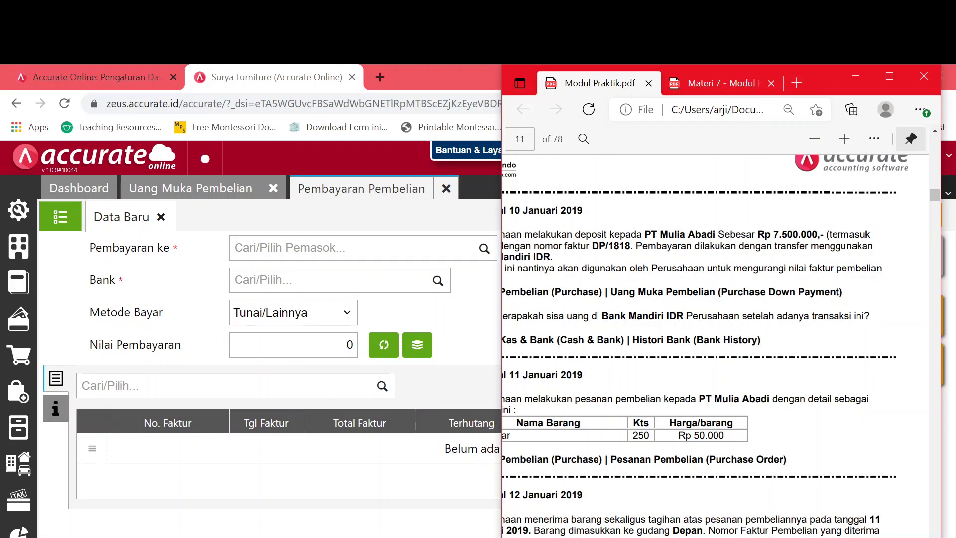
Step: Read the 10 January 2019 task in the practice module, including its quiz on the Bank Mandiri IDR balance
scroll(716, 345, "up", 5)
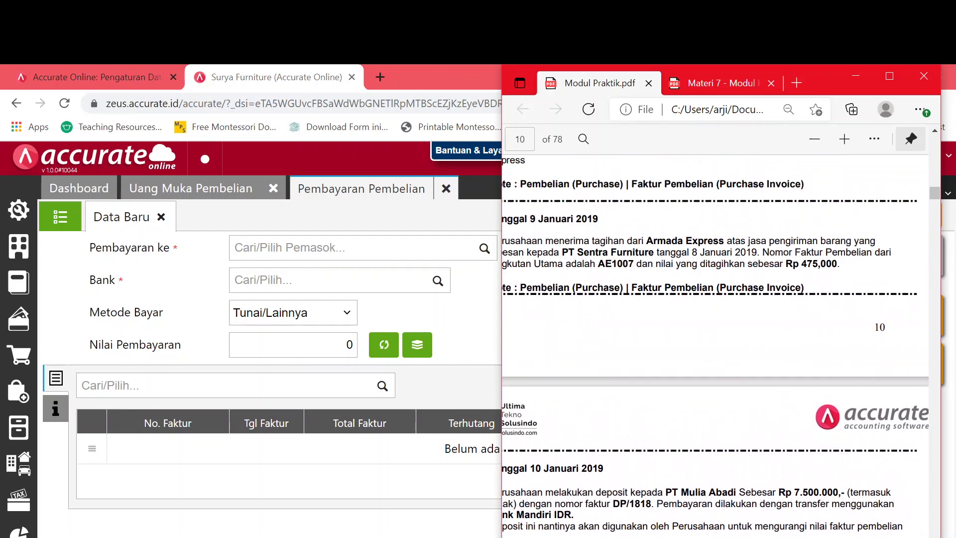
scroll(715, 343, "down", 5)
scroll(716, 343, "left", 1)
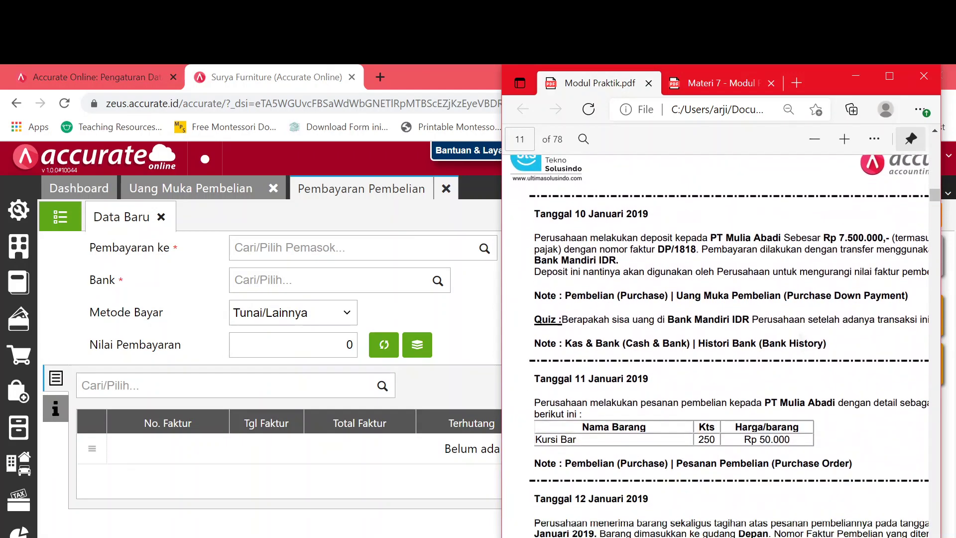
scroll(716, 344, "down", 1)
scroll(716, 344, "right", 1)
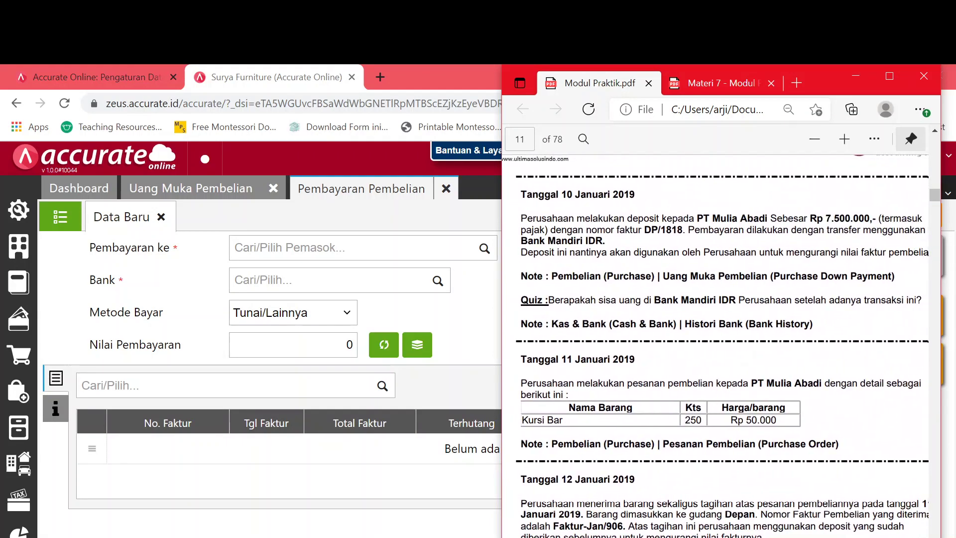
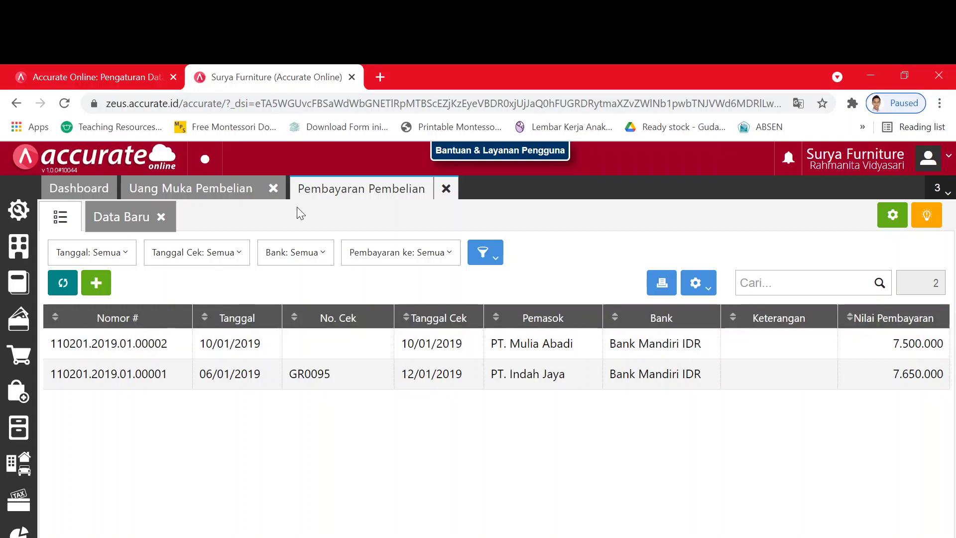
Step: Close Pembayaran Pembelian, check down payment DP/1818 in the Uang Muka Pembelian list, and close that form
left_click(446, 194)
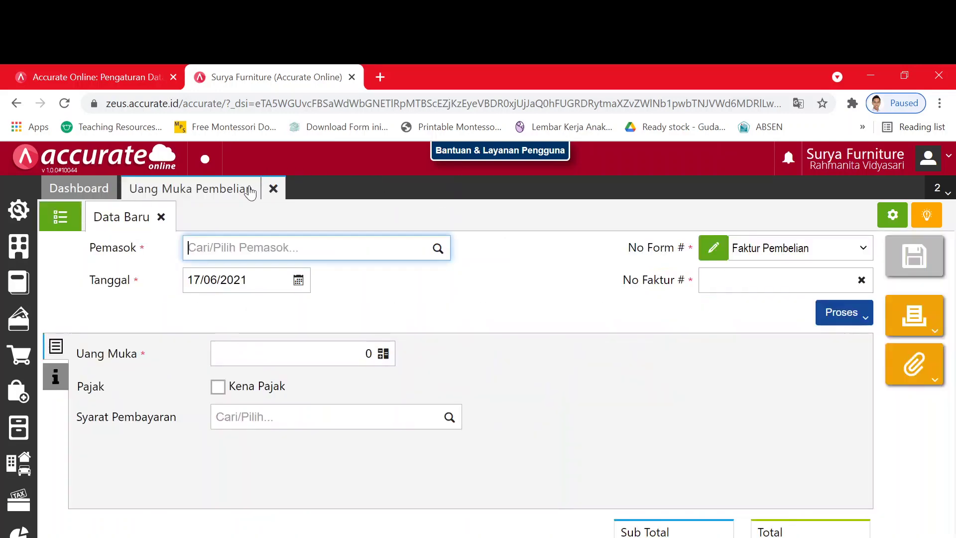
left_click(52, 227)
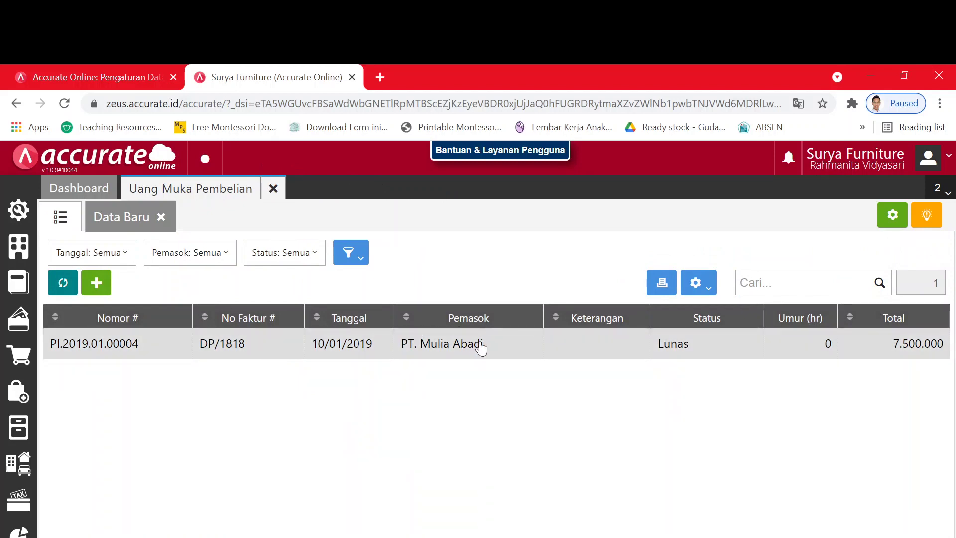
left_click(274, 192)
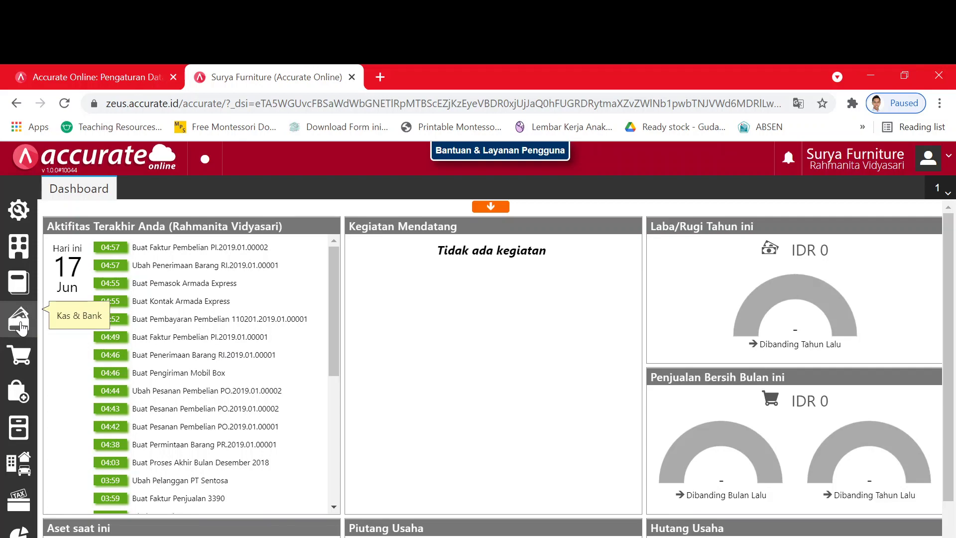
Step: Open Histori Bank under Kas & Bank and choose Bank Mandiri IDR as the account
left_click(20, 327)
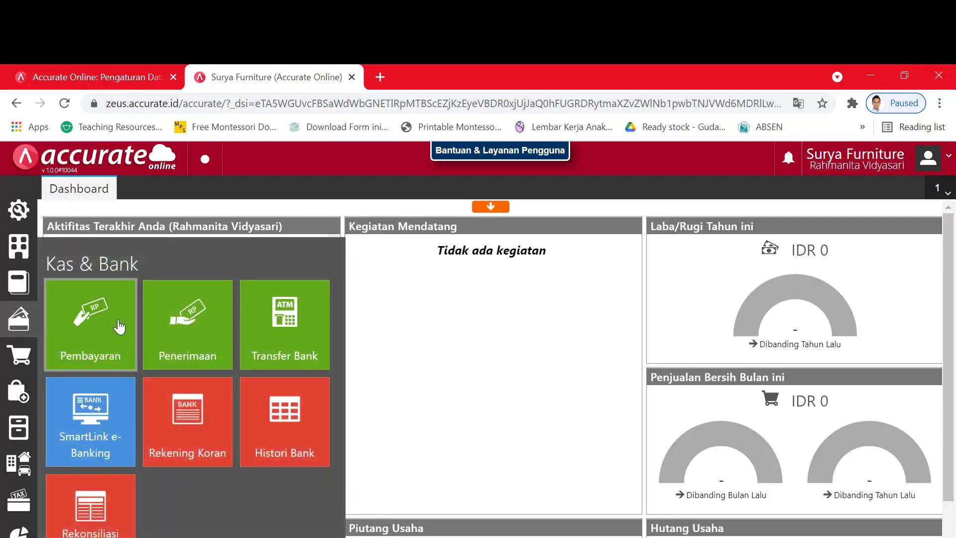
left_click(277, 409)
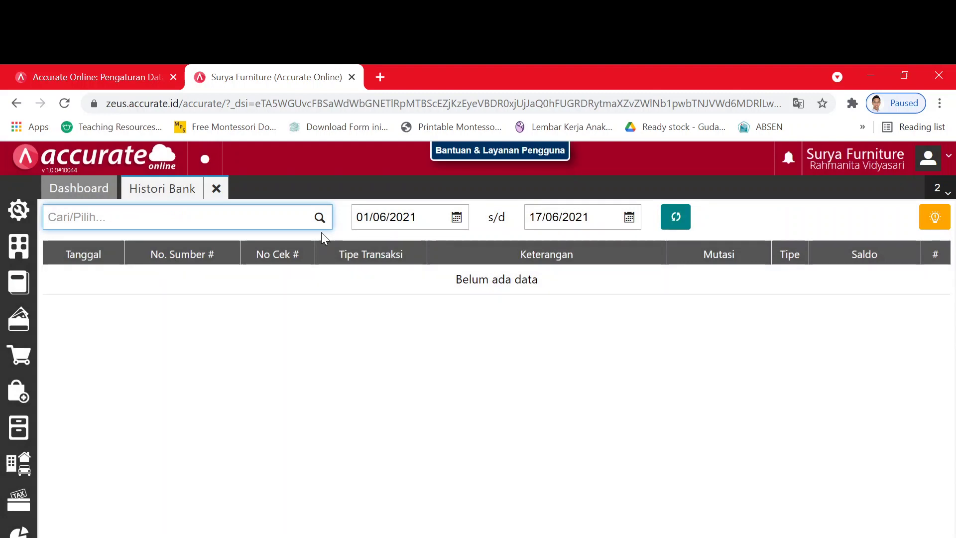
left_click(320, 217)
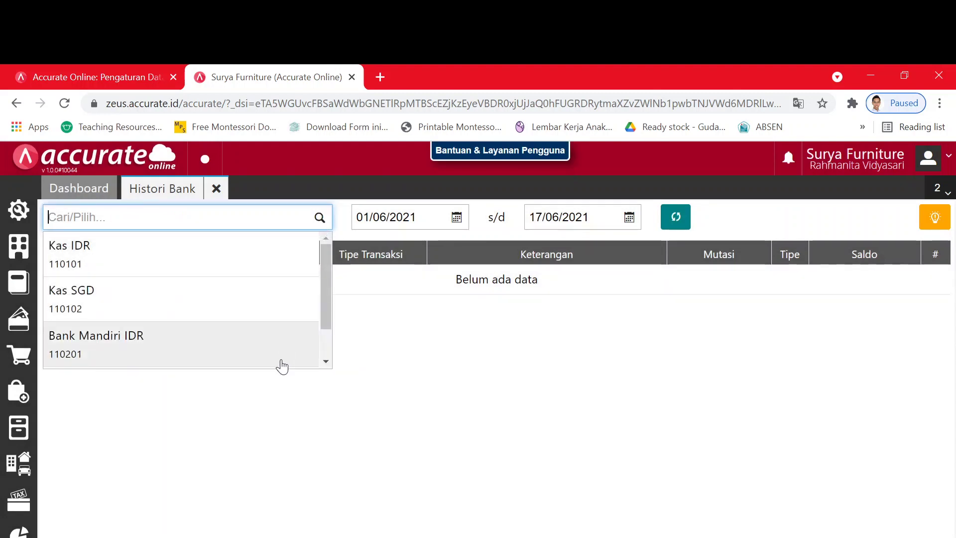
left_click(282, 367)
Step: Set the bank history period to 01/01/2019 through 10/01/2019 and load the Bank Mandiri IDR transactions
left_click(456, 217)
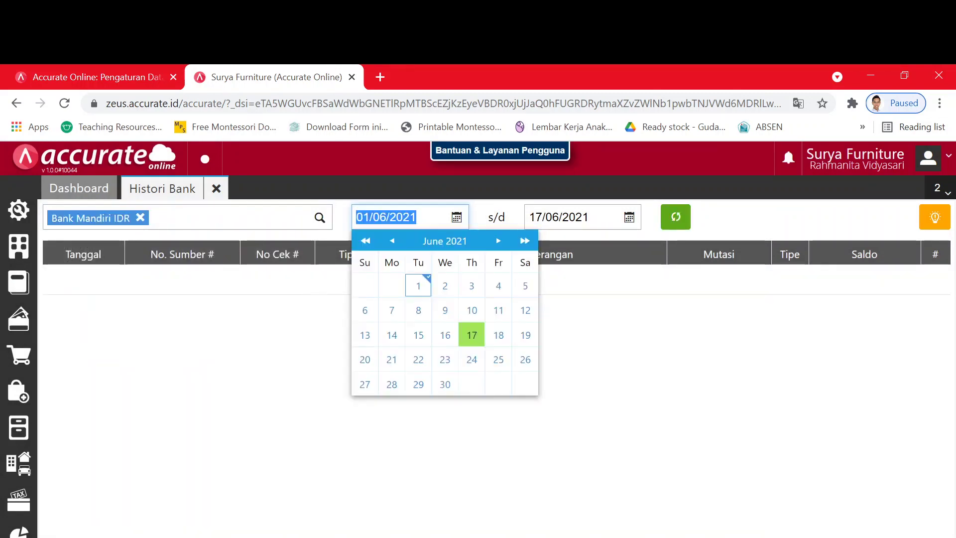
left_click(418, 286)
key("BackSpace")
key("BackSpace")
key("BackSpace")
key("BackSpace")
key("BackSpace")
key("BackSpace")
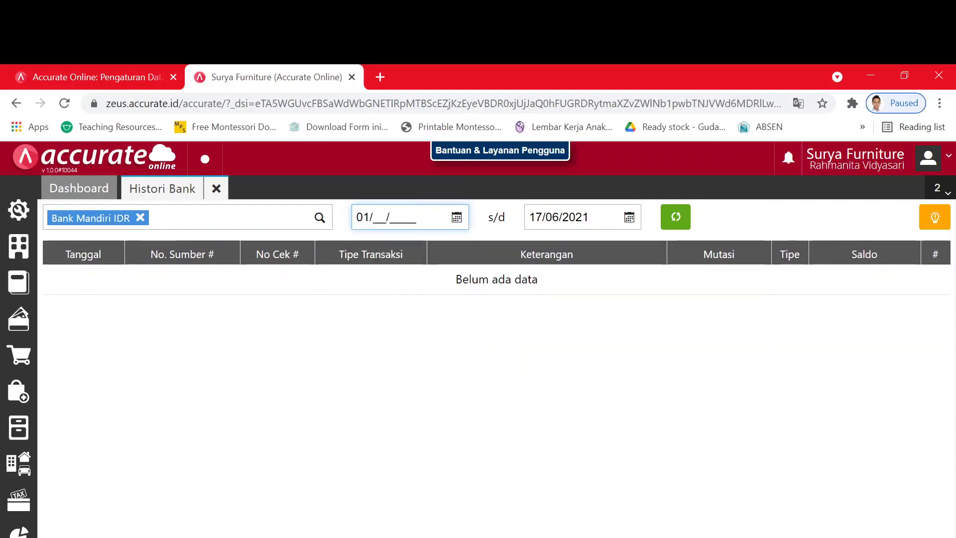
type("01/20")
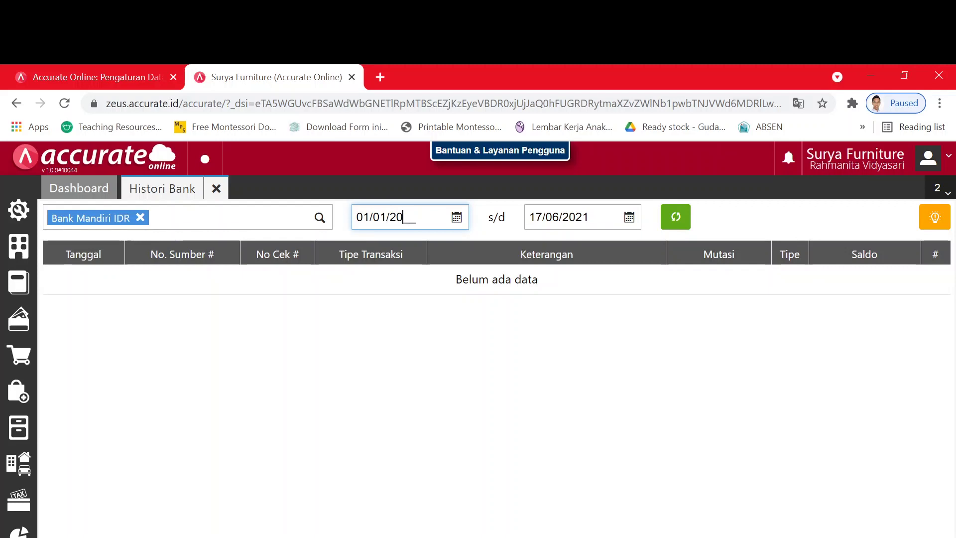
type("19")
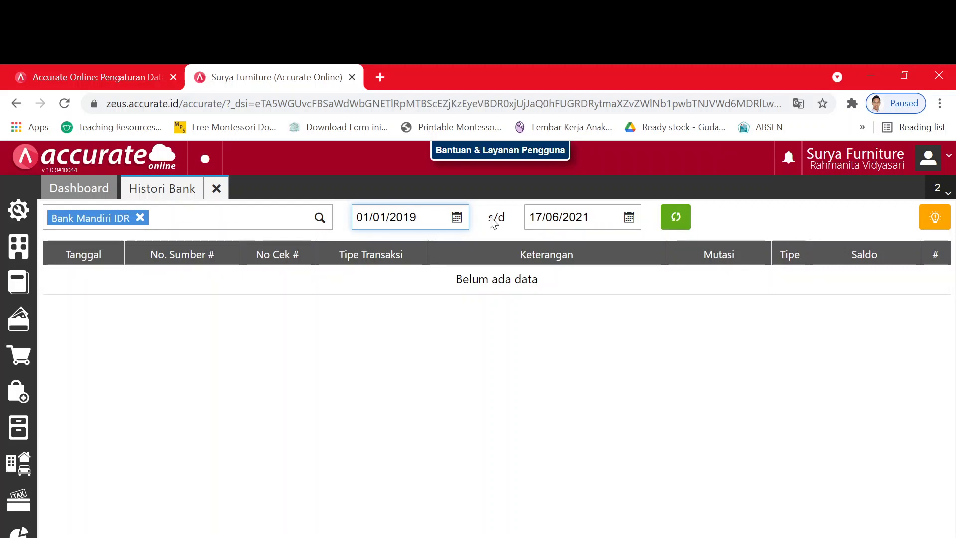
key("Tab")
type("1")
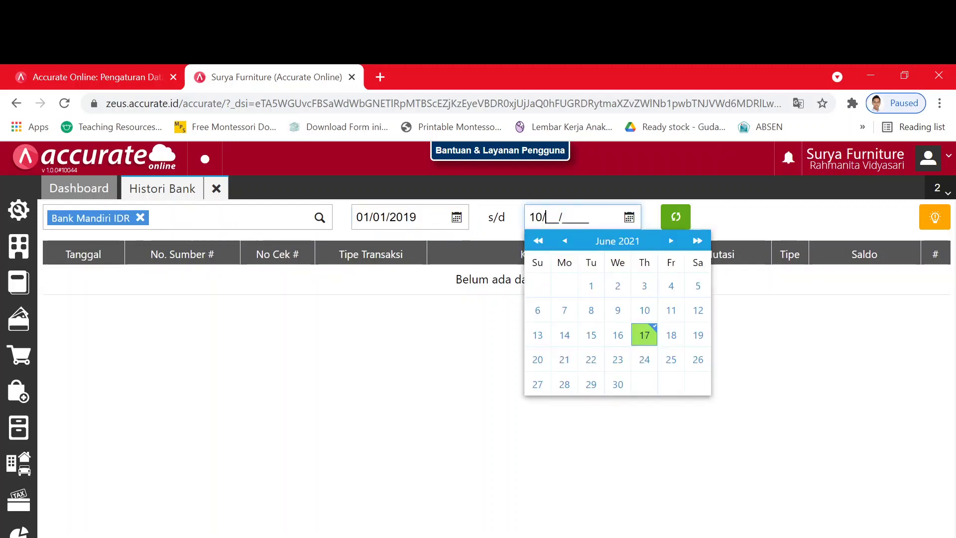
type("0/01/2019")
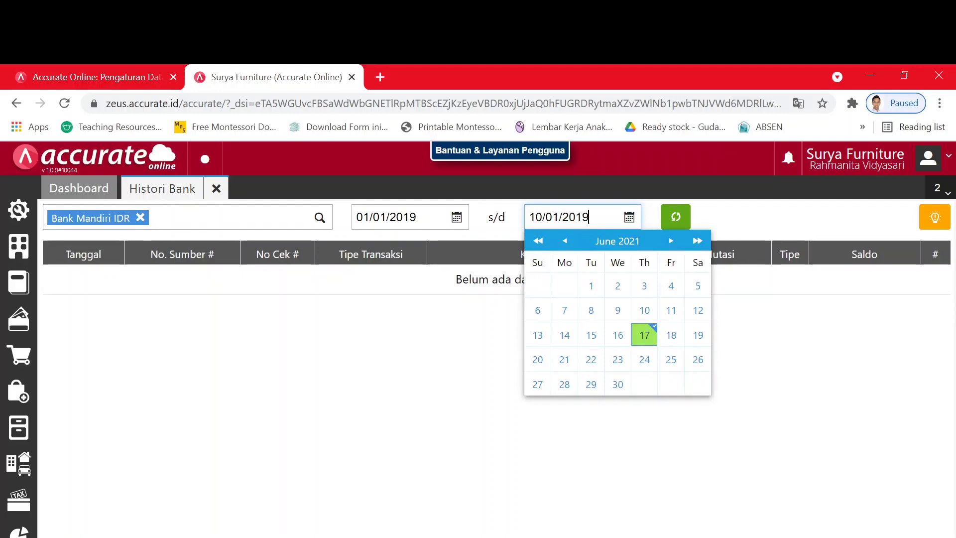
left_click(677, 217)
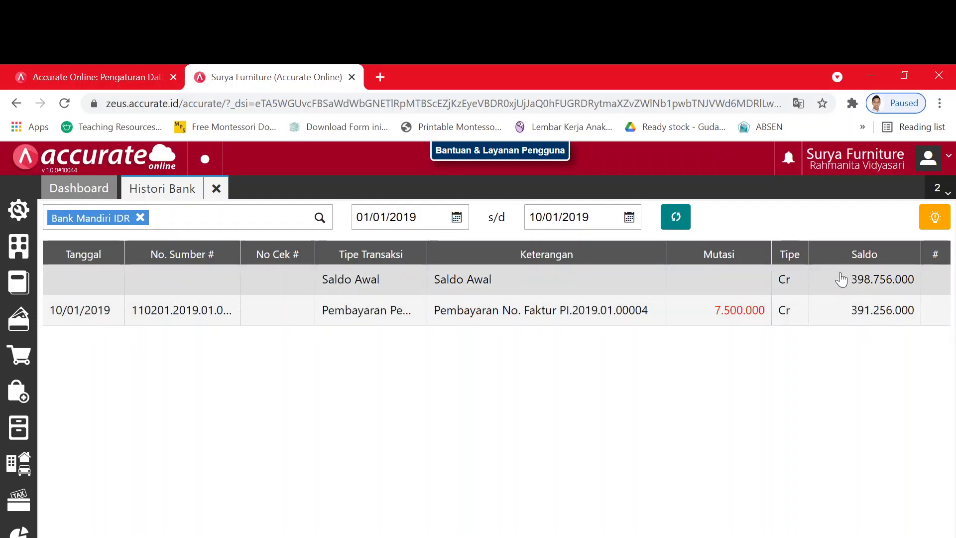
Step: Close the bank history, read the 11 January 2019 task in the practice module, and start a new Pesanan Pembelian
left_click(218, 190)
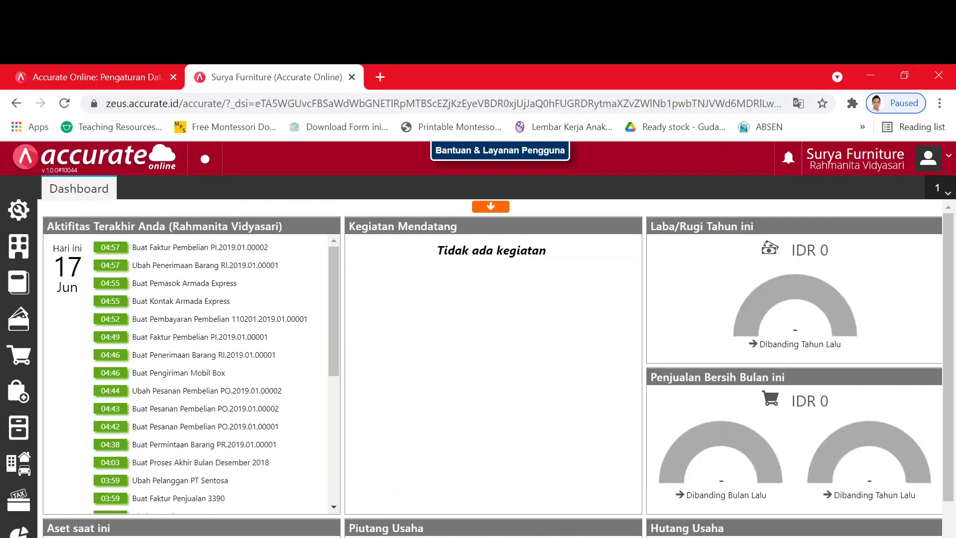
key("alt+Tab")
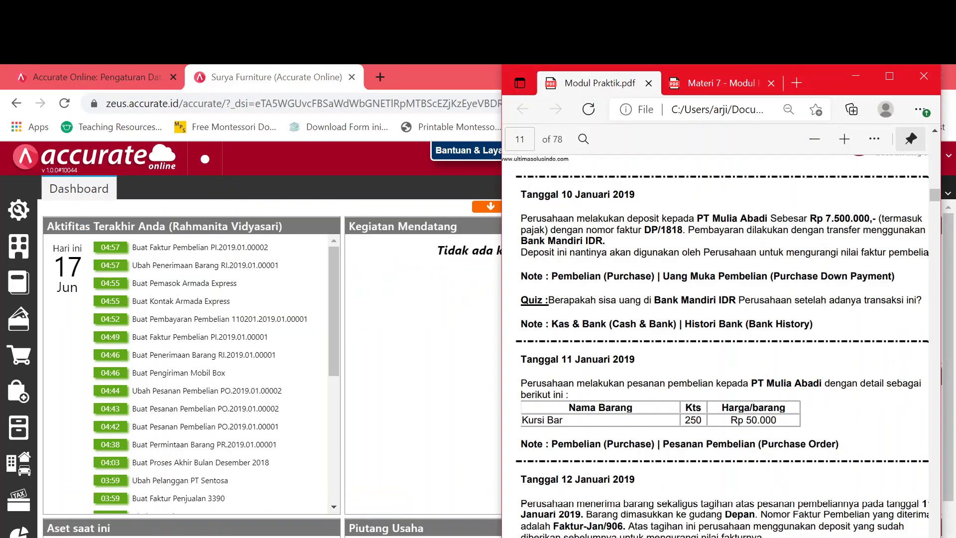
scroll(716, 346, "down", 4)
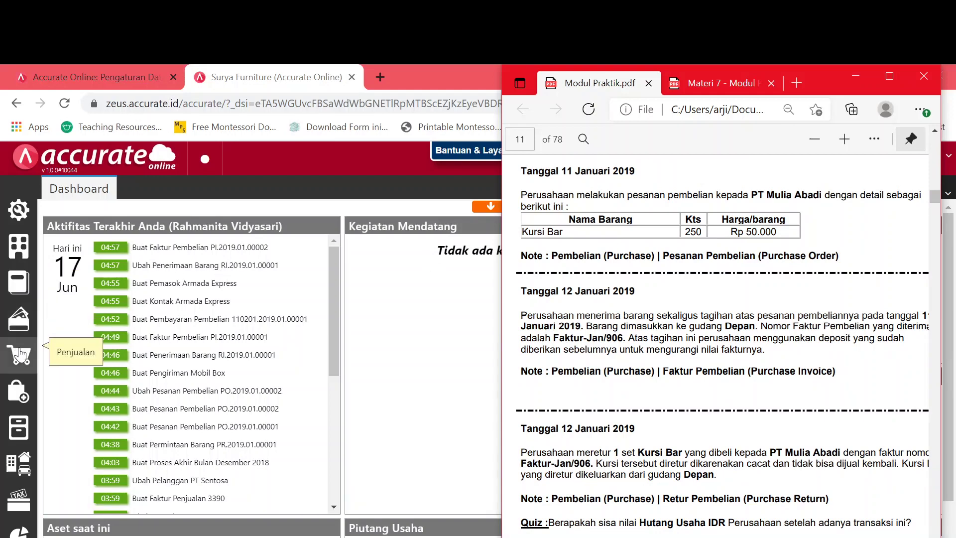
left_click(18, 394)
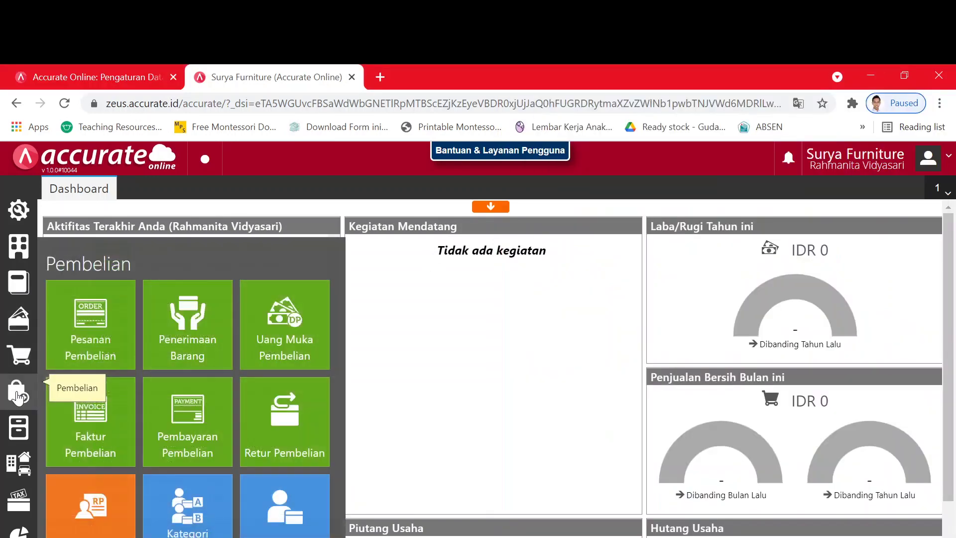
left_click(74, 349)
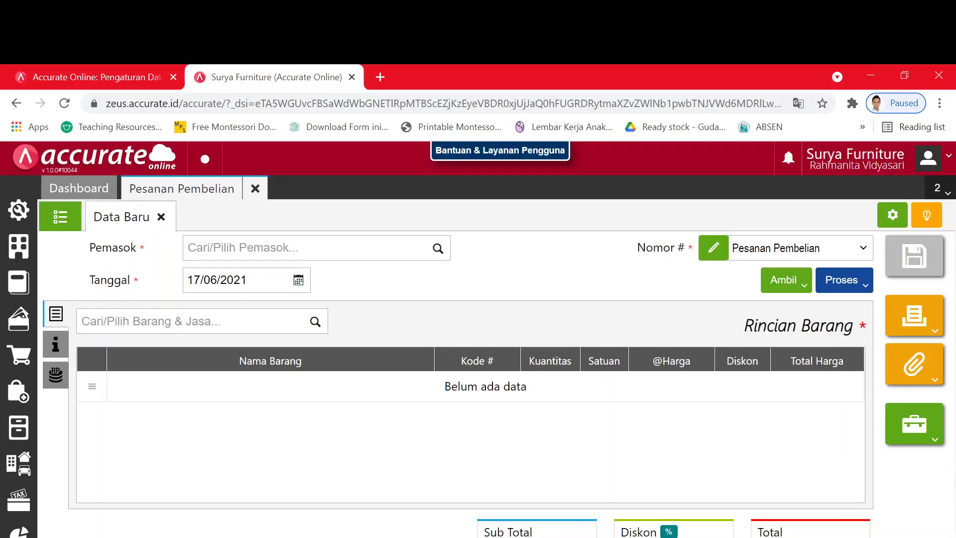
Step: Choose PT. Mulia Abadi as the purchase order's supplier and set its date to 11/01/2019
type("mu")
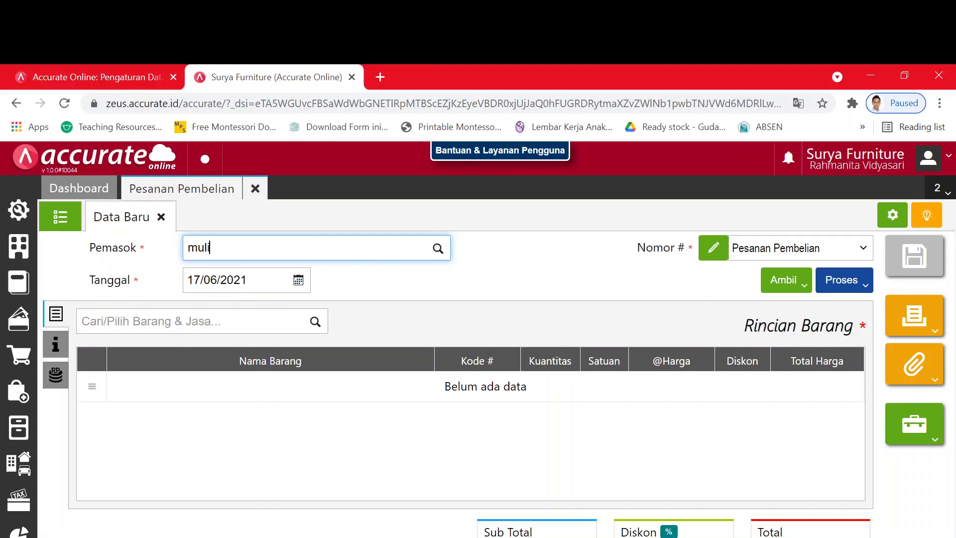
type("li")
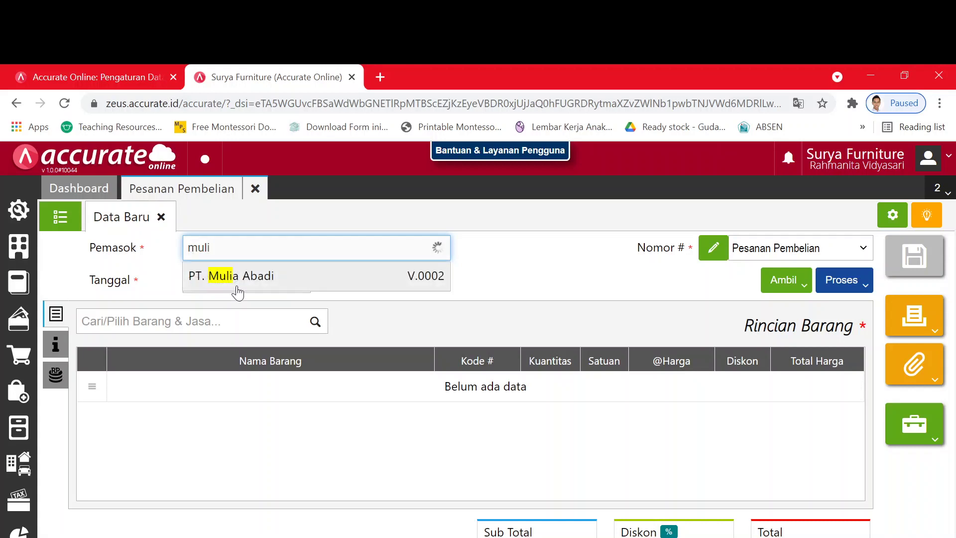
left_click(235, 284)
left_click(298, 280)
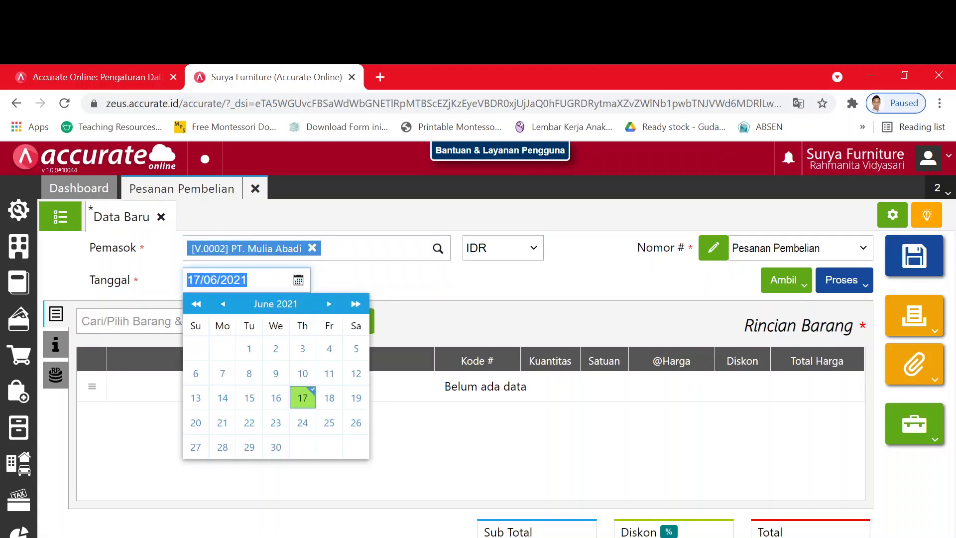
type("110")
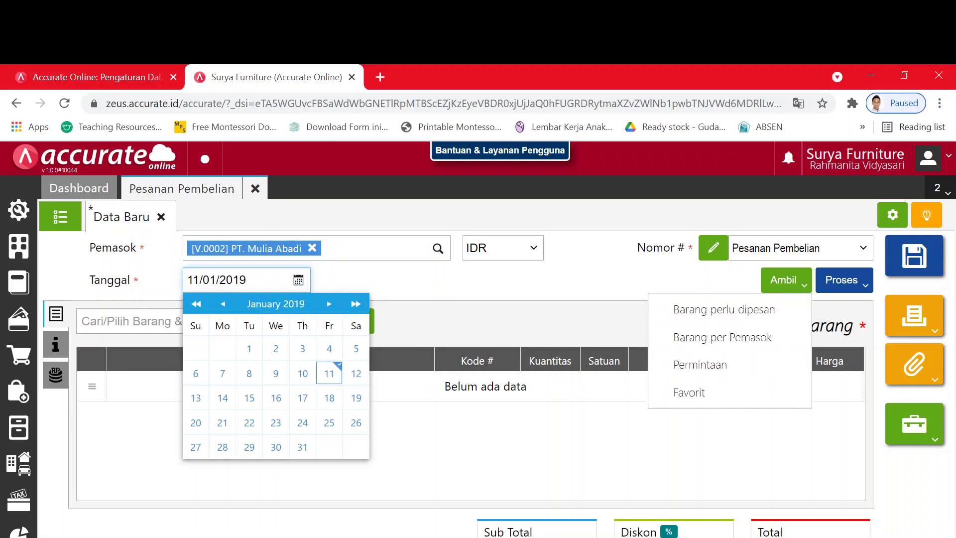
left_click(431, 297)
Step: Add Kursi Bar to the purchase order with quantity 250 PCS and unit price Rp 50.000, checking the figures against the practice module
key("alt+Tab")
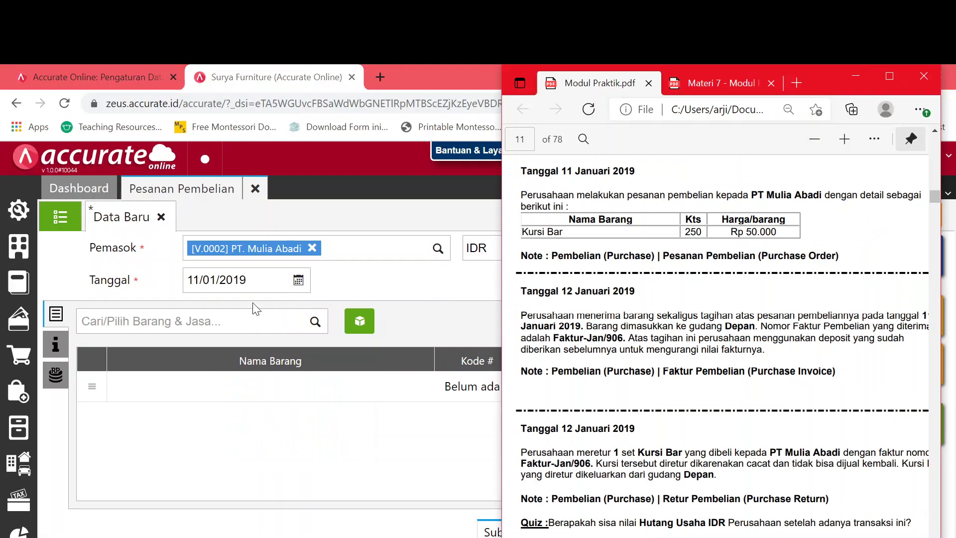
key("alt+Tab")
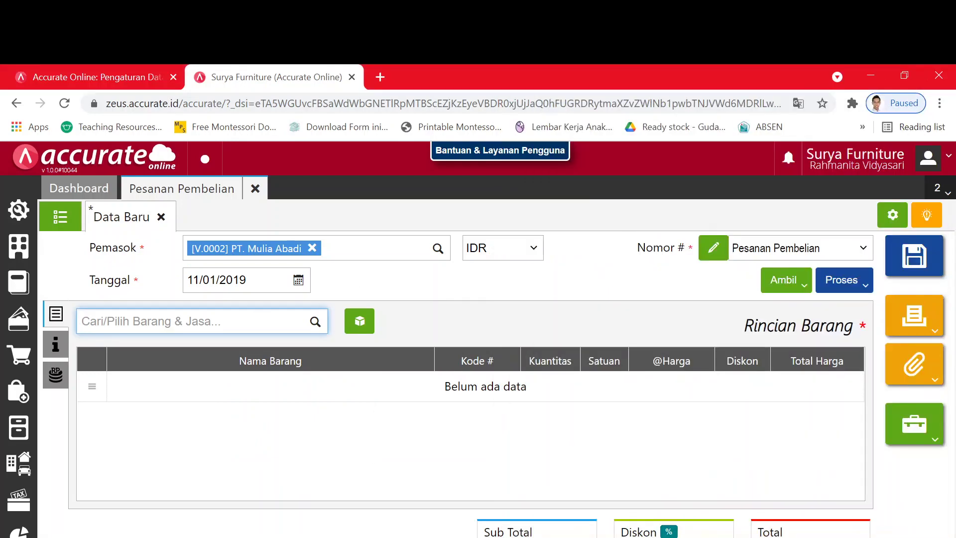
type("bar")
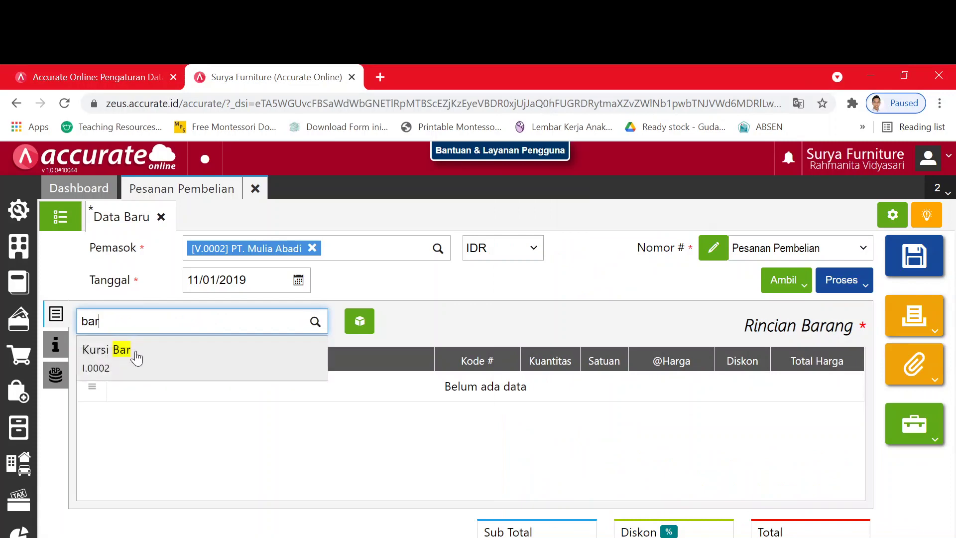
left_click(293, 361)
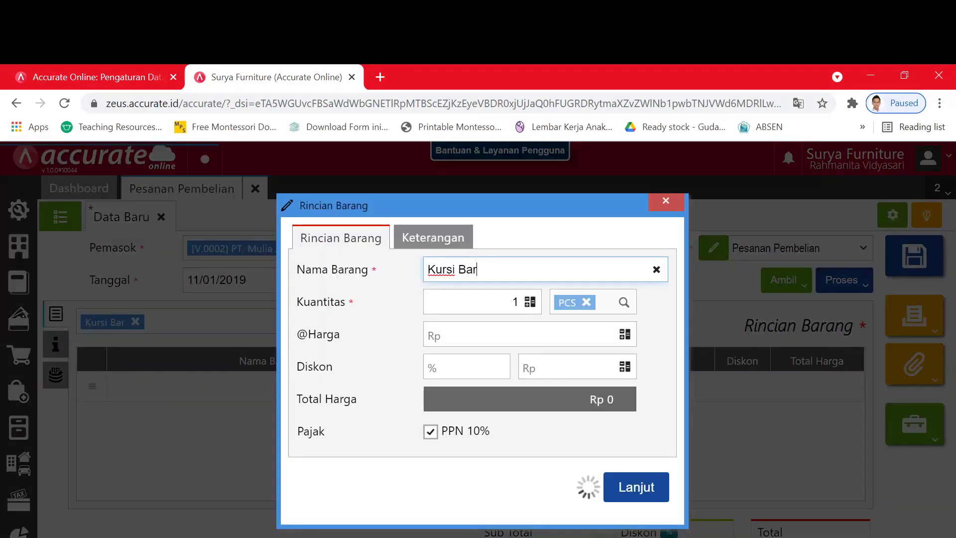
type("250")
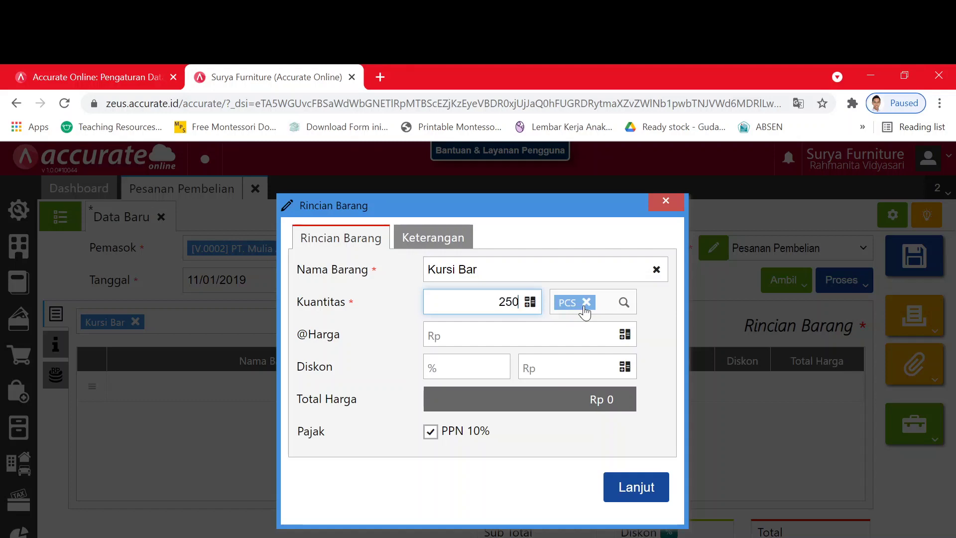
key("Tab")
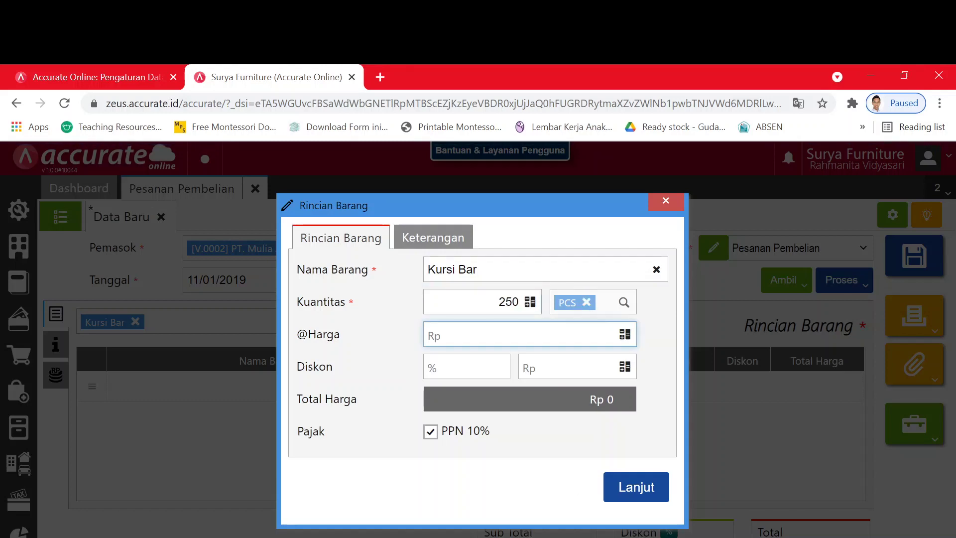
type("50.000")
key("alt+Tab")
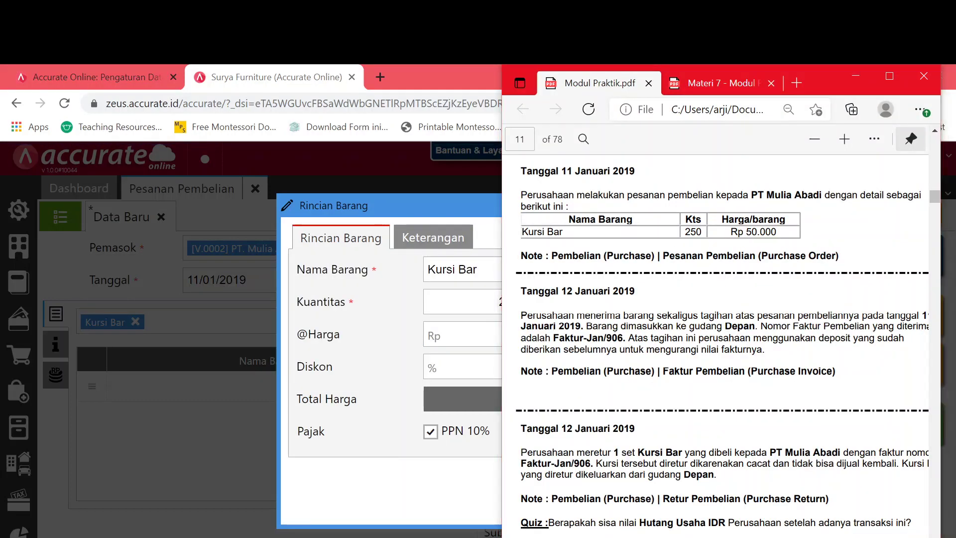
key("alt+Tab")
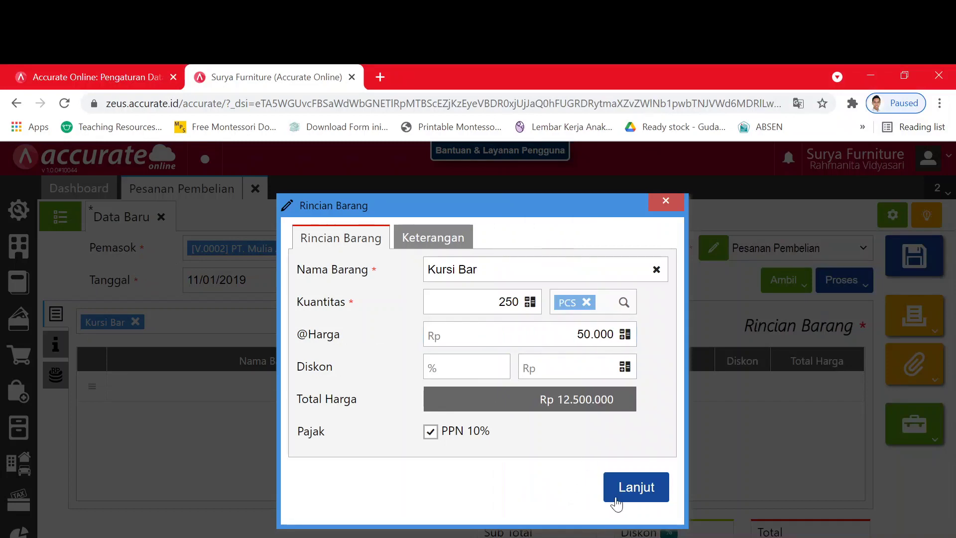
left_click(618, 498)
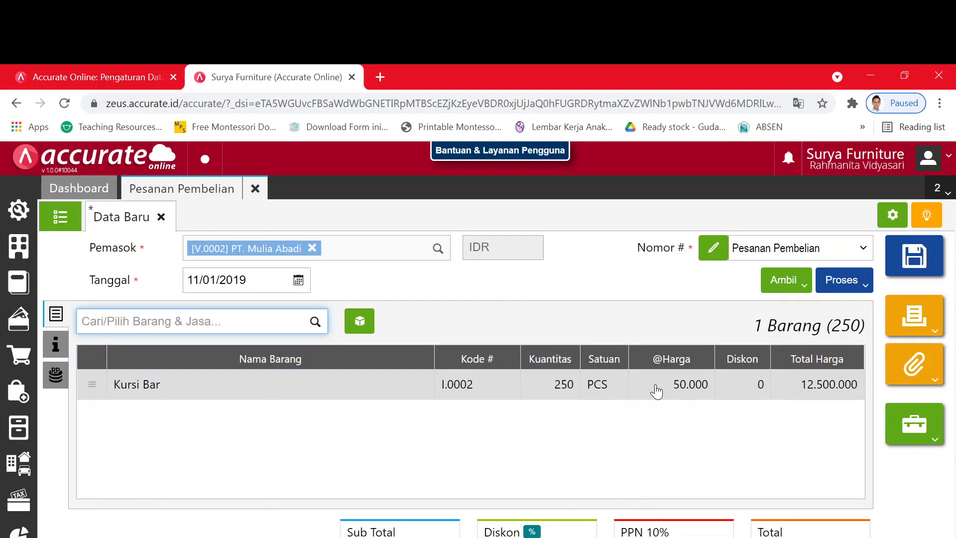
Step: Save the PT. Mulia Abadi purchase order, check it in the order list, and close Pesanan Pembelian
left_click(909, 266)
key("alt+Tab")
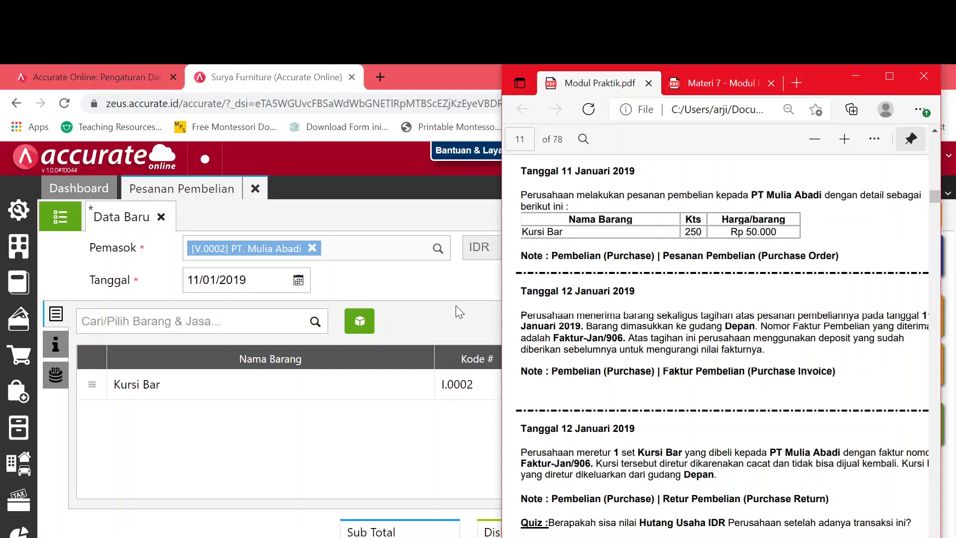
key("alt+Tab")
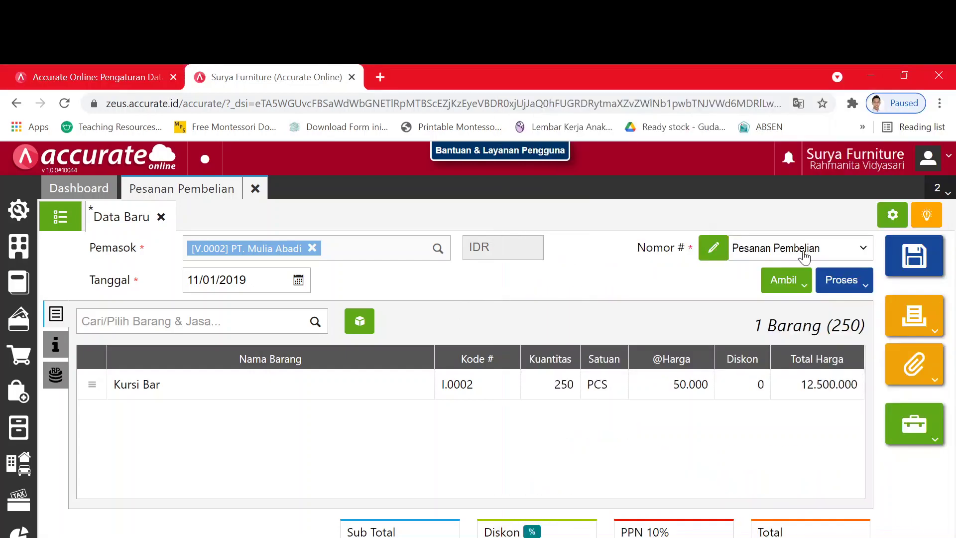
left_click(913, 266)
left_click(70, 215)
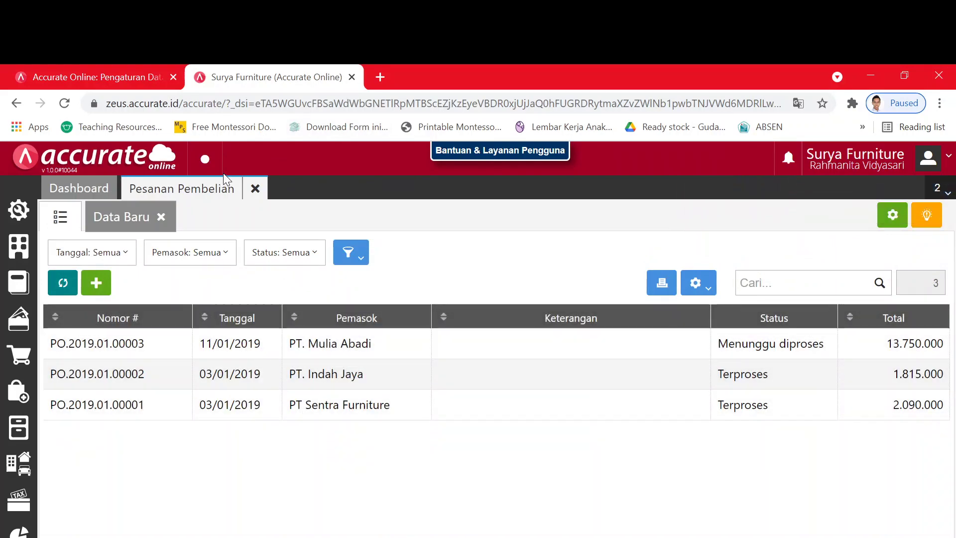
left_click(256, 189)
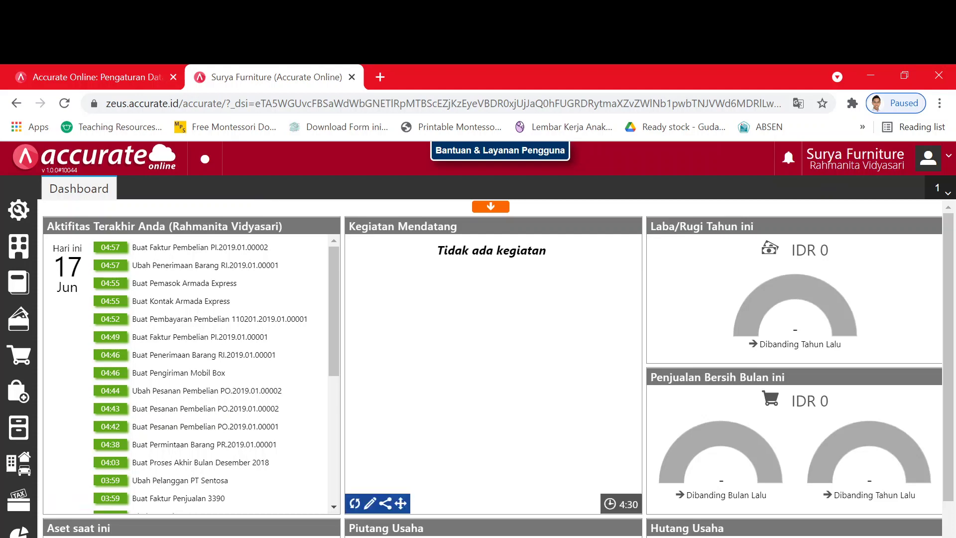
Step: Read the first 12 January 2019 task in the practice module and start a new Faktur Pembelian
key("alt+Tab")
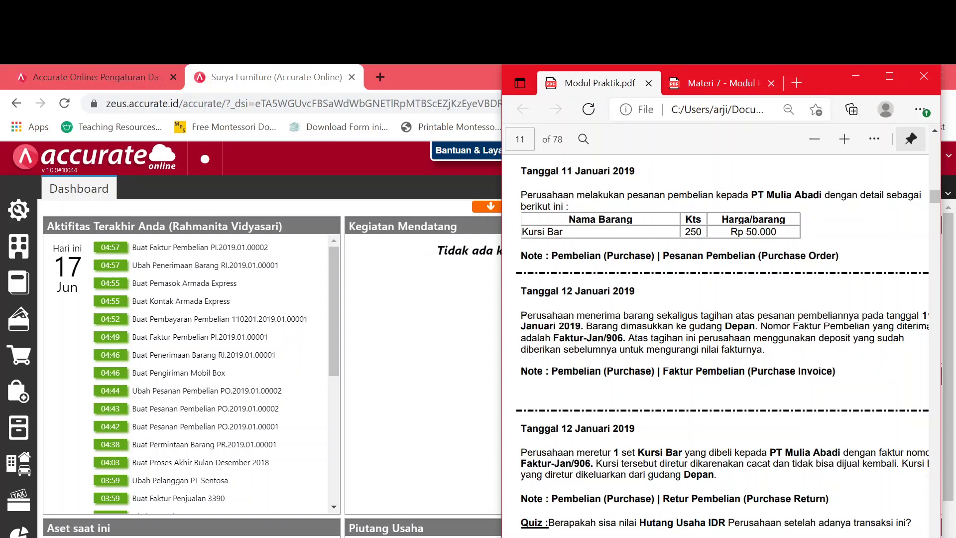
scroll(720, 347, "right", 1)
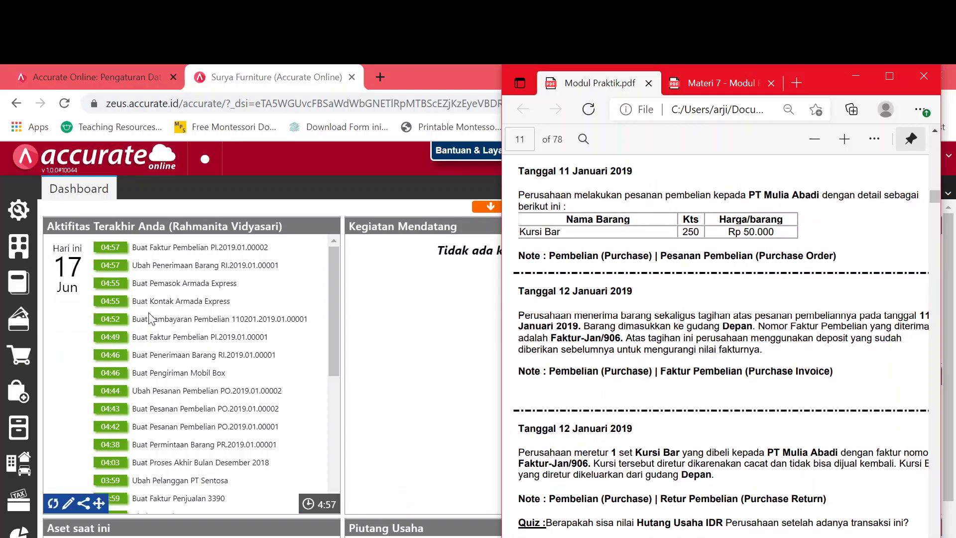
left_click(19, 396)
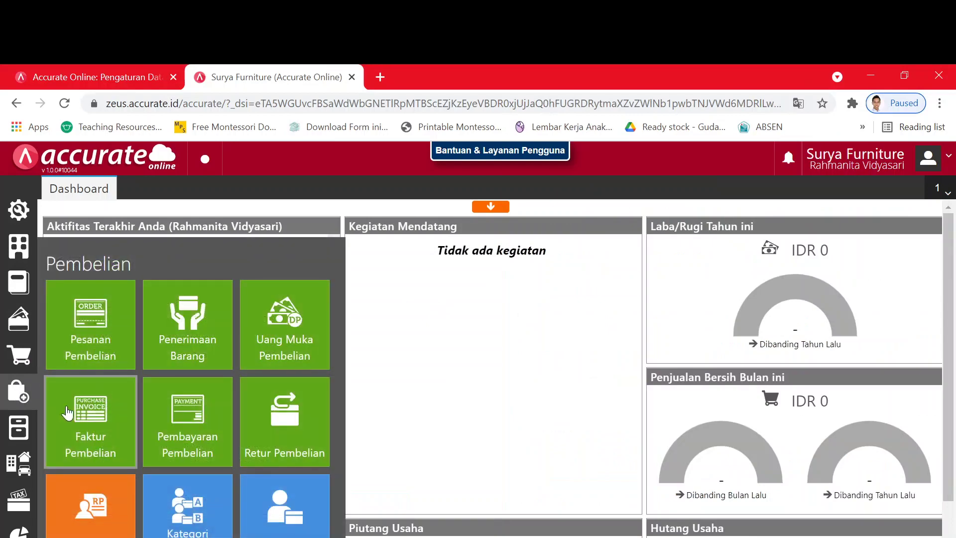
left_click(85, 411)
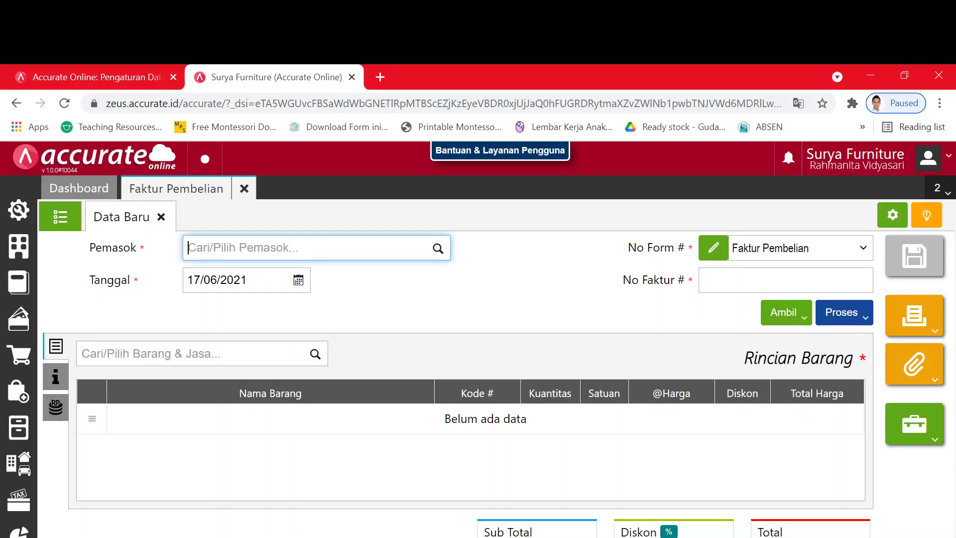
Step: Choose PT. Mulia Abadi as the purchase invoice's supplier and set the invoice date to 12/01/2019
type("mul")
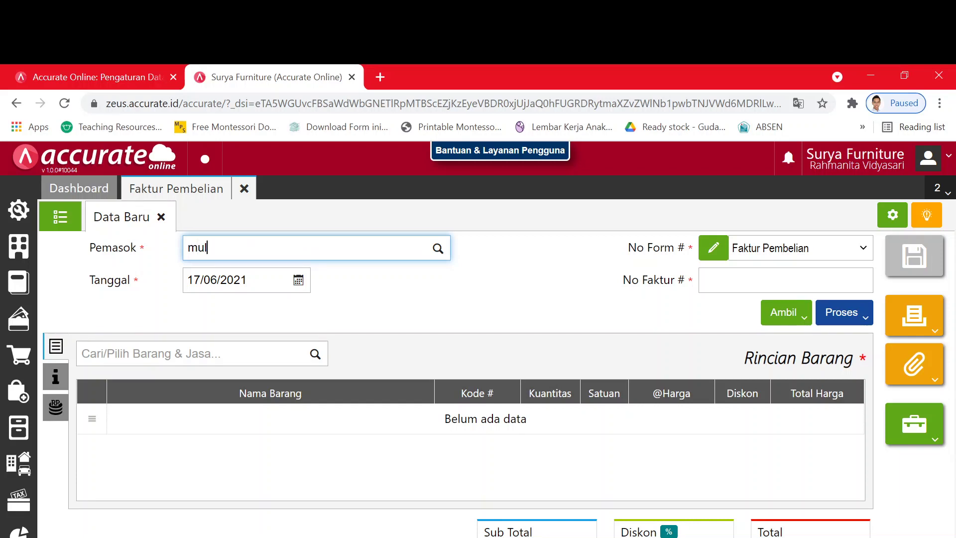
left_click(244, 276)
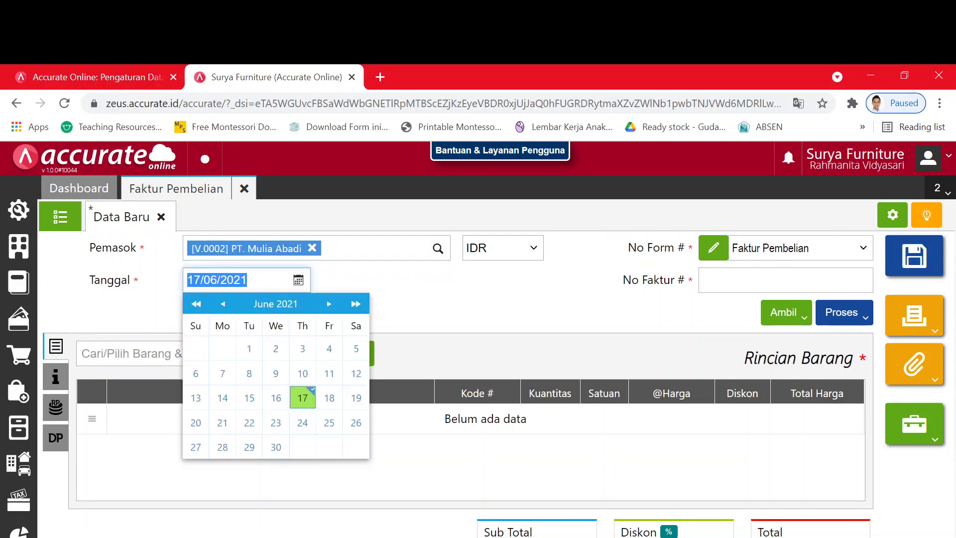
type("12/01/2019")
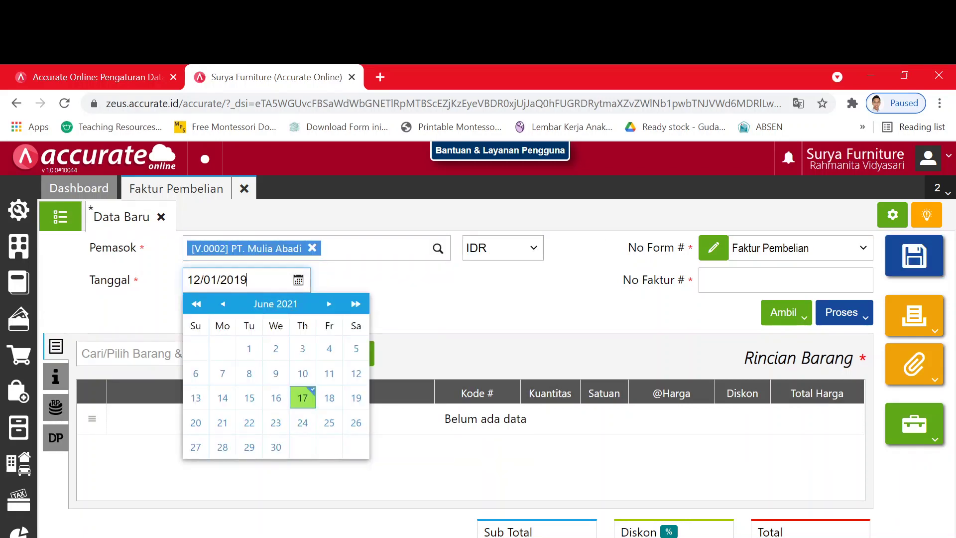
left_click(446, 297)
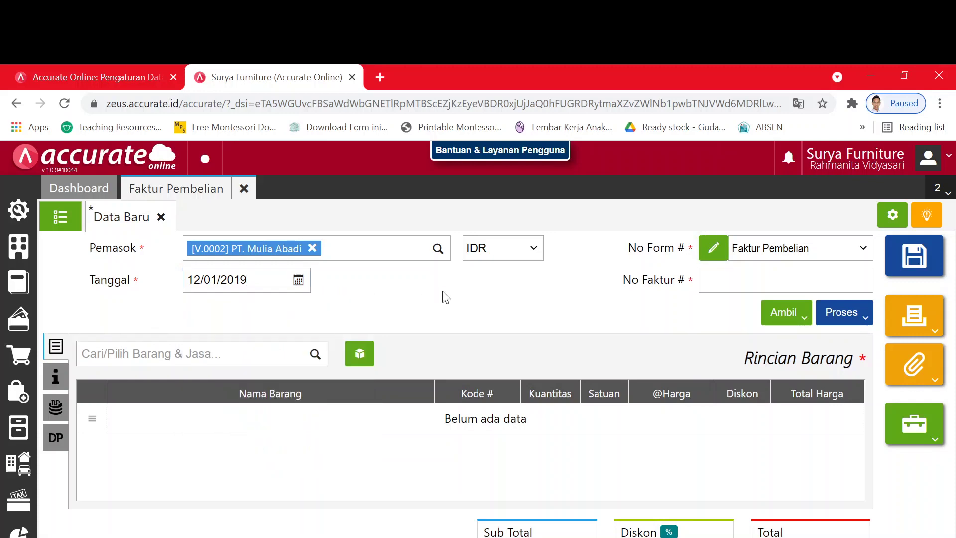
Step: Look up the supplier's invoice number in the practice module and enter Faktur-Jan/906 as the No Faktur
key("alt+Tab")
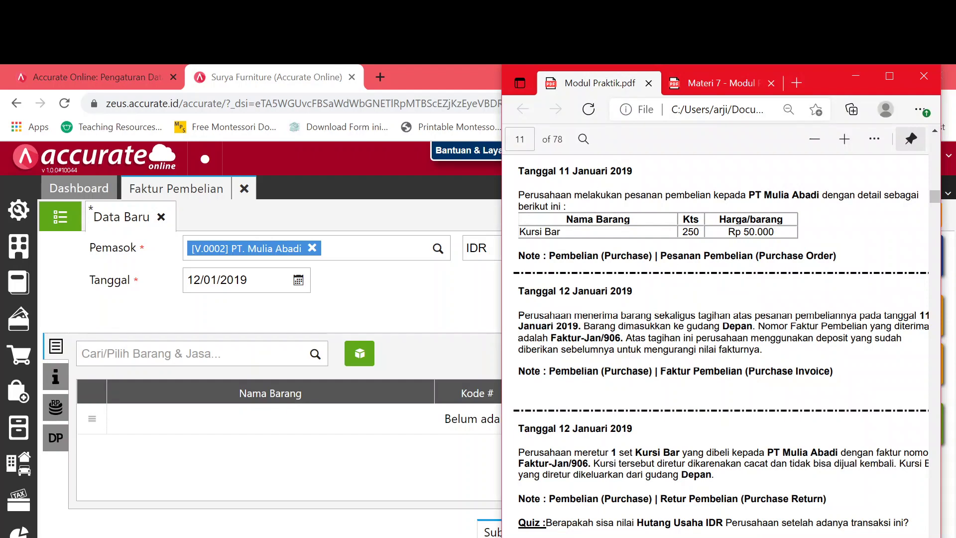
left_click_drag(621, 338, 562, 338)
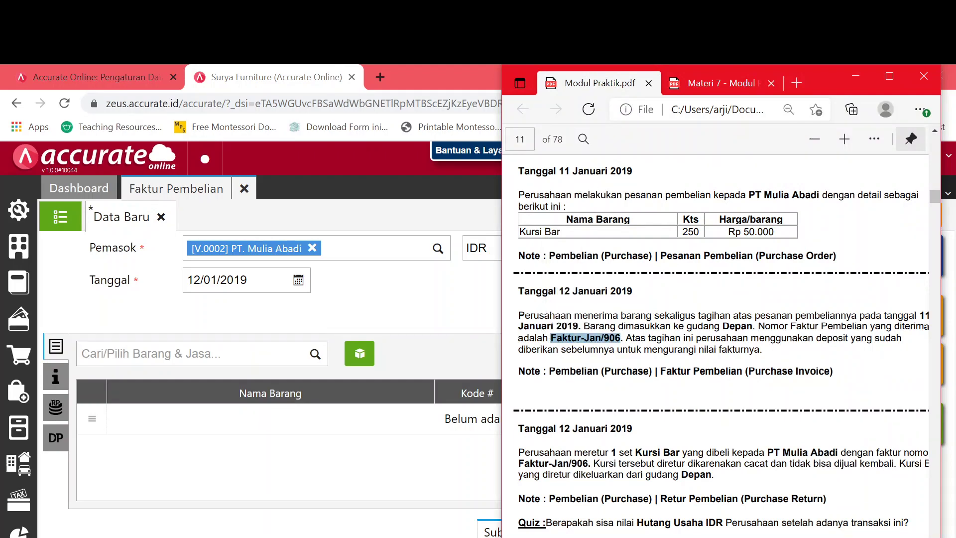
left_click(457, 305)
left_click(777, 280)
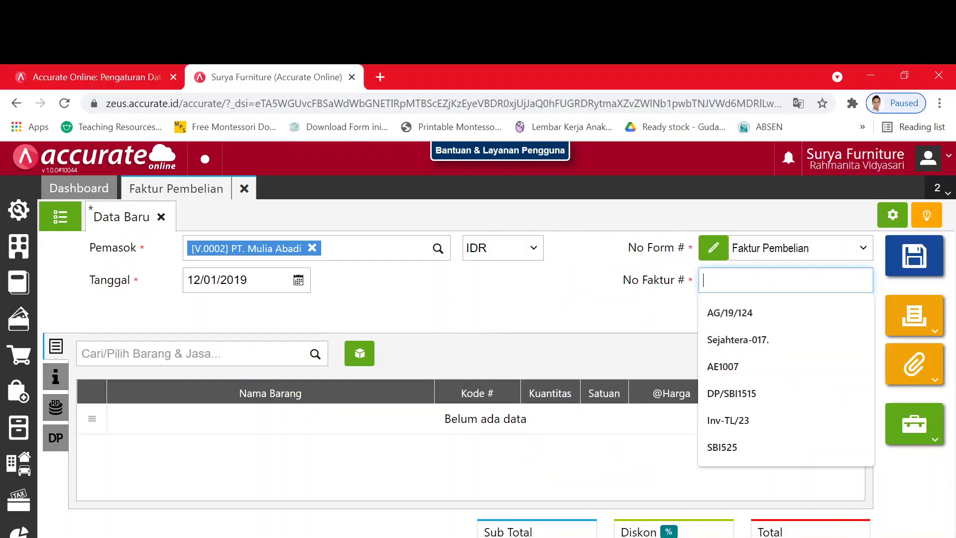
type("Faktur-Jan/906")
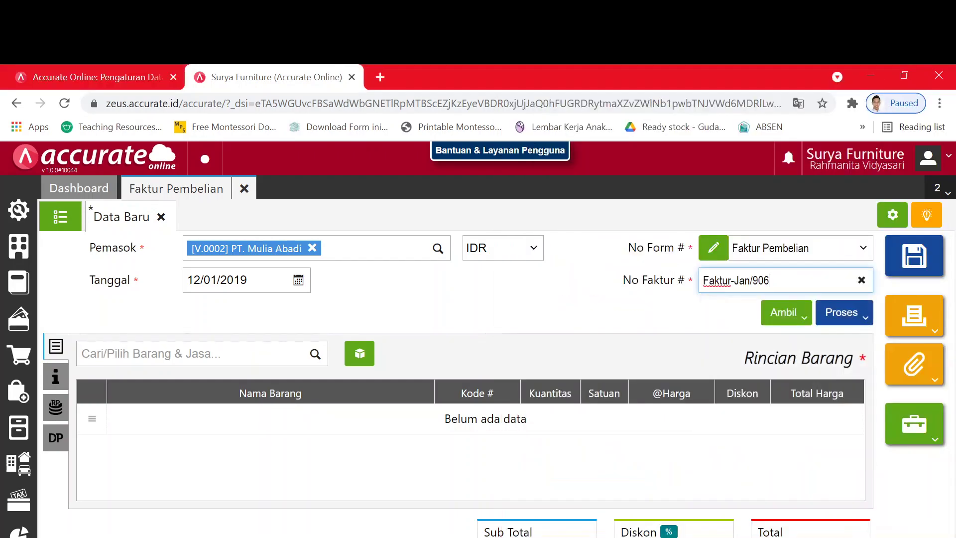
Step: Copy the Kursi Bar line into the invoice from PT. Mulia Abadi's purchase order dated 11/01/2019
left_click(772, 317)
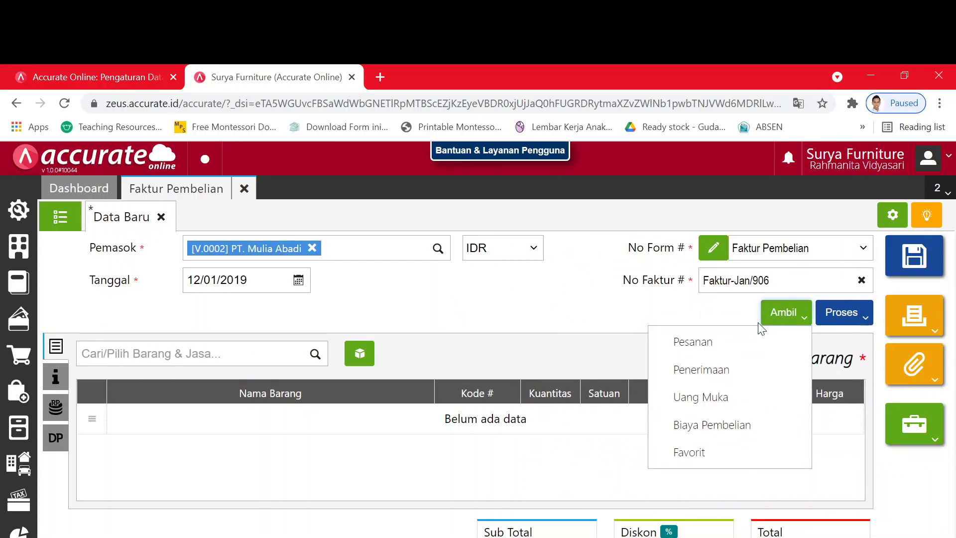
left_click(734, 340)
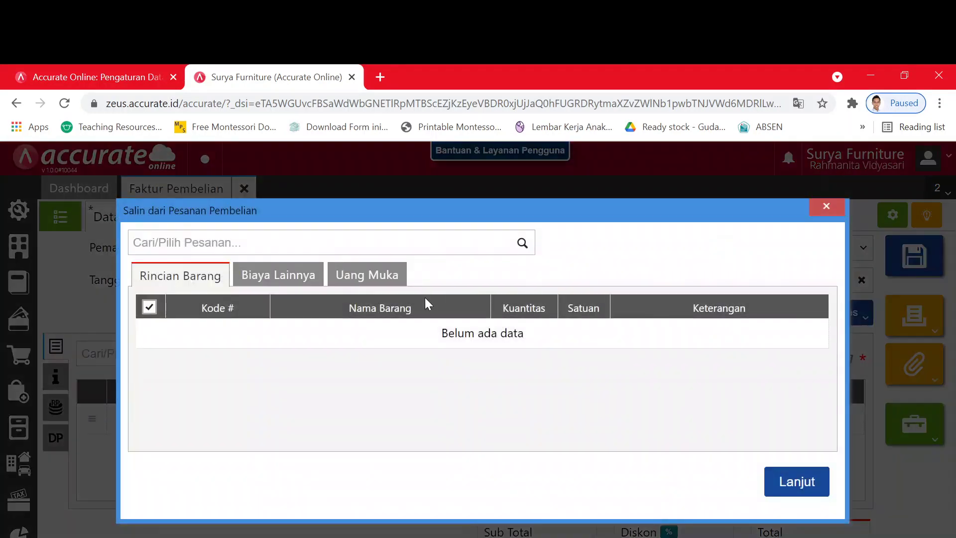
left_click(522, 249)
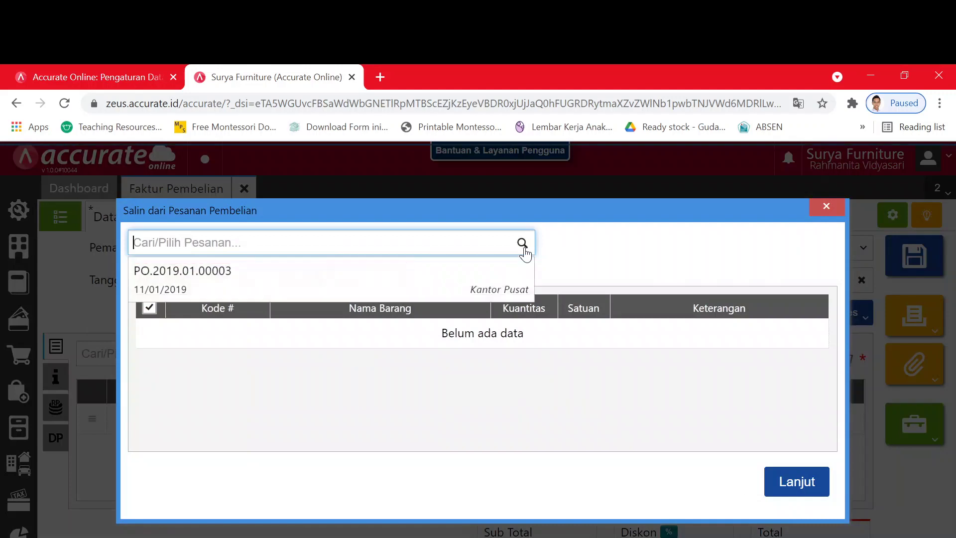
left_click(486, 273)
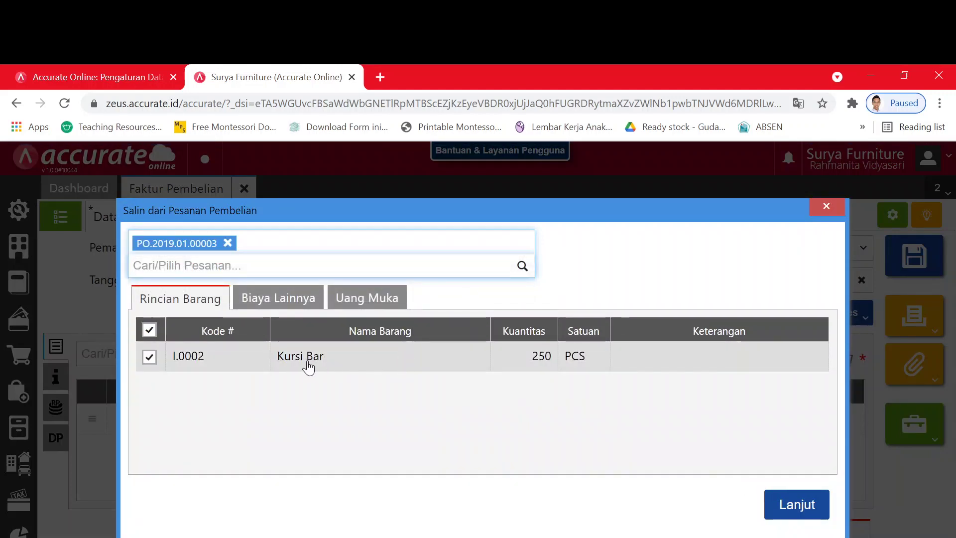
left_click(796, 506)
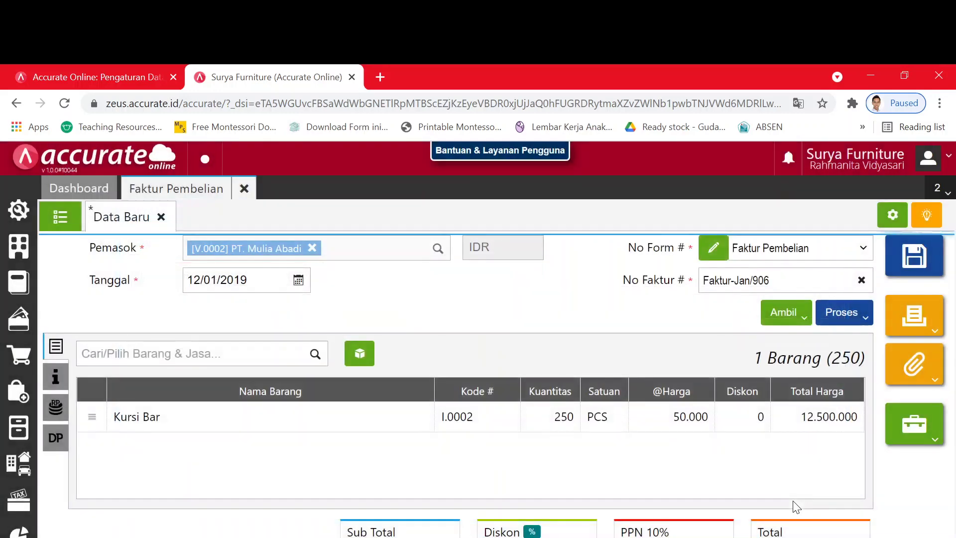
Step: Recheck the 12 January task in the practice module and set the invoice's Tgl Pengiriman to 12/01/2019
key("alt+Tab")
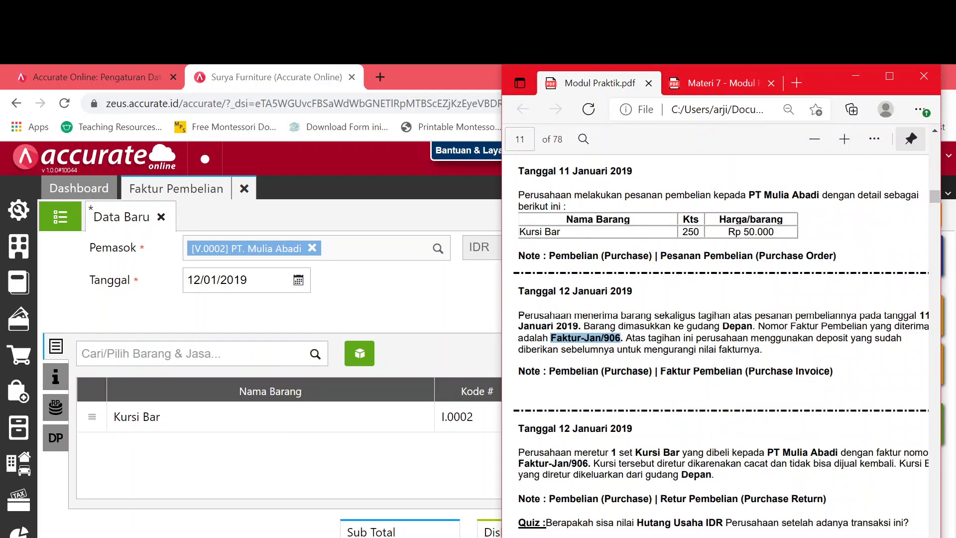
left_click(445, 317)
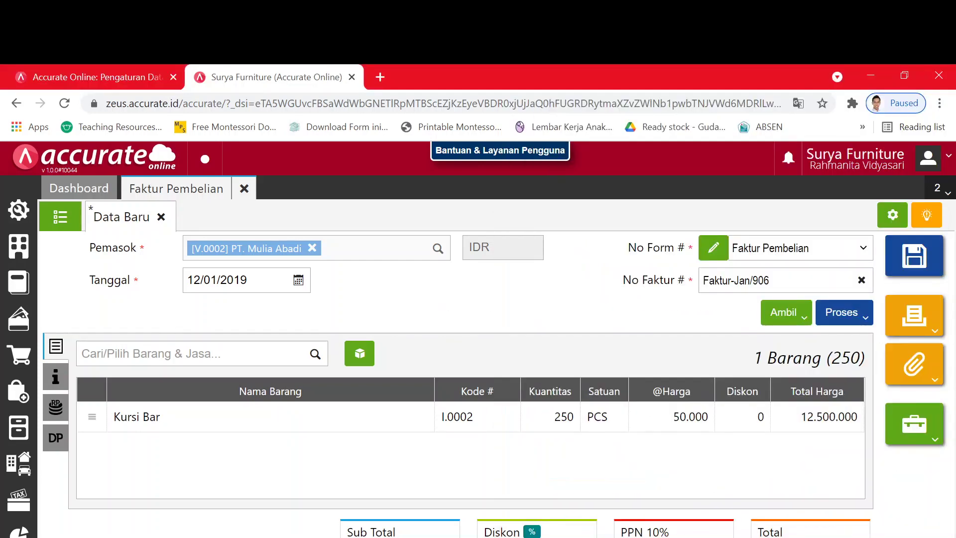
left_click(56, 381)
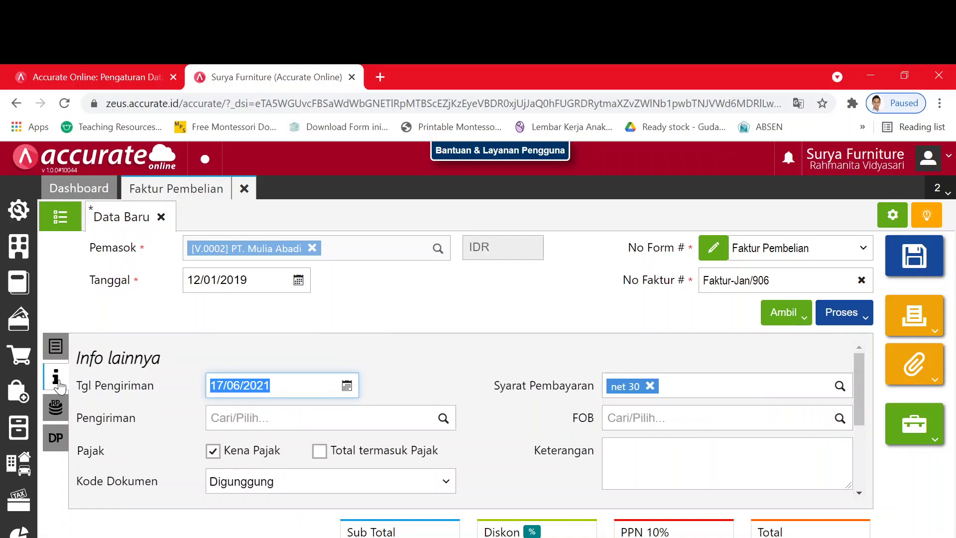
left_click(294, 385)
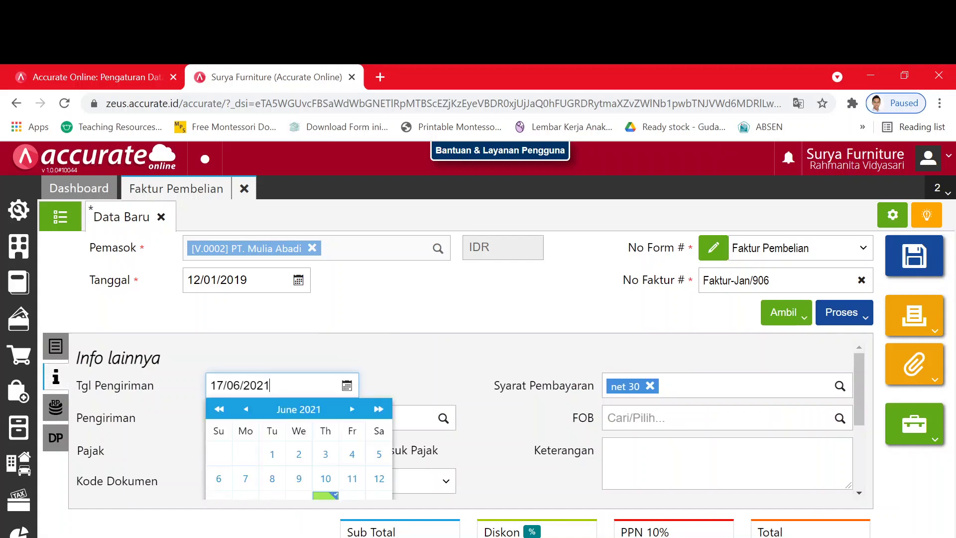
key("BackSpace")
key("BackSpace")
key("BackSpace")
key("BackSpace")
key("BackSpace")
key("BackSpace")
key("BackSpace")
key("BackSpace")
type("12/01/2019")
left_click(428, 391)
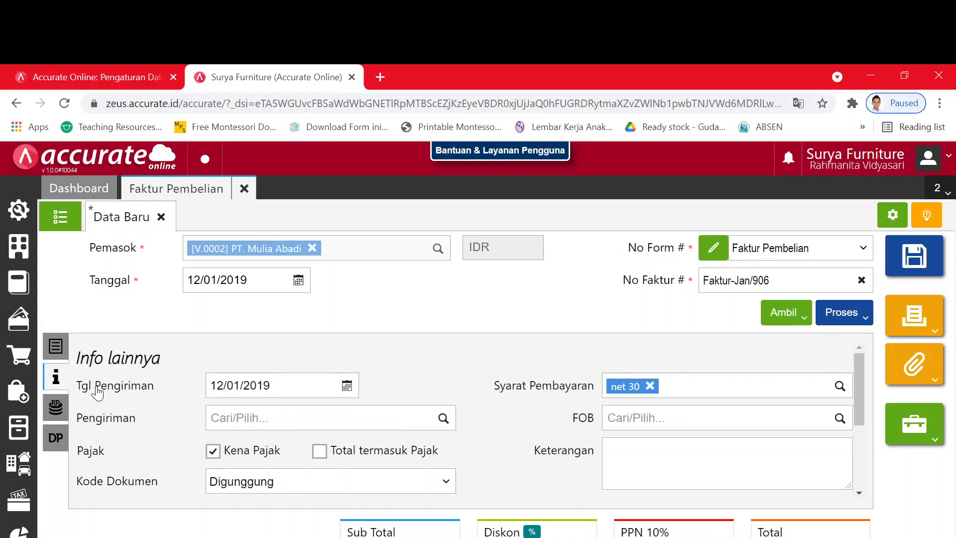
Step: Check the receiving warehouse in the practice module and set the Gudang of the invoice's Kursi Bar line to Depan
key("alt+Tab")
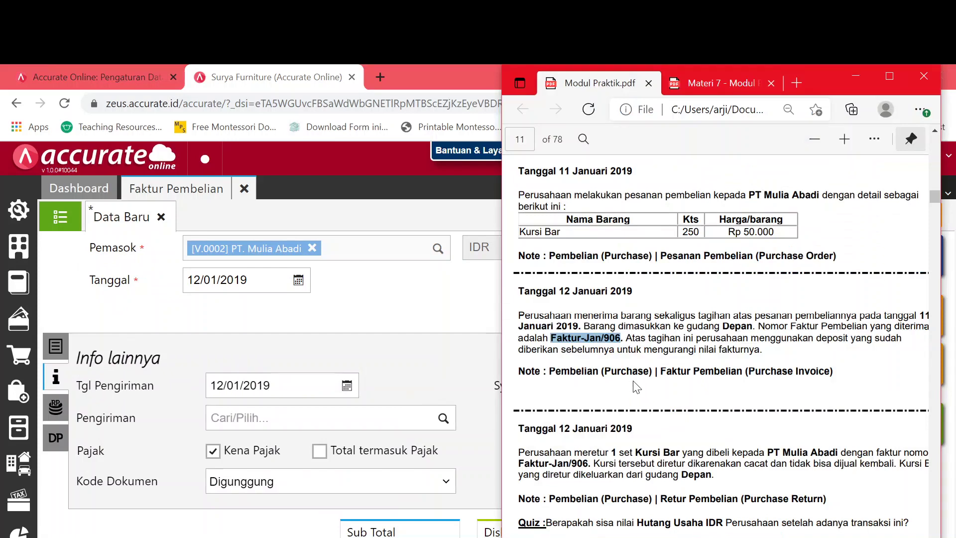
key("alt")
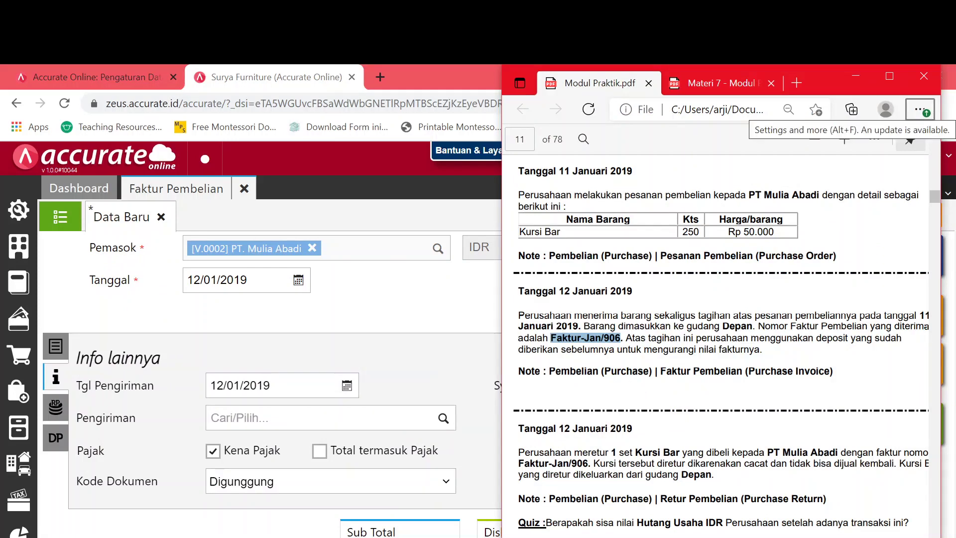
left_click(449, 336)
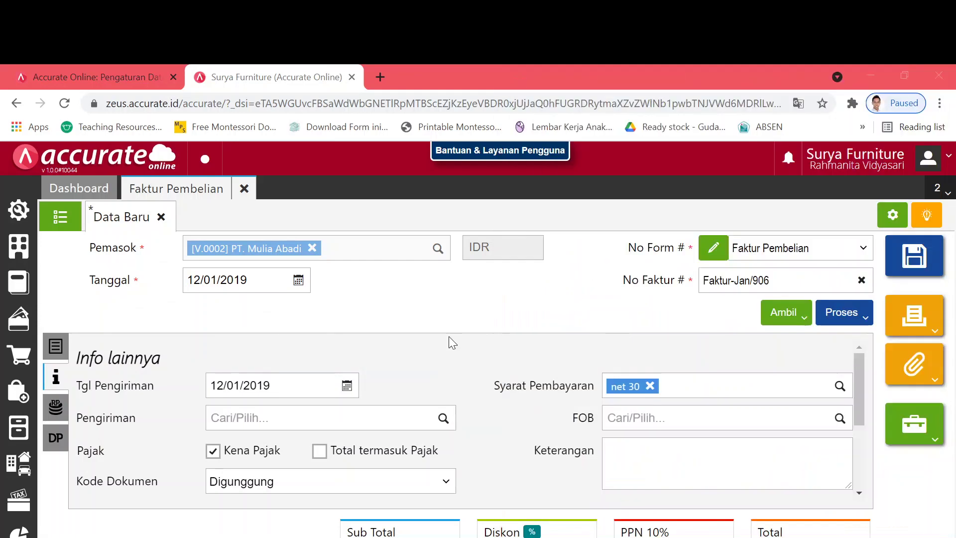
left_click(58, 350)
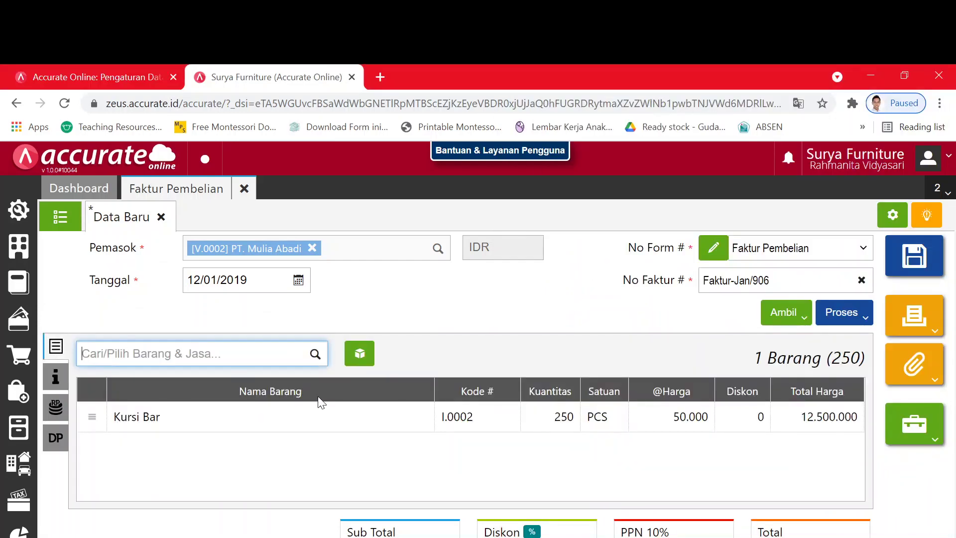
left_click(332, 416)
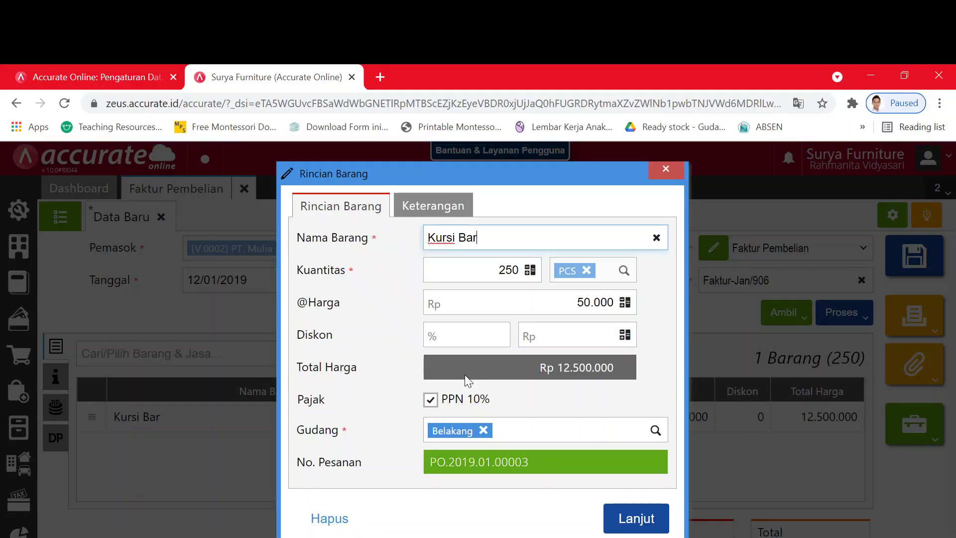
left_click(483, 431)
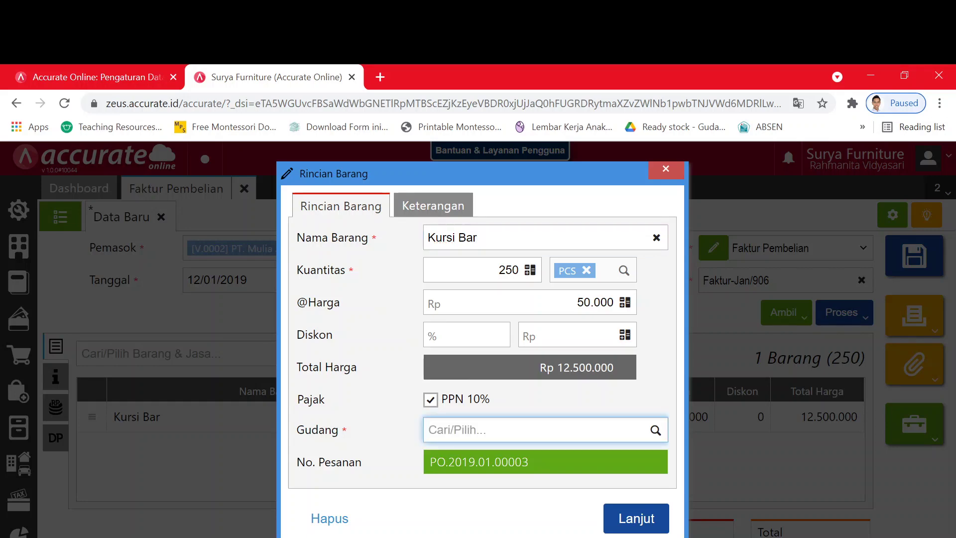
type("D")
left_click(493, 464)
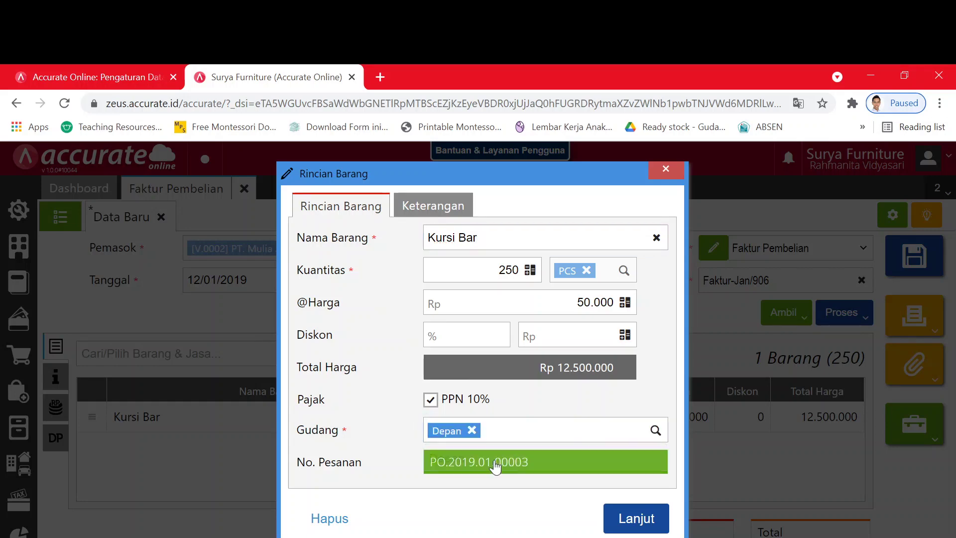
left_click(635, 518)
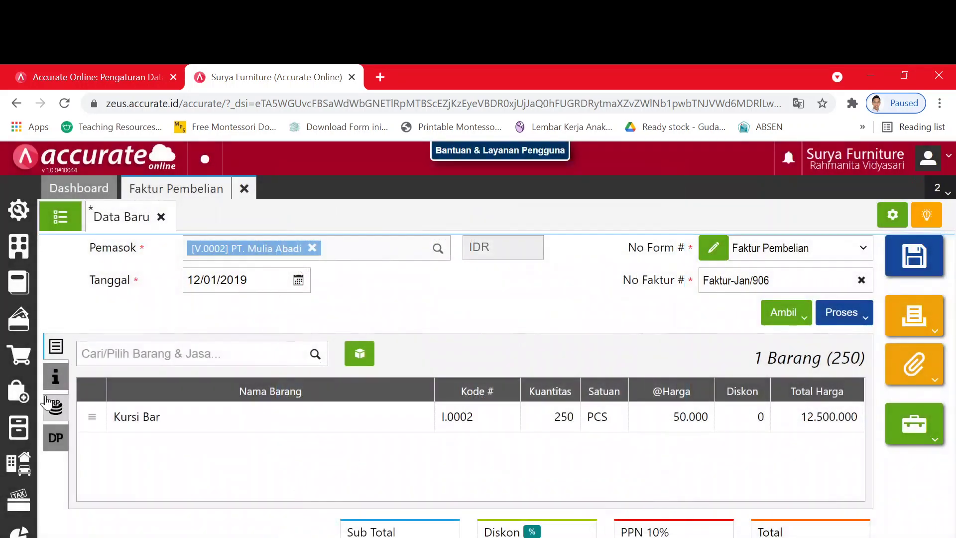
Step: Apply PT. Mulia Abadi's down payment PI.2019.01.00004 to the invoice with an Uang Muka of 7.500.000
left_click(54, 409)
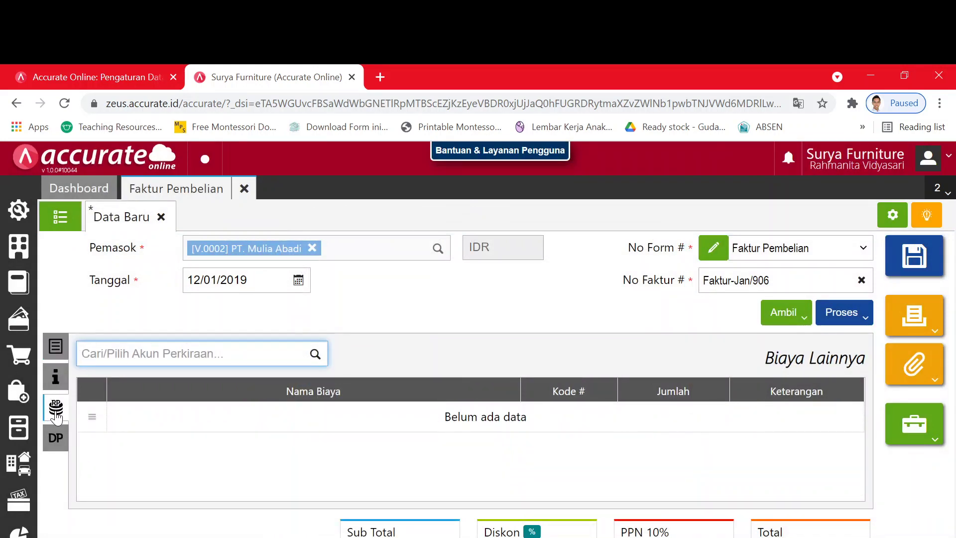
left_click(57, 441)
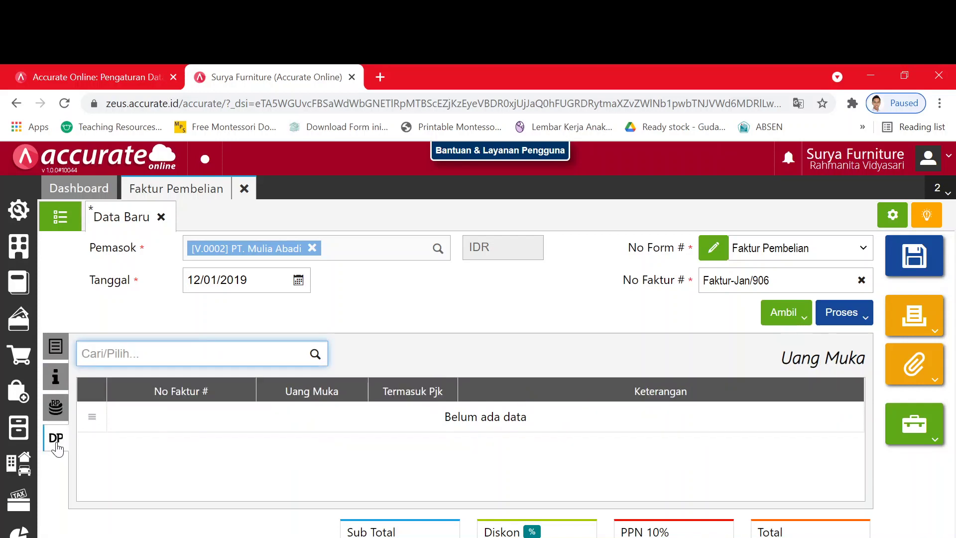
left_click(313, 359)
left_click(299, 399)
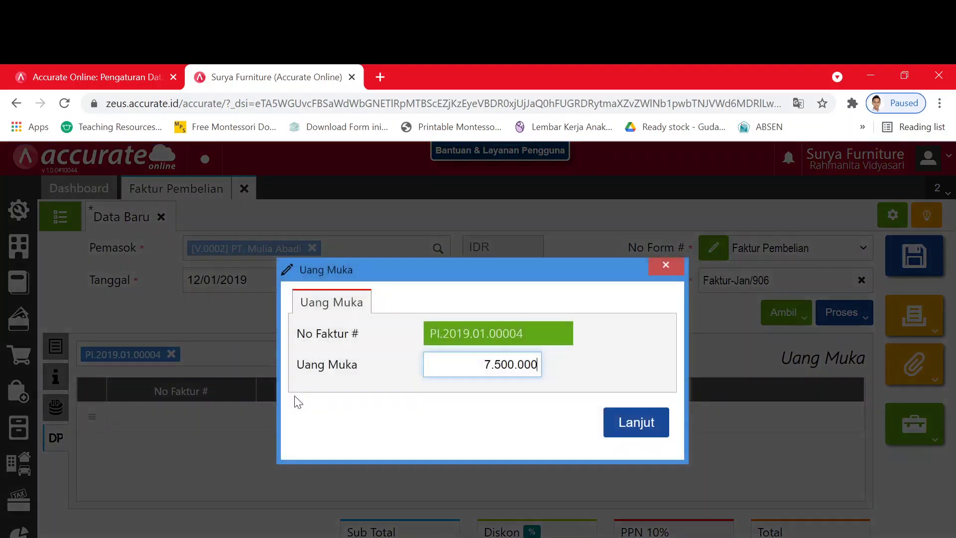
left_click(626, 423)
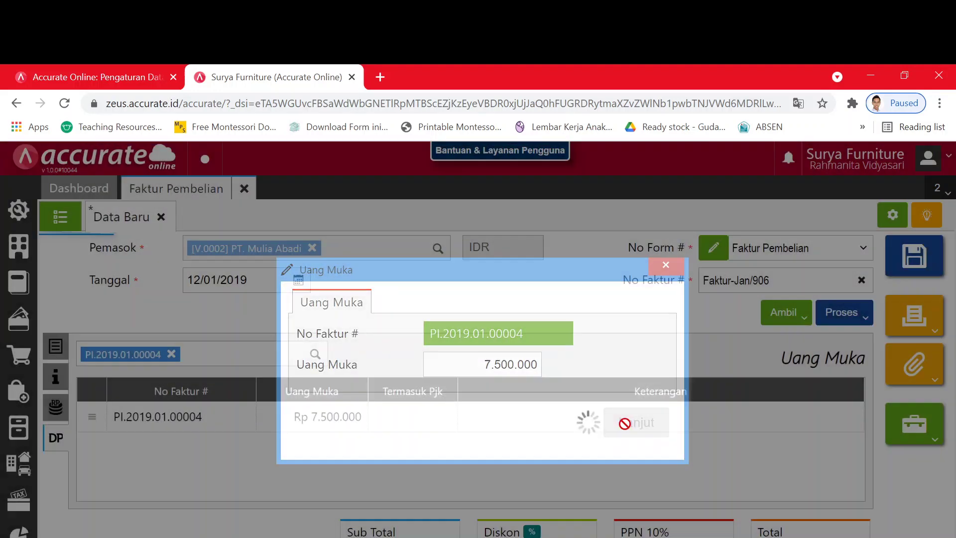
Step: Recheck the 12 January invoice task in the practice module and save the purchase invoice
key("alt+Tab")
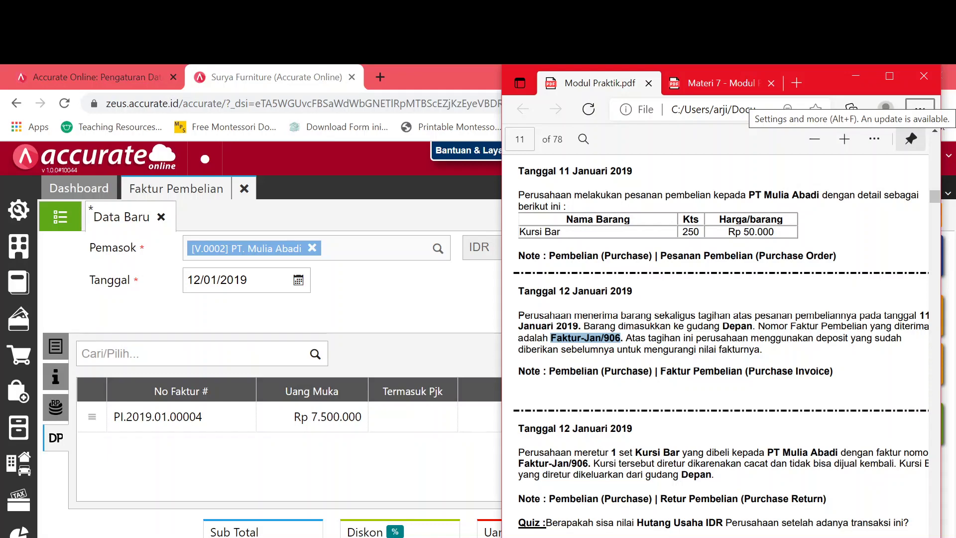
left_click(322, 448)
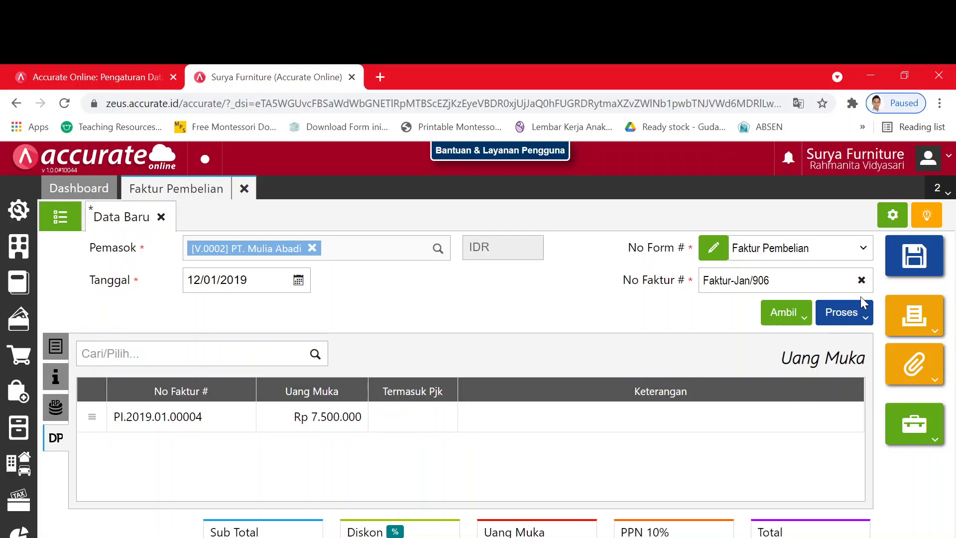
left_click(847, 312)
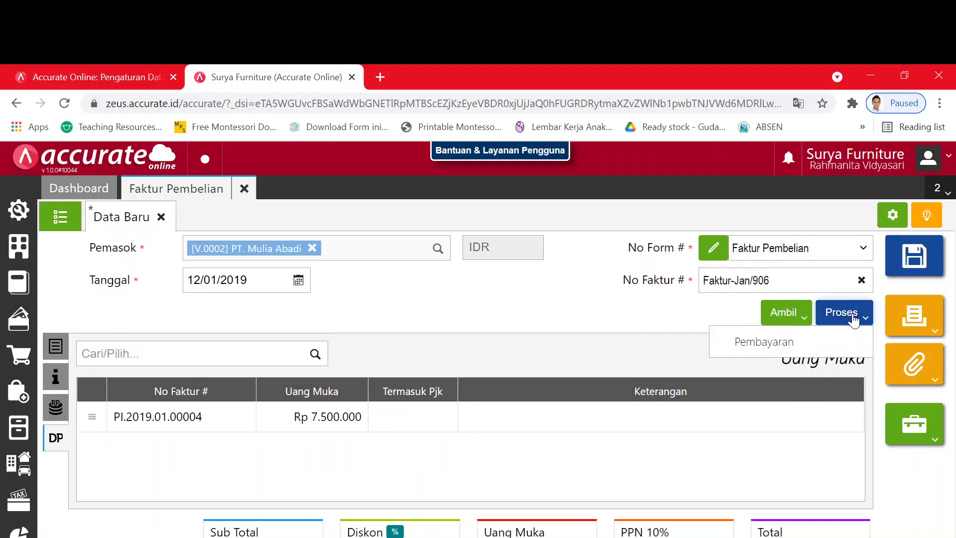
left_click(705, 299)
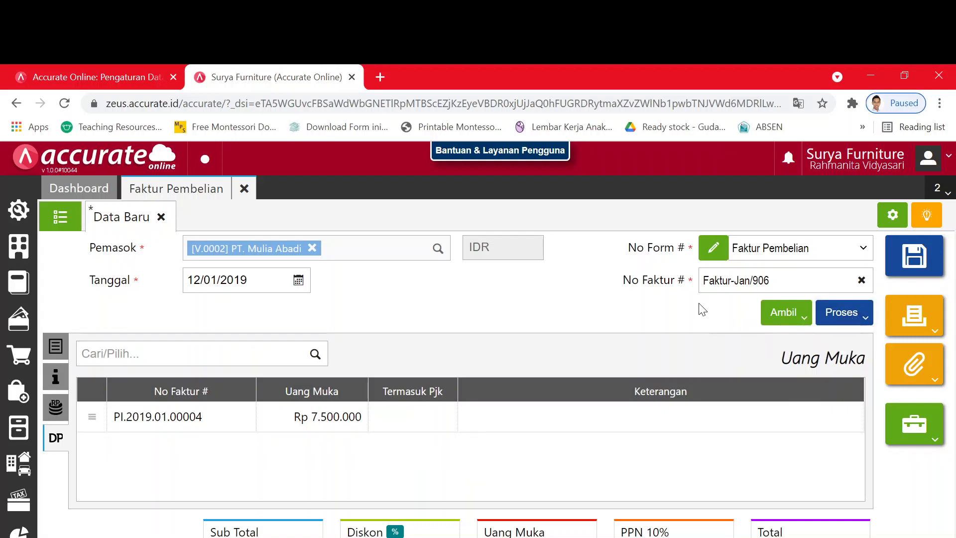
left_click(906, 257)
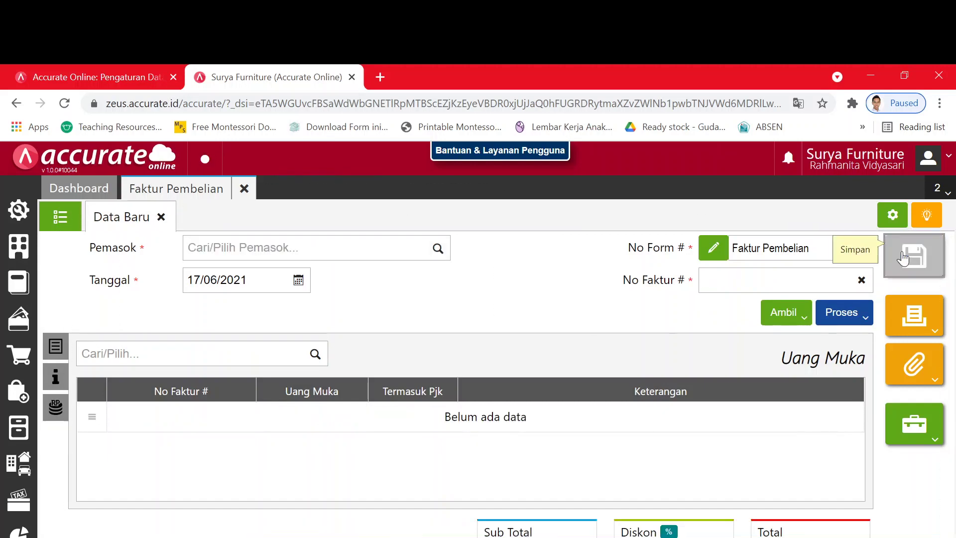
Step: Review the saved Faktur-Jan/906 invoice from the purchase invoice list and close Faktur Pembelian
left_click(63, 224)
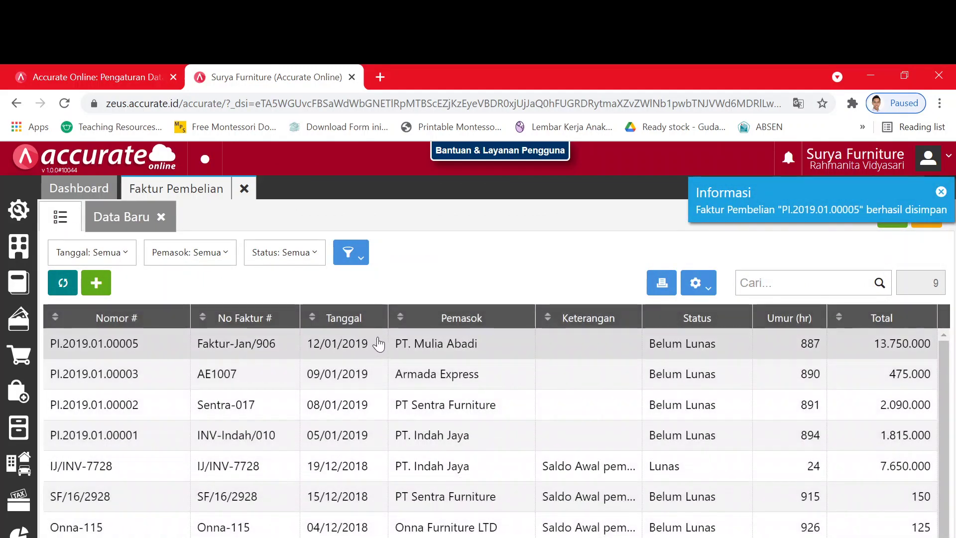
left_click(428, 347)
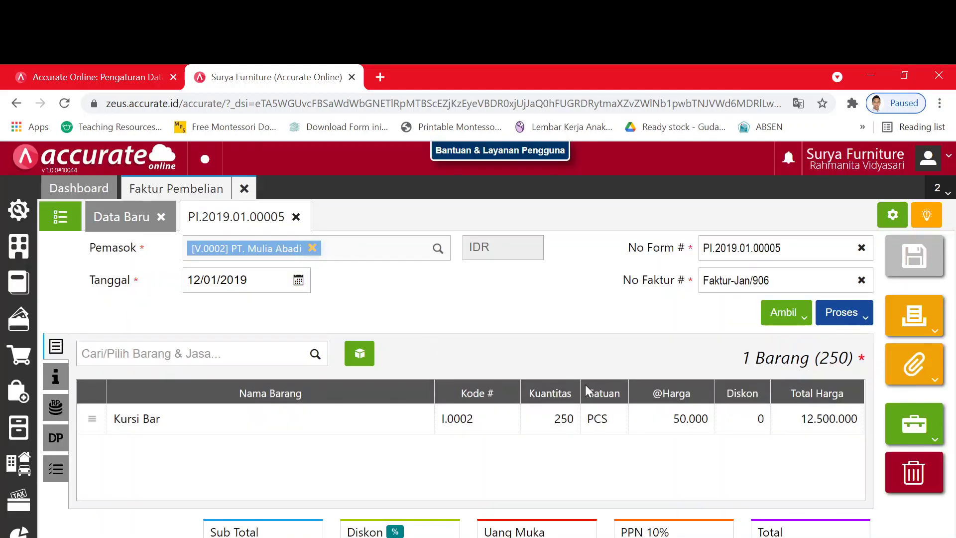
left_click(296, 216)
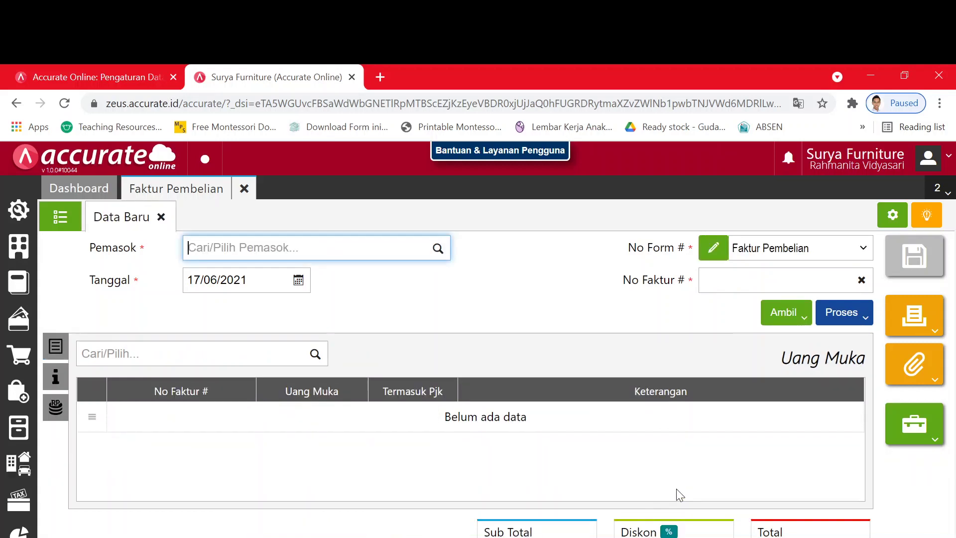
left_click(244, 189)
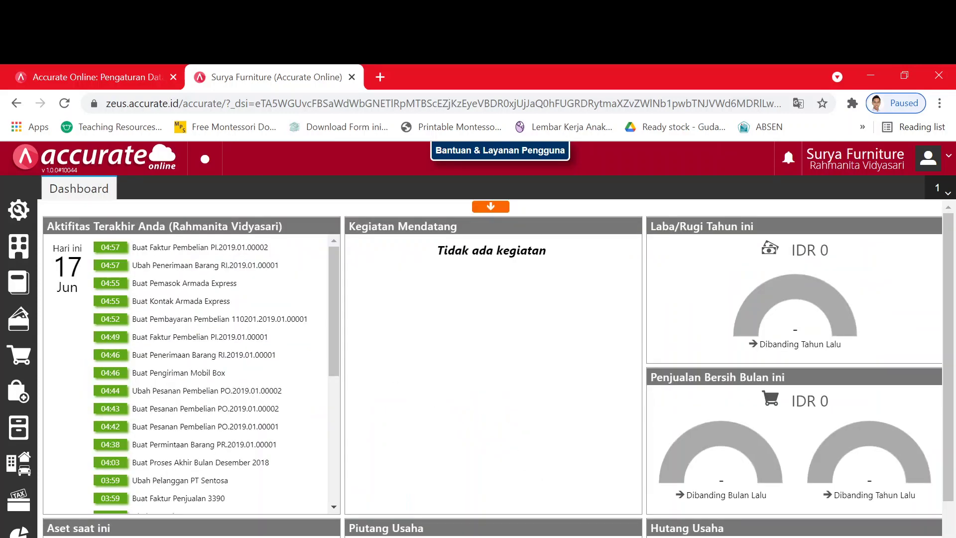
Step: Read the 12 January purchase return task in the practice module and start a new Retur Pembelian
left_click(413, 520)
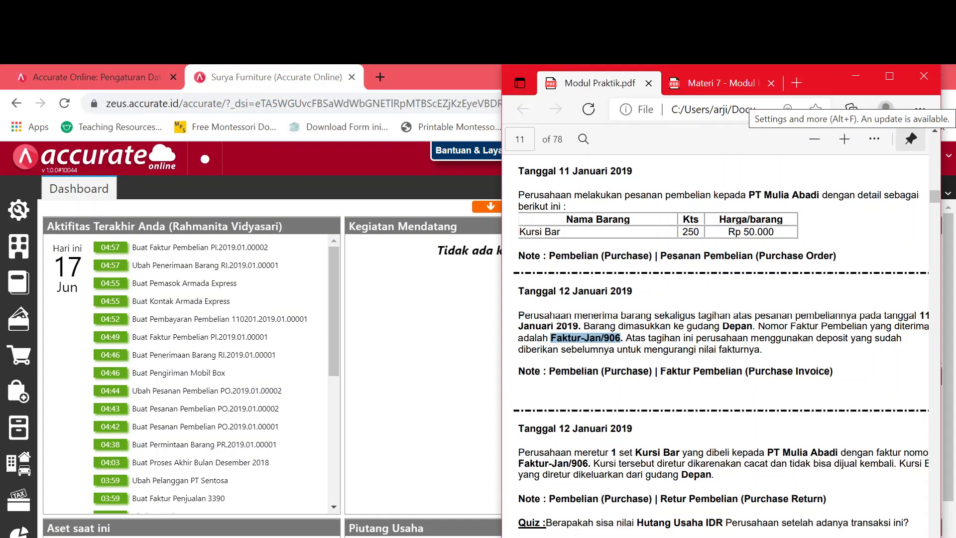
scroll(716, 349, "down", 4)
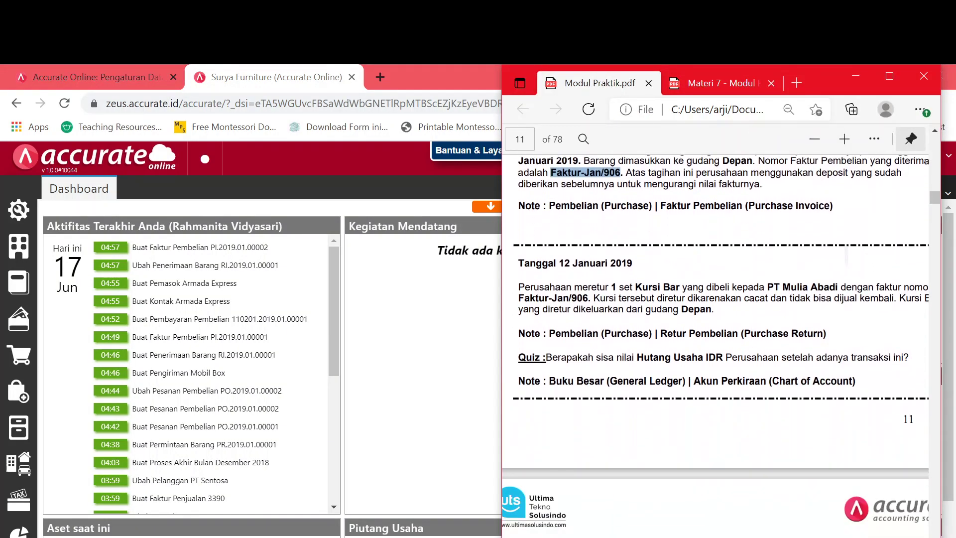
scroll(715, 349, "down", 1)
scroll(716, 348, "up", 1)
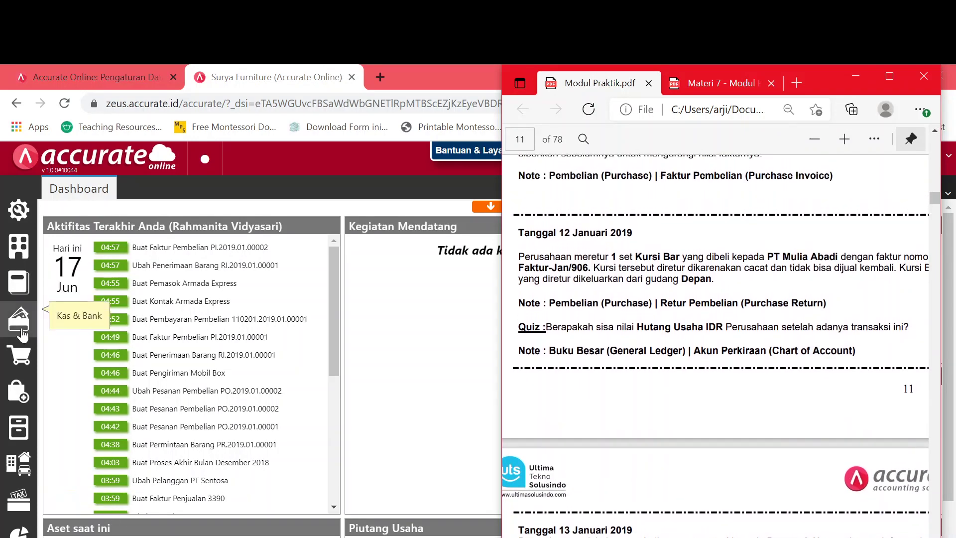
left_click(24, 393)
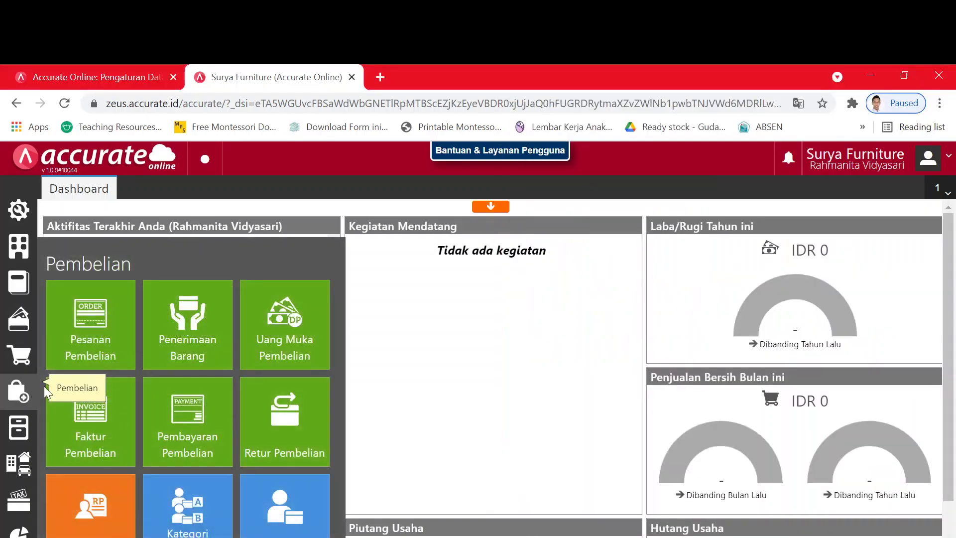
left_click(268, 414)
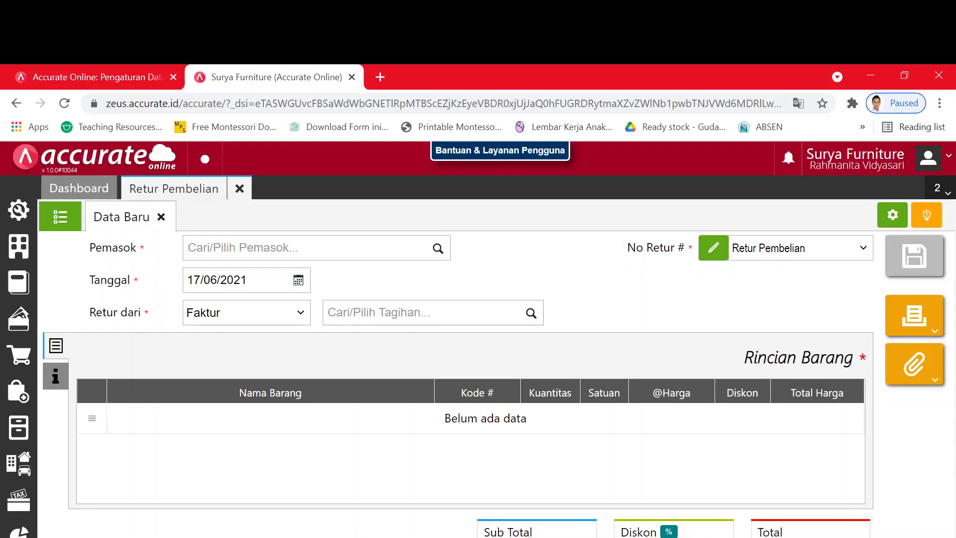
Step: Choose PT. Mulia Abadi as the purchase return's supplier and set the return date to 12/01/2019
type("mul")
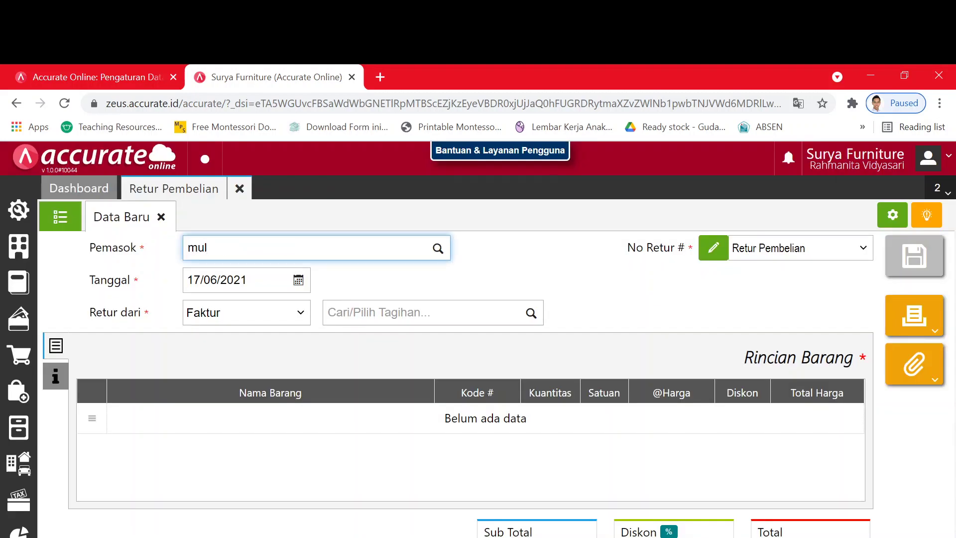
left_click(273, 275)
key("Tab")
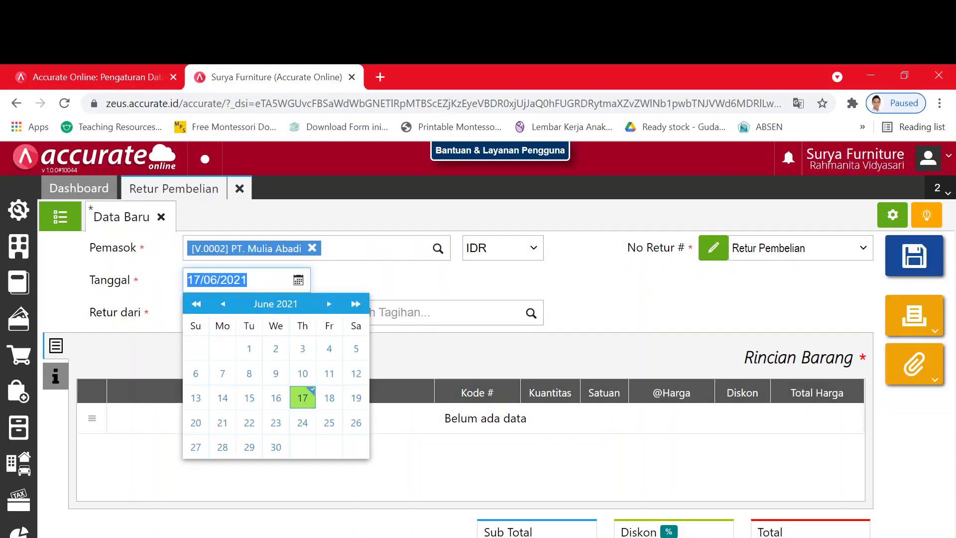
type("12012019")
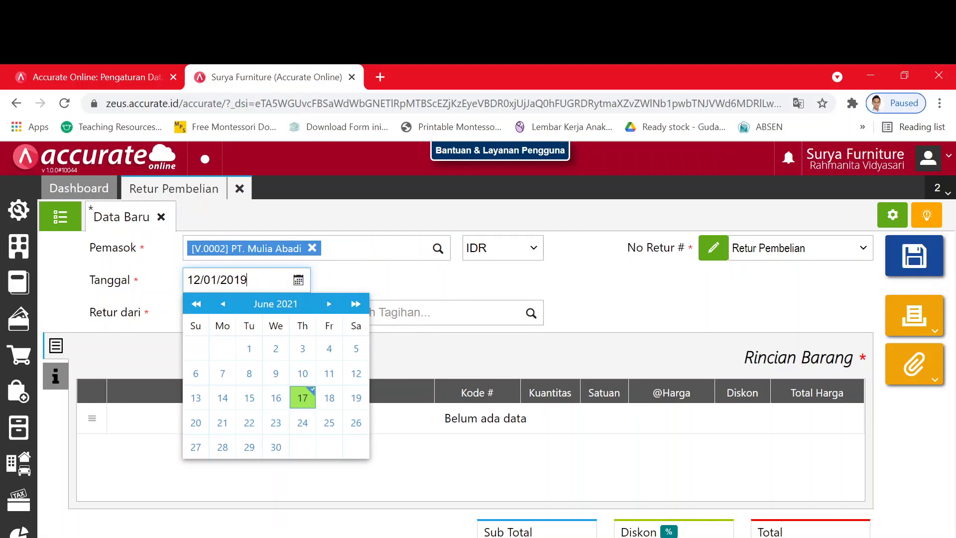
key("Return")
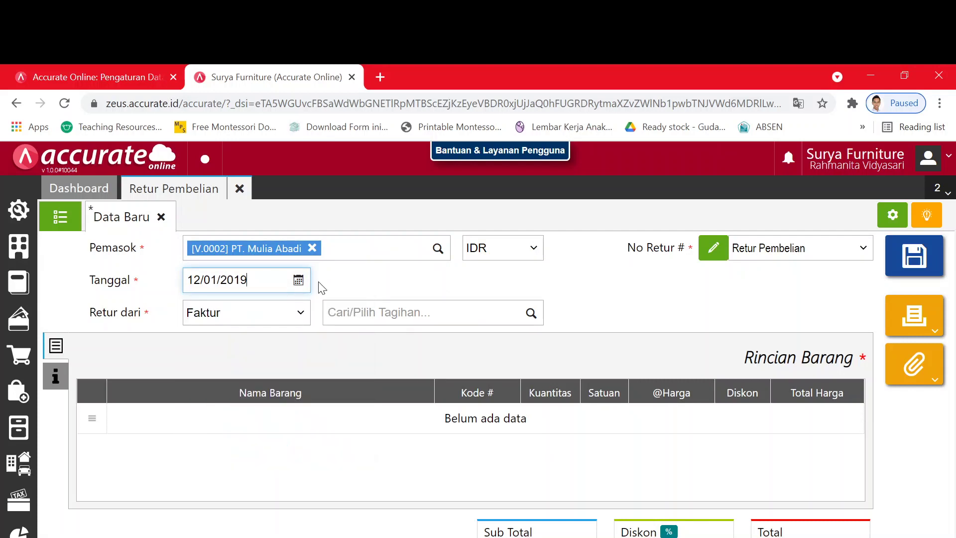
left_click(347, 287)
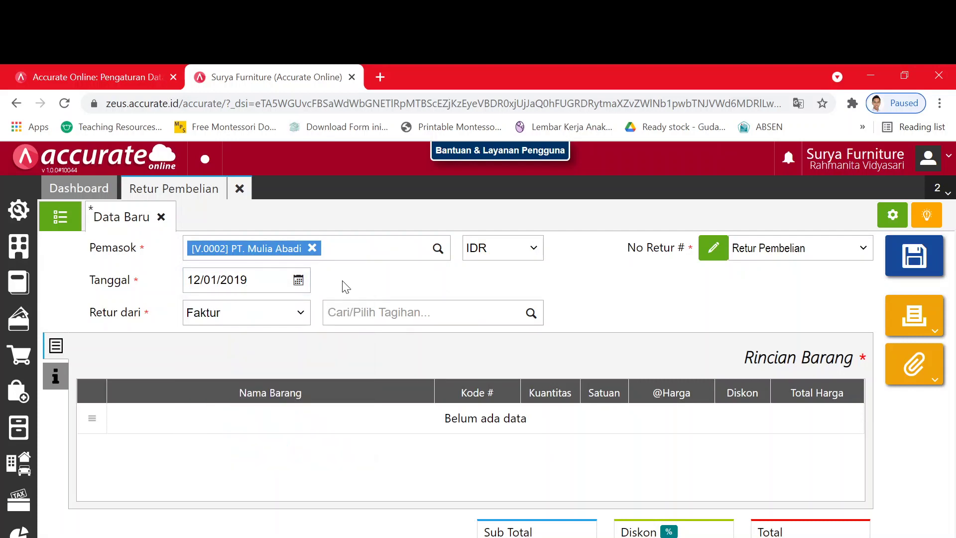
Step: Select Faktur-Jan/906 as the invoice to return from and bring its Kursi Bar line into the return's item details
key("alt+Tab")
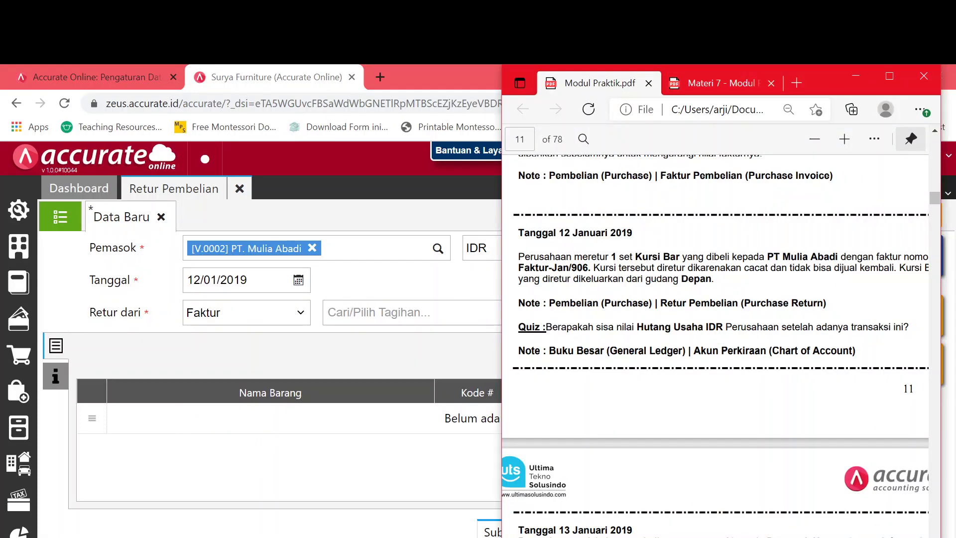
left_click_drag(589, 268, 518, 267)
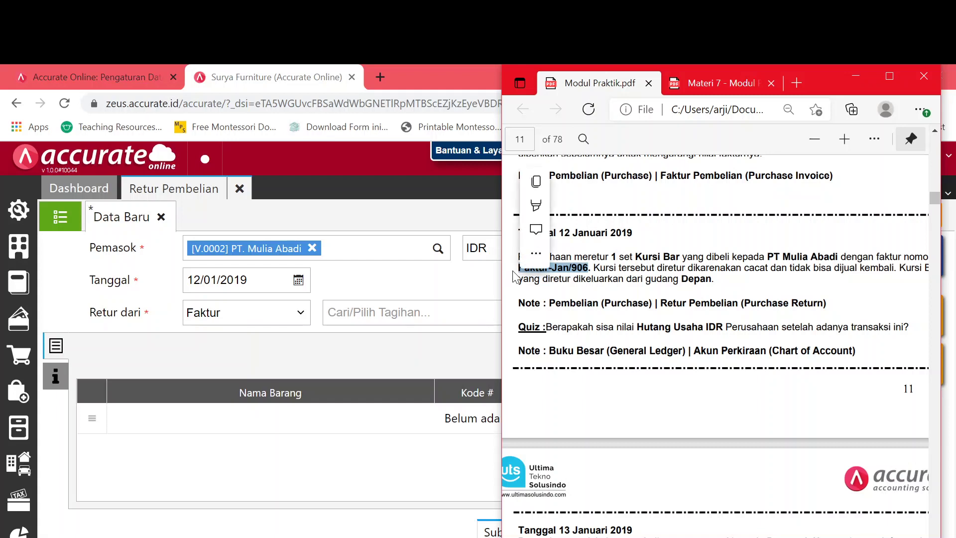
key("ctrl+c")
left_click(379, 313)
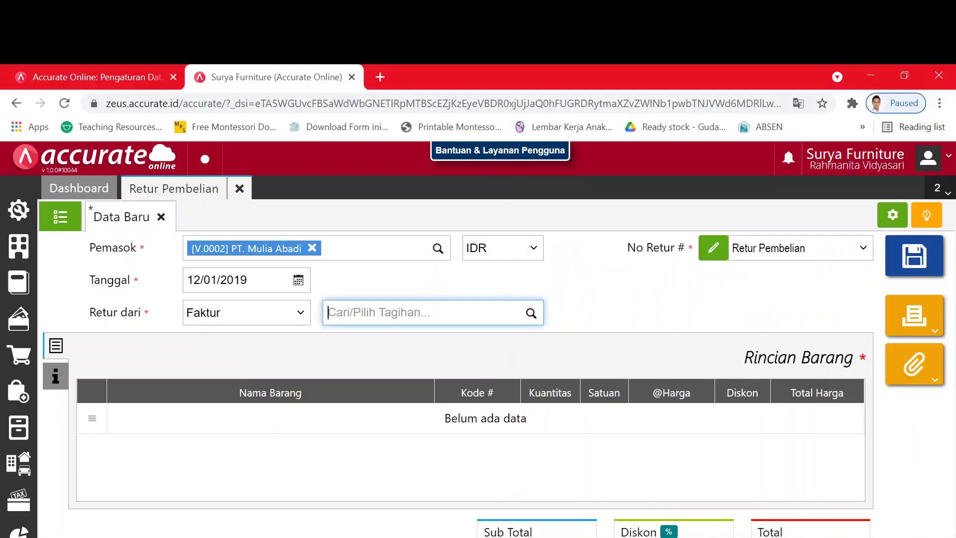
key("ctrl+v")
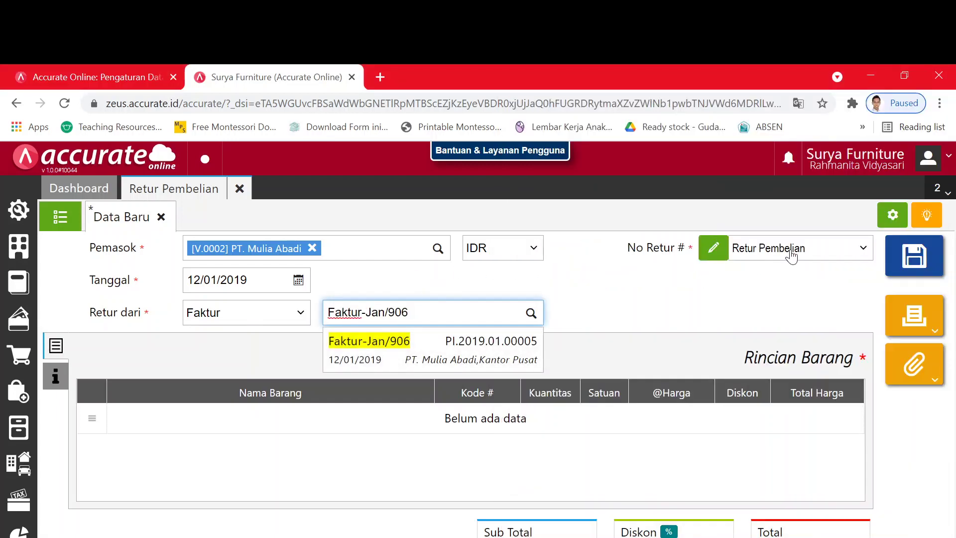
left_click(534, 356)
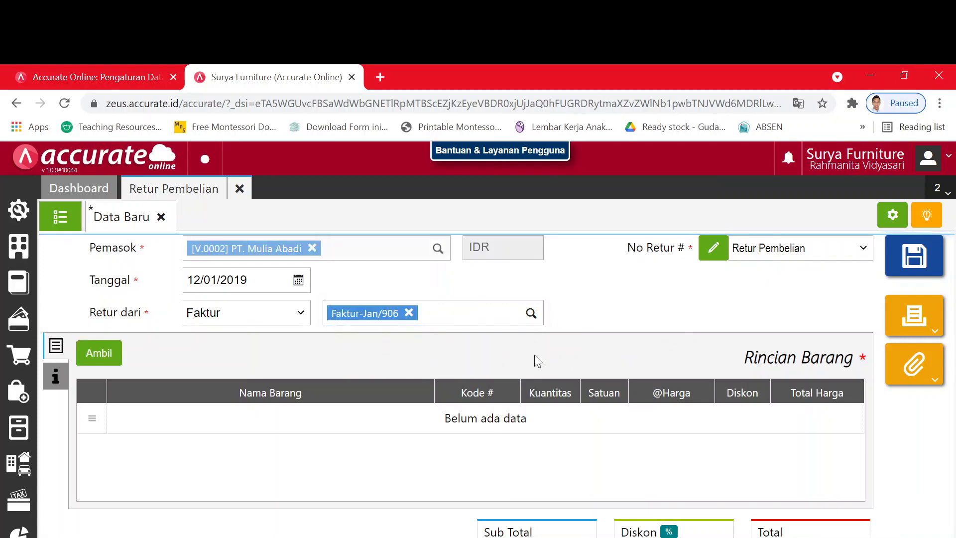
left_click(112, 358)
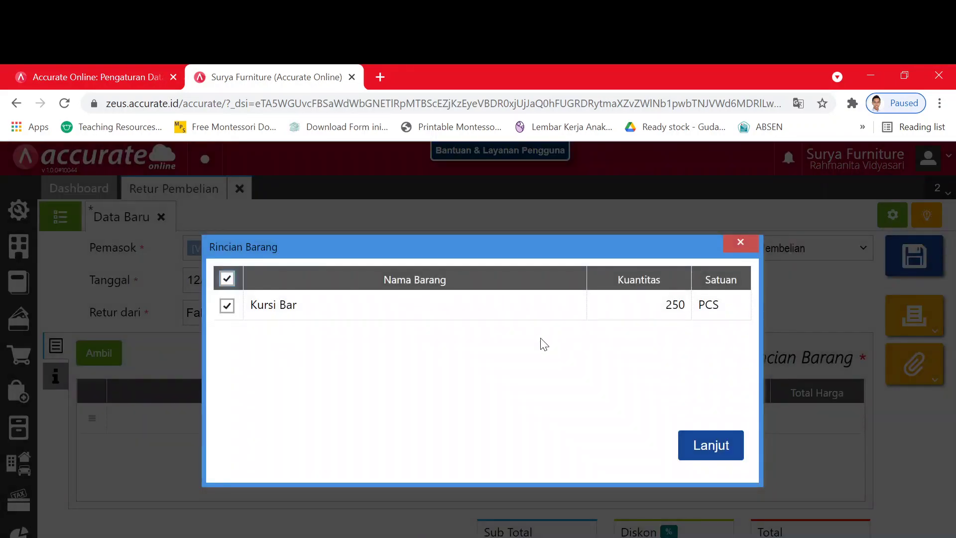
left_click(711, 446)
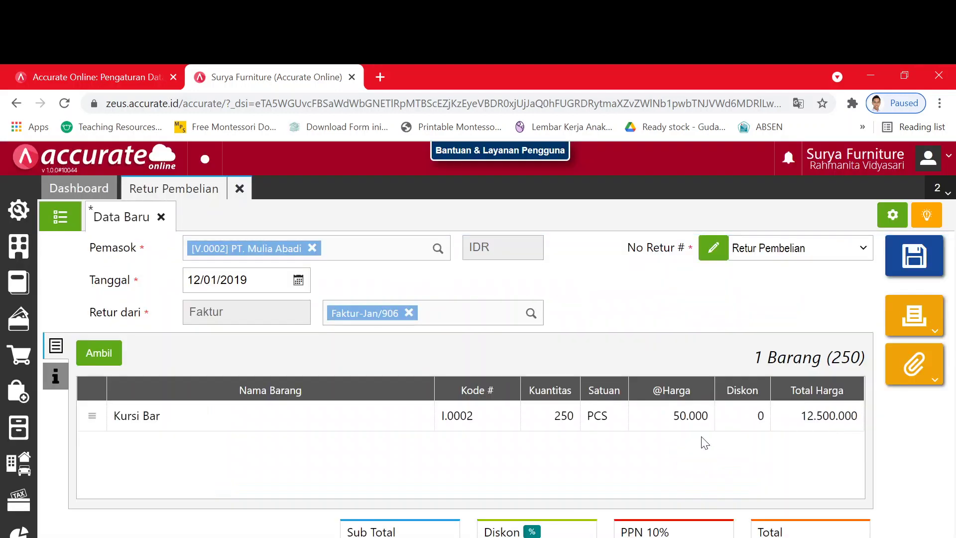
Step: Set the returned quantity of Kursi Bar to 1 PCS
left_click(589, 424)
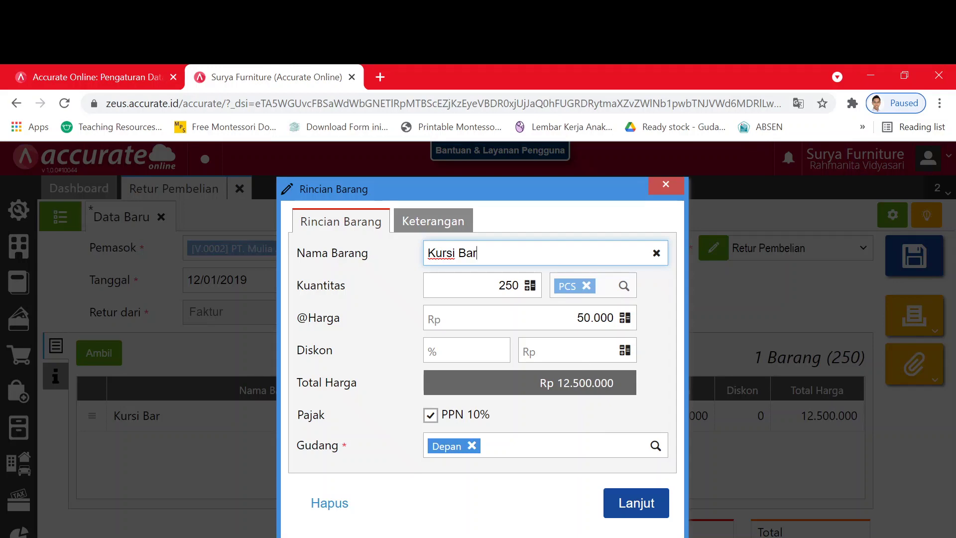
left_click(527, 290)
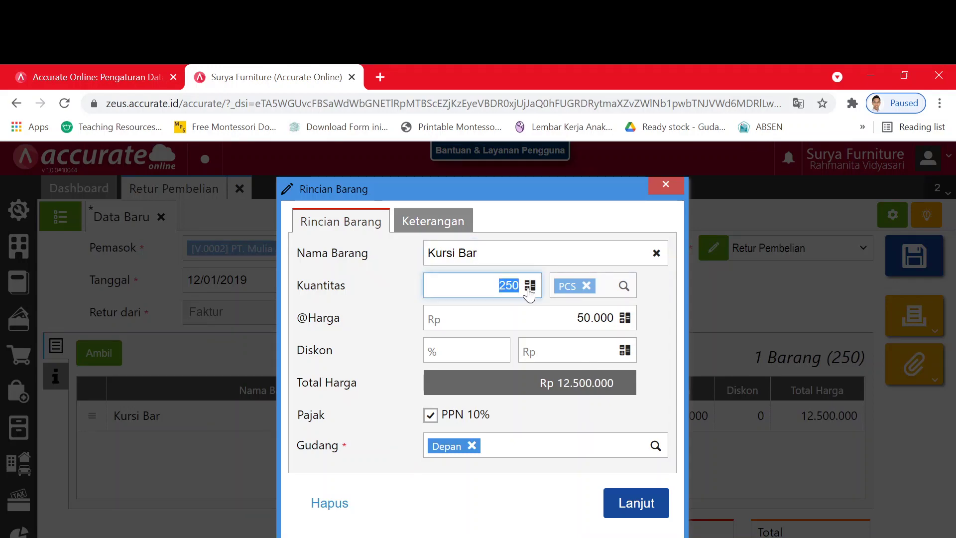
type("1")
key("Tab")
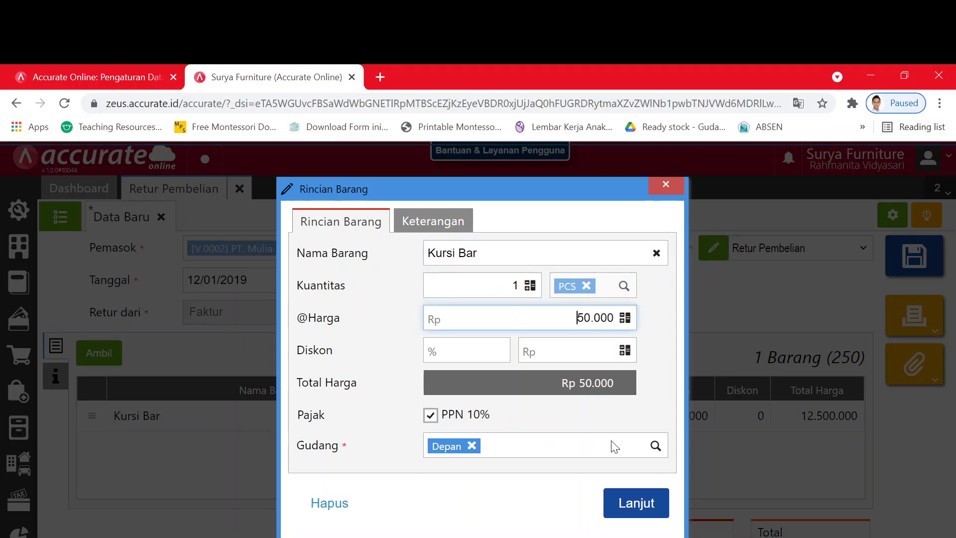
left_click(625, 505)
Step: Recheck the Kursi Bar line against the 12 January return task in the practice module and save the purchase return
key("alt+Tab")
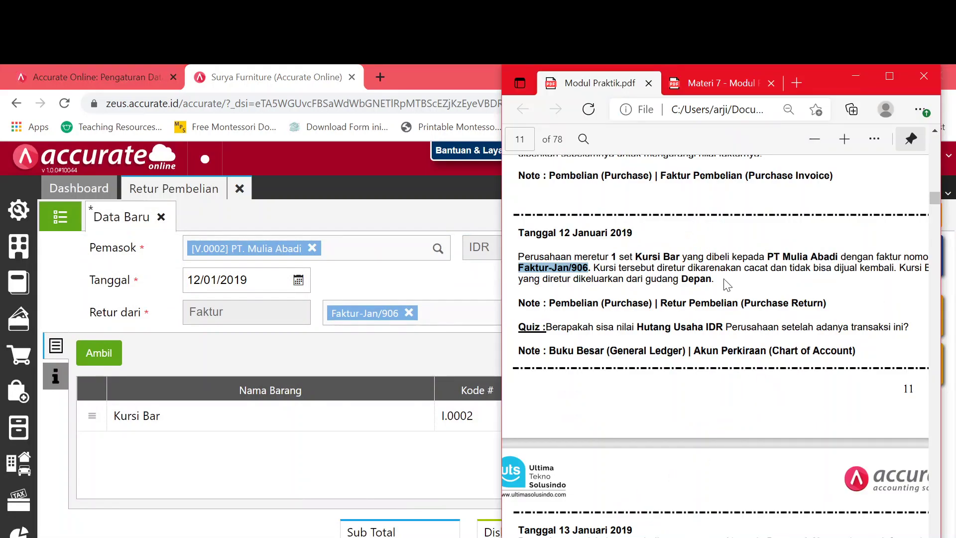
left_click(359, 417)
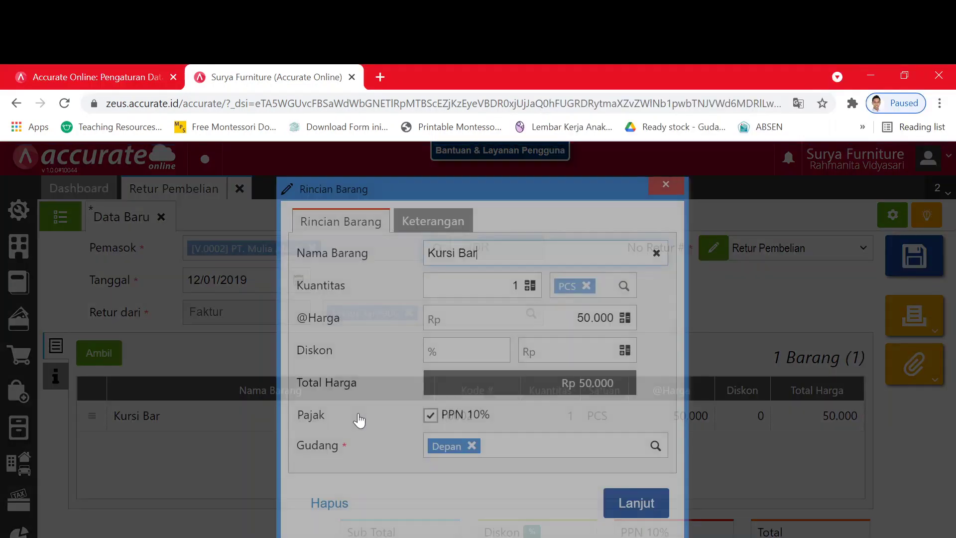
left_click(613, 503)
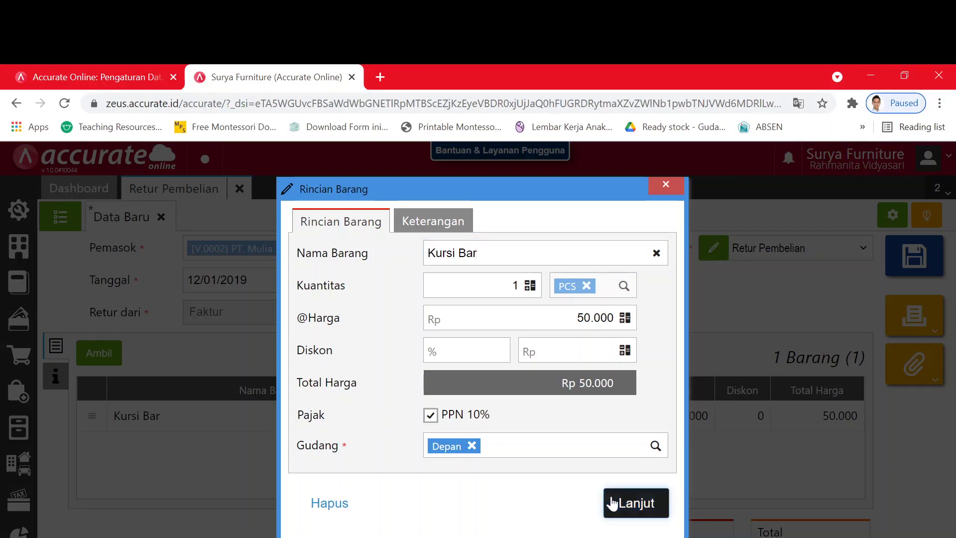
key("alt+Tab")
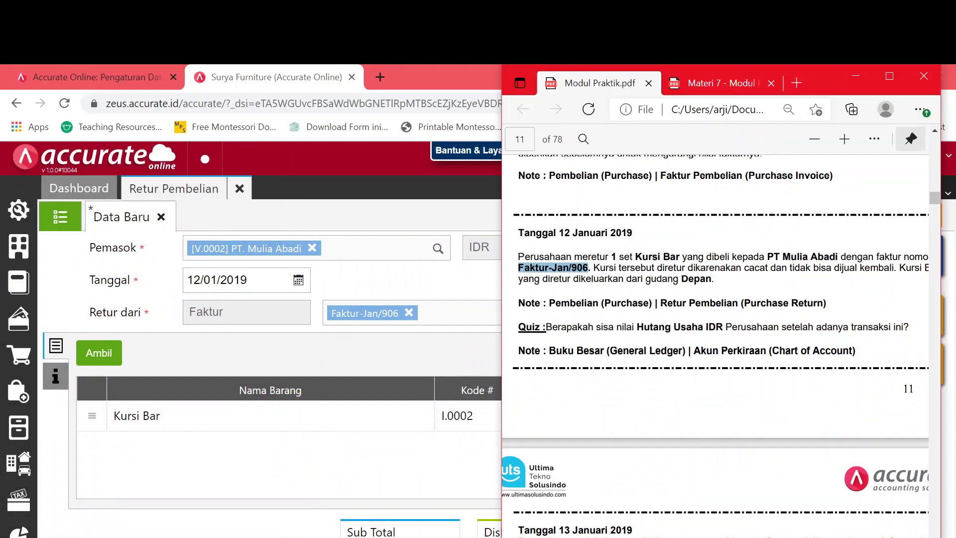
left_click(816, 292)
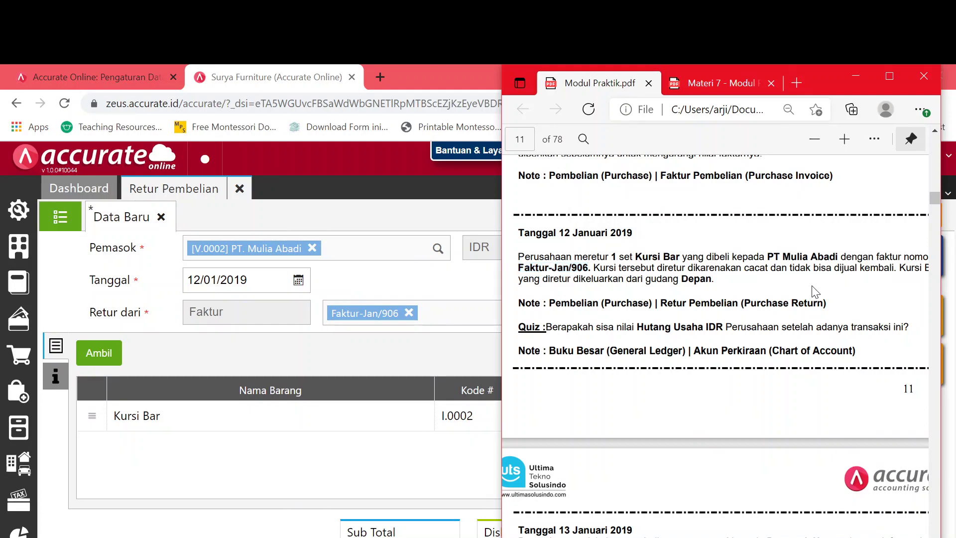
scroll(816, 292, "right", 3)
scroll(815, 292, "left", 4)
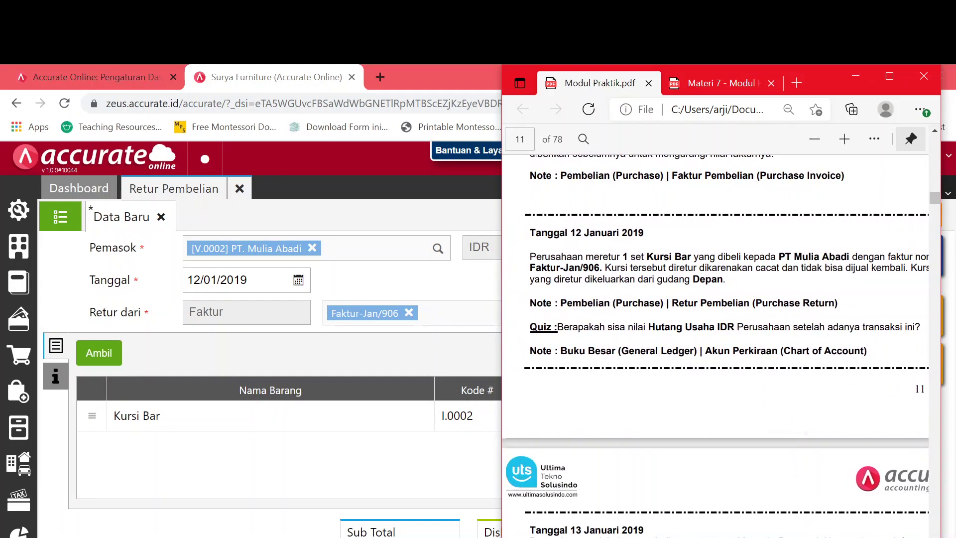
scroll(816, 292, "right", 2)
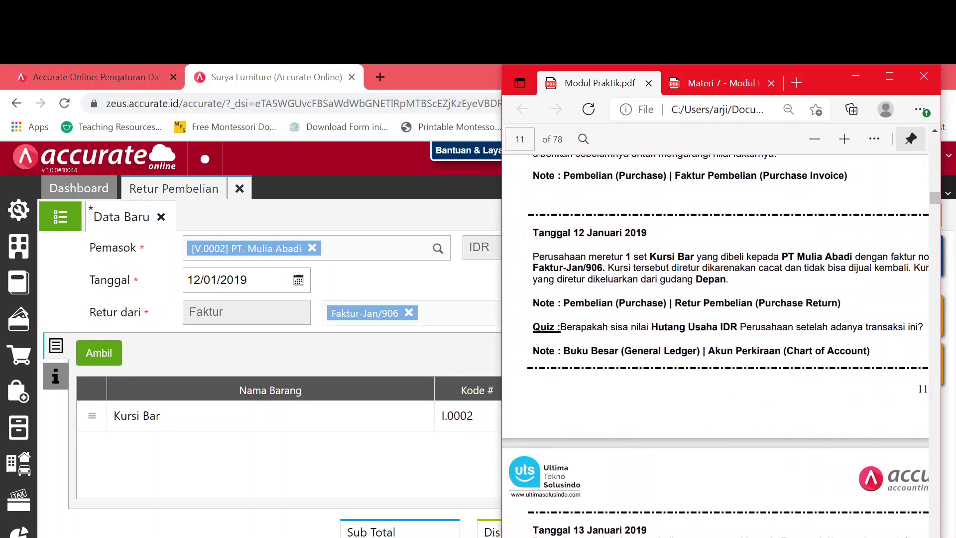
scroll(815, 292, "up", 1)
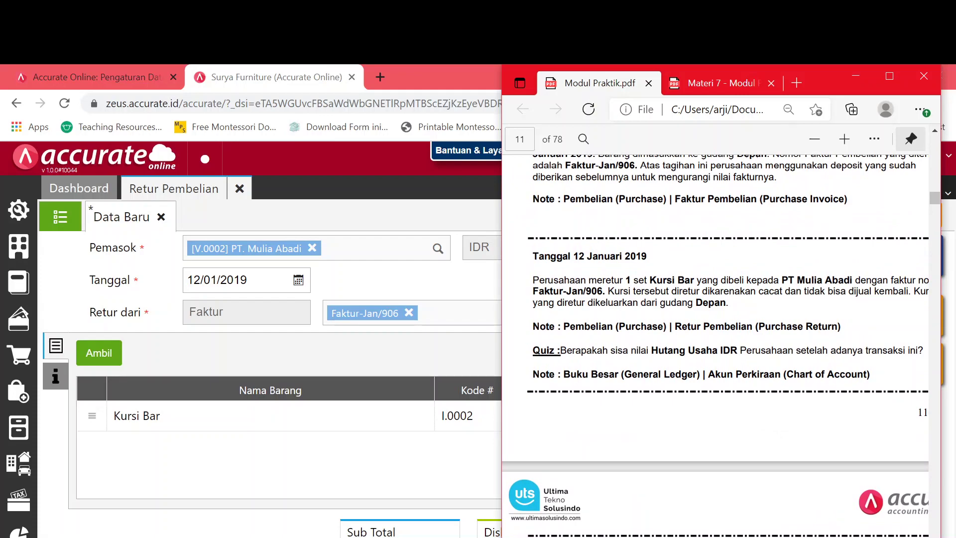
left_click(330, 349)
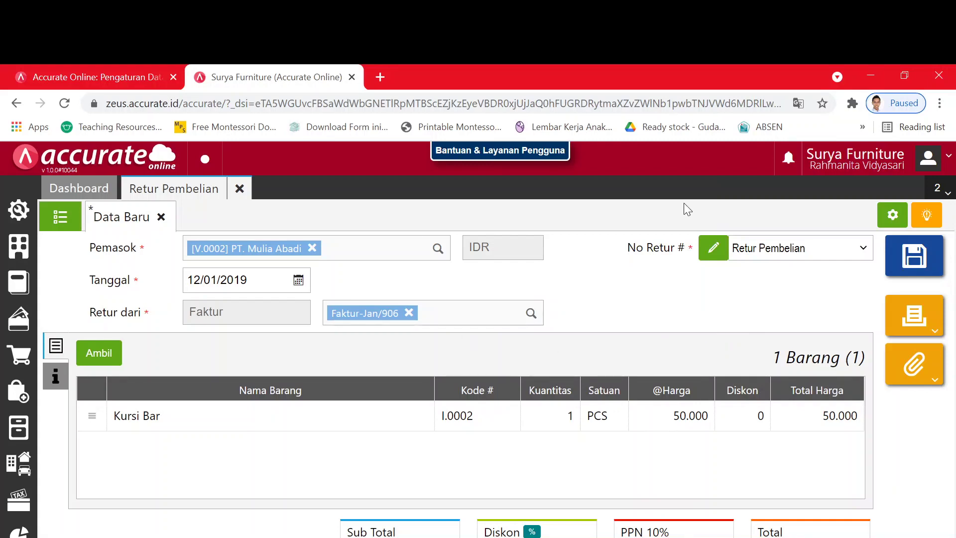
left_click(913, 251)
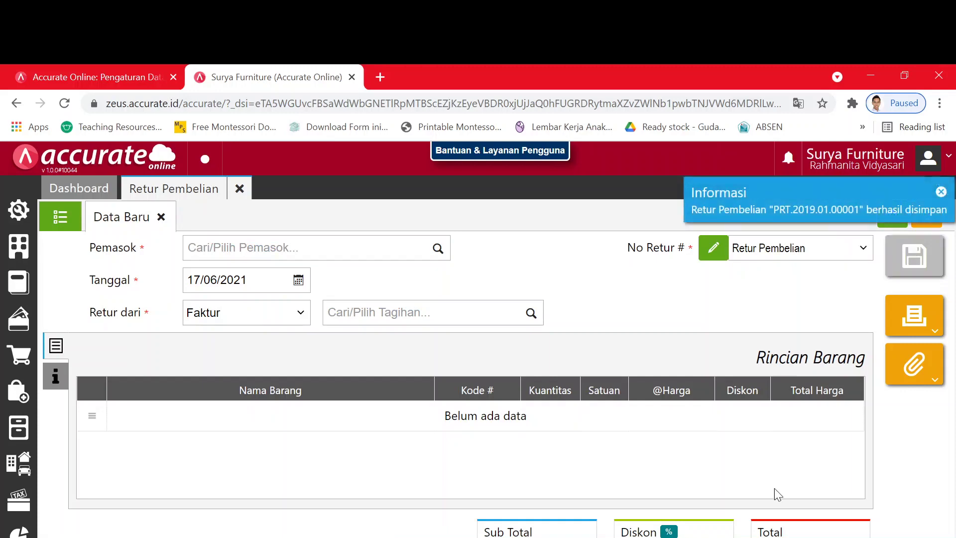
Step: Read the Hutang Usaha IDR quiz in the practice module and open Akun Perkiraan in the general ledger
key("alt+Tab")
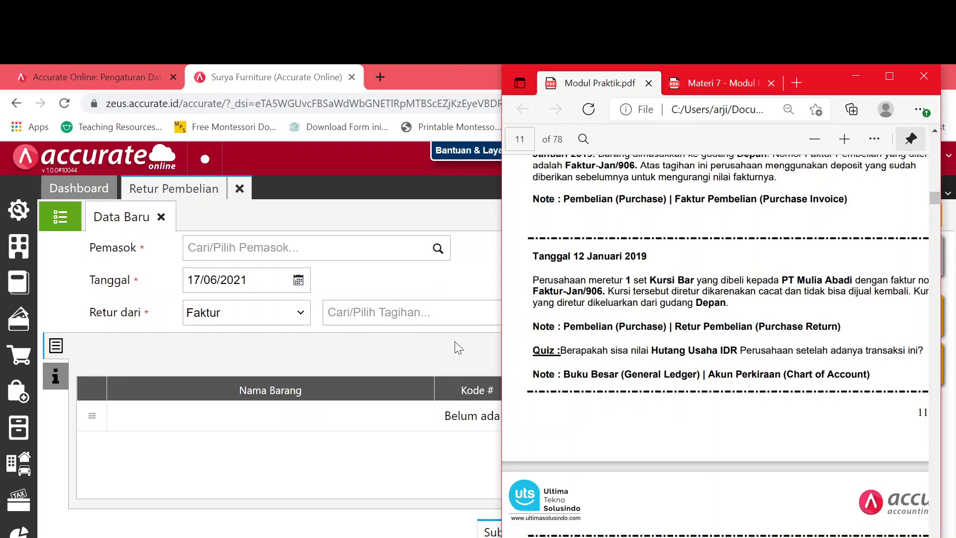
left_click(18, 279)
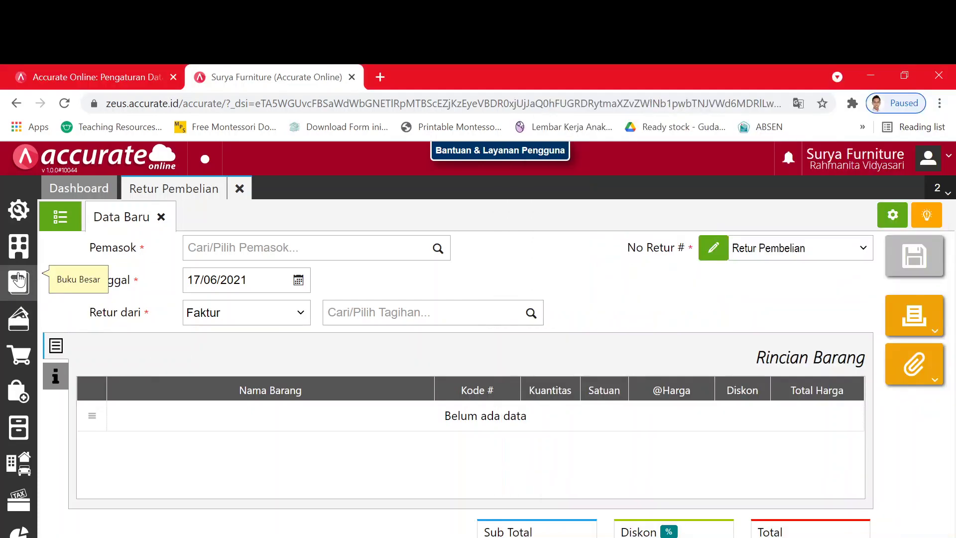
left_click(81, 333)
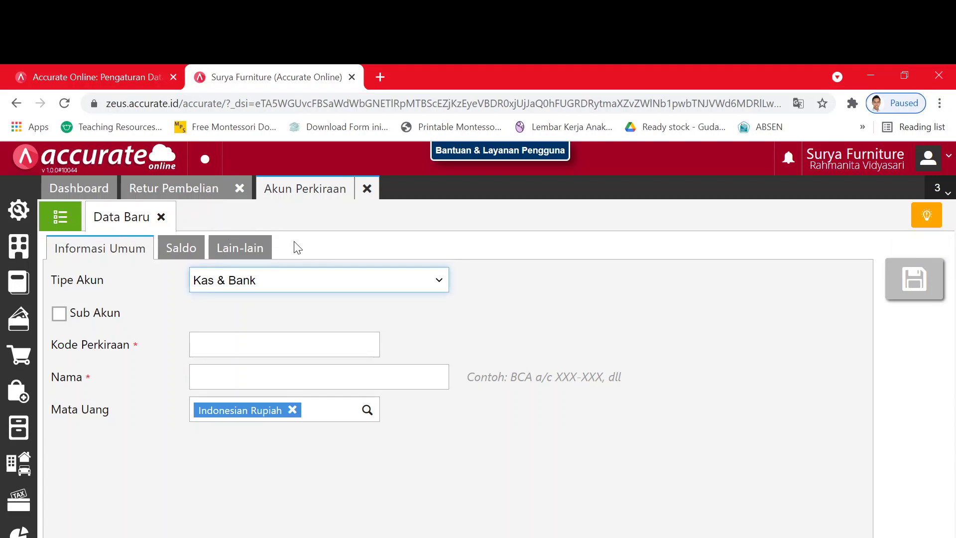
left_click(381, 283)
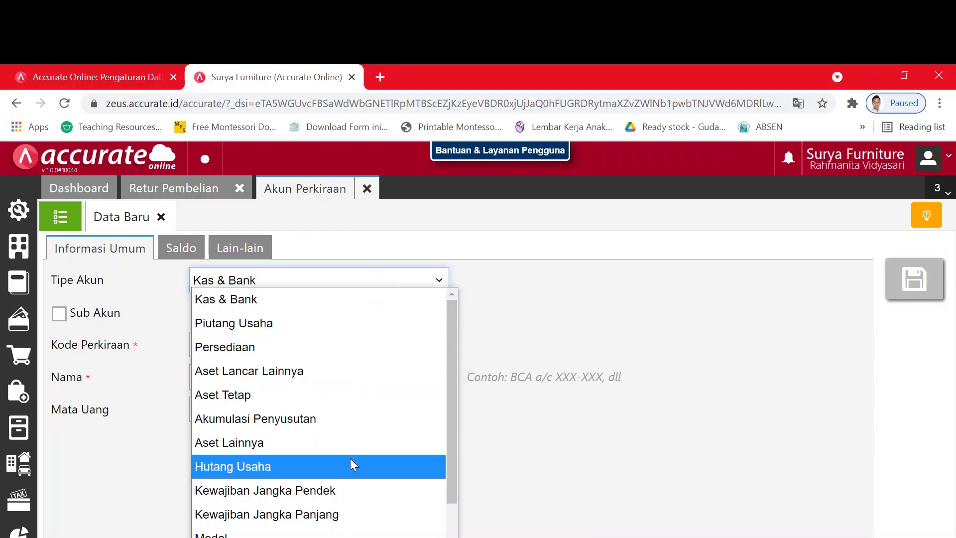
left_click(319, 466)
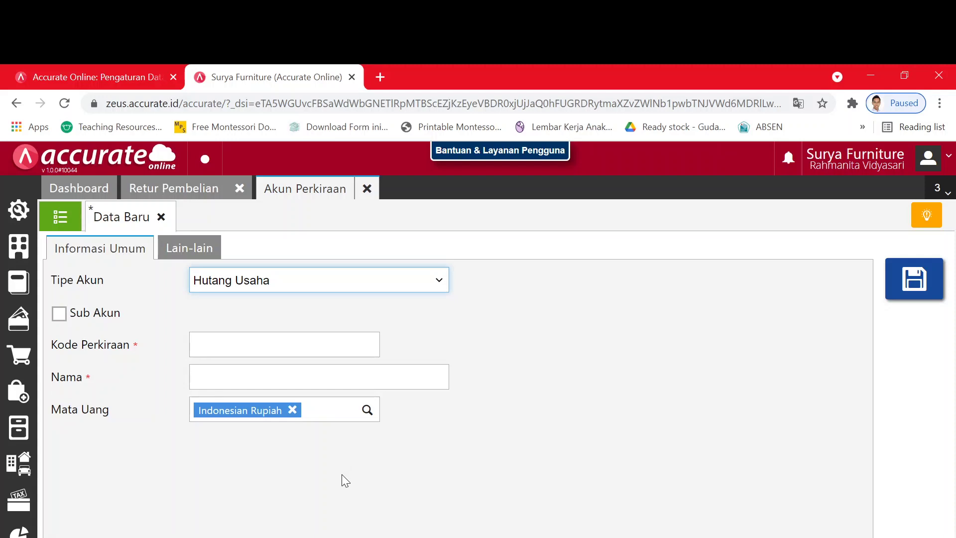
left_click(182, 243)
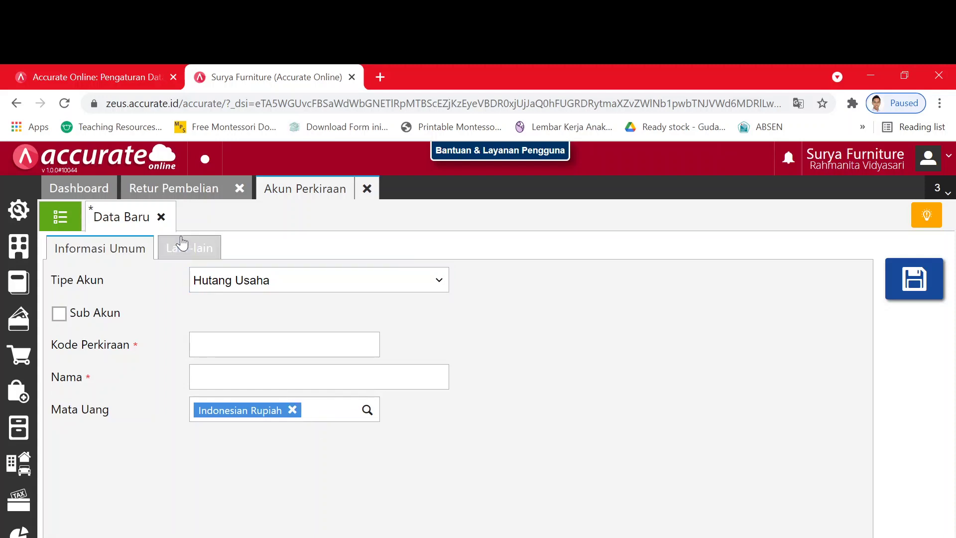
left_click(161, 216)
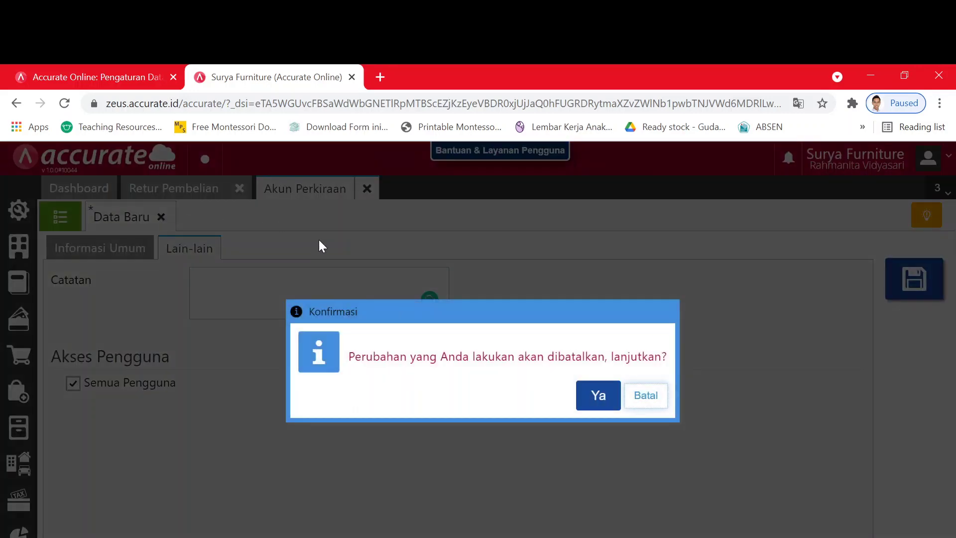
left_click(645, 395)
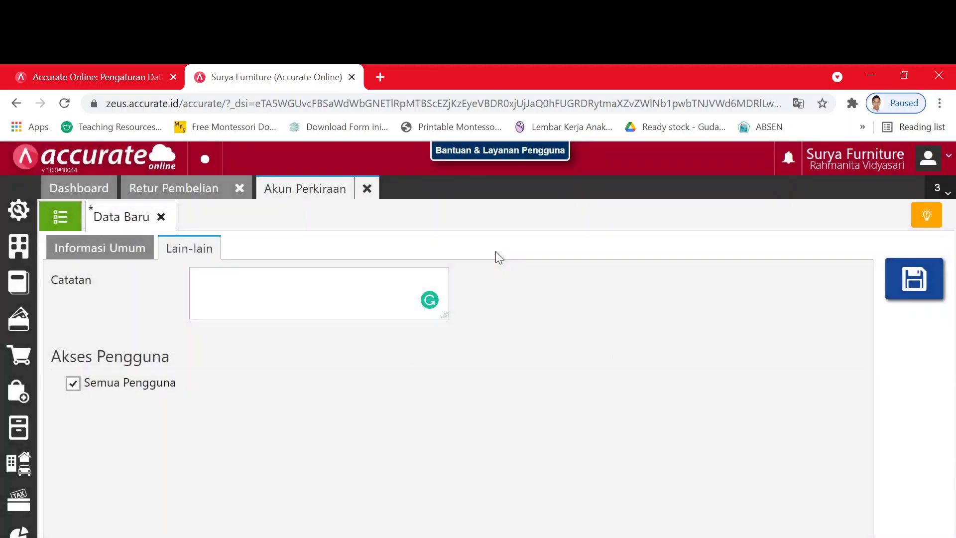
left_click(361, 185)
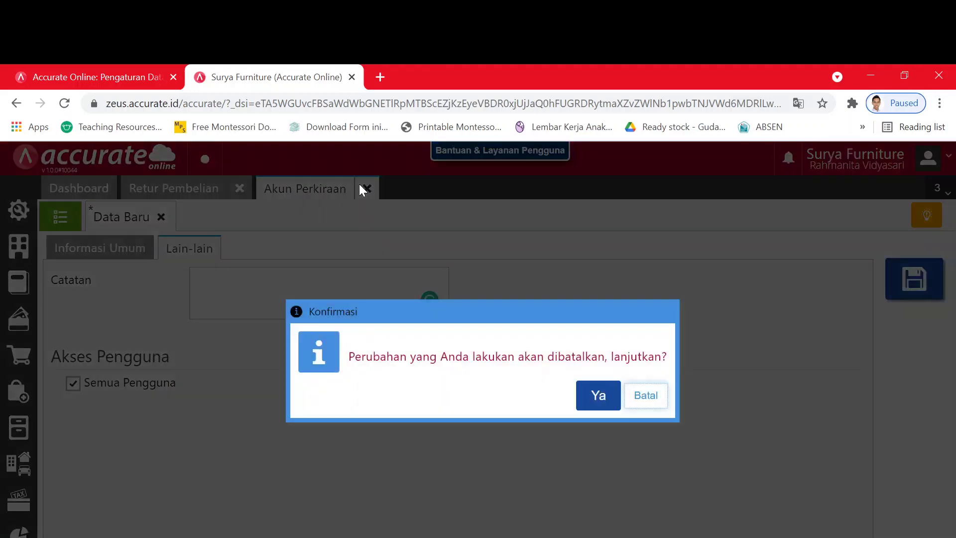
left_click(644, 398)
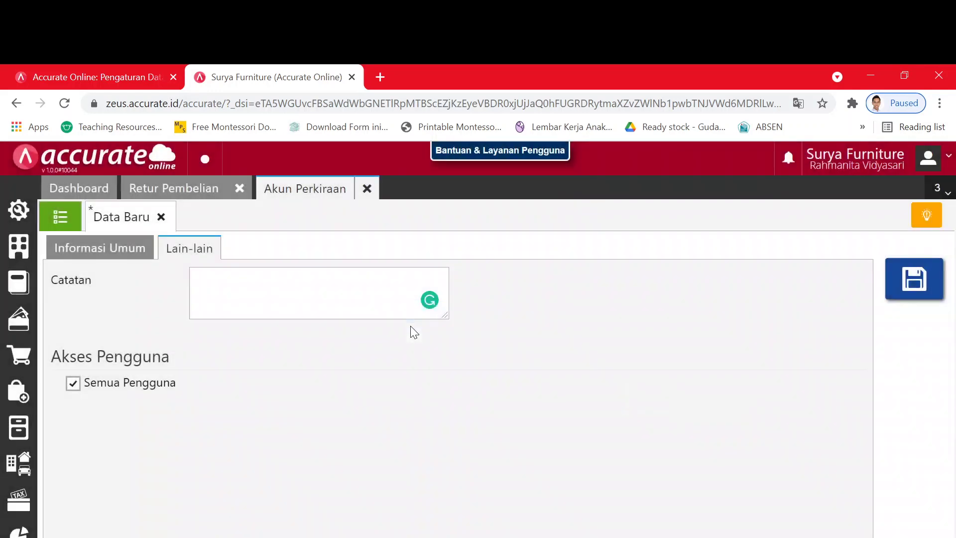
left_click(161, 217)
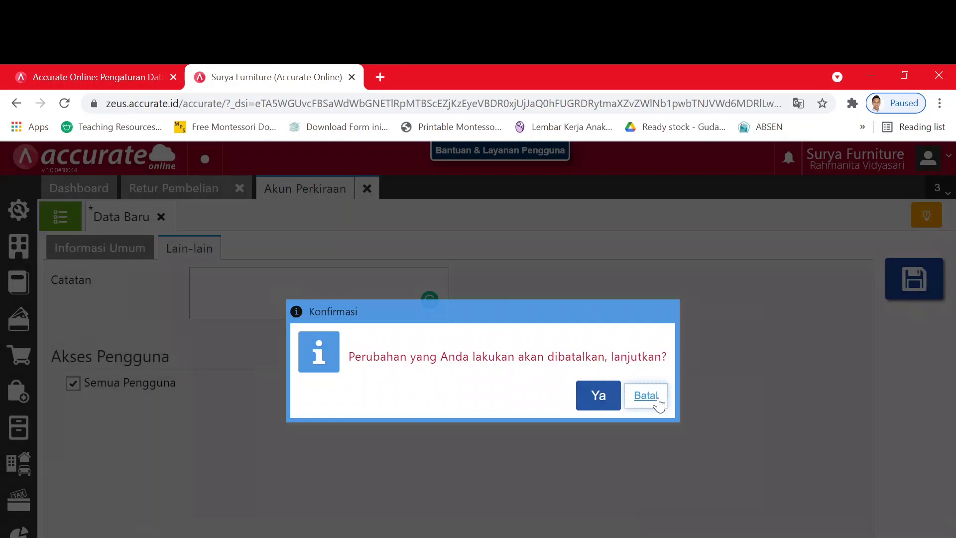
left_click(653, 401)
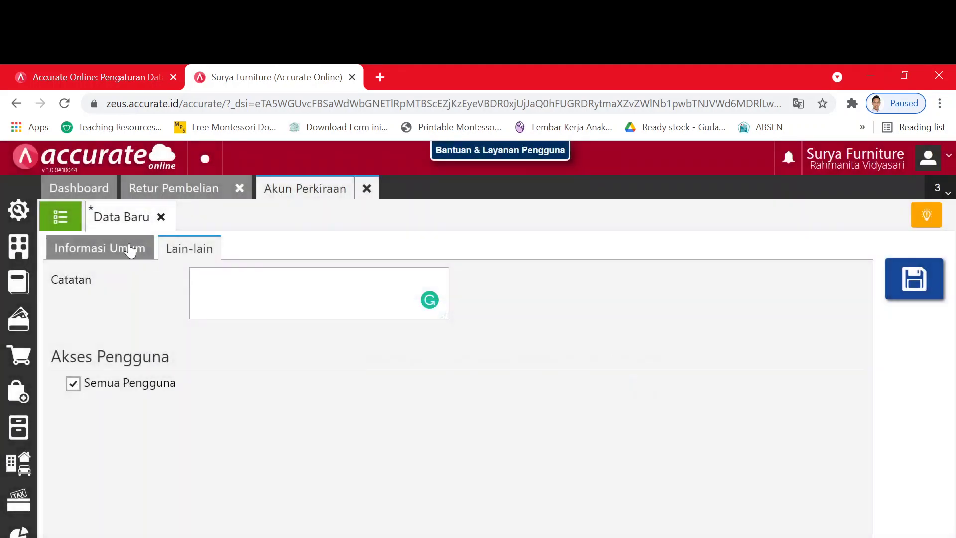
left_click(117, 249)
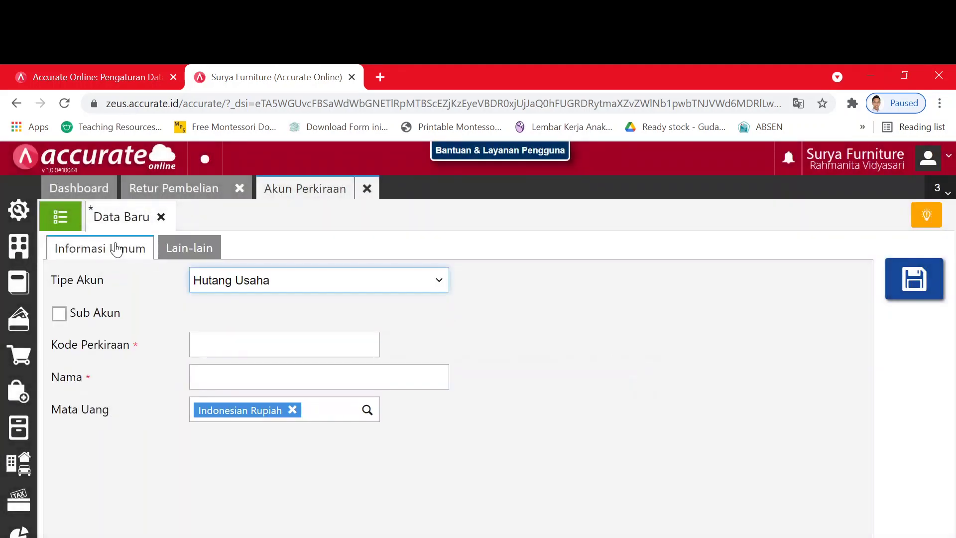
Step: Close the new account form, discarding its unsaved changes, to return to the Akun Perkiraan list
left_click(161, 217)
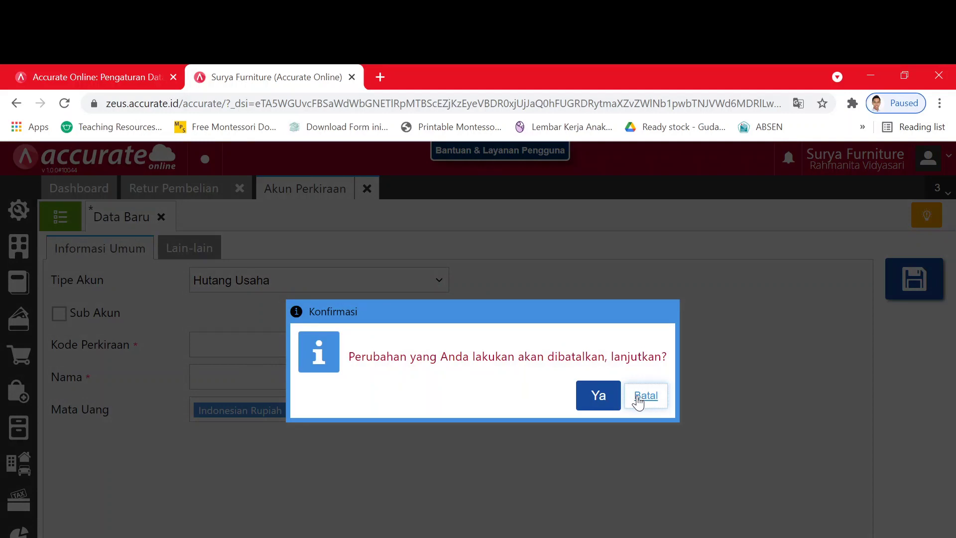
left_click(601, 396)
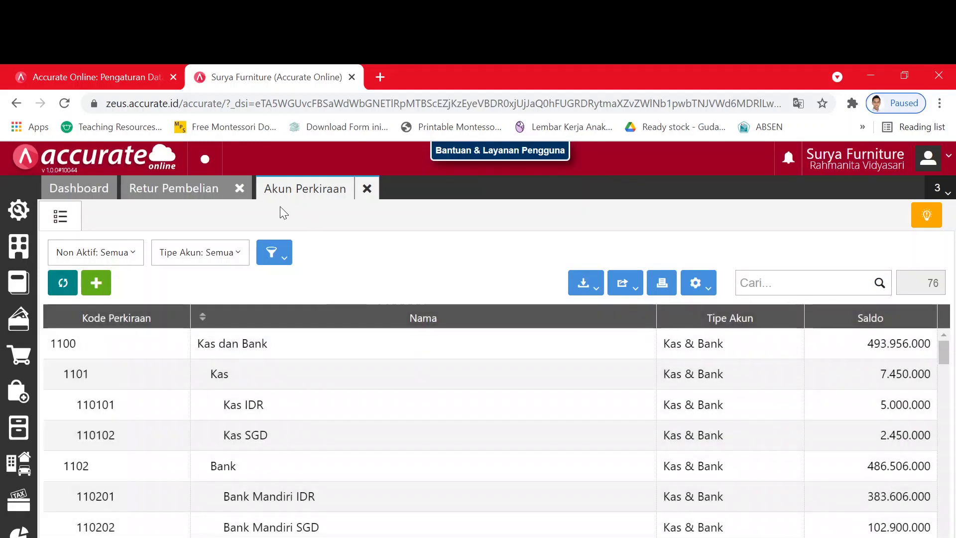
Step: Close Retur Pembelian and find the Hutang Usaha IDR balance in the Akun Perkiraan list, rechecking the quiz question in the practice module
left_click(240, 189)
left_click(190, 193)
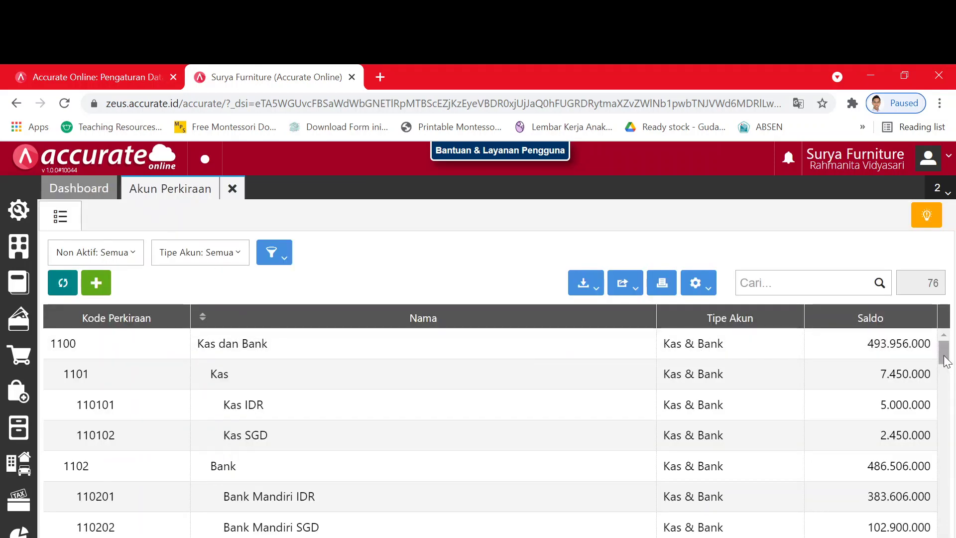
left_click_drag(946, 361, 946, 375)
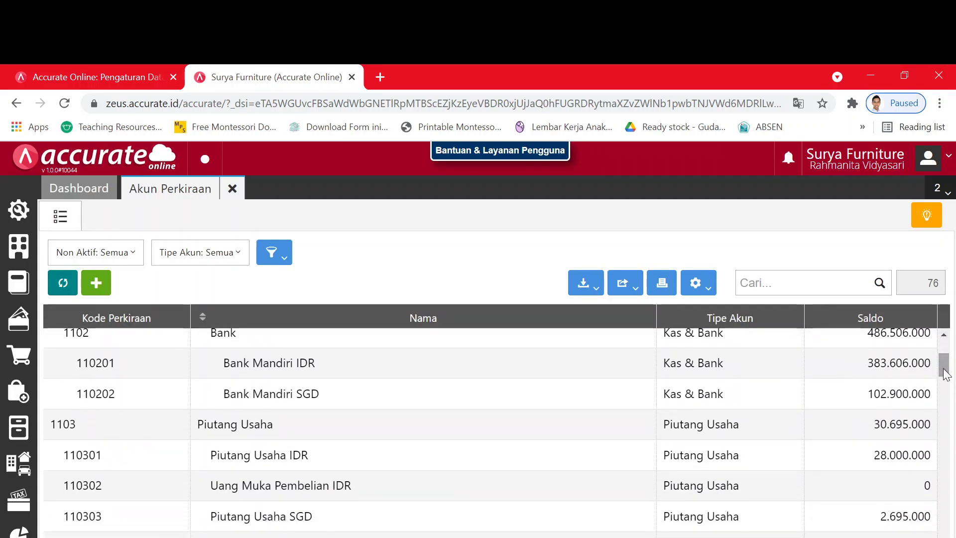
key("alt+Tab")
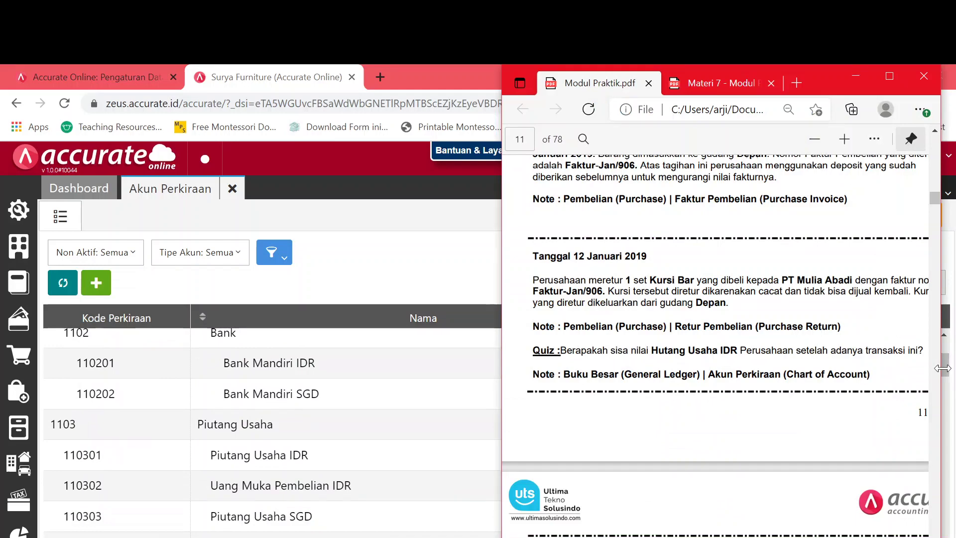
left_click(946, 375)
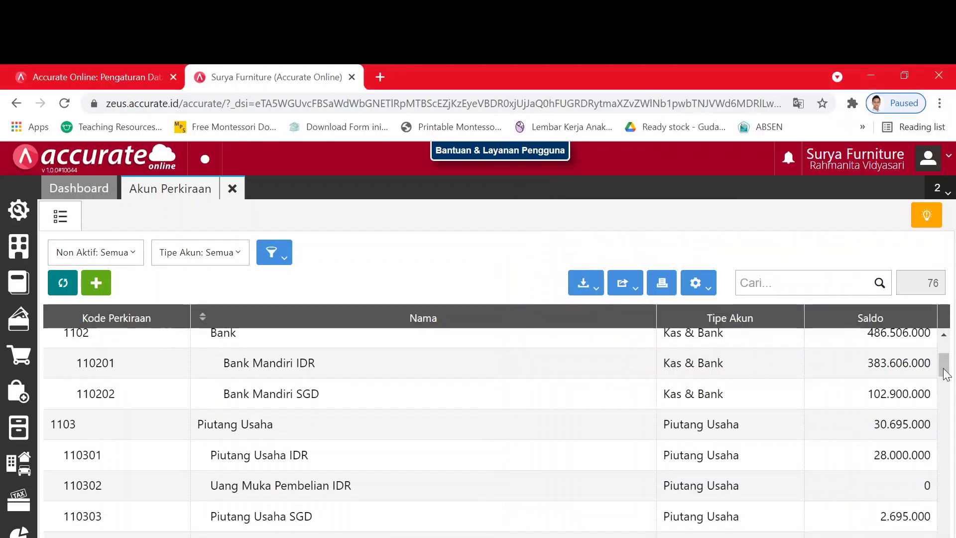
left_click_drag(947, 374, 949, 434)
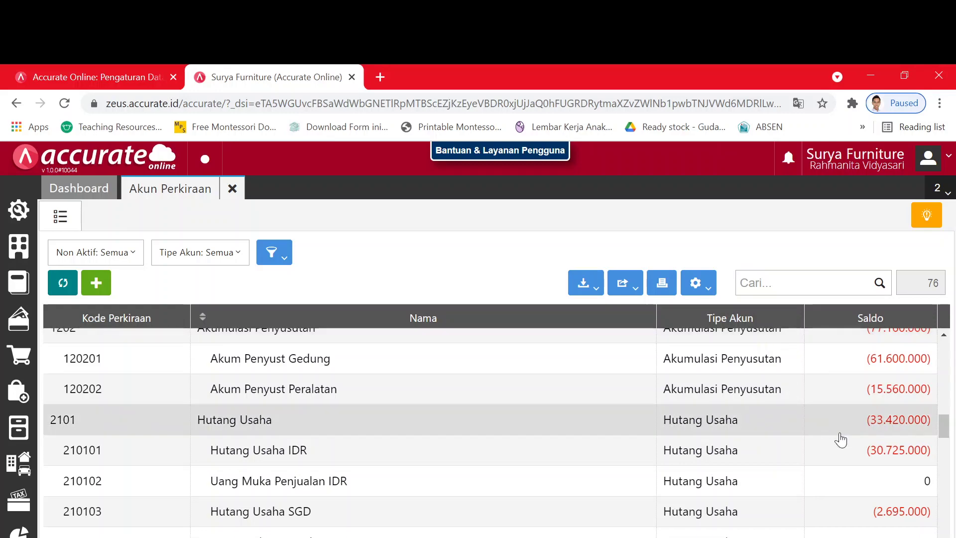
key("alt+Tab")
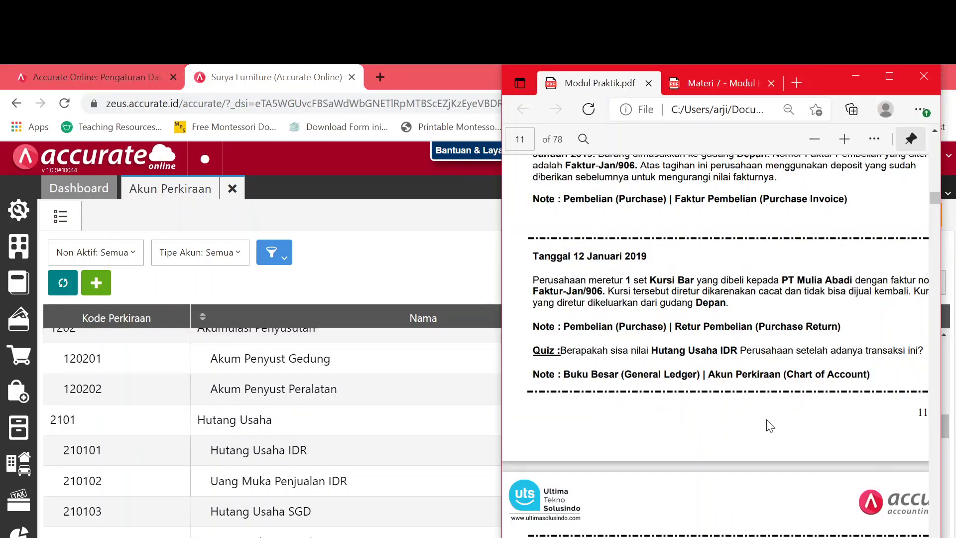
key("alt+Tab")
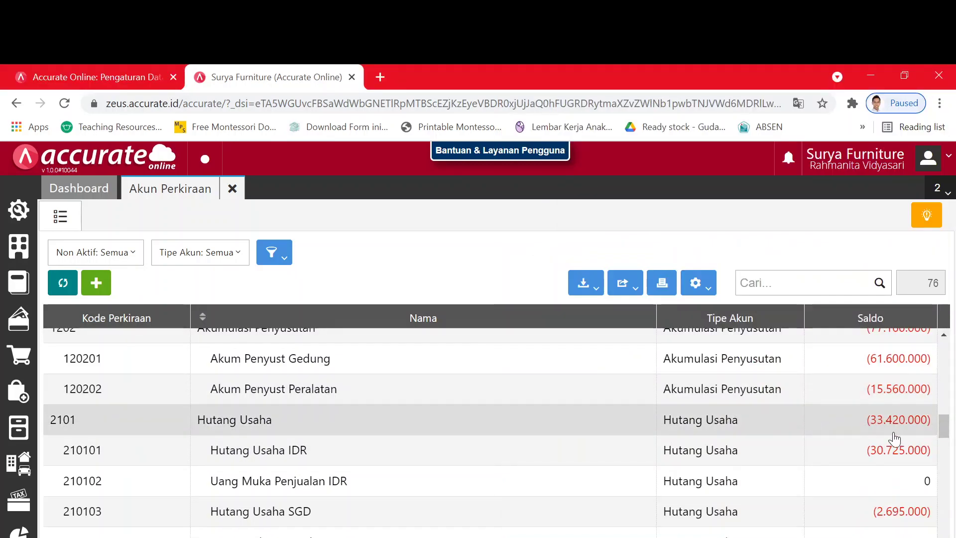
Step: Open the Hutang Usaha IDR account record, examine its general and other details, and close it to return to the account list
double_click(878, 450)
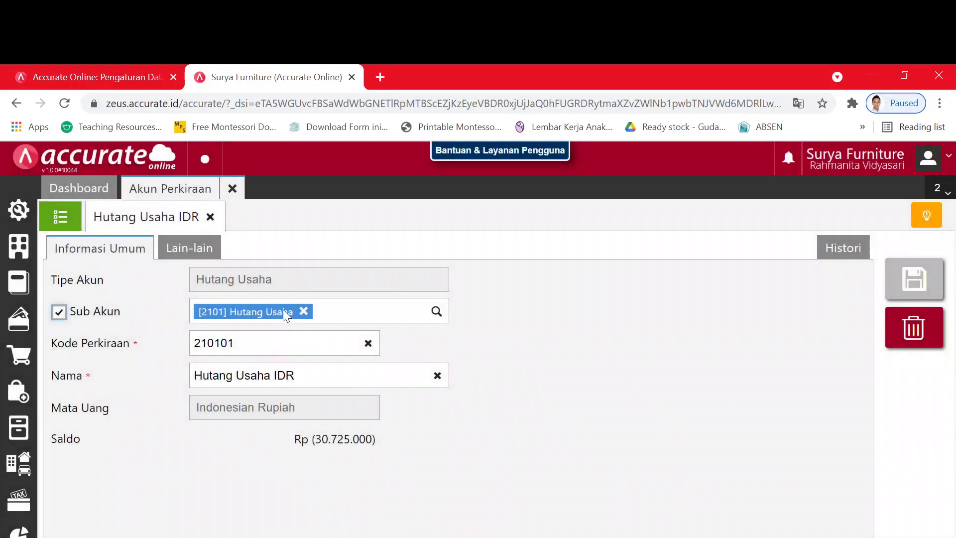
left_click(199, 253)
left_click(114, 250)
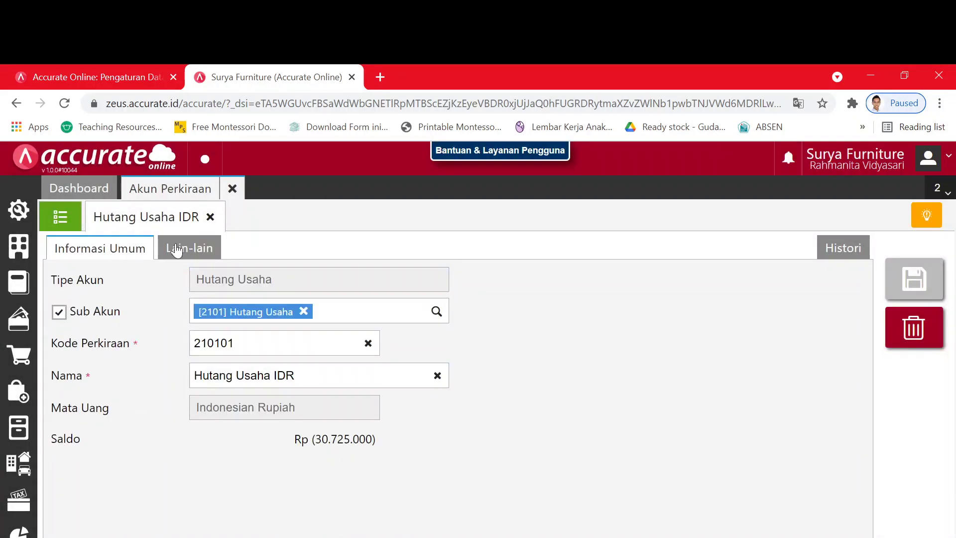
left_click(210, 217)
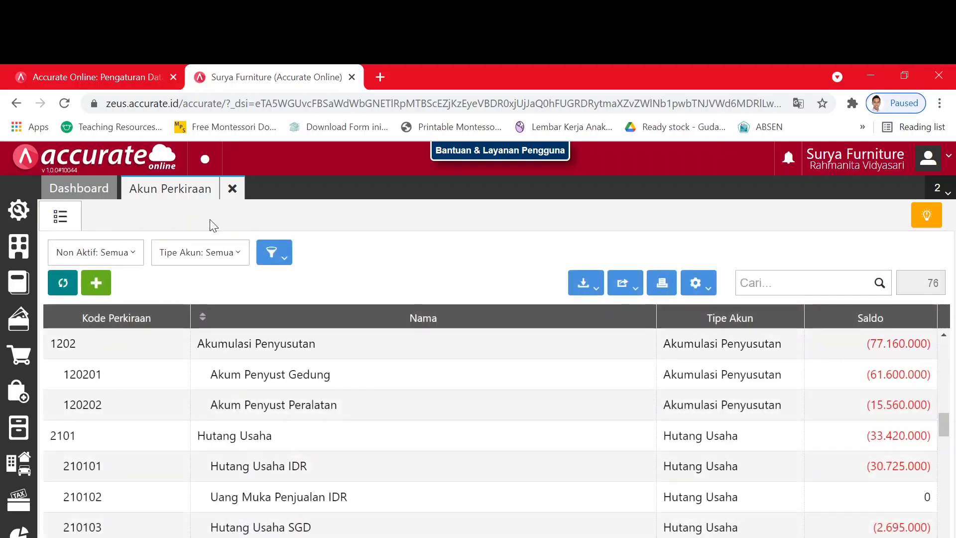
left_click(12, 298)
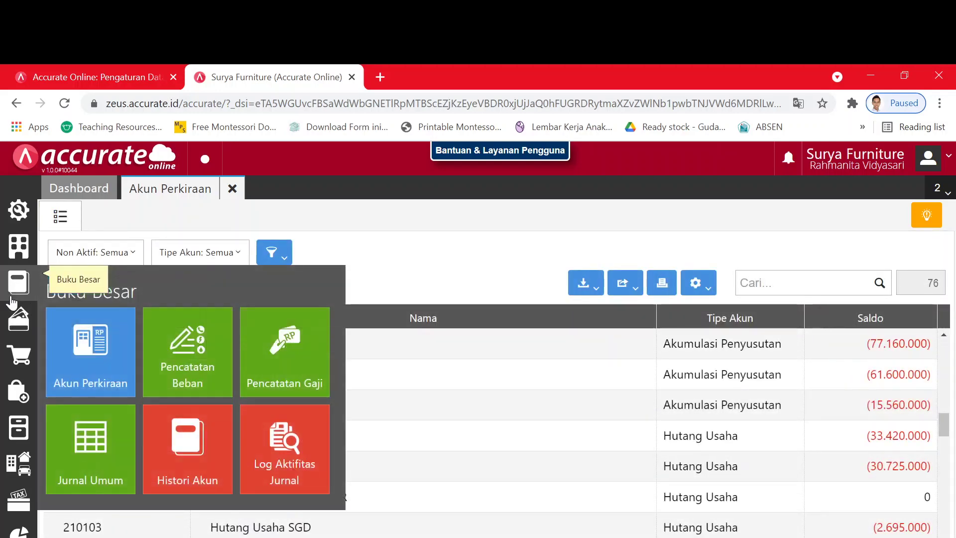
left_click(94, 438)
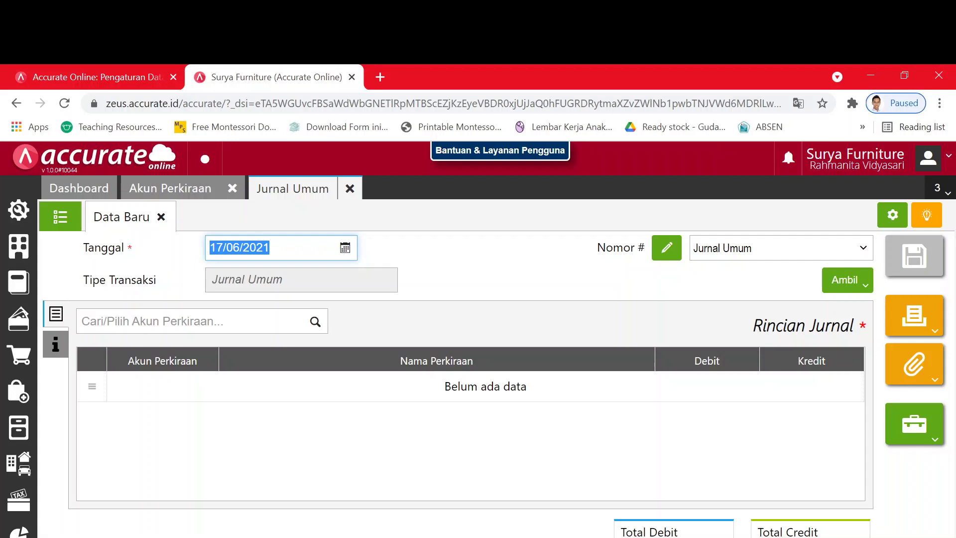
type("12/01/20")
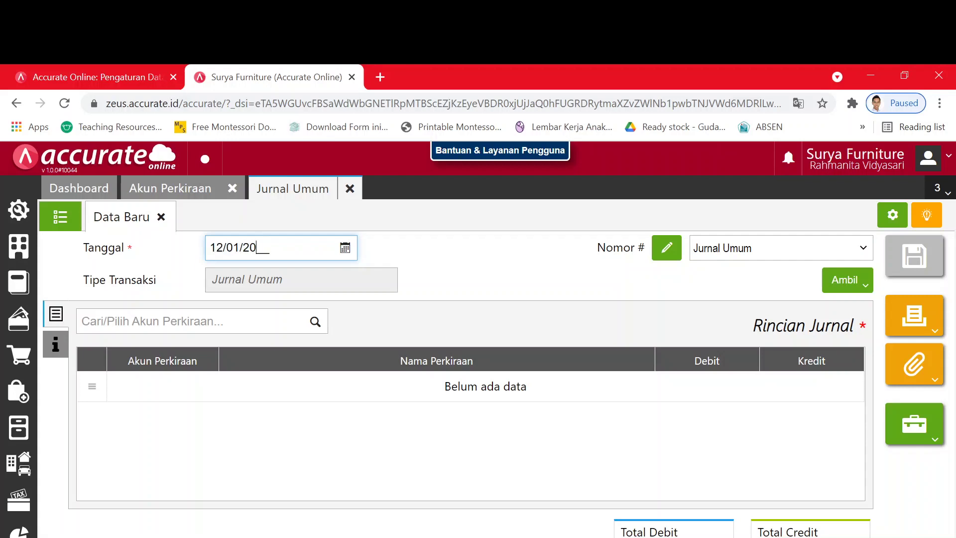
type("19")
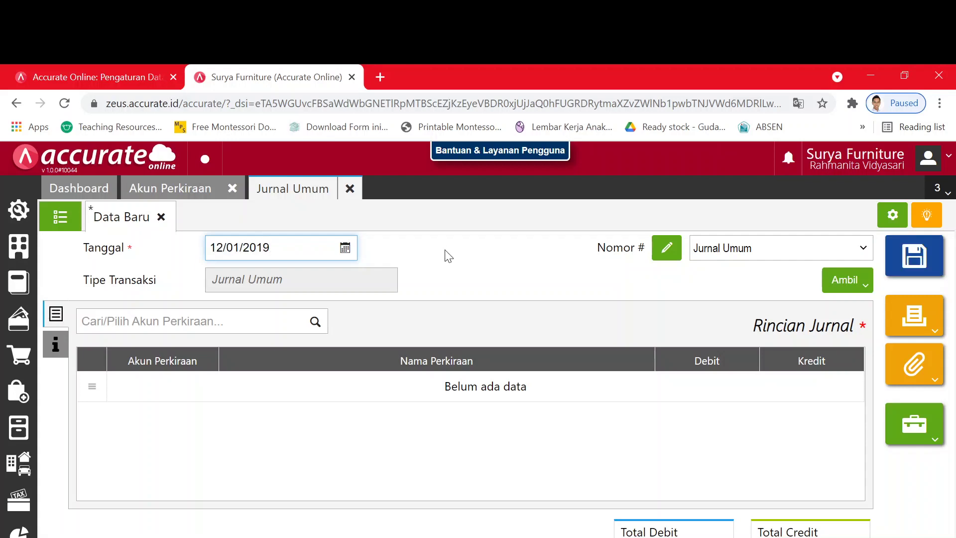
left_click(840, 292)
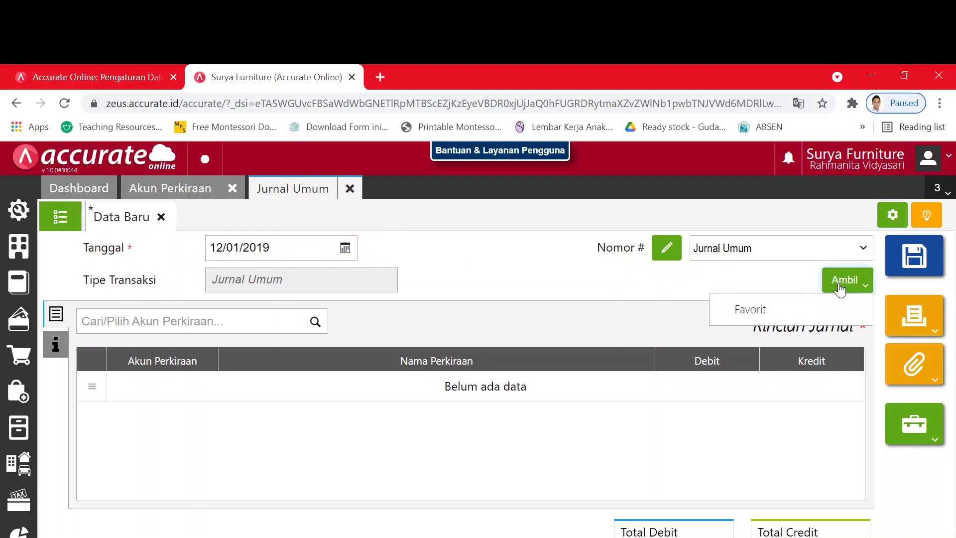
left_click(313, 326)
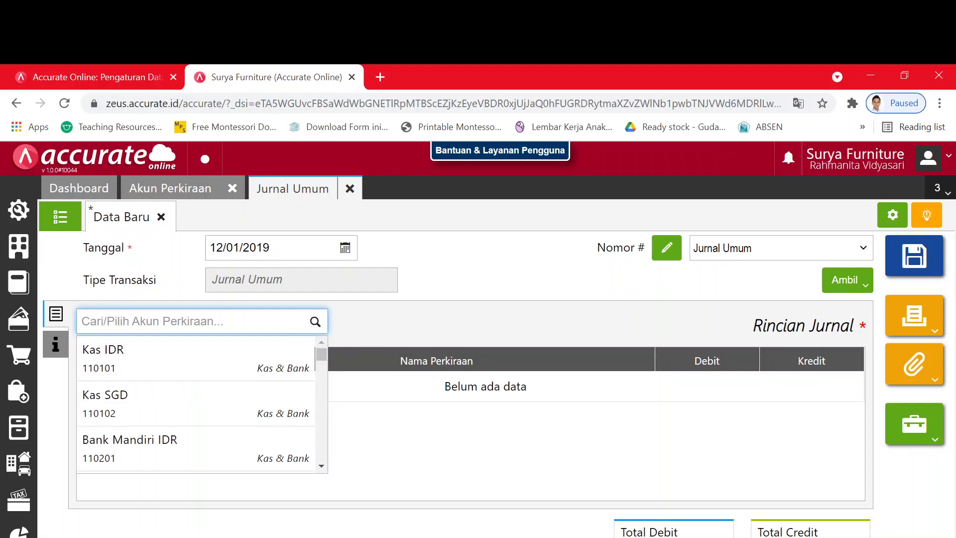
type("huta")
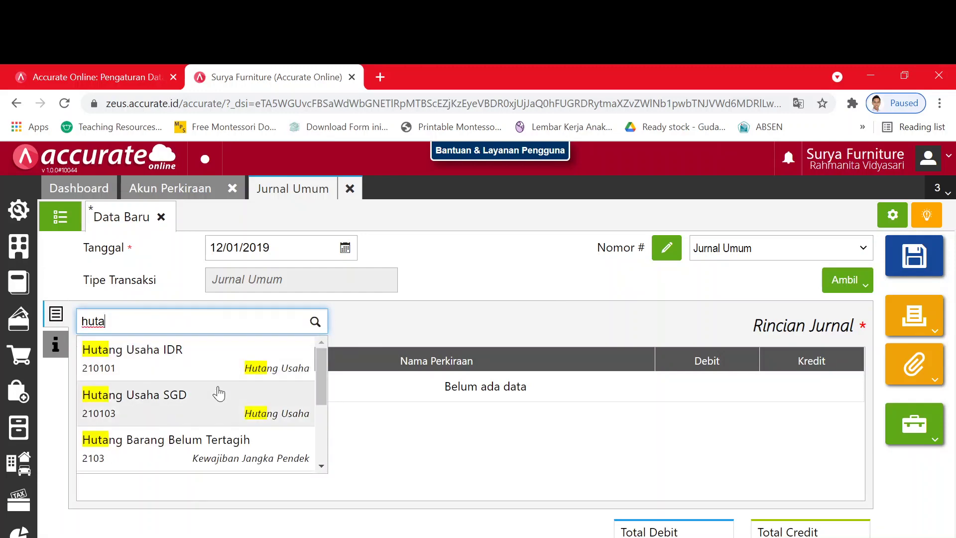
left_click(228, 367)
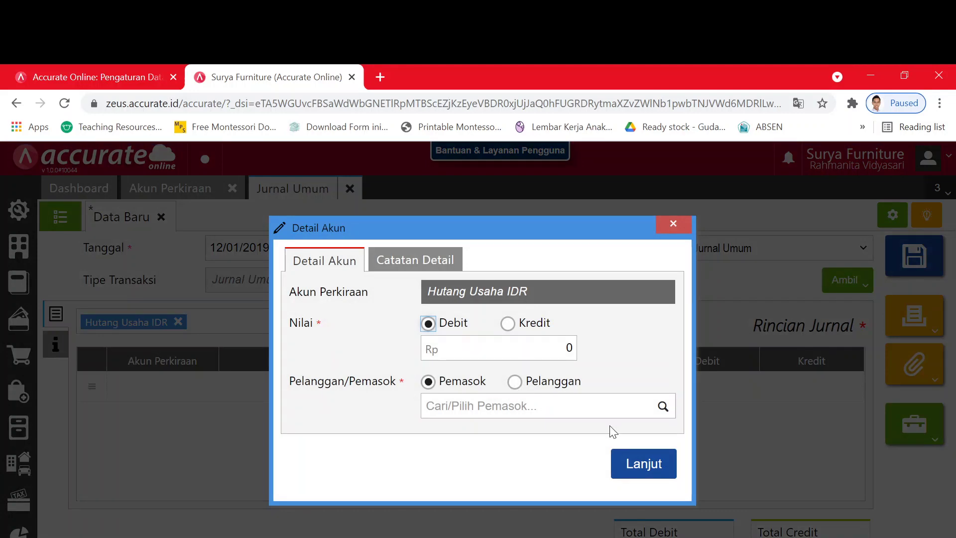
left_click(645, 459)
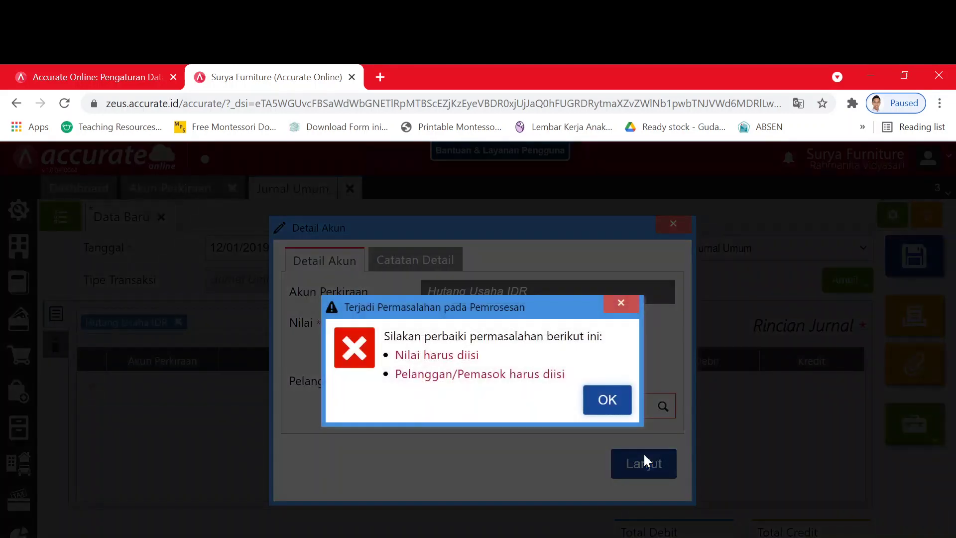
left_click(613, 401)
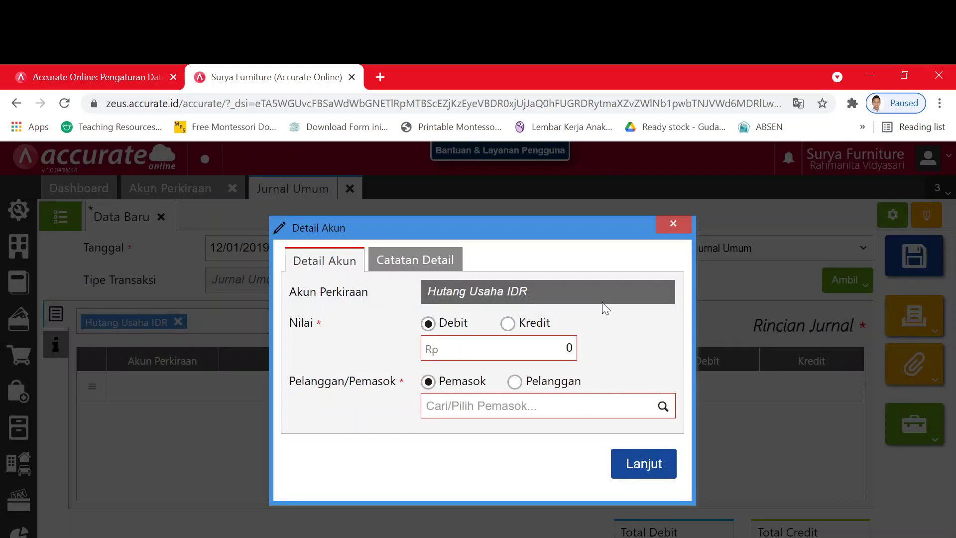
left_click(438, 263)
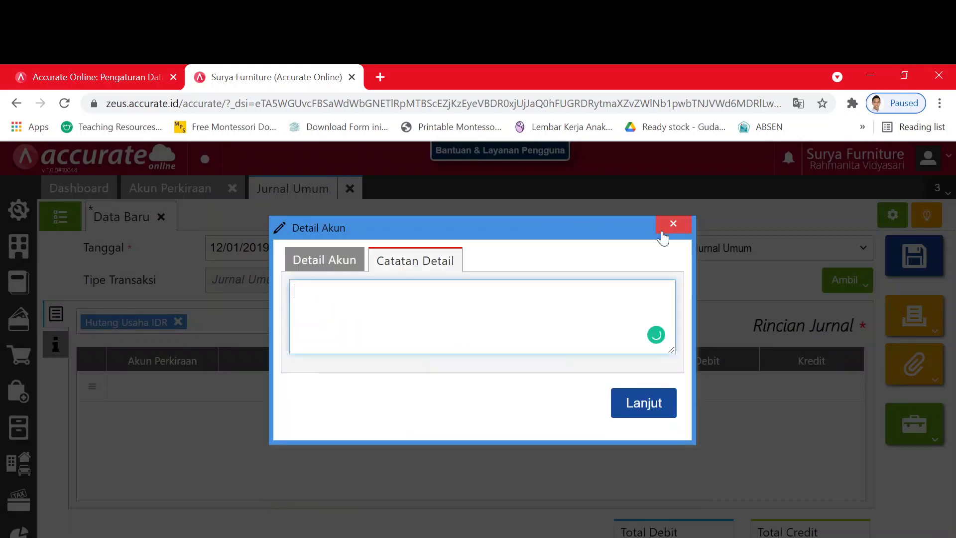
left_click(662, 229)
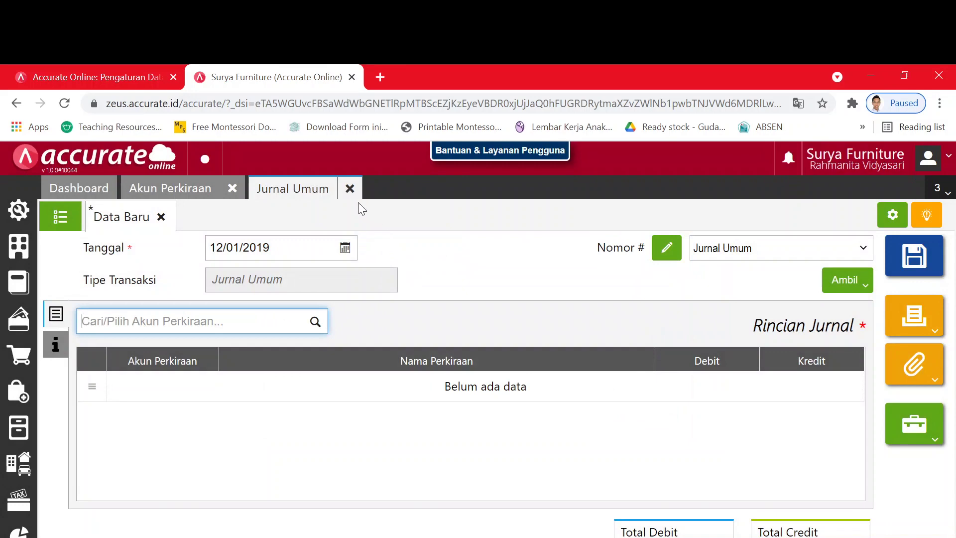
left_click(344, 195)
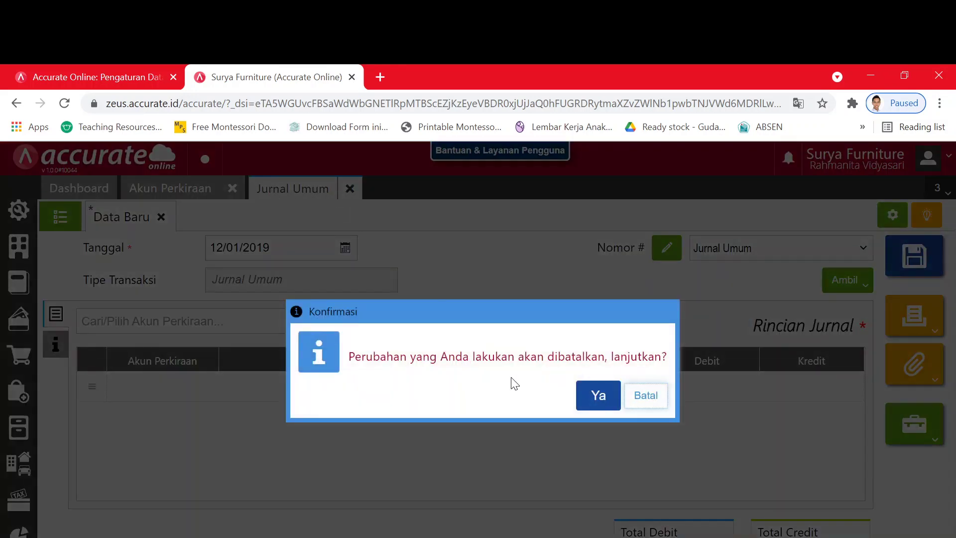
left_click(599, 395)
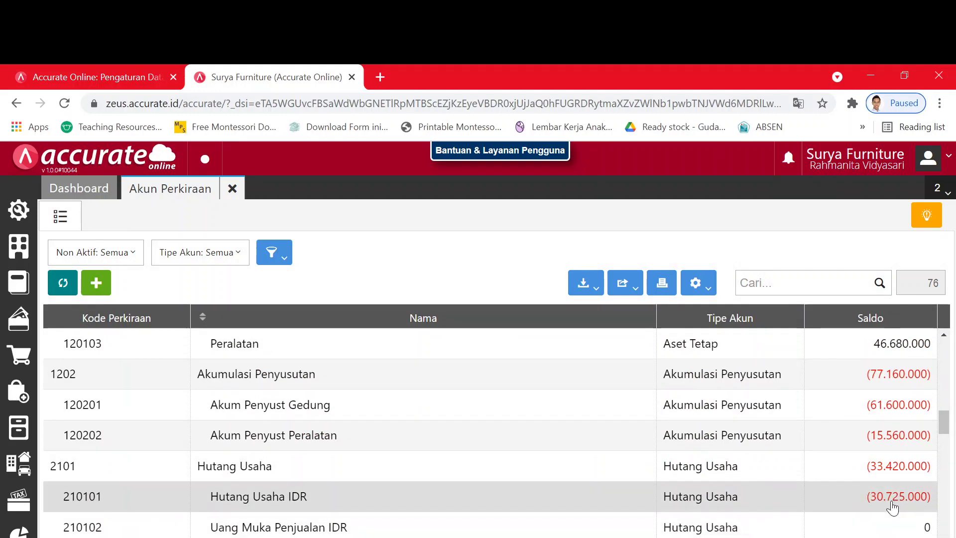
Step: Switch to the practice module PDF, maximize its window, and review the 12 January 2019 purchase tasks and quiz
key("alt+Tab")
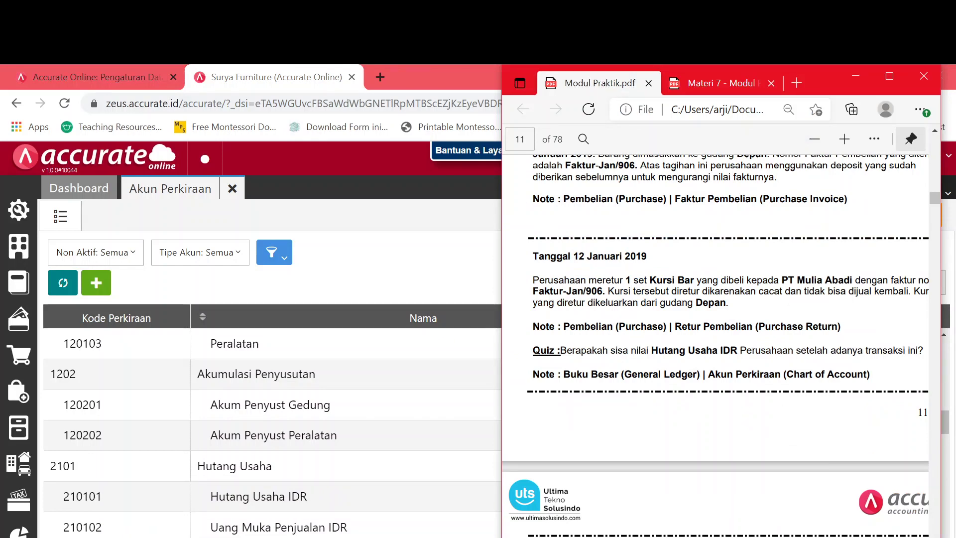
left_click(892, 78)
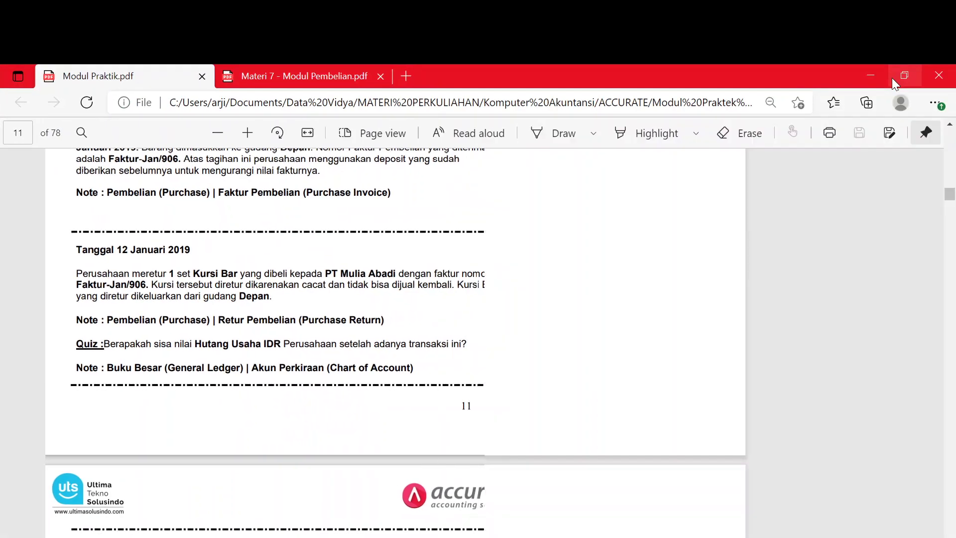
scroll(471, 344, "up", 3)
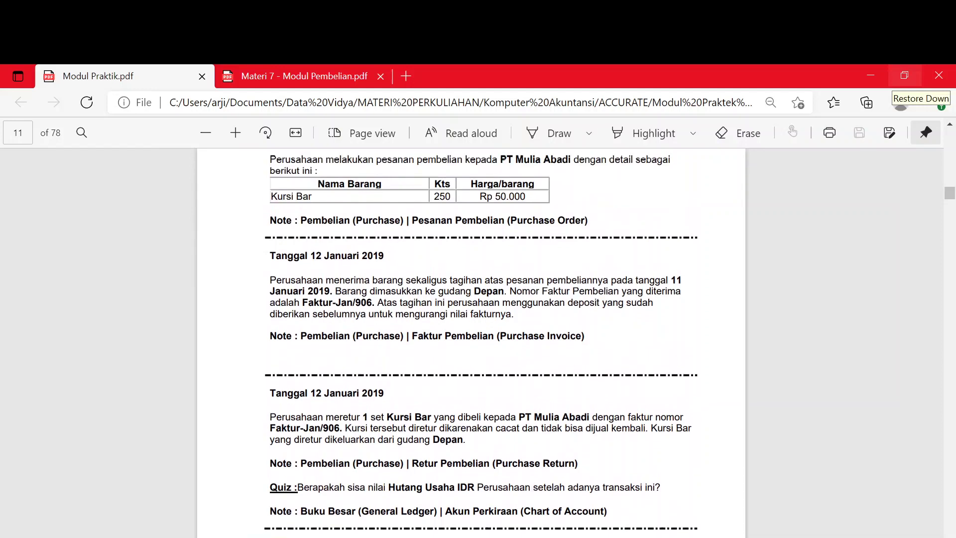